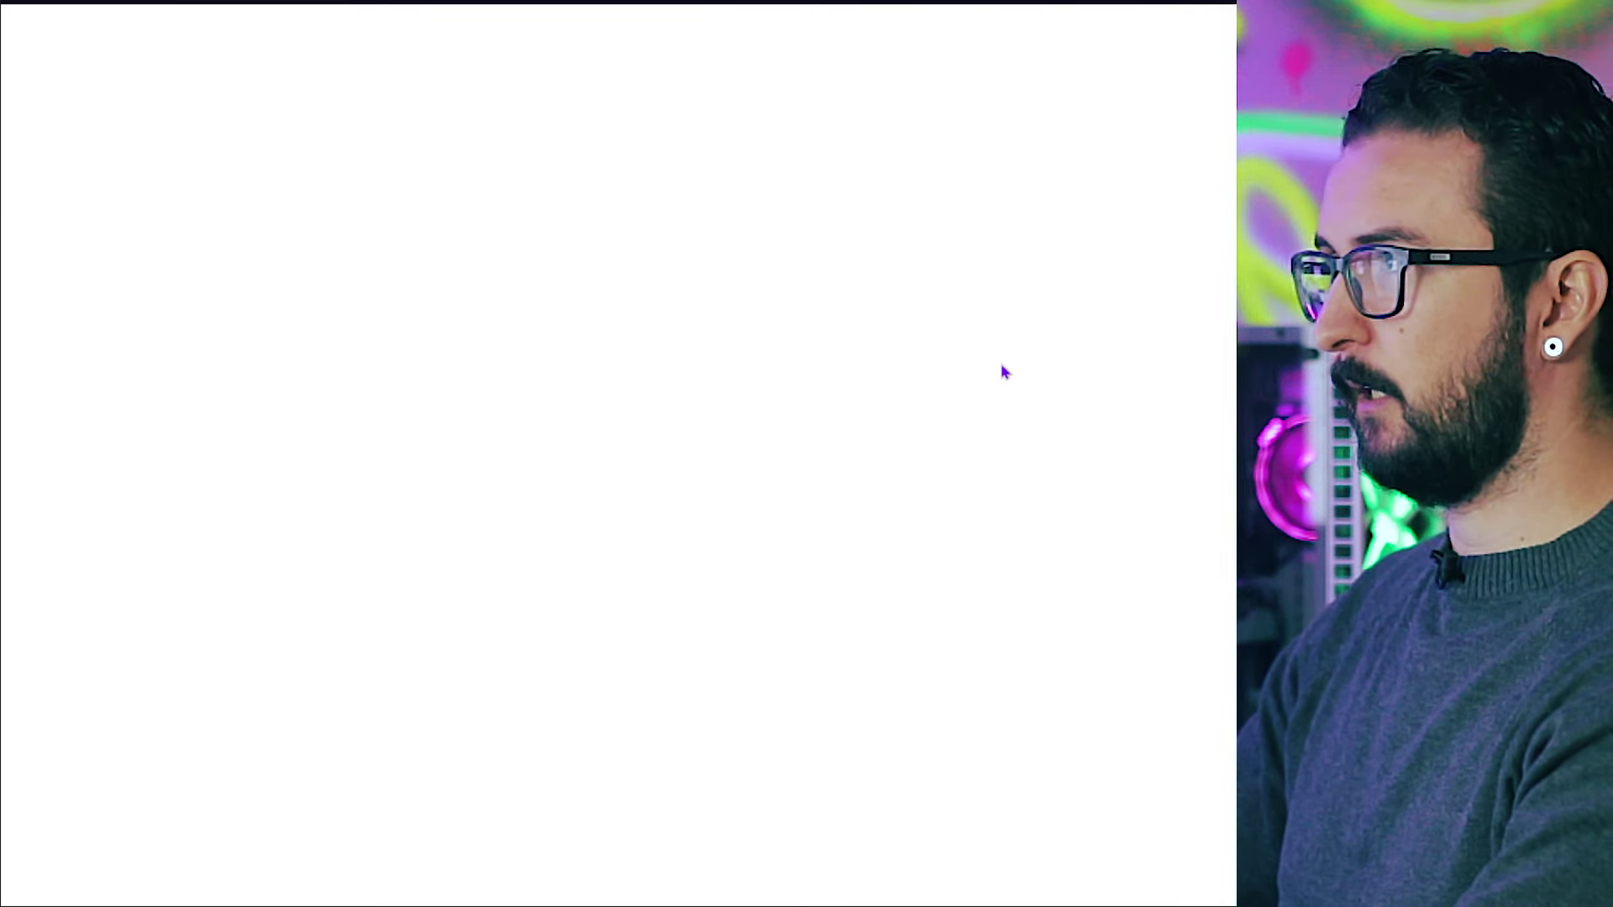
Look over the Benja portfolio template page and compare its Dark Style and Light Style demo previews.
{"action": "scroll", "coordinate": [622, 311], "scroll_direction": "down", "scroll_amount": 2}
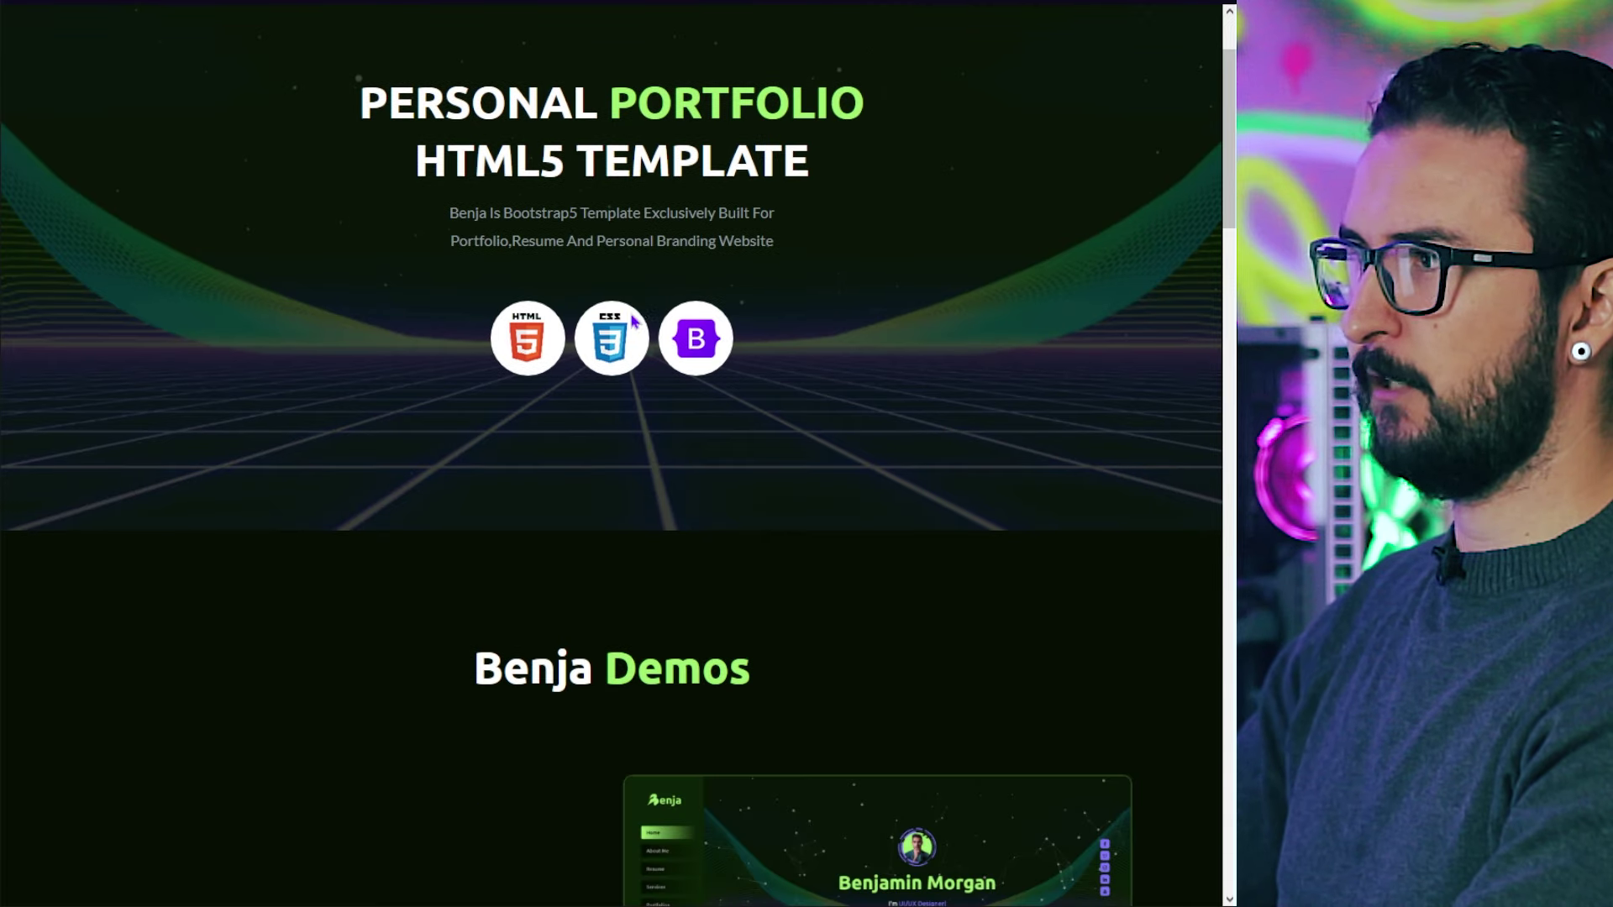
{"action": "scroll", "coordinate": [630, 319], "scroll_direction": "down", "scroll_amount": 8}
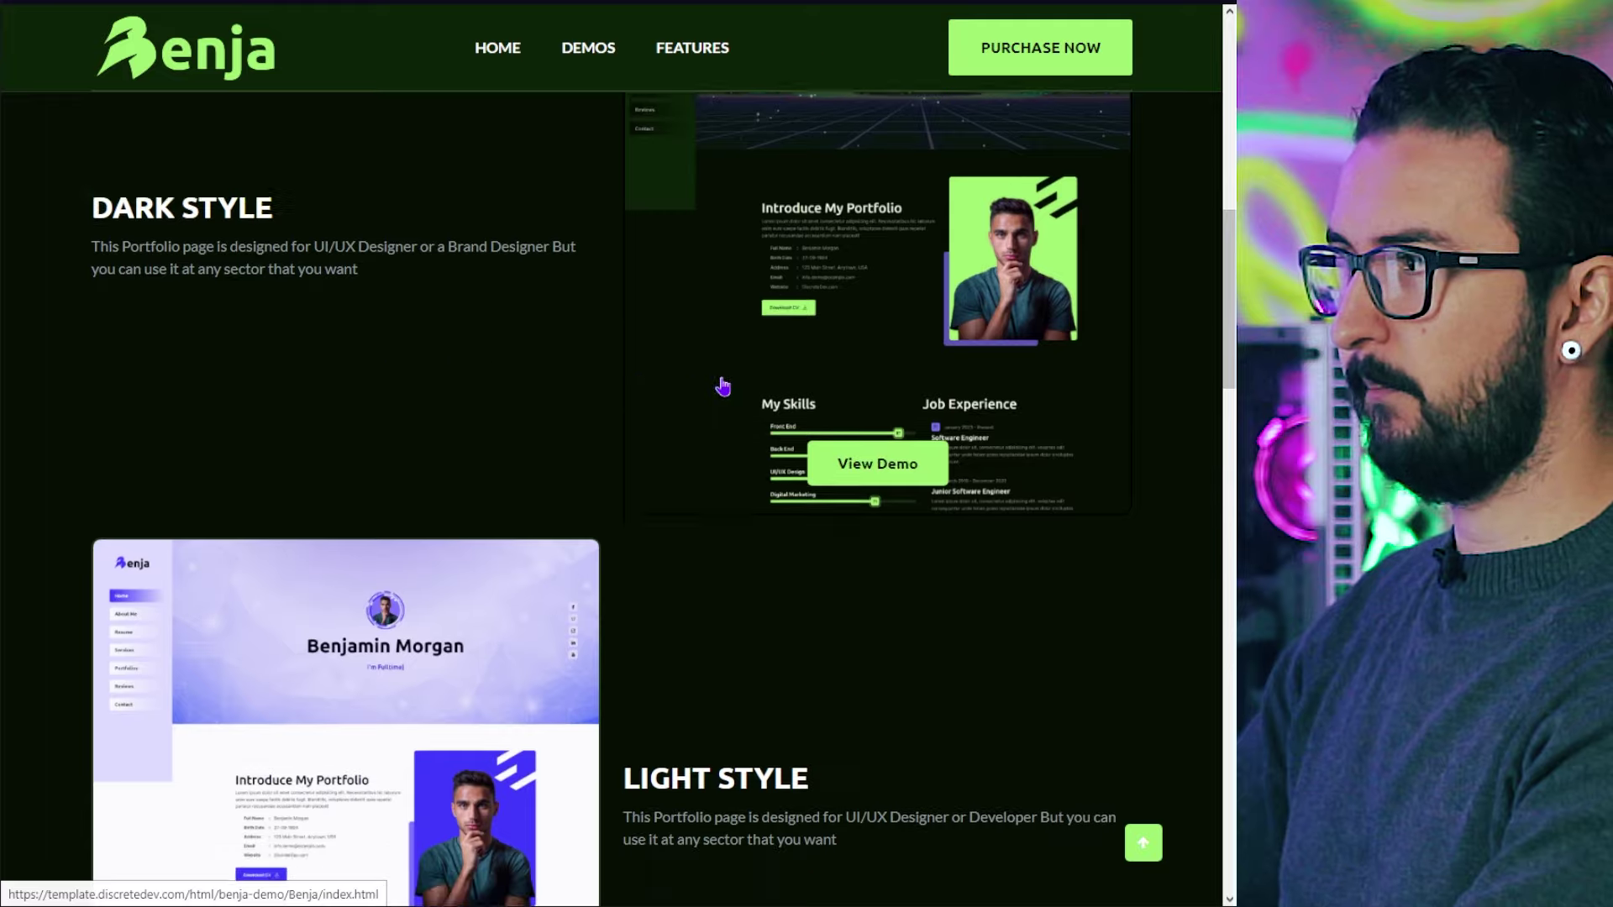
{"action": "scroll", "coordinate": [705, 388], "scroll_direction": "down", "scroll_amount": 3}
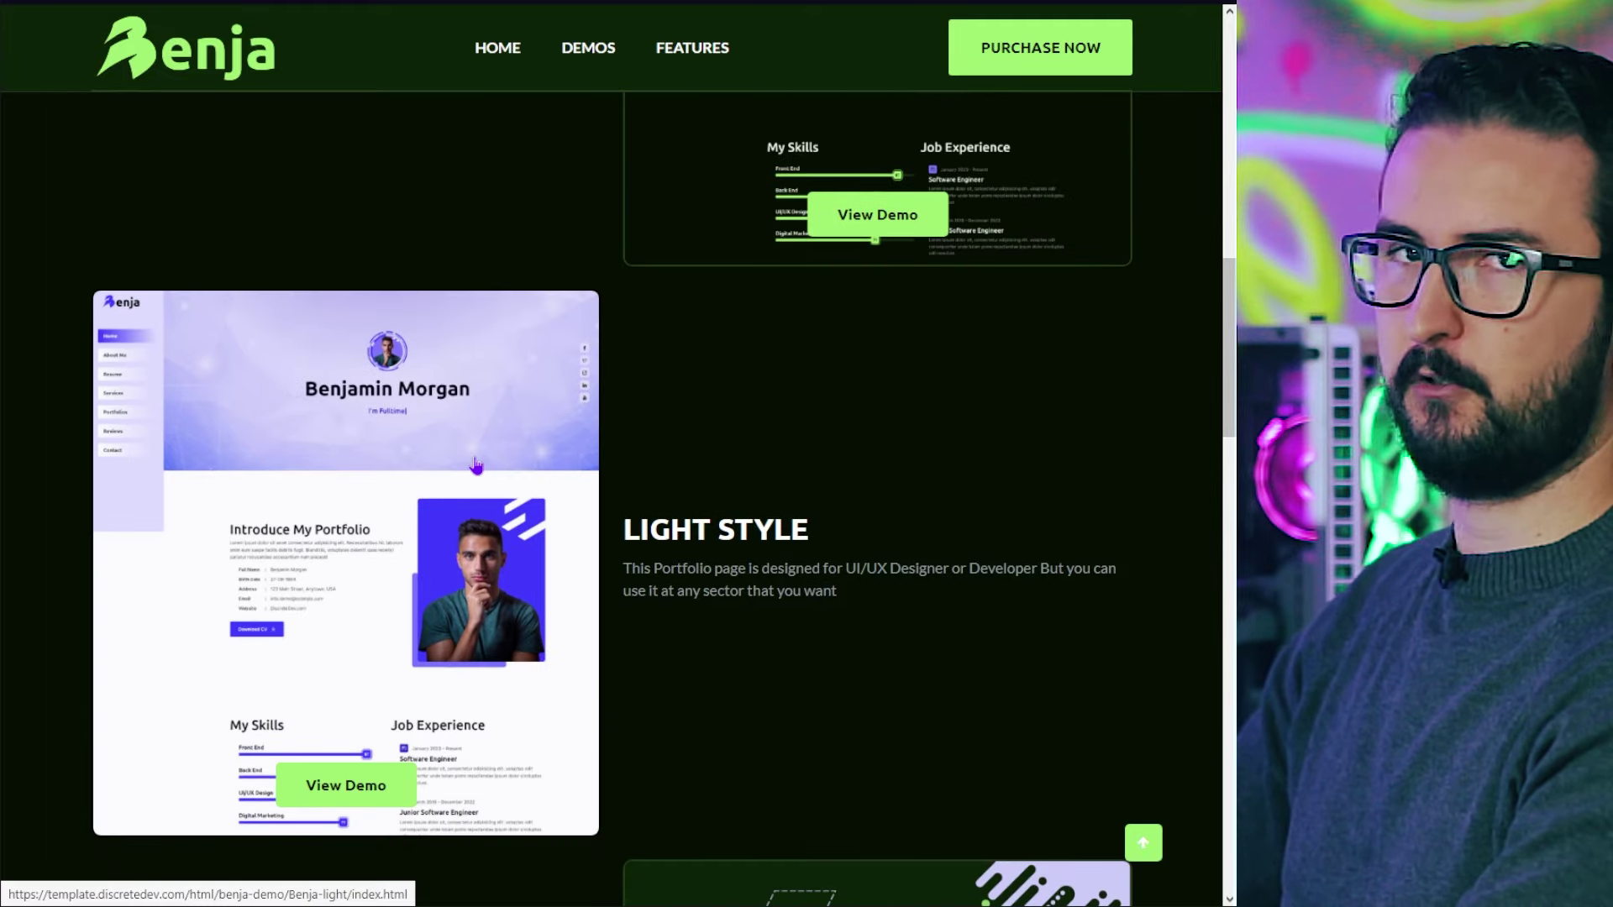
{"action": "scroll", "coordinate": [522, 479], "scroll_direction": "up", "scroll_amount": 3}
{"action": "scroll", "coordinate": [712, 458], "scroll_direction": "down", "scroll_amount": 3}
Review the Features Of Benja section, highlighting the Responsive Design, User Friendly and Creative Design entries.
{"action": "scroll", "coordinate": [262, 364], "scroll_direction": "down", "scroll_amount": 10}
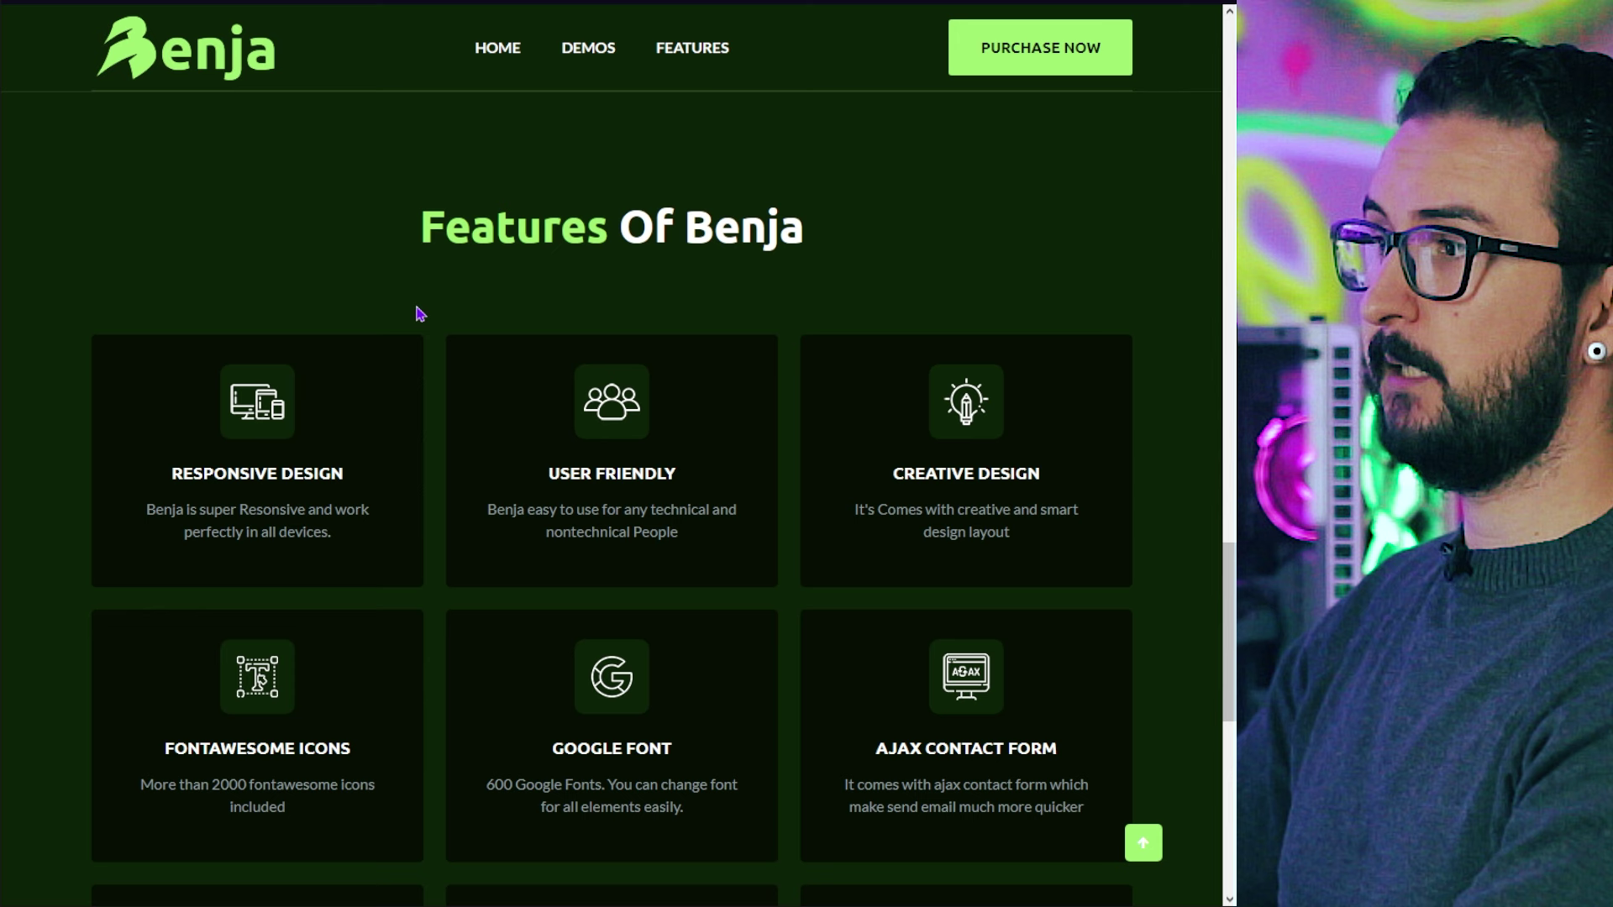
{"action": "scroll", "coordinate": [336, 311], "scroll_direction": "down", "scroll_amount": 1}
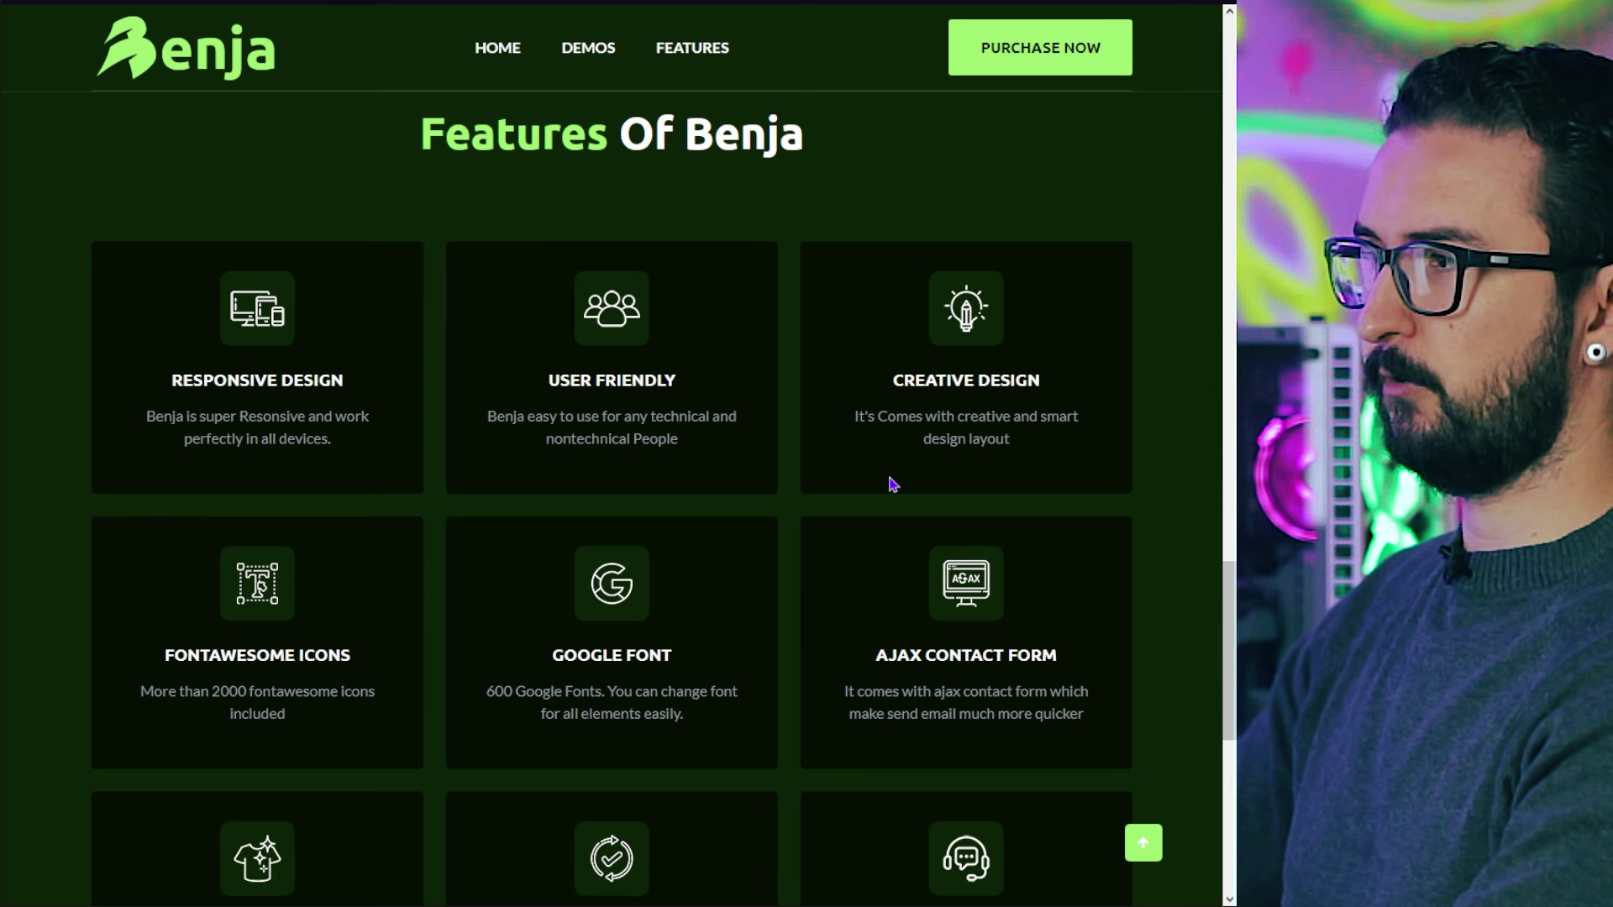
{"action": "left_click_drag", "start_coordinate": [182, 380], "coordinate": [290, 418]}
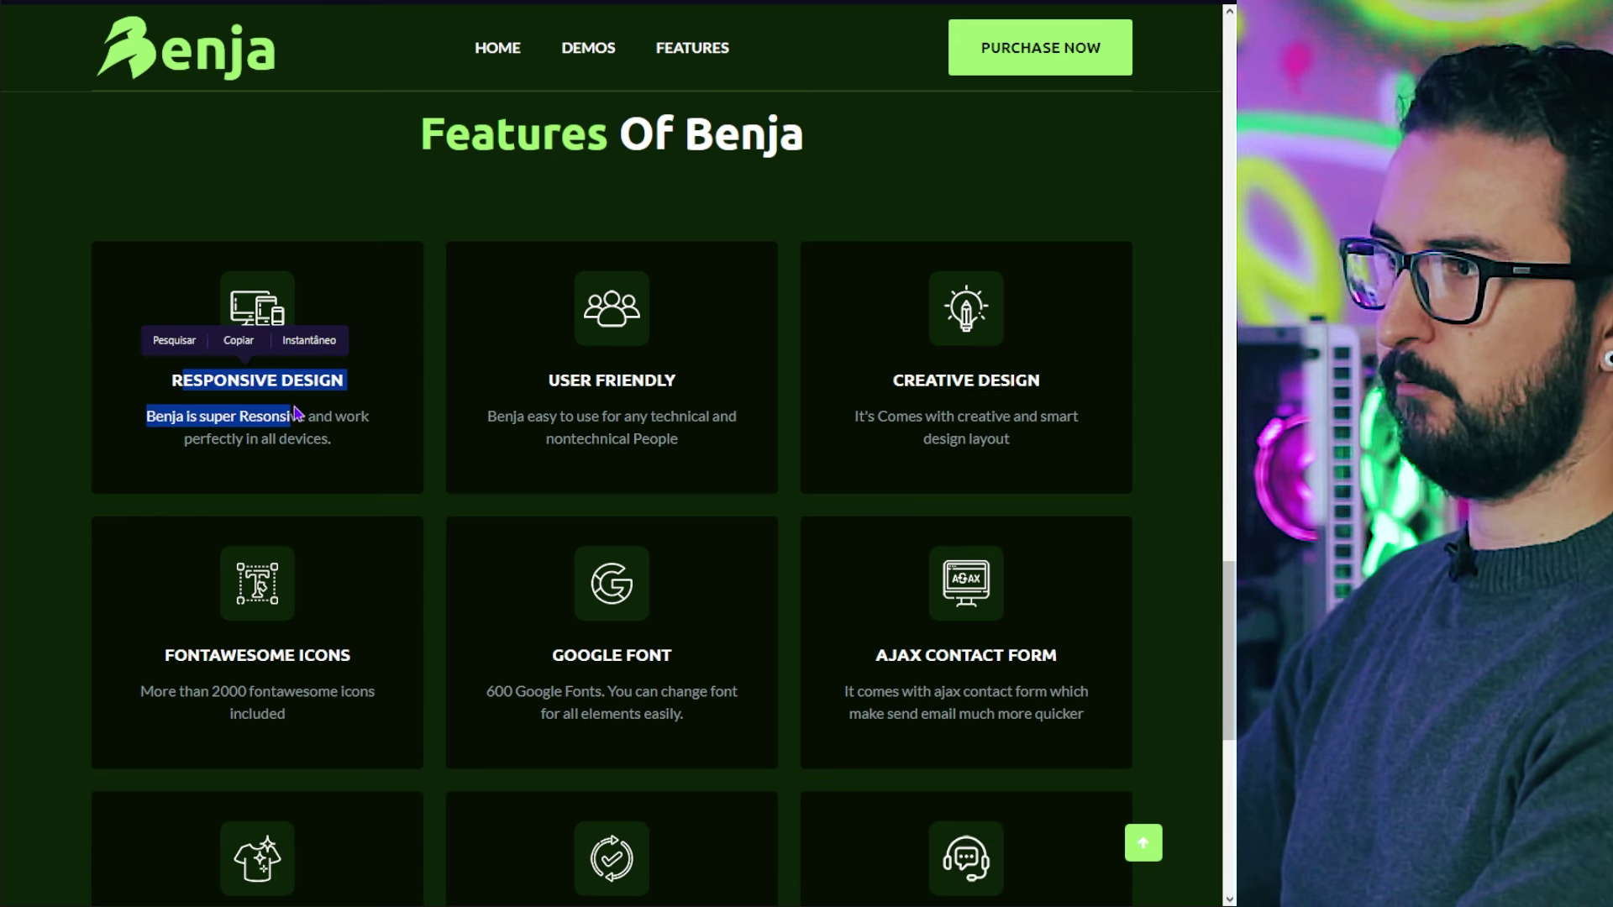
{"action": "left_click_drag", "start_coordinate": [561, 380], "coordinate": [677, 383]}
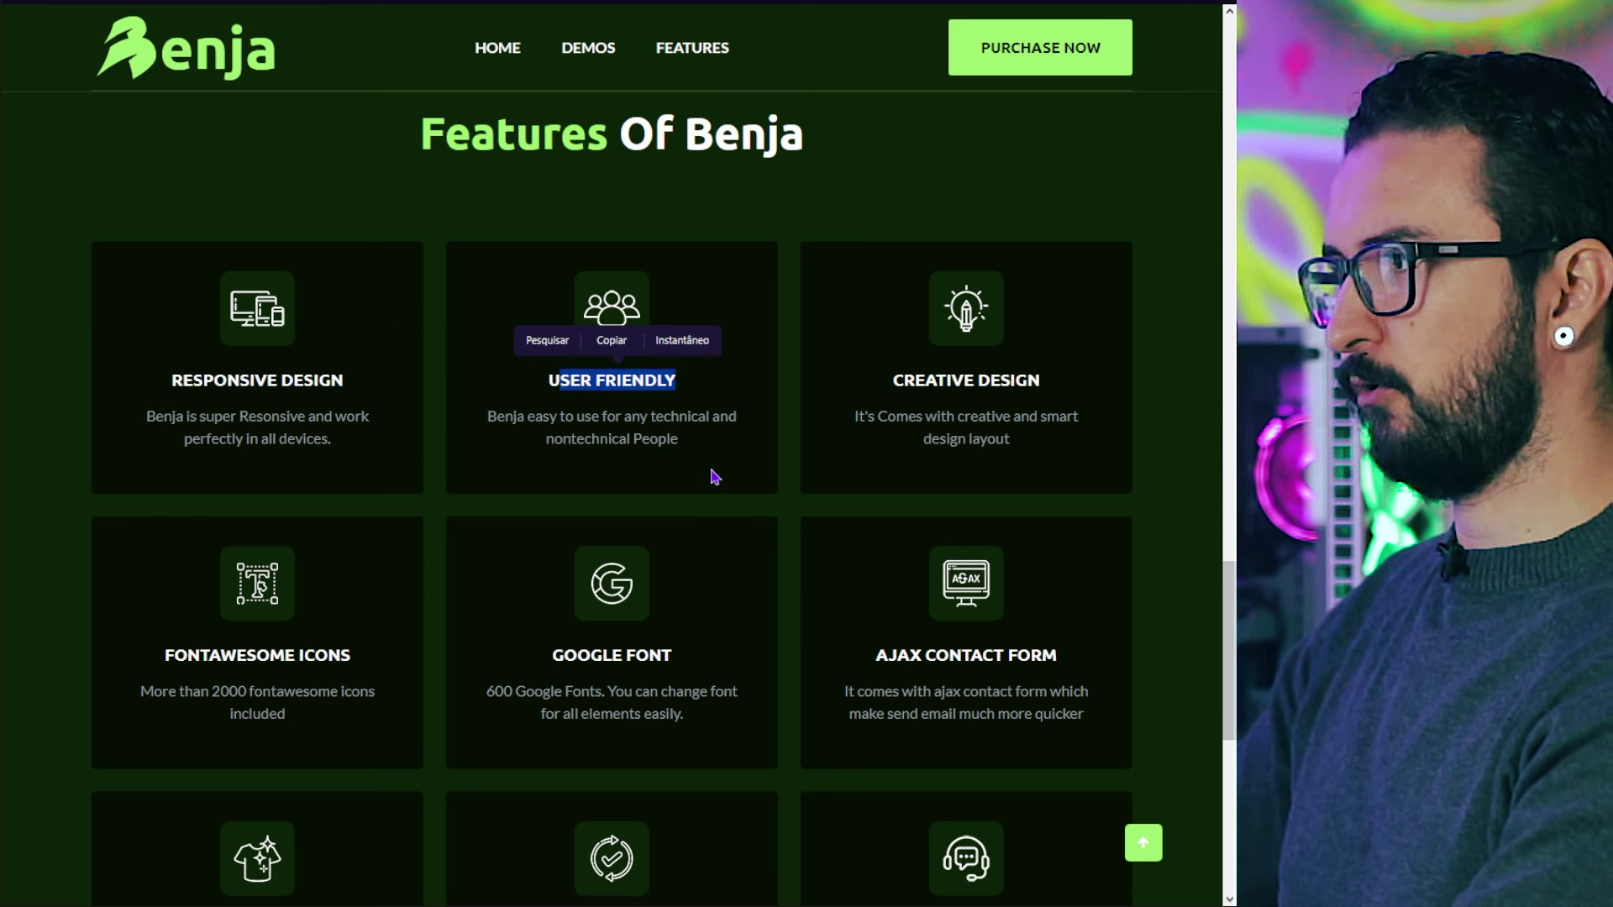
{"action": "left_click_drag", "start_coordinate": [893, 381], "coordinate": [1062, 386]}
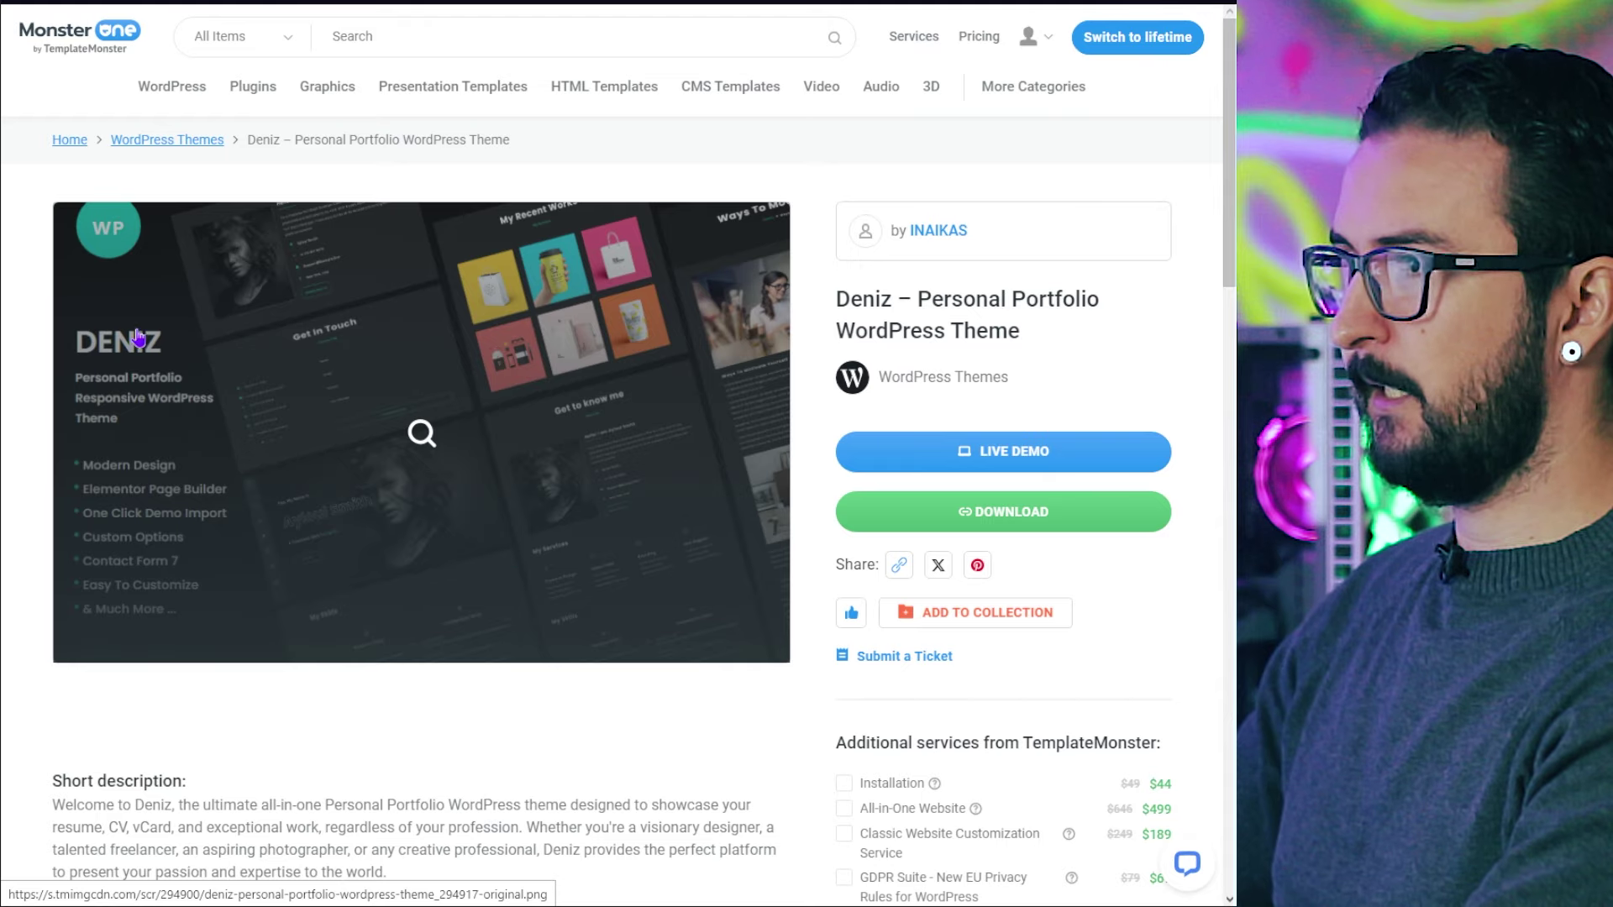
Open the live demo of the Deniz theme and review its about, services and skills sections.
{"action": "left_click", "coordinate": [1008, 451]}
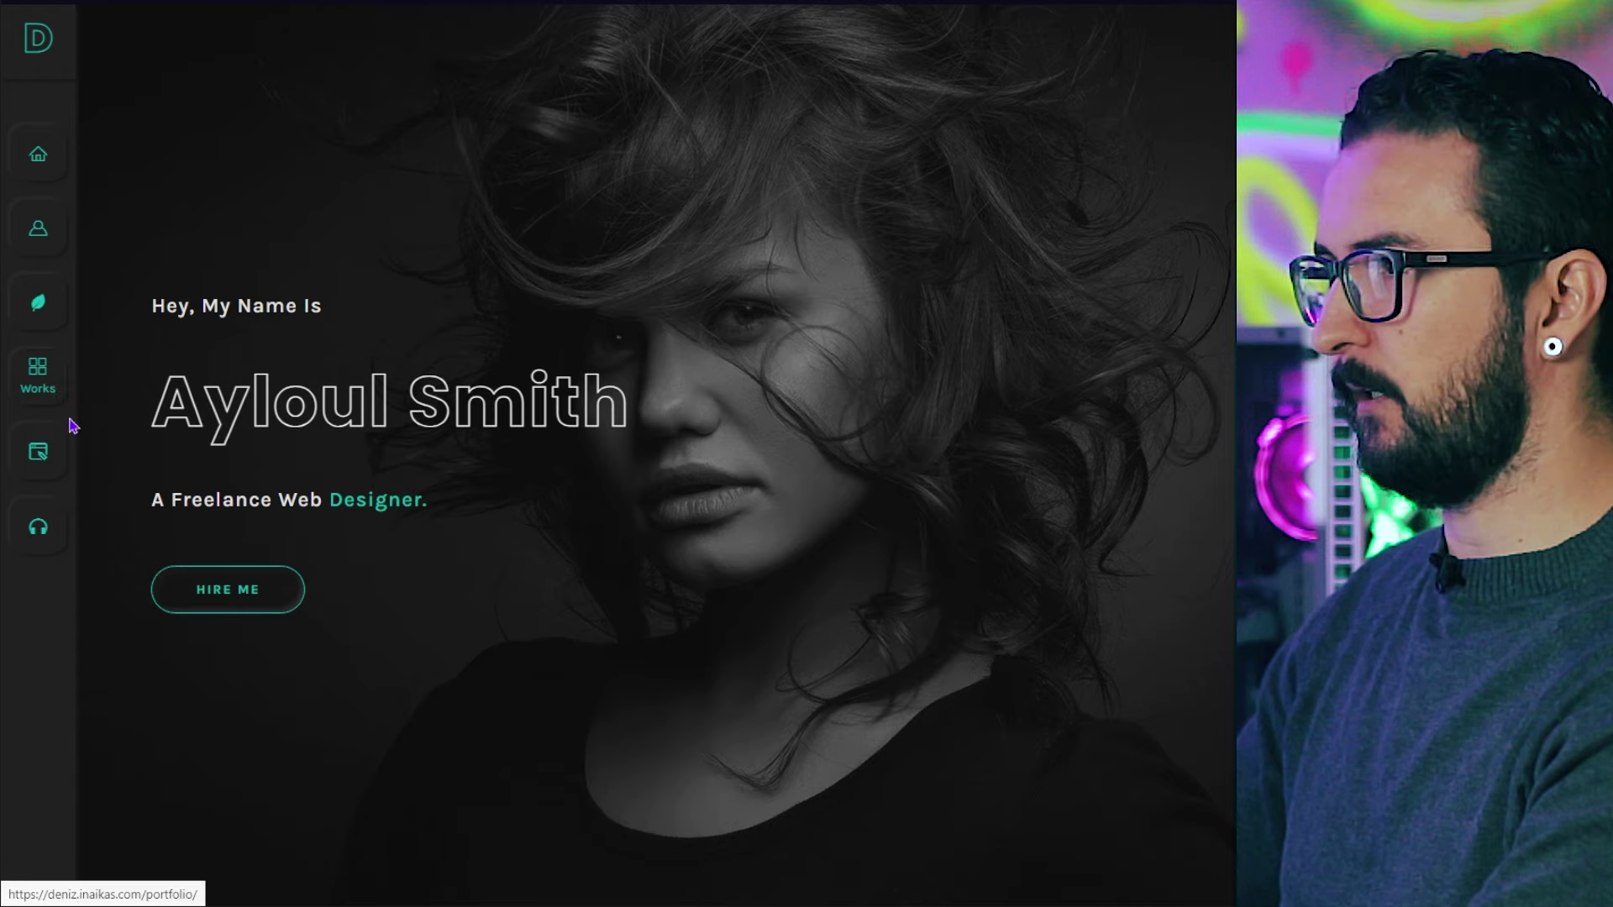
{"action": "left_click", "coordinate": [38, 228]}
{"action": "scroll", "coordinate": [613, 288], "scroll_direction": "down", "scroll_amount": 2}
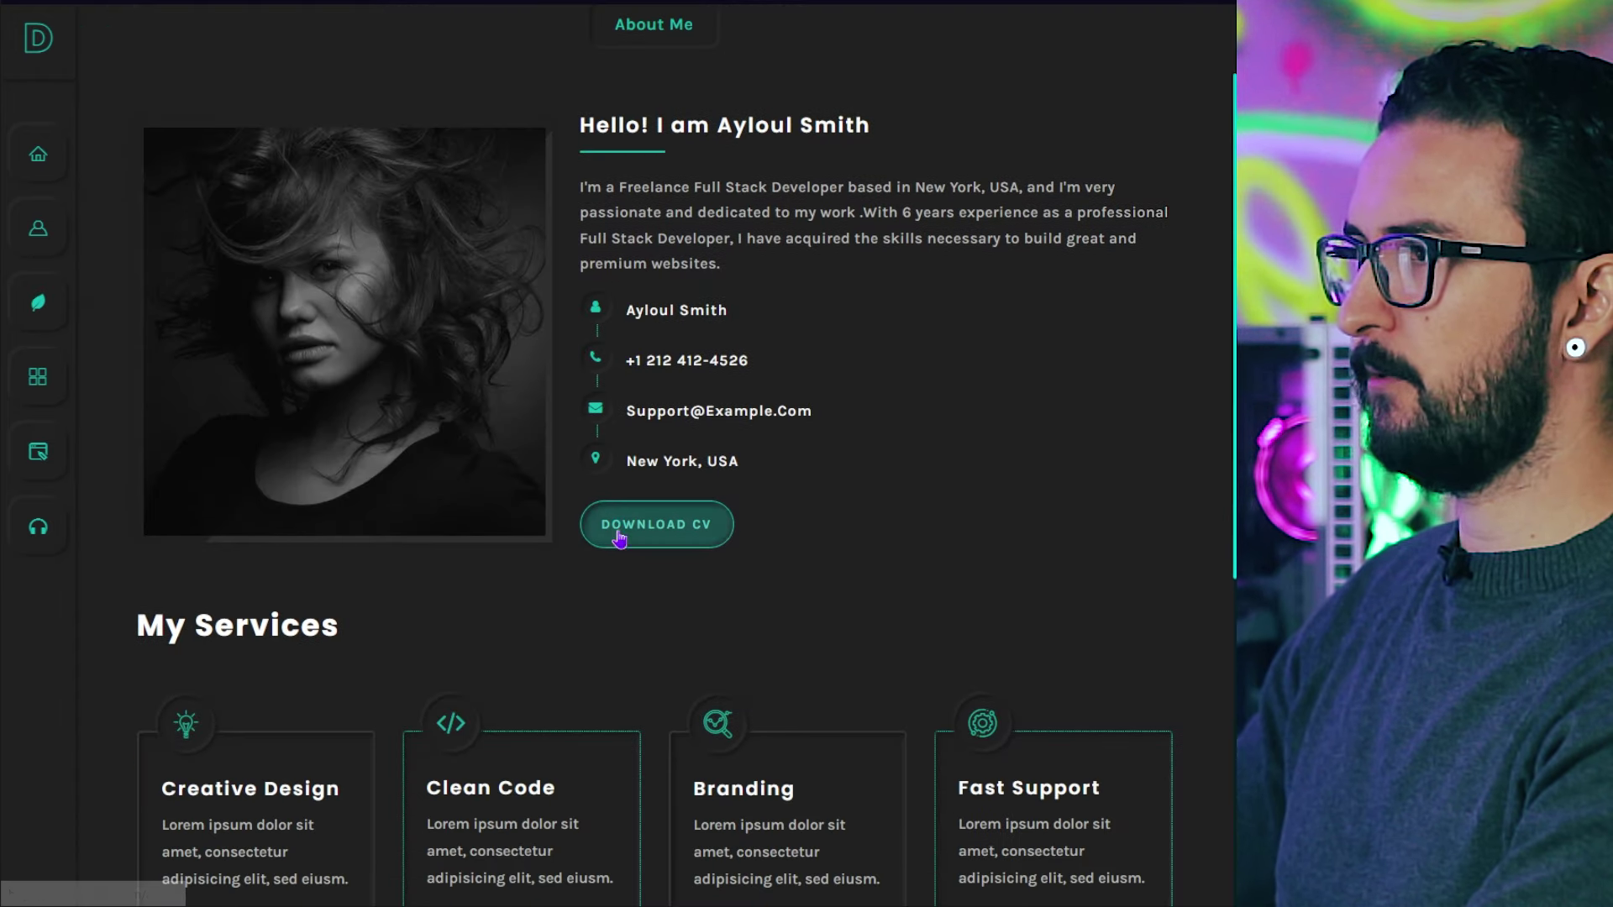
{"action": "scroll", "coordinate": [619, 551], "scroll_direction": "up", "scroll_amount": 2}
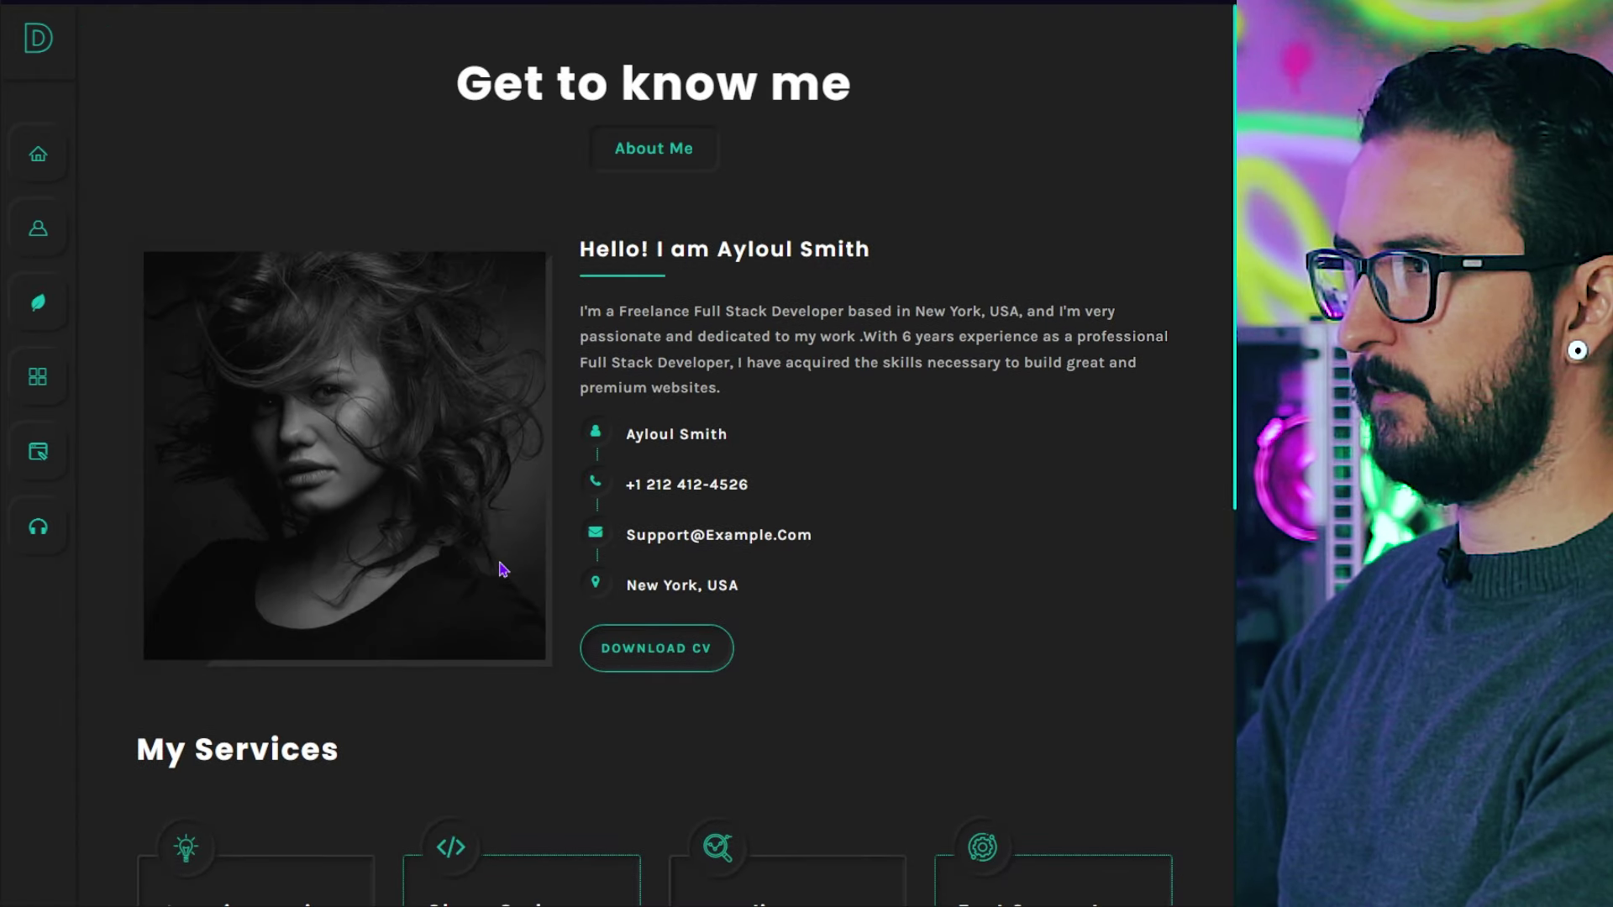
{"action": "scroll", "coordinate": [450, 563], "scroll_direction": "down", "scroll_amount": 5}
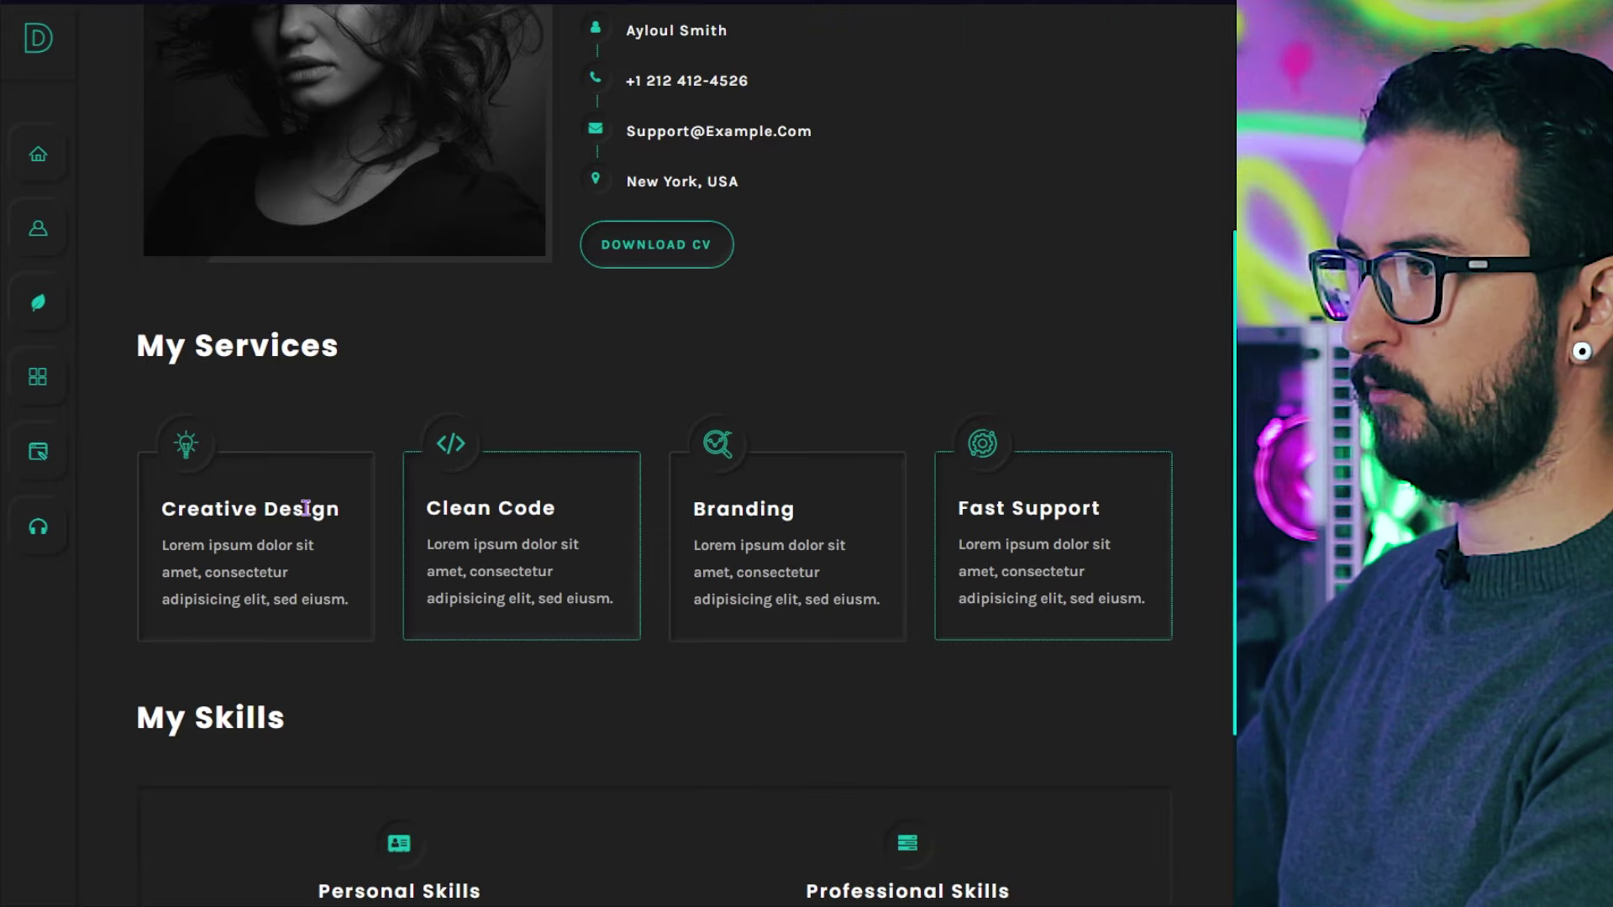
{"action": "scroll", "coordinate": [447, 530], "scroll_direction": "down", "scroll_amount": 4}
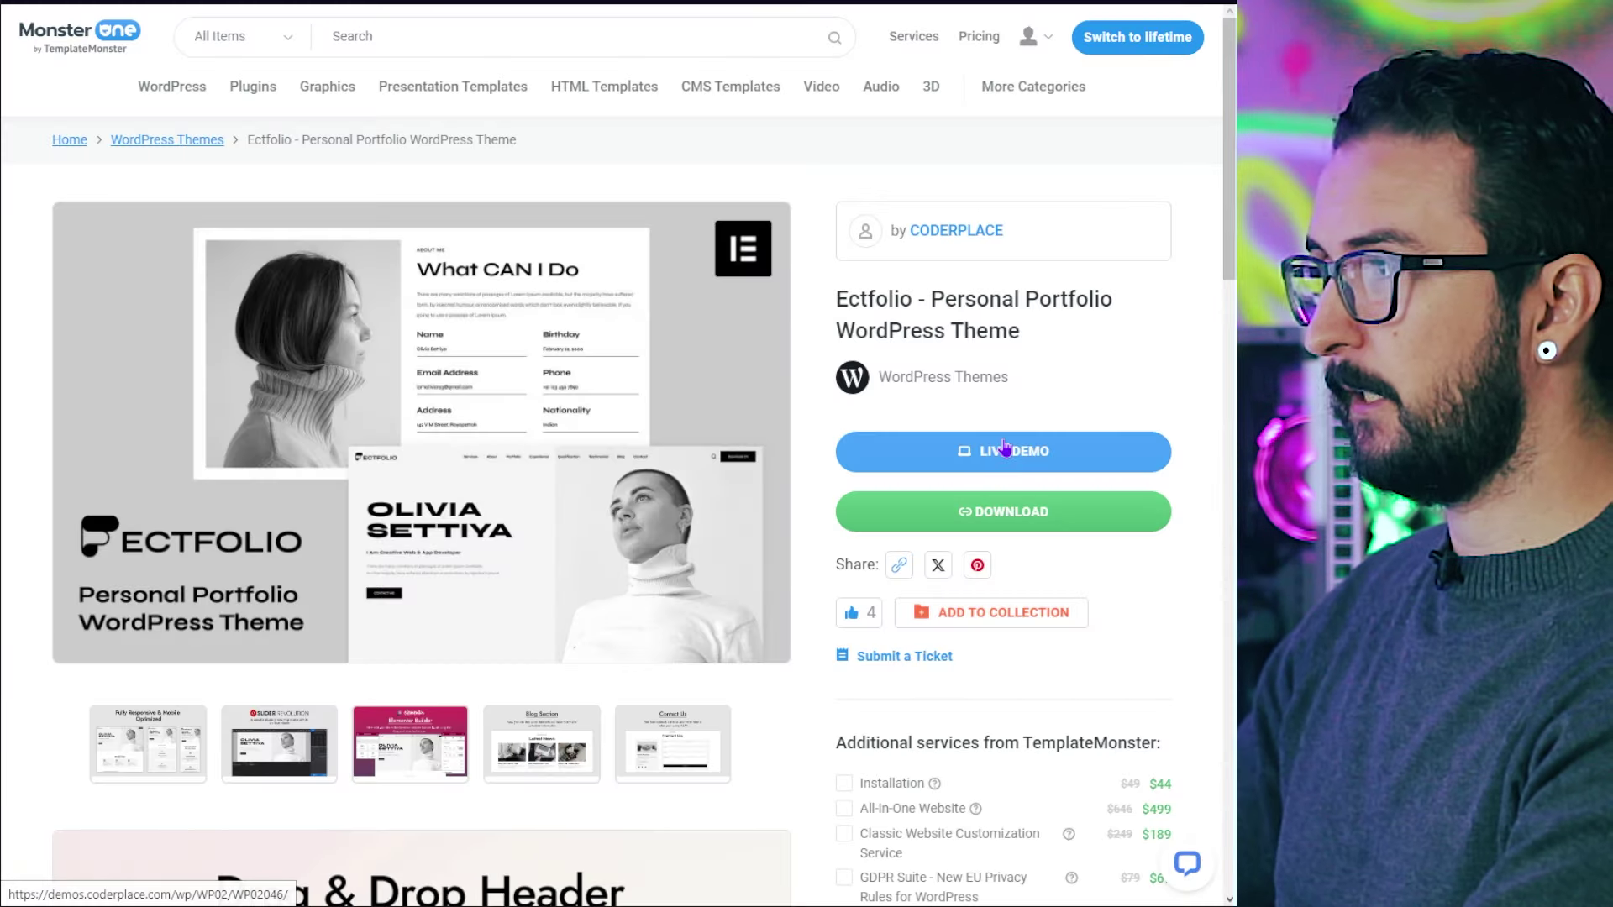
Open the live demo of the Ectfolio theme and examine its about section and portfolio samples.
{"action": "left_click", "coordinate": [1005, 449]}
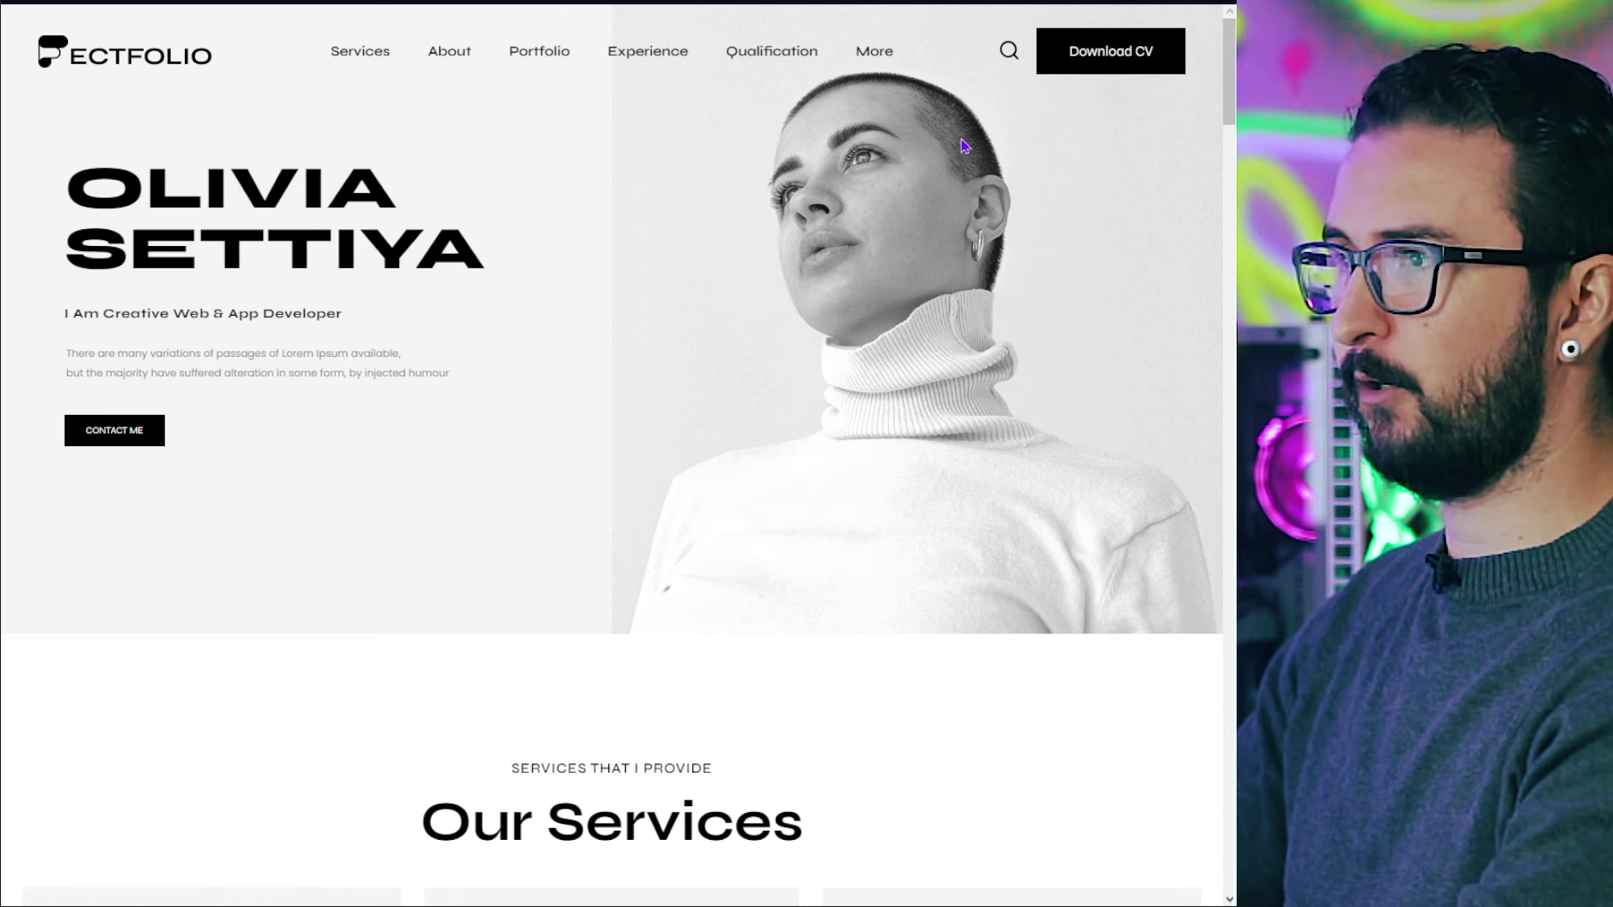
{"action": "scroll", "coordinate": [961, 139], "scroll_direction": "down", "scroll_amount": 13}
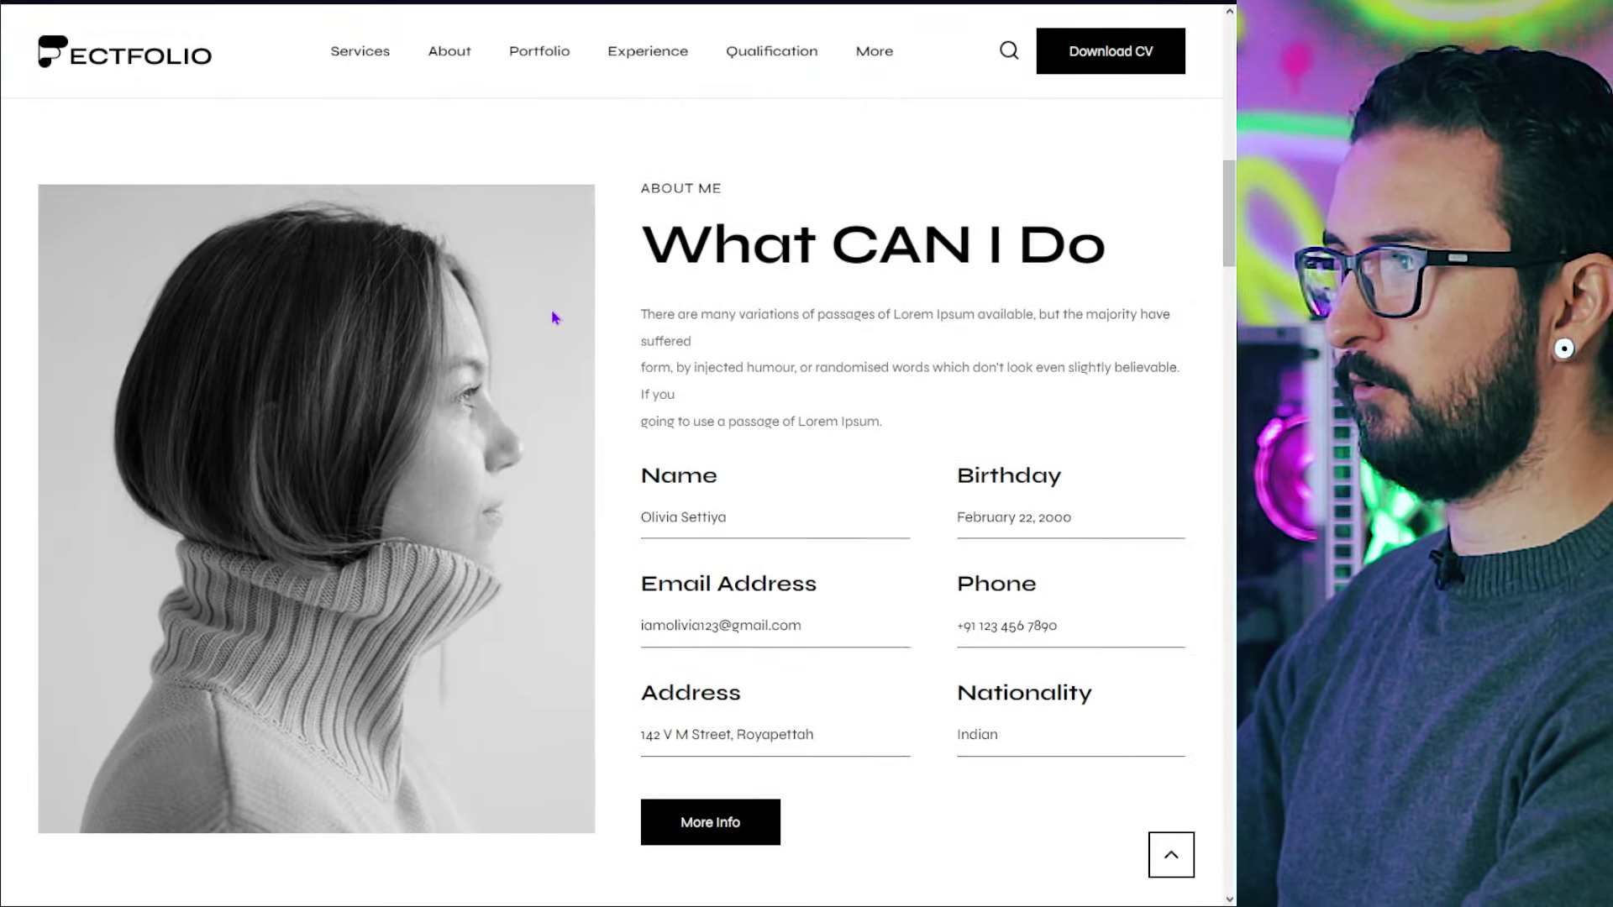
{"action": "scroll", "coordinate": [660, 400], "scroll_direction": "down", "scroll_amount": 2}
{"action": "scroll", "coordinate": [857, 335], "scroll_direction": "up", "scroll_amount": 2}
{"action": "scroll", "coordinate": [853, 462], "scroll_direction": "down", "scroll_amount": 3}
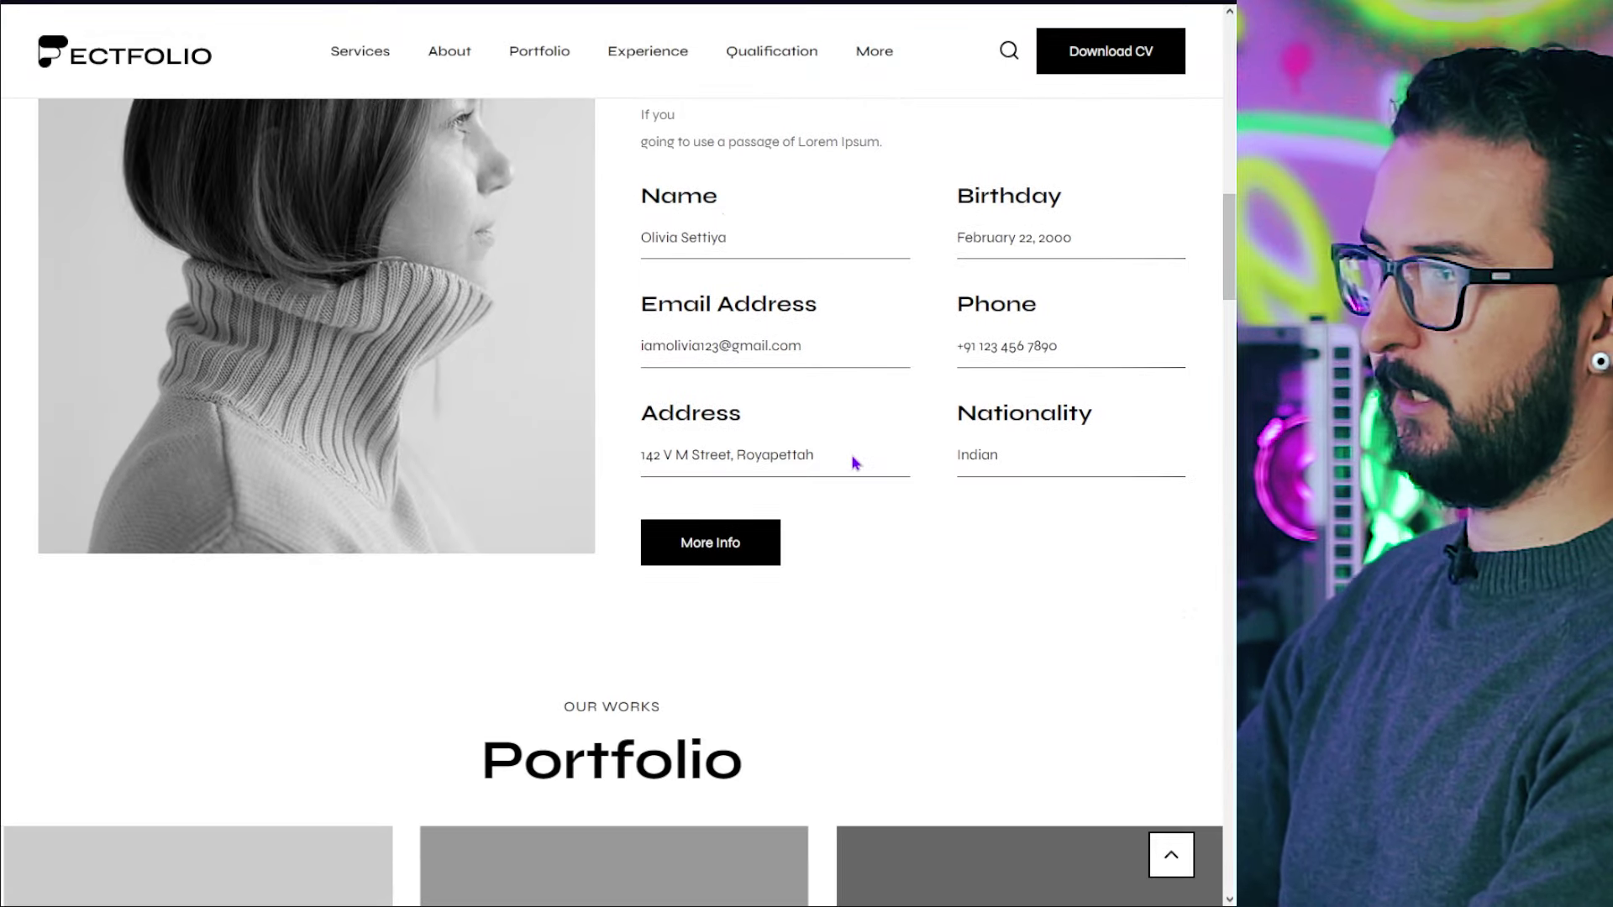
{"action": "scroll", "coordinate": [853, 394], "scroll_direction": "down", "scroll_amount": 5}
{"action": "scroll", "coordinate": [613, 420], "scroll_direction": "down", "scroll_amount": 1}
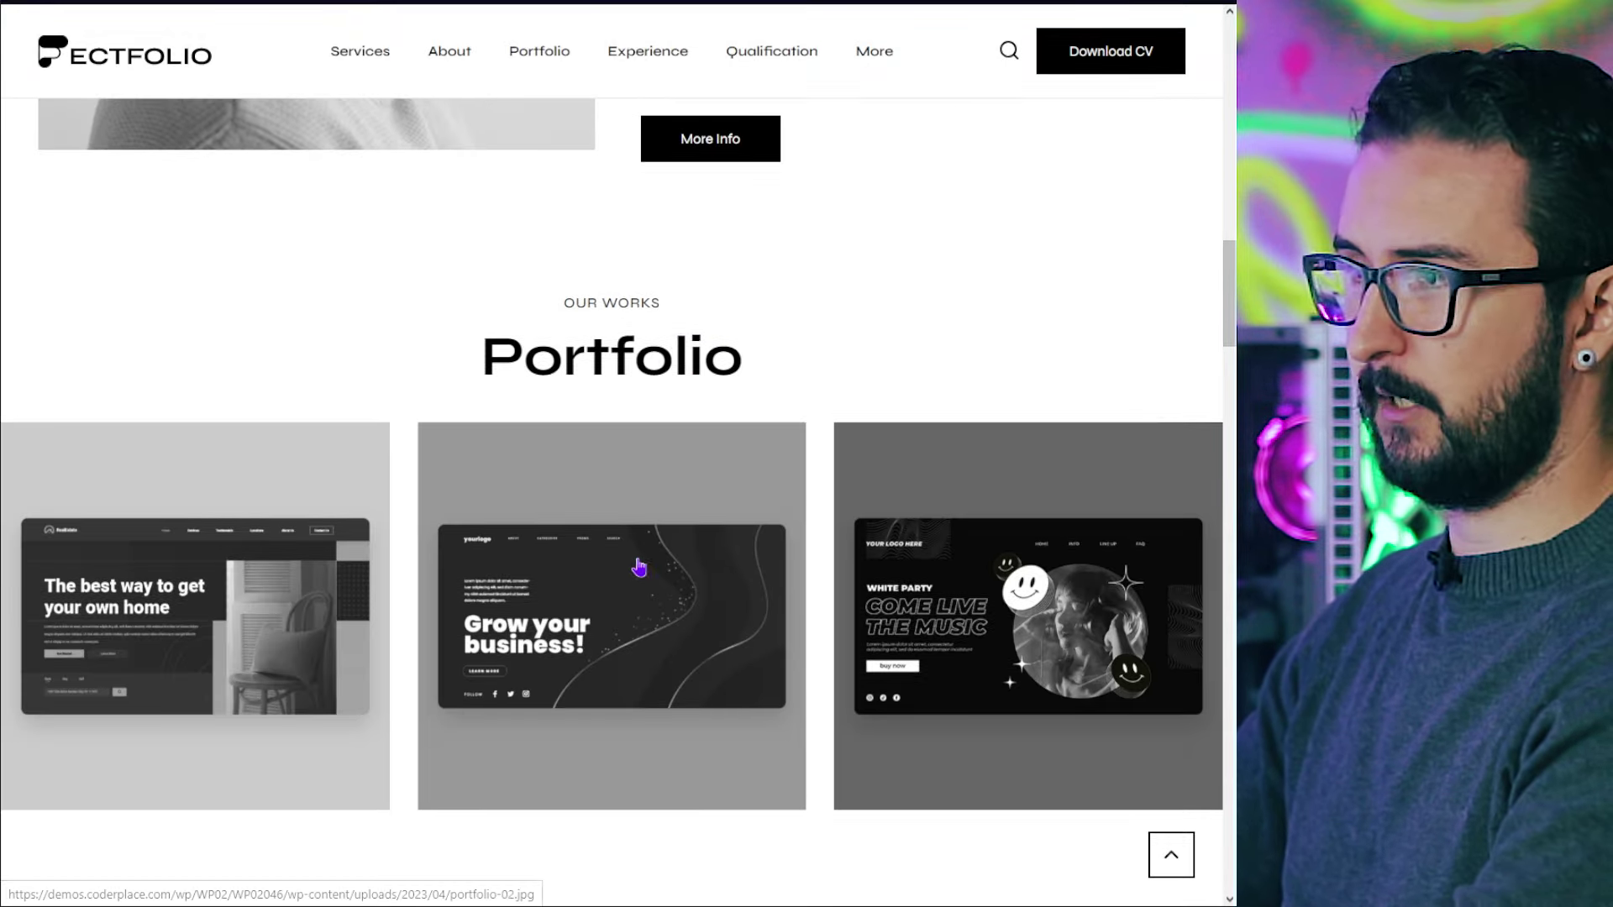
{"action": "scroll", "coordinate": [588, 546], "scroll_direction": "down", "scroll_amount": 2}
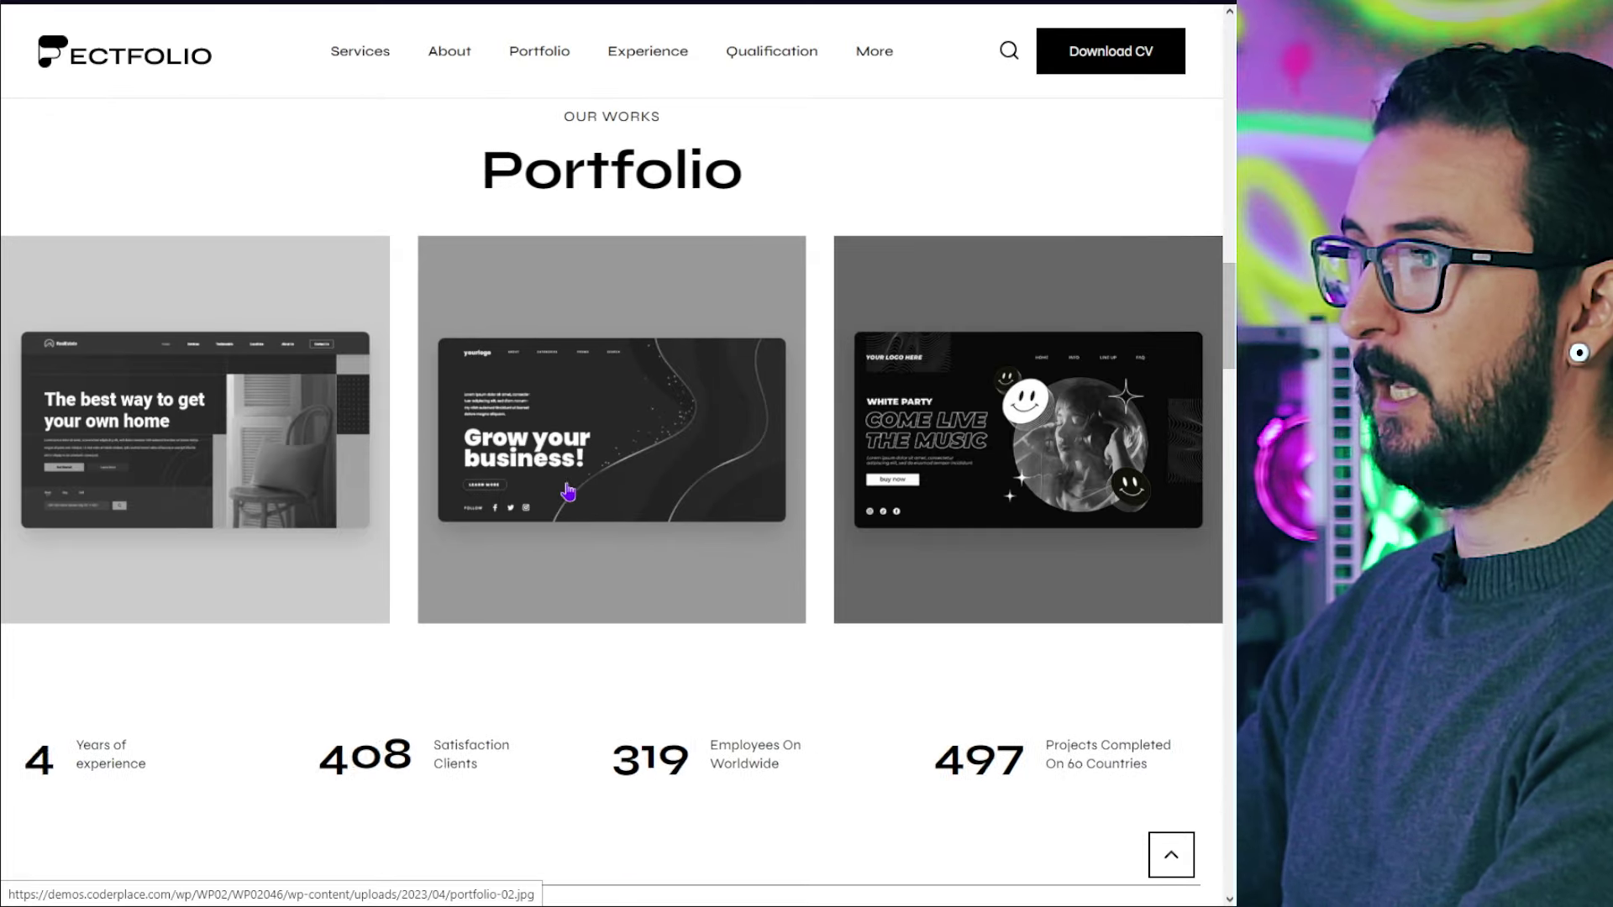
Browse the enlarged portfolio sample images in the demo's lightbox and close it.
{"action": "left_click", "coordinate": [559, 433]}
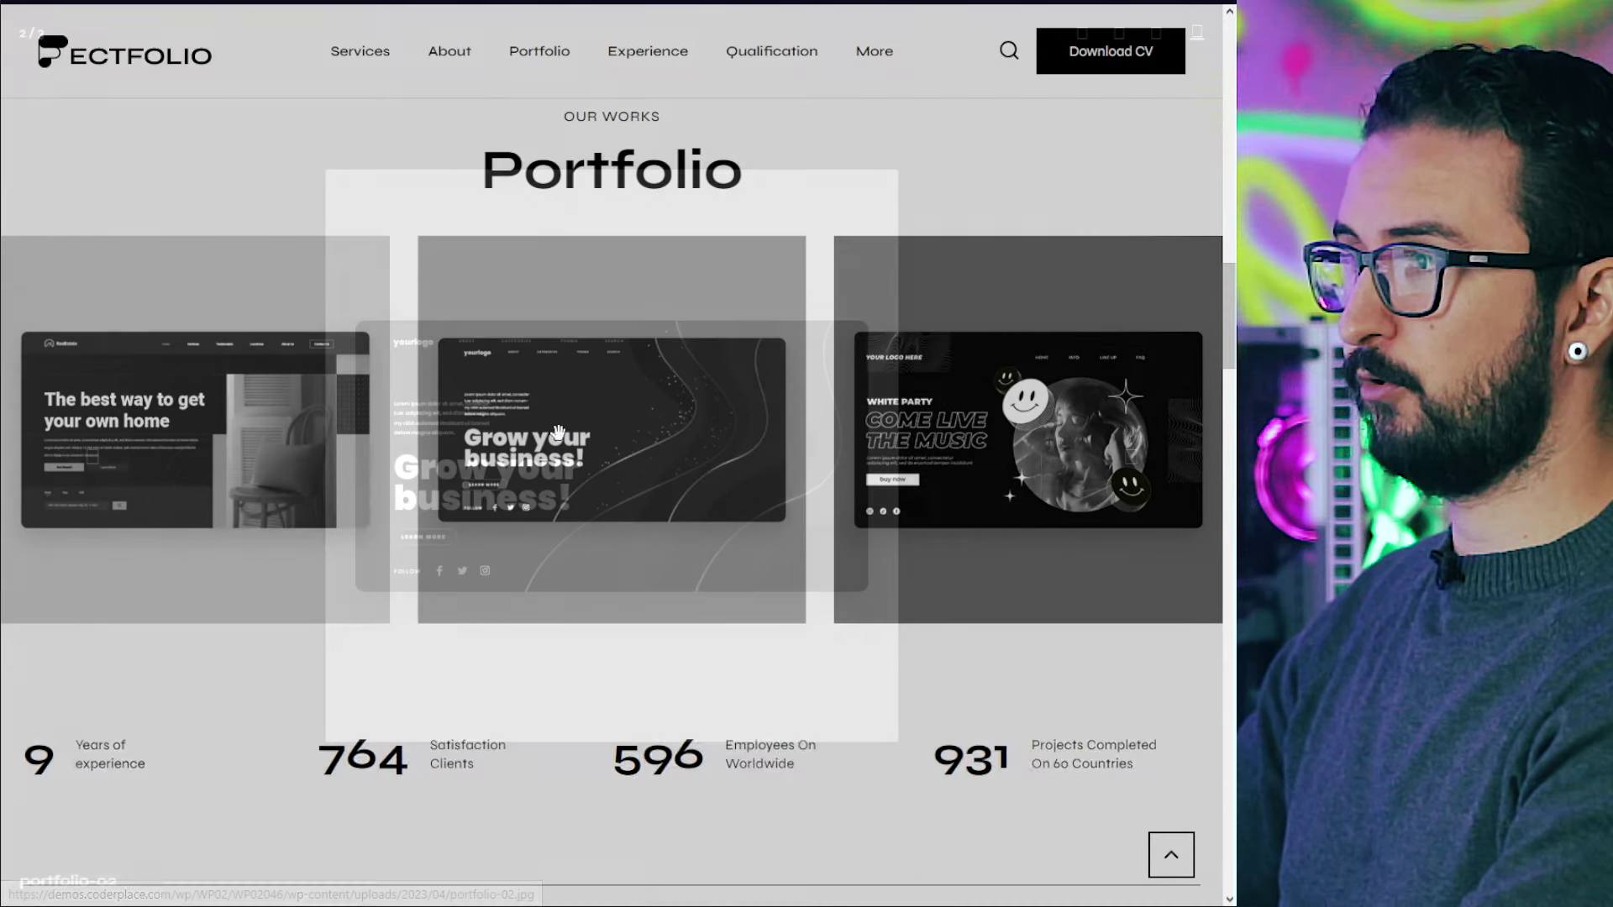
{"action": "scroll", "coordinate": [720, 485], "scroll_direction": "down", "scroll_amount": 2}
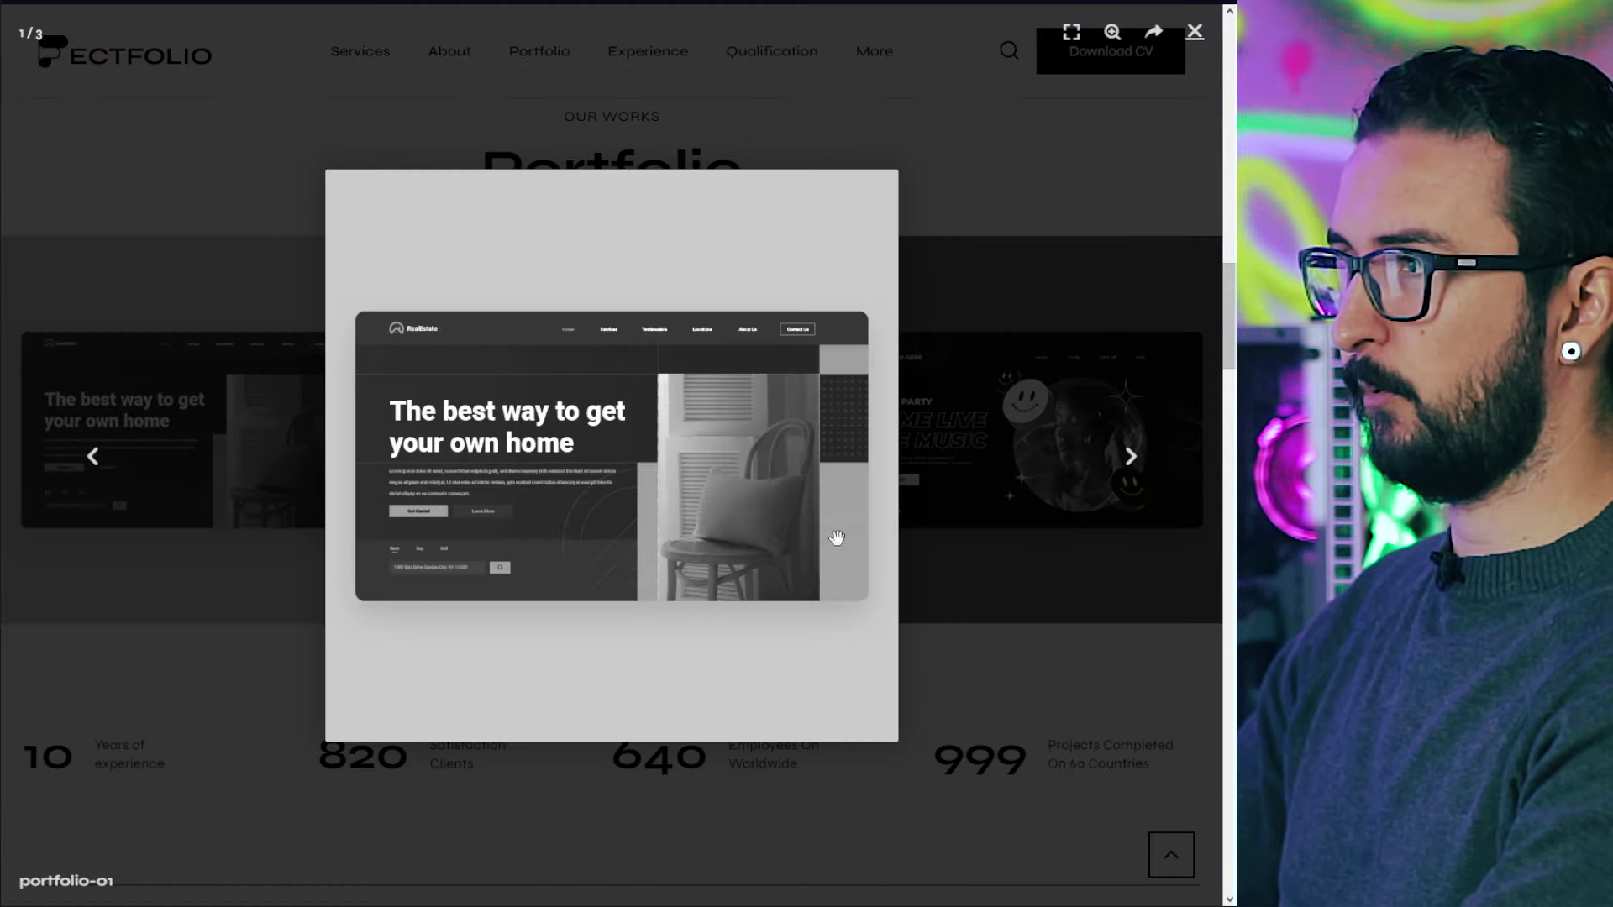
{"action": "scroll", "coordinate": [837, 537], "scroll_direction": "down", "scroll_amount": 2}
{"action": "left_click", "coordinate": [726, 461]}
{"action": "left_click", "coordinate": [726, 461]}
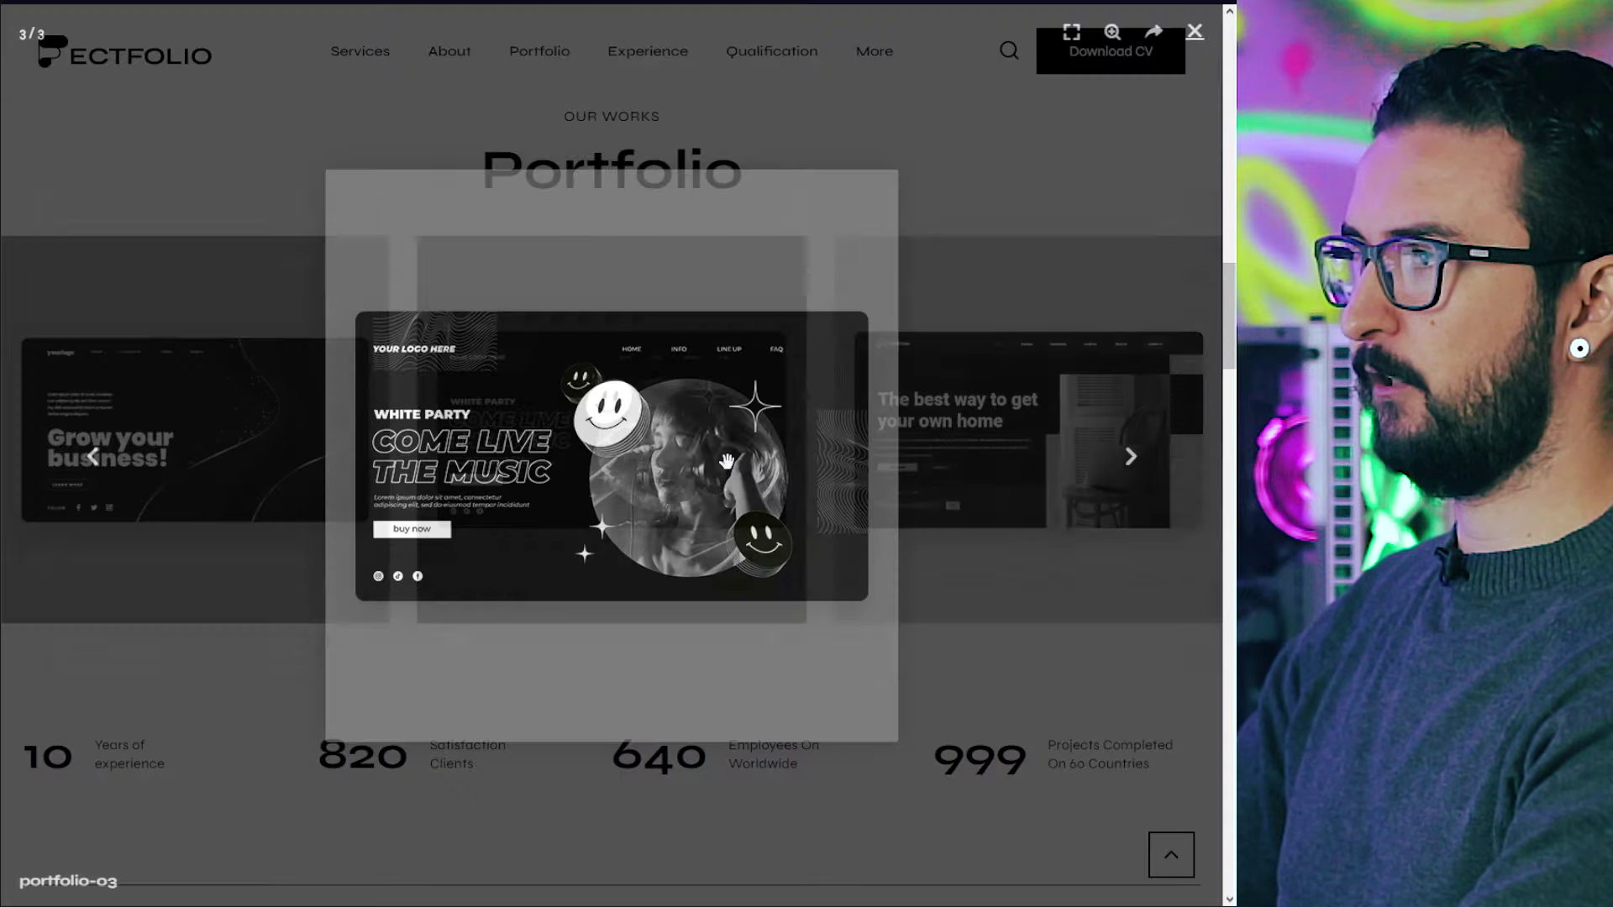
{"action": "scroll", "coordinate": [726, 461], "scroll_direction": "down", "scroll_amount": 1}
{"action": "scroll", "coordinate": [767, 490], "scroll_direction": "up", "scroll_amount": 1}
{"action": "scroll", "coordinate": [958, 483], "scroll_direction": "down", "scroll_amount": 1}
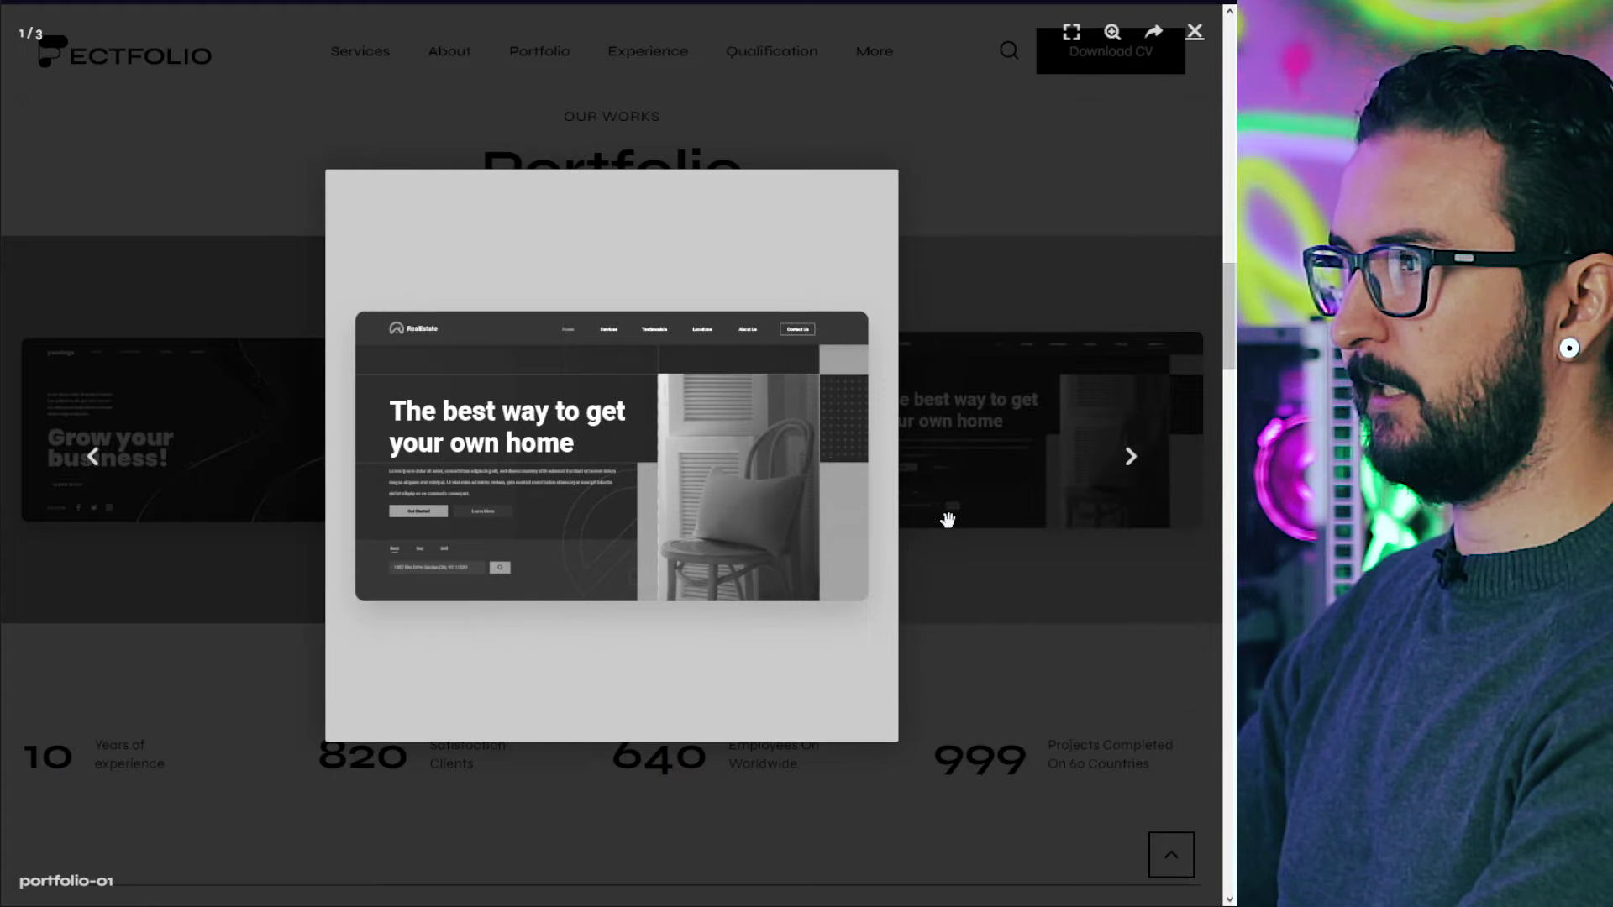
{"action": "left_click", "coordinate": [1194, 32]}
Examine the Ectfolio demo's skills, education and testimonial sections, and return to the hero section.
{"action": "scroll", "coordinate": [824, 378], "scroll_direction": "down", "scroll_amount": 3}
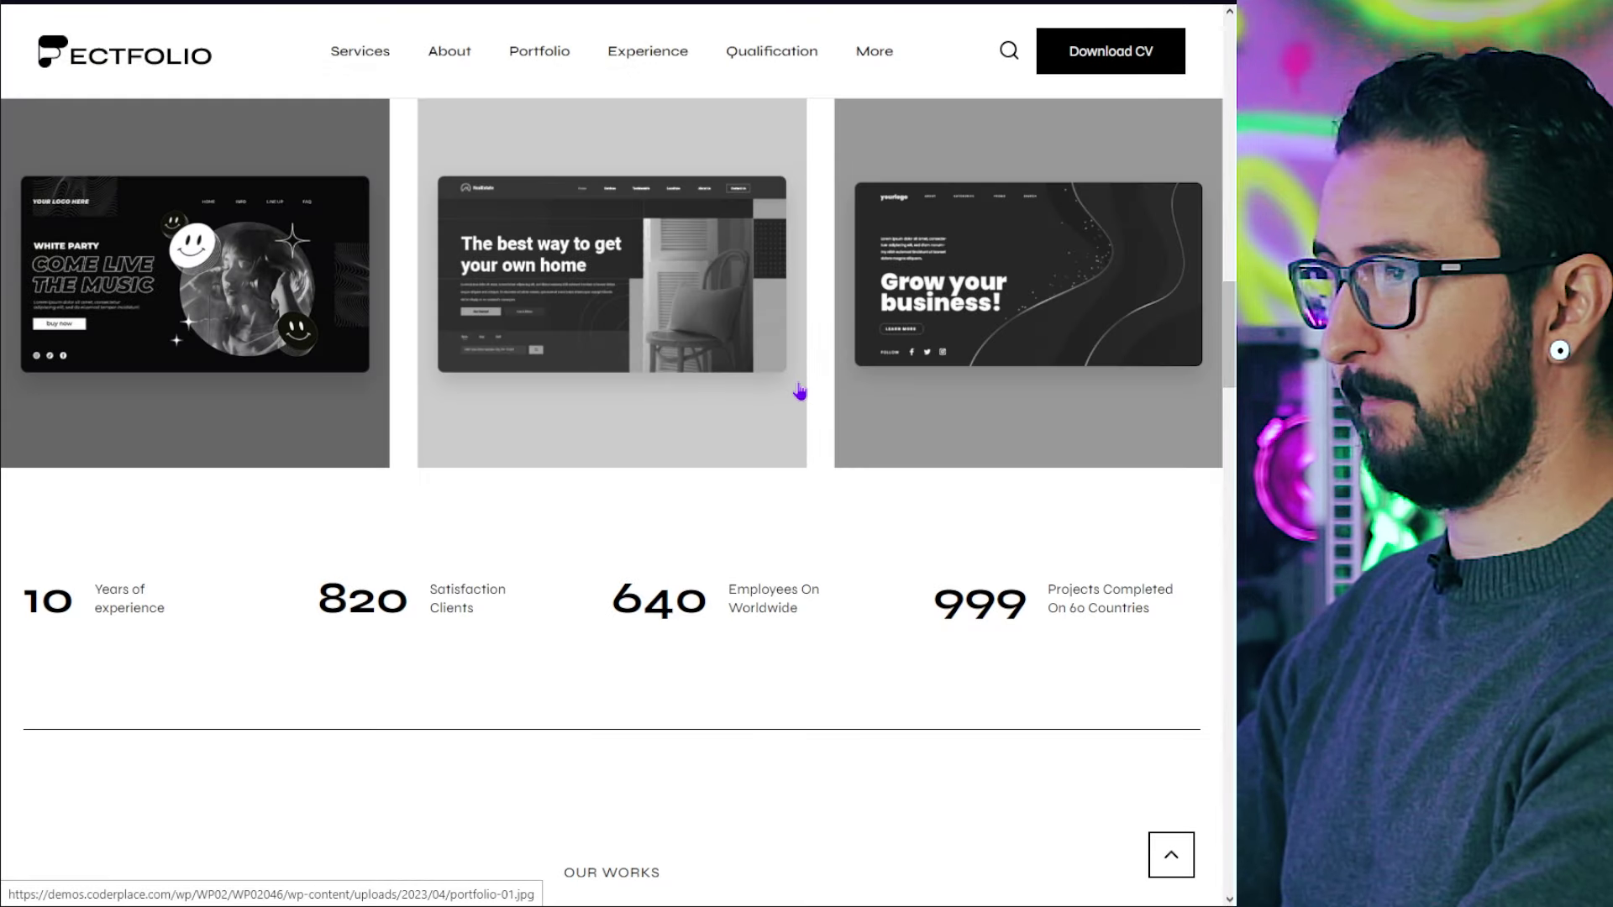
{"action": "scroll", "coordinate": [799, 390], "scroll_direction": "down", "scroll_amount": 15}
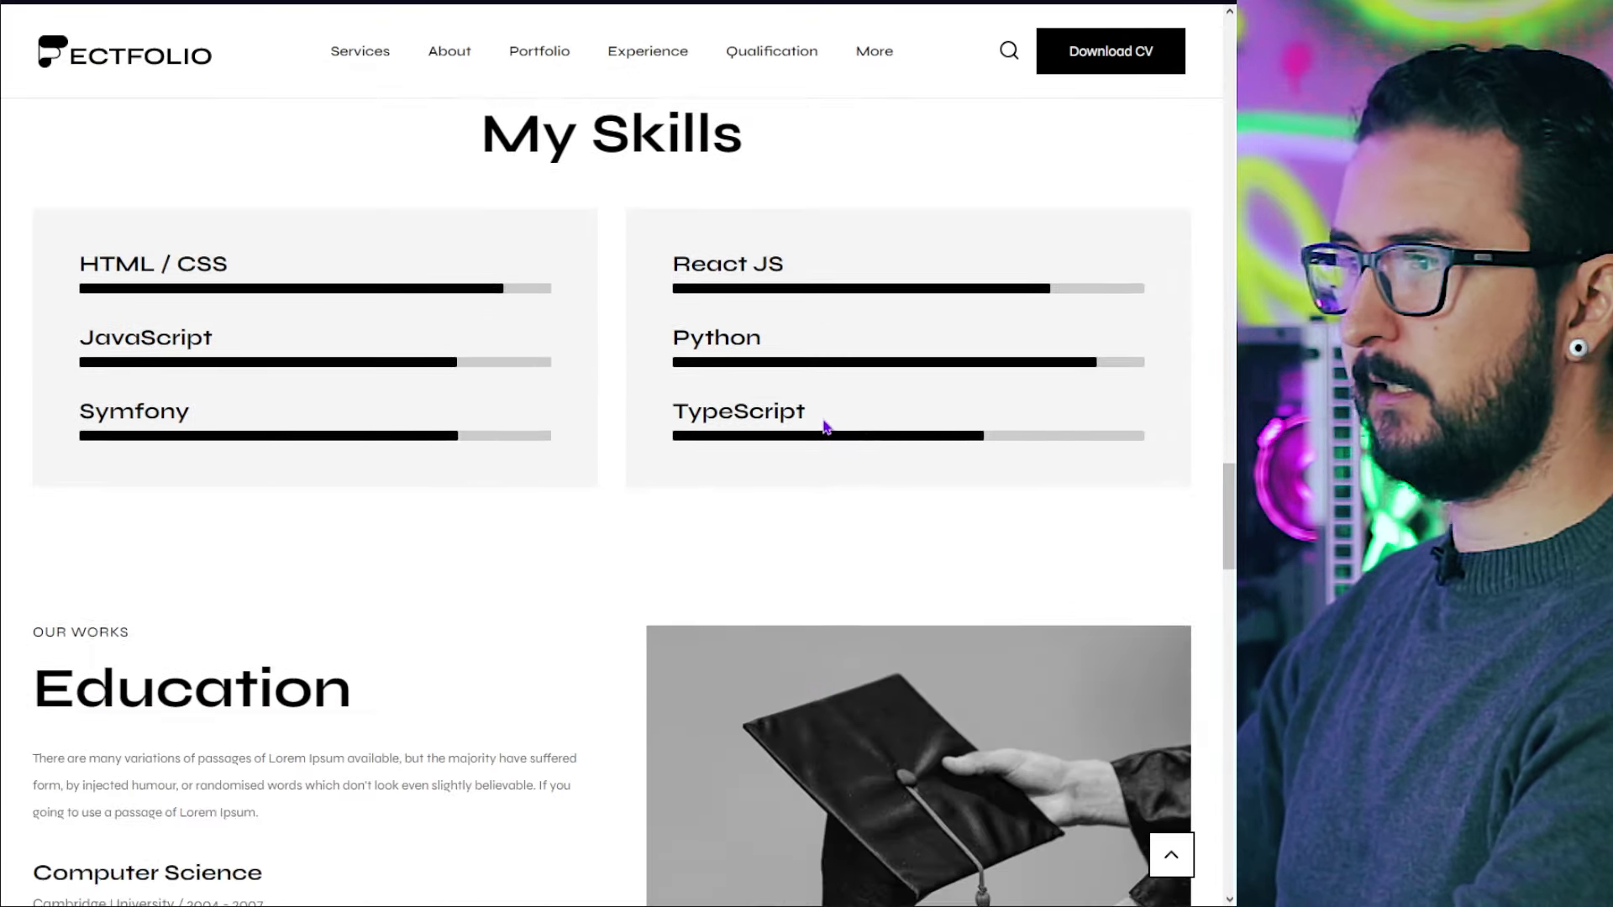
{"action": "scroll", "coordinate": [826, 427], "scroll_direction": "down", "scroll_amount": 9}
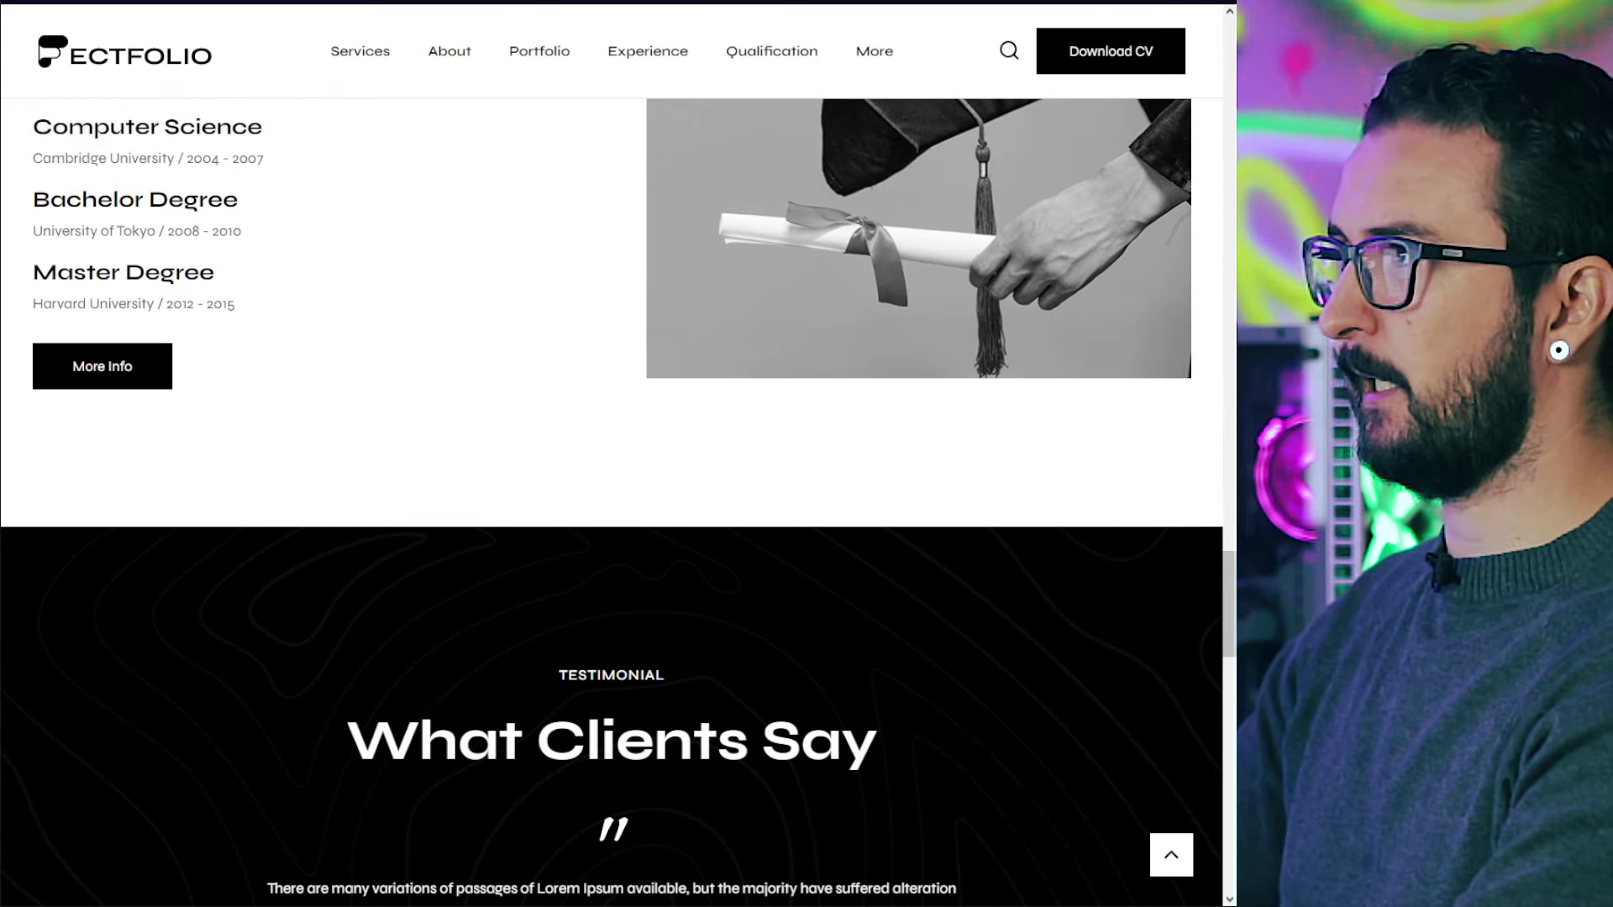
{"action": "scroll", "coordinate": [1201, 514], "scroll_direction": "down", "scroll_amount": 2}
{"action": "scroll", "coordinate": [1201, 514], "scroll_direction": "up", "scroll_amount": 12}
{"action": "scroll", "coordinate": [1201, 514], "scroll_direction": "up", "scroll_amount": 20}
{"action": "scroll", "coordinate": [1190, 148], "scroll_direction": "up", "scroll_amount": 7}
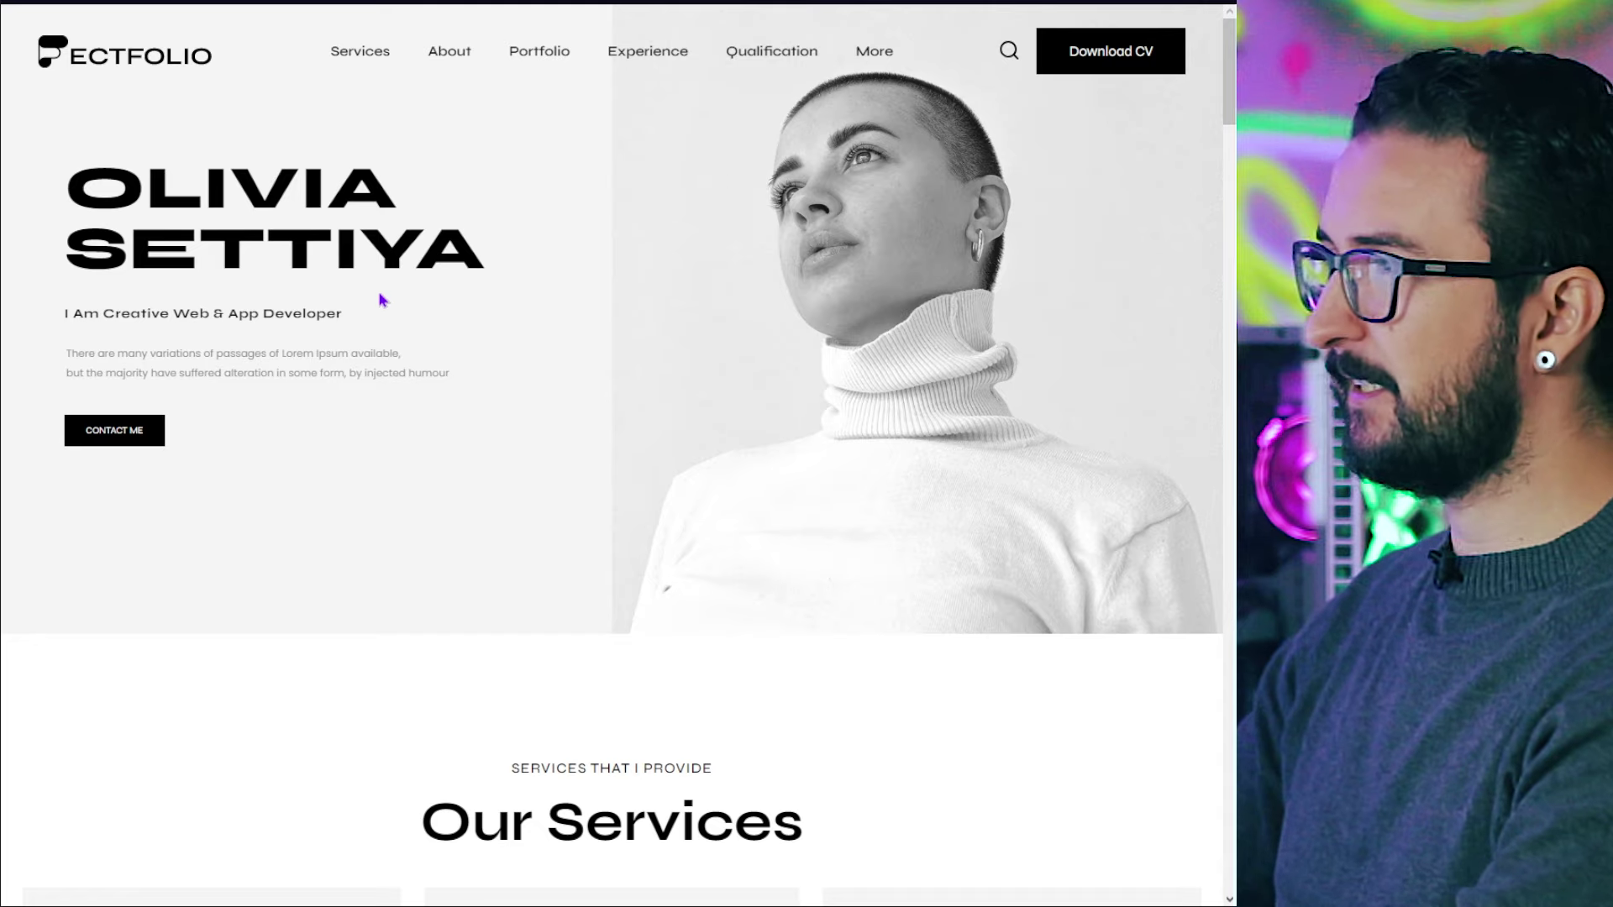
{"action": "scroll", "coordinate": [425, 327], "scroll_direction": "down", "scroll_amount": 2}
{"action": "scroll", "coordinate": [432, 332], "scroll_direction": "up", "scroll_amount": 2}
{"action": "scroll", "coordinate": [457, 335], "scroll_direction": "down", "scroll_amount": 2}
{"action": "scroll", "coordinate": [588, 346], "scroll_direction": "up", "scroll_amount": 2}
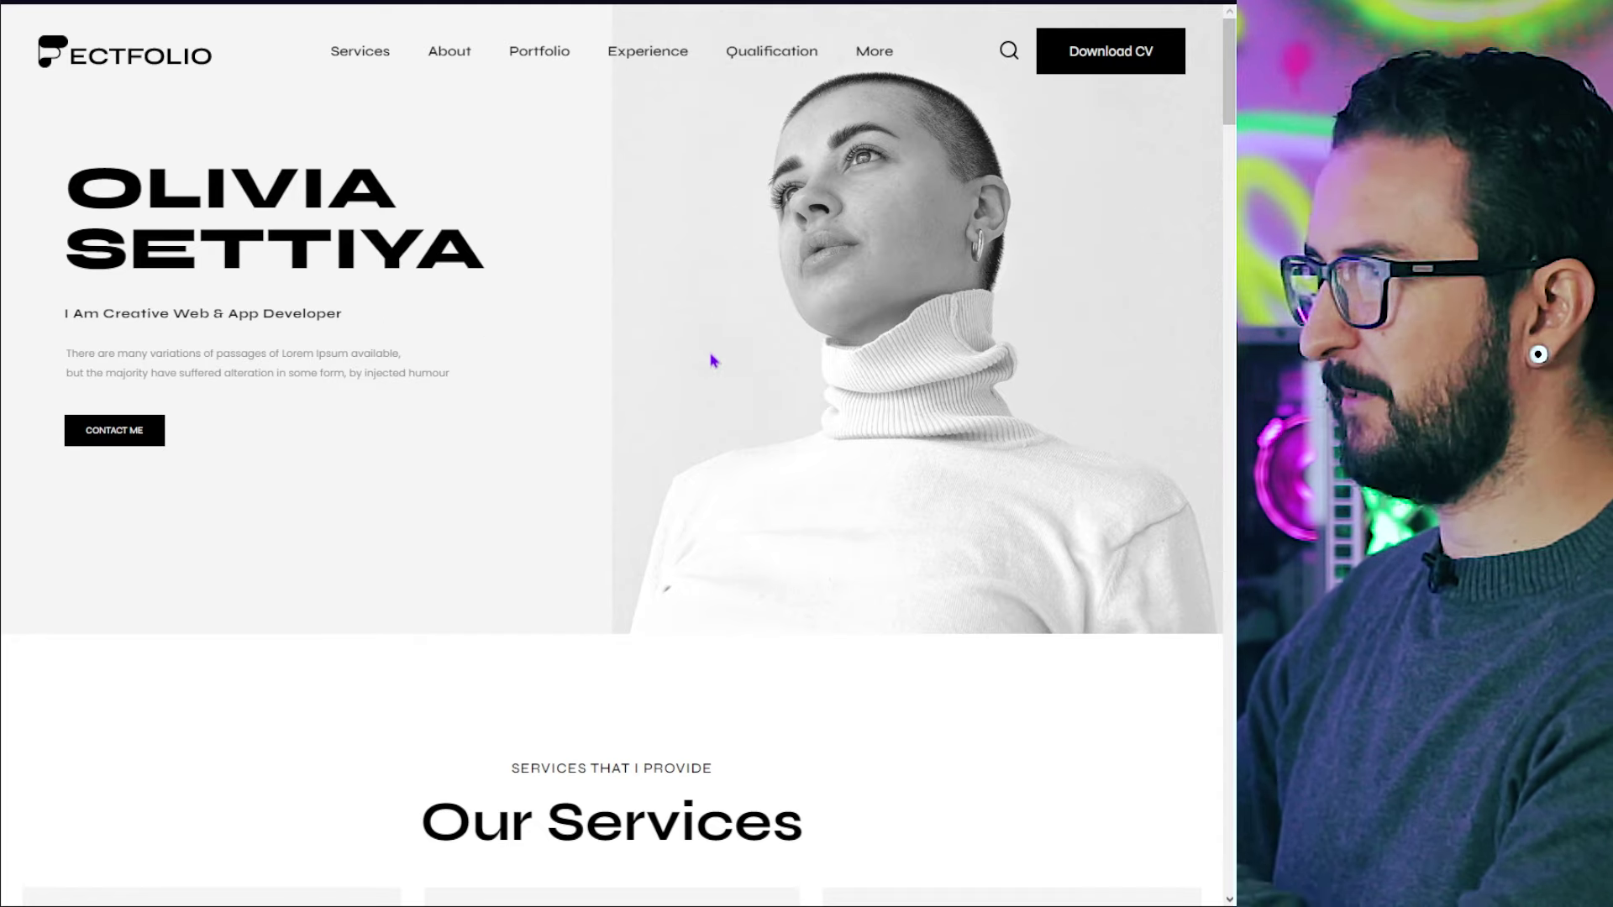
Close the Ectfolio live demo and download the theme from its Monster One product page.
{"action": "key", "text": "ctrl+w"}
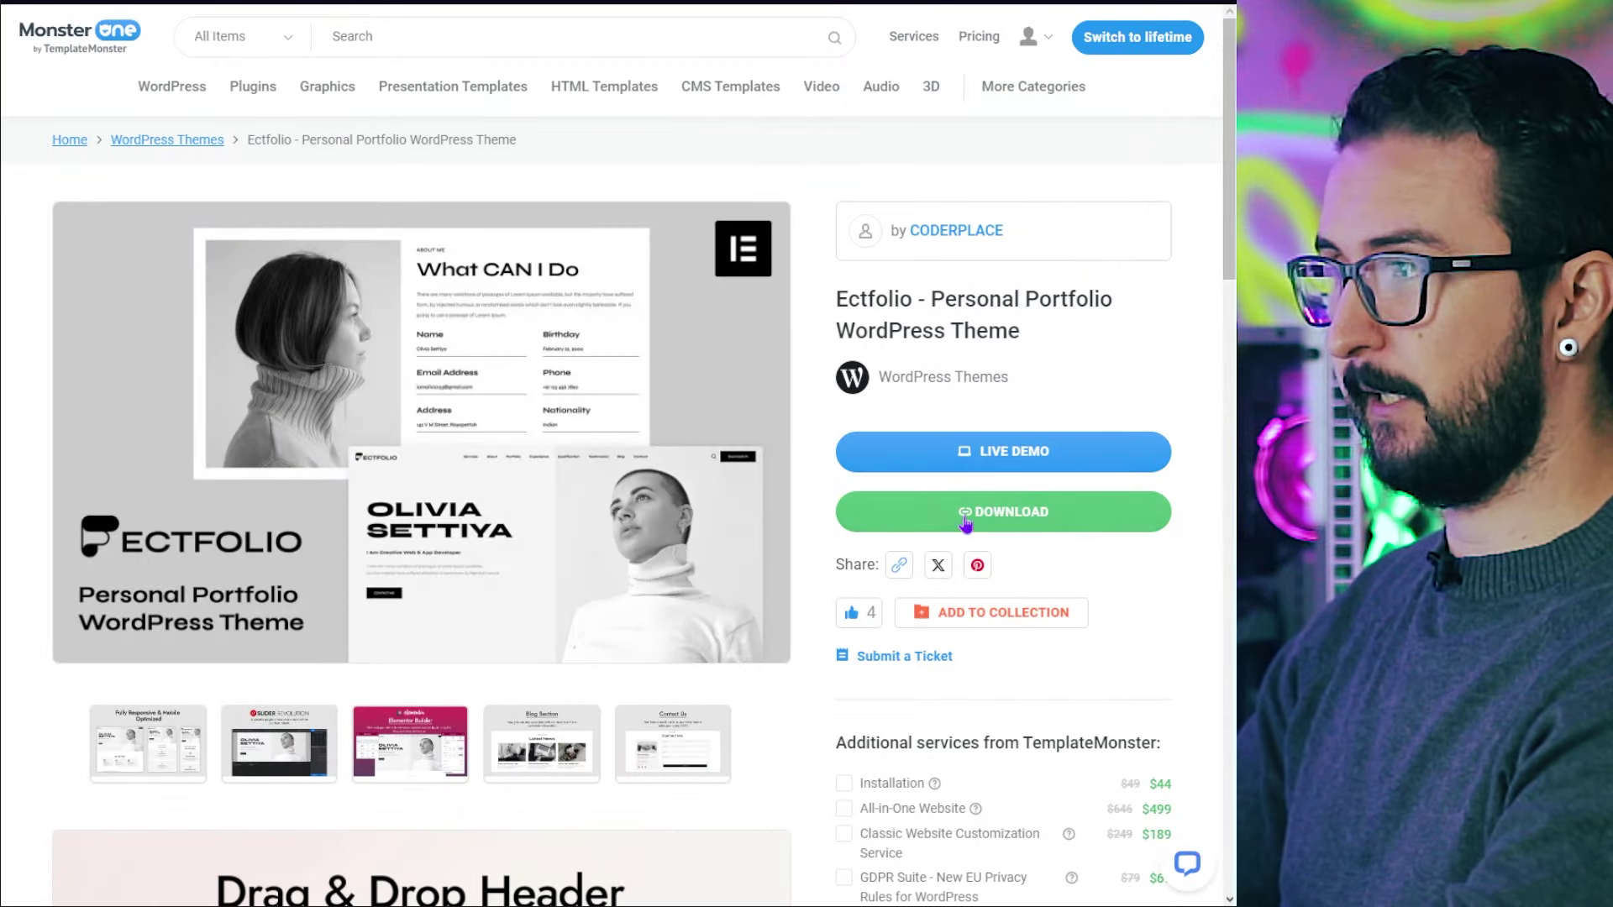
{"action": "left_click", "coordinate": [1013, 516]}
{"action": "left_click", "coordinate": [693, 572]}
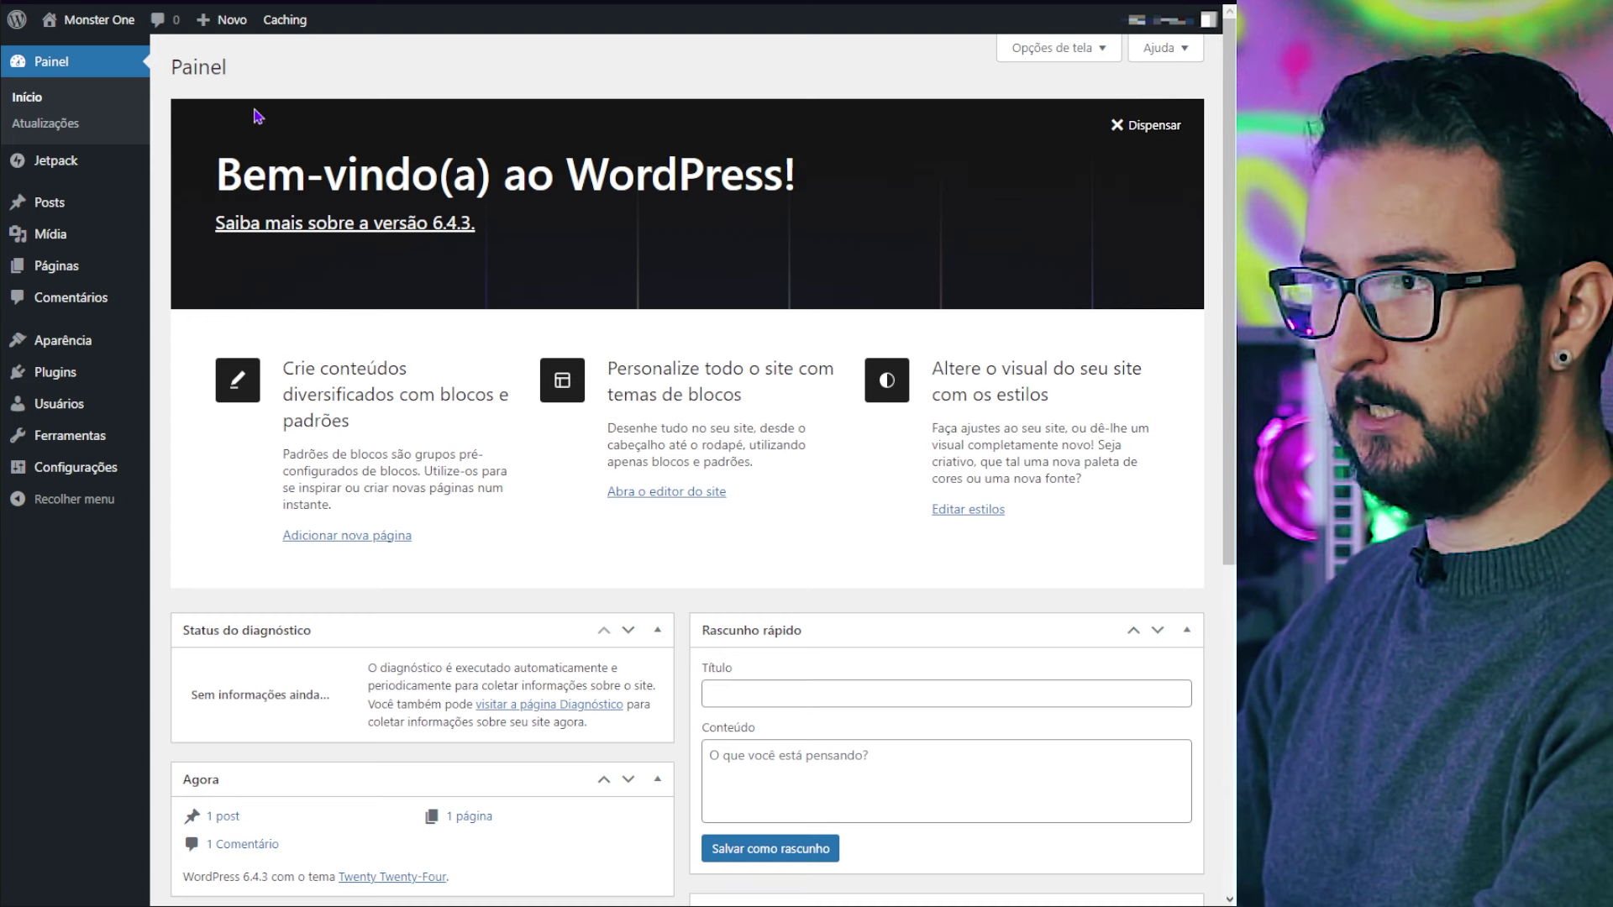
Open the theme upload form for adding a new theme from a .zip file in WordPress.
{"action": "mouse_move", "coordinate": [65, 347]}
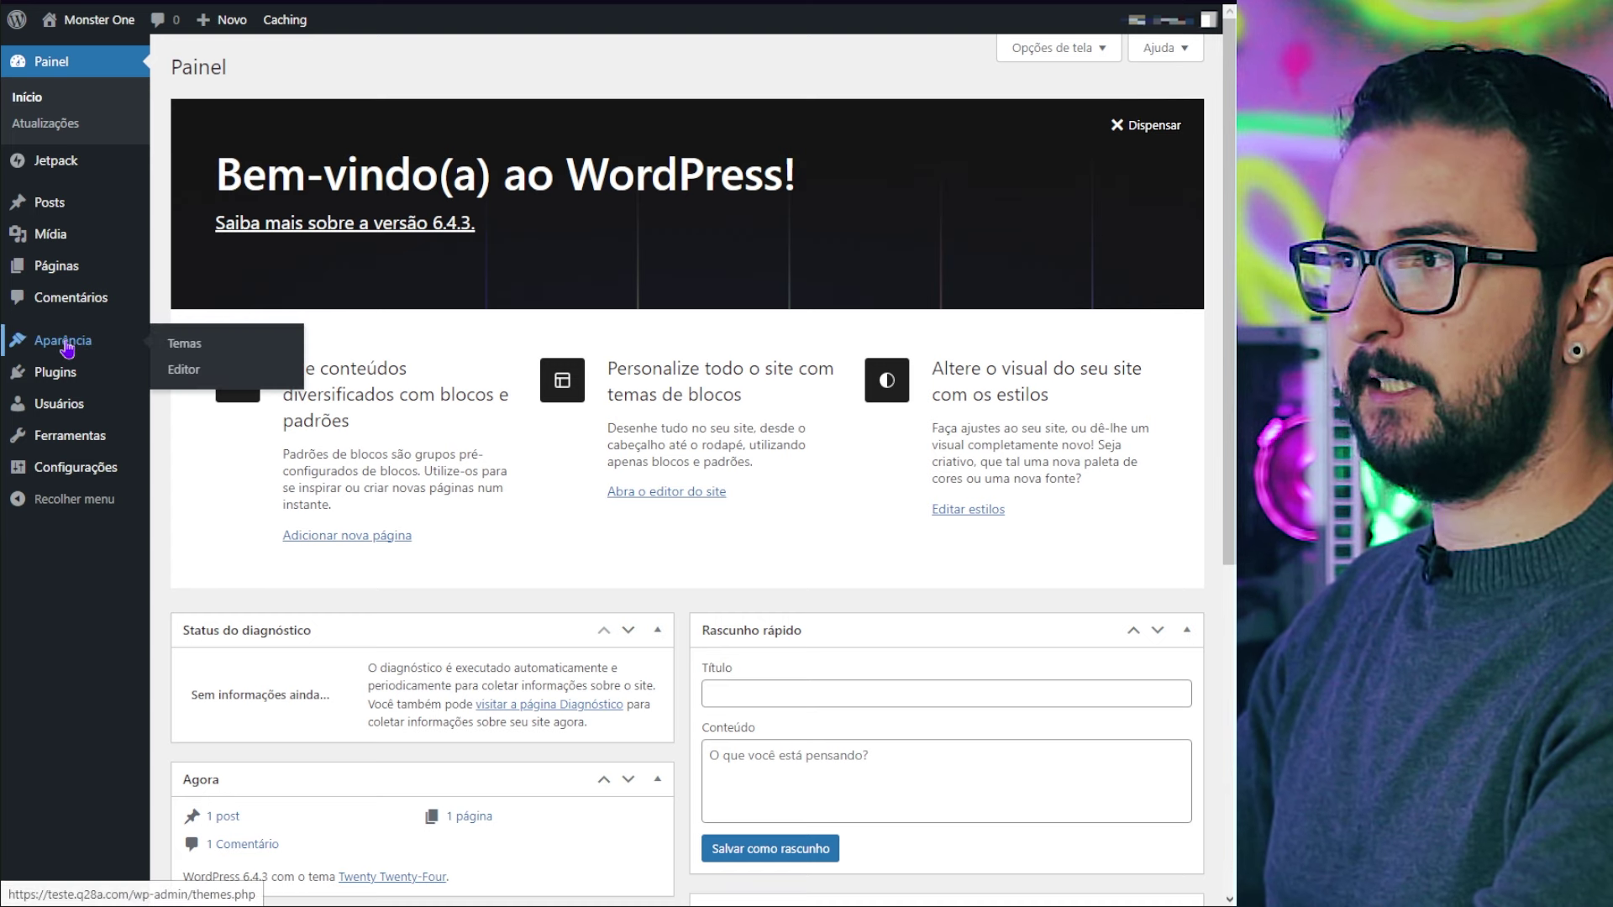
{"action": "left_click", "coordinate": [195, 351]}
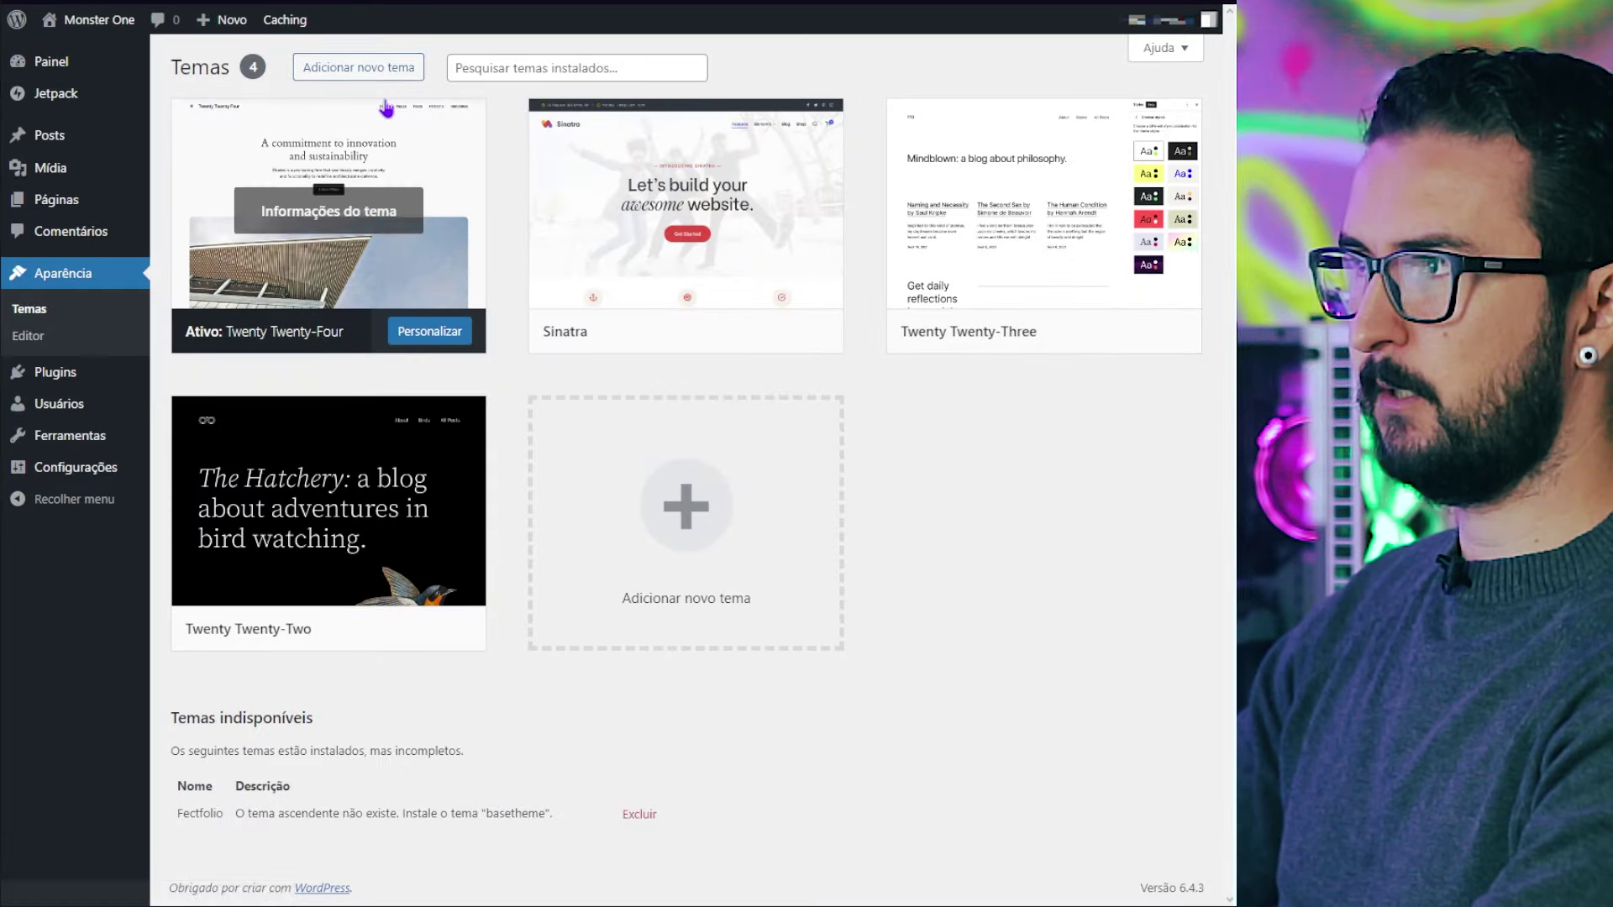
{"action": "left_click", "coordinate": [374, 82]}
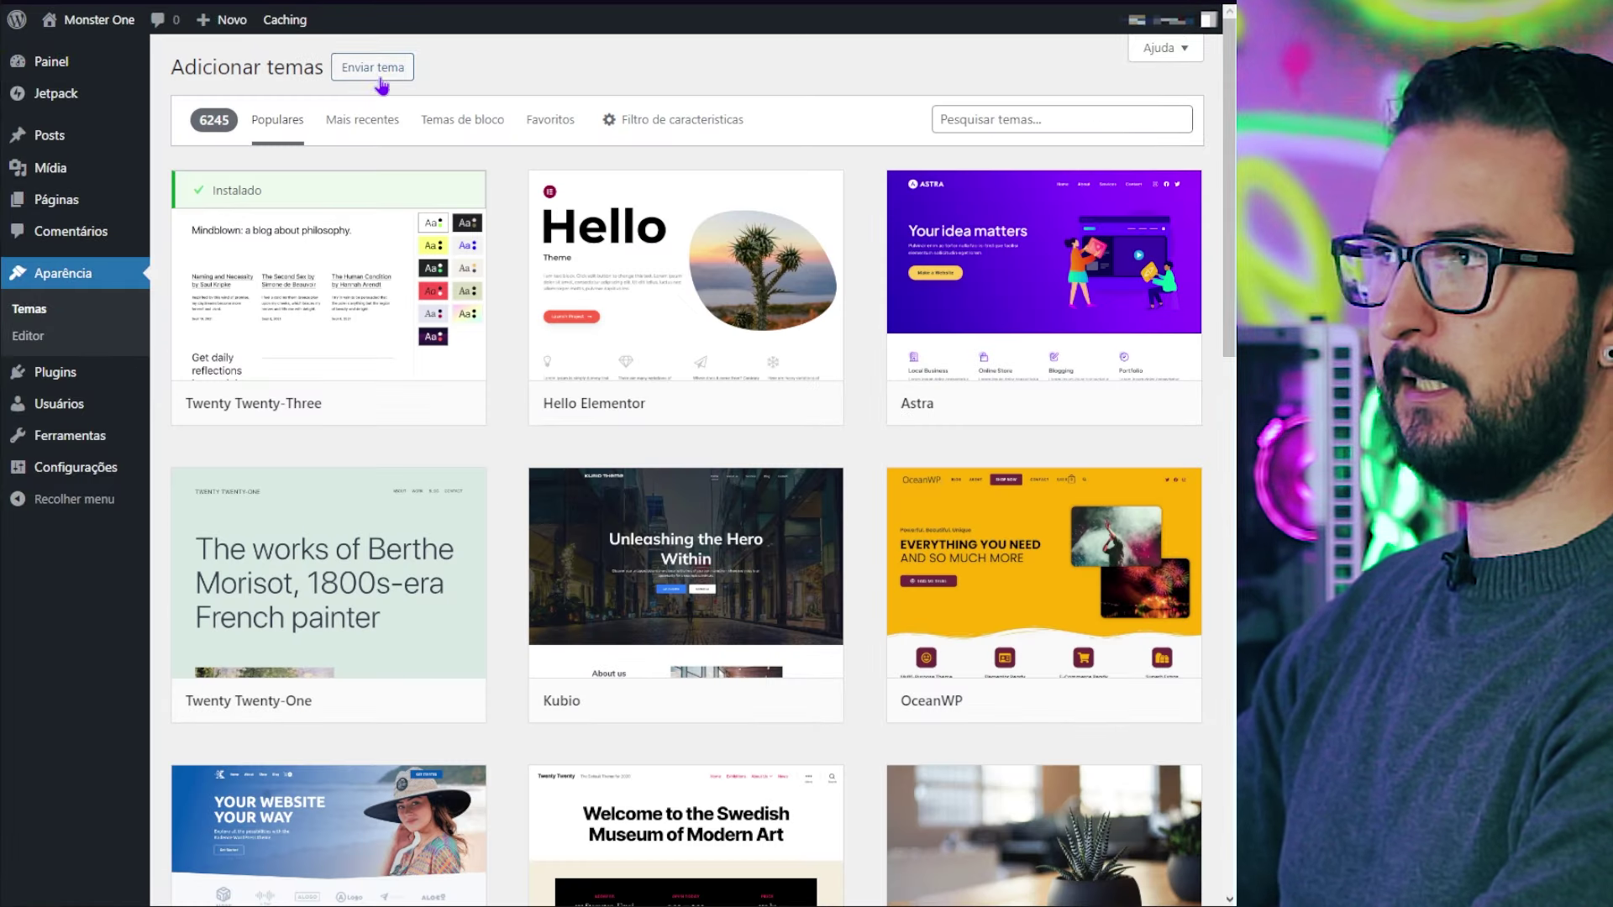
{"action": "left_click", "coordinate": [375, 74]}
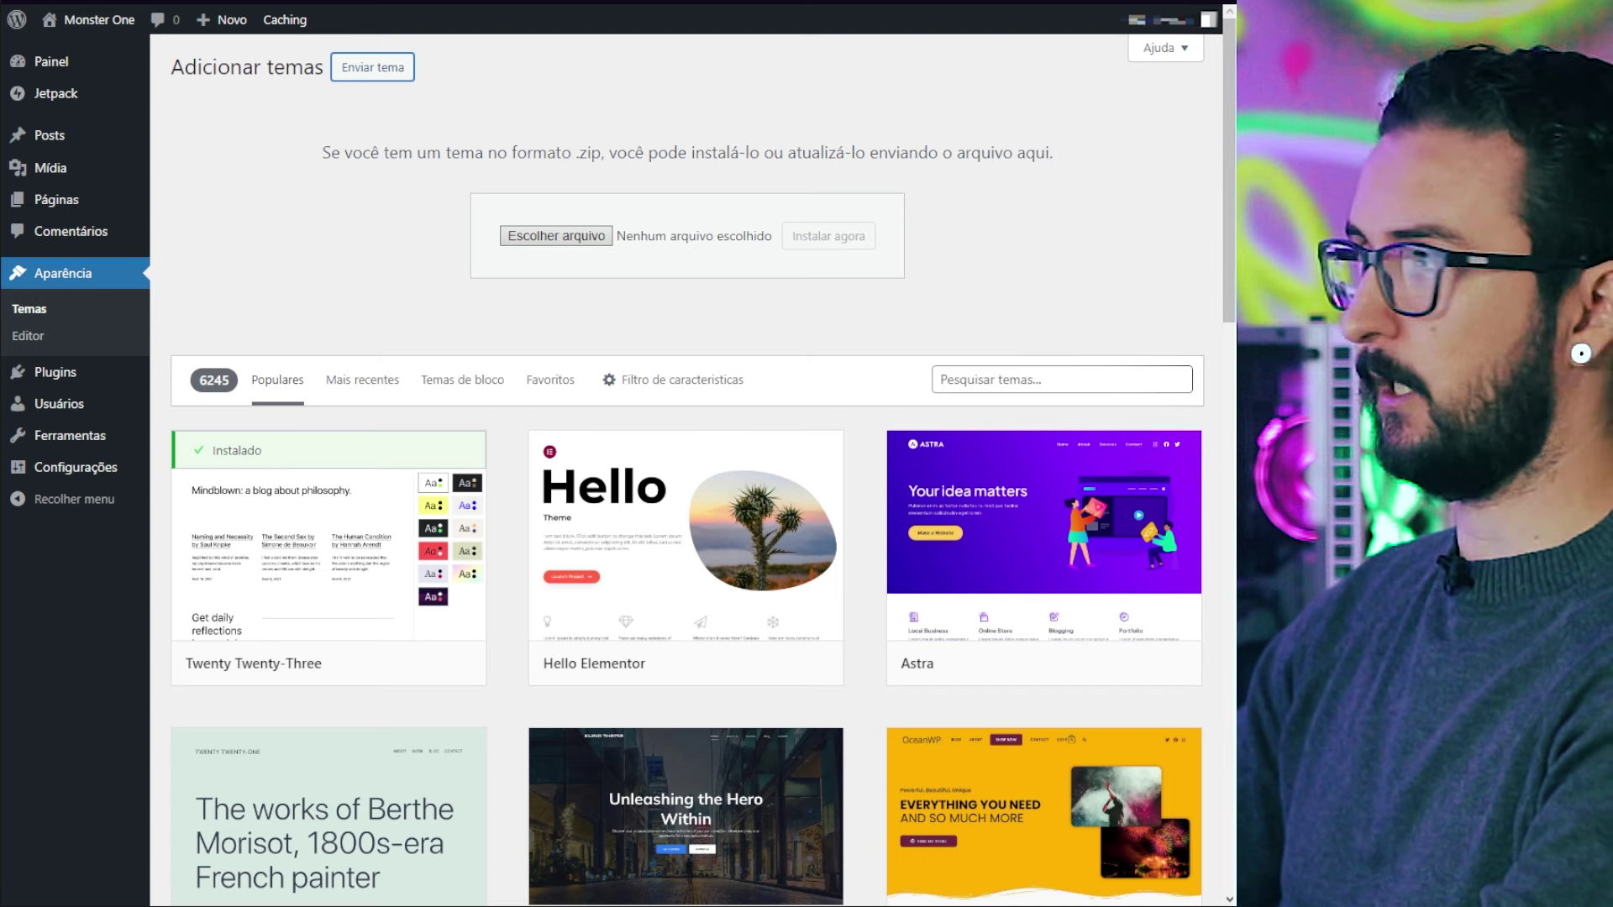
Open 01_Theme_Installation_Steps.html from the Documentation folder of monster one.zip and read how to upload the theme.
{"action": "key", "text": "alt+Tab"}
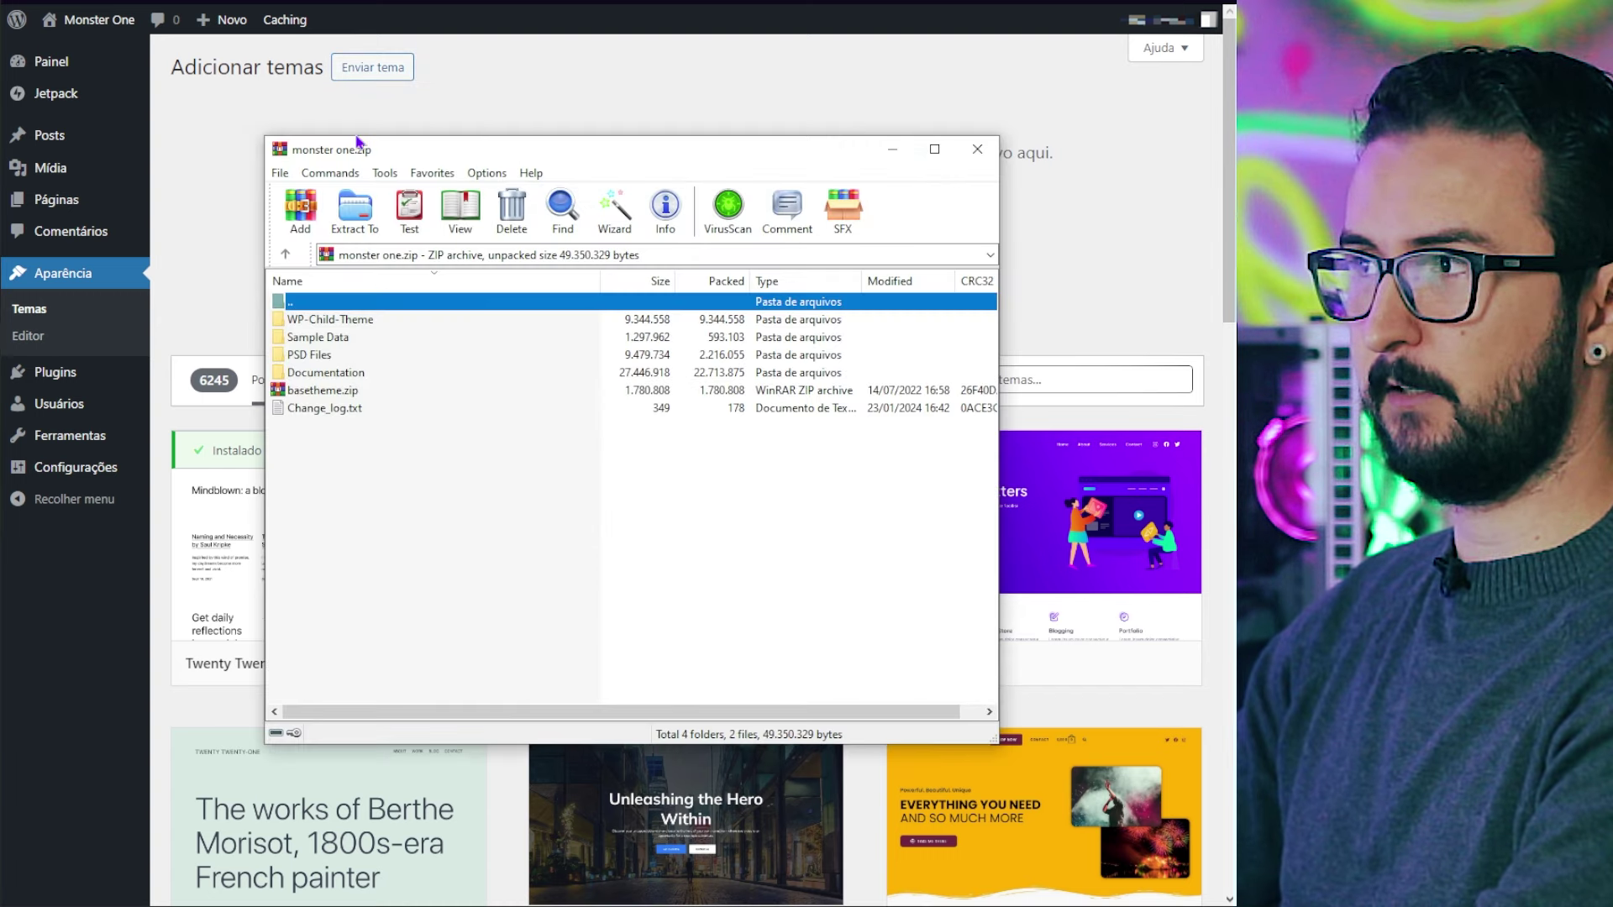
{"action": "double_click", "coordinate": [310, 374]}
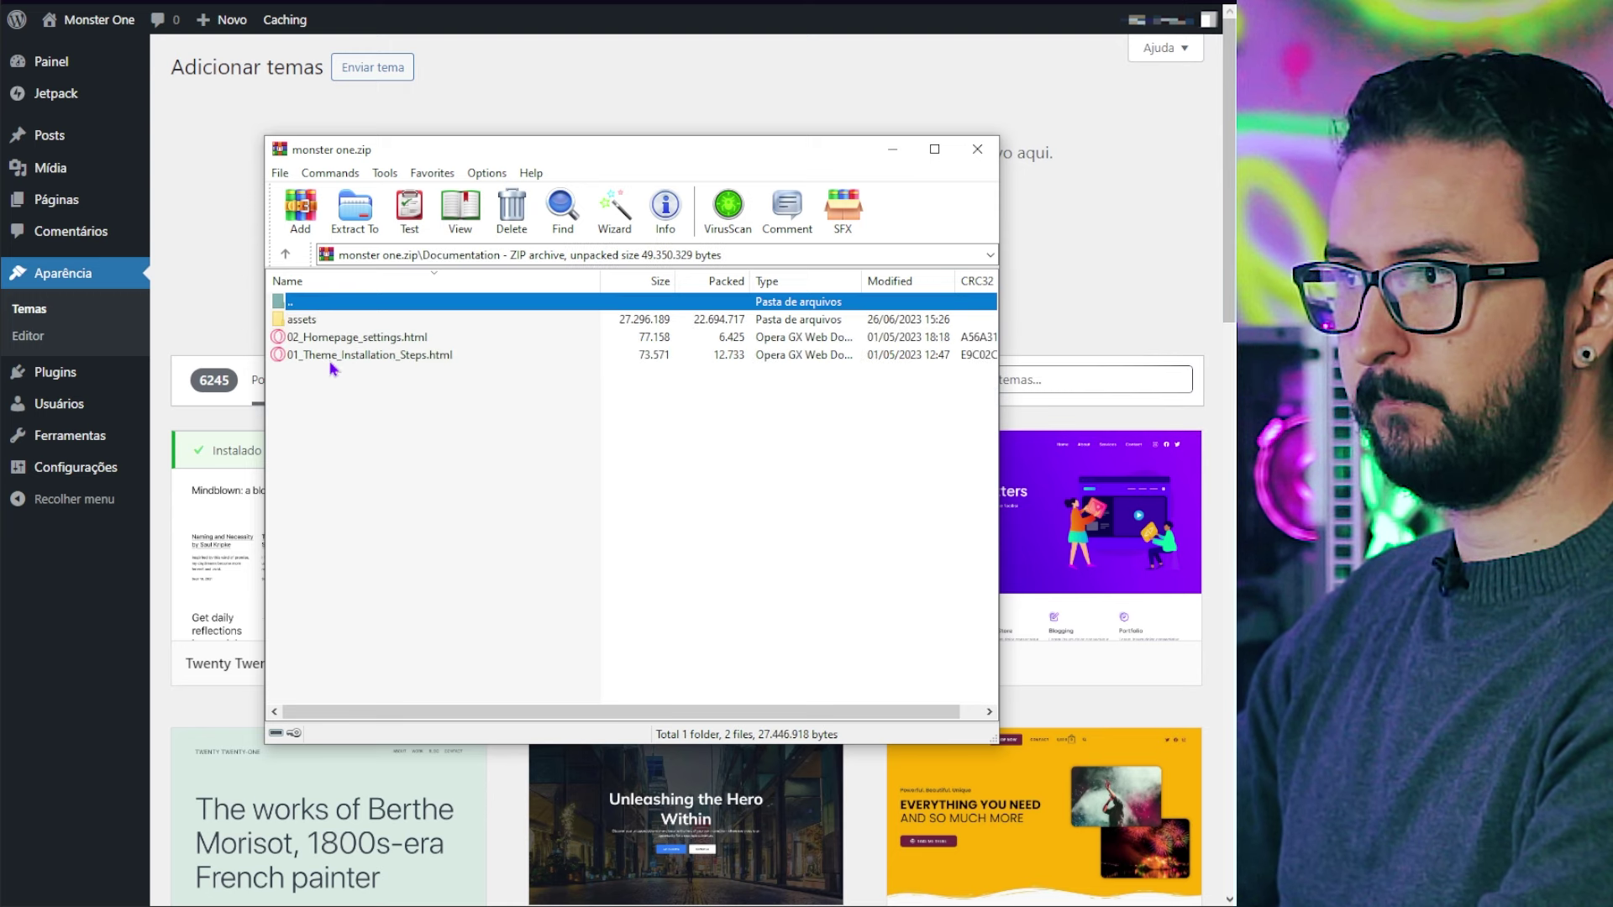
{"action": "left_click", "coordinate": [369, 356]}
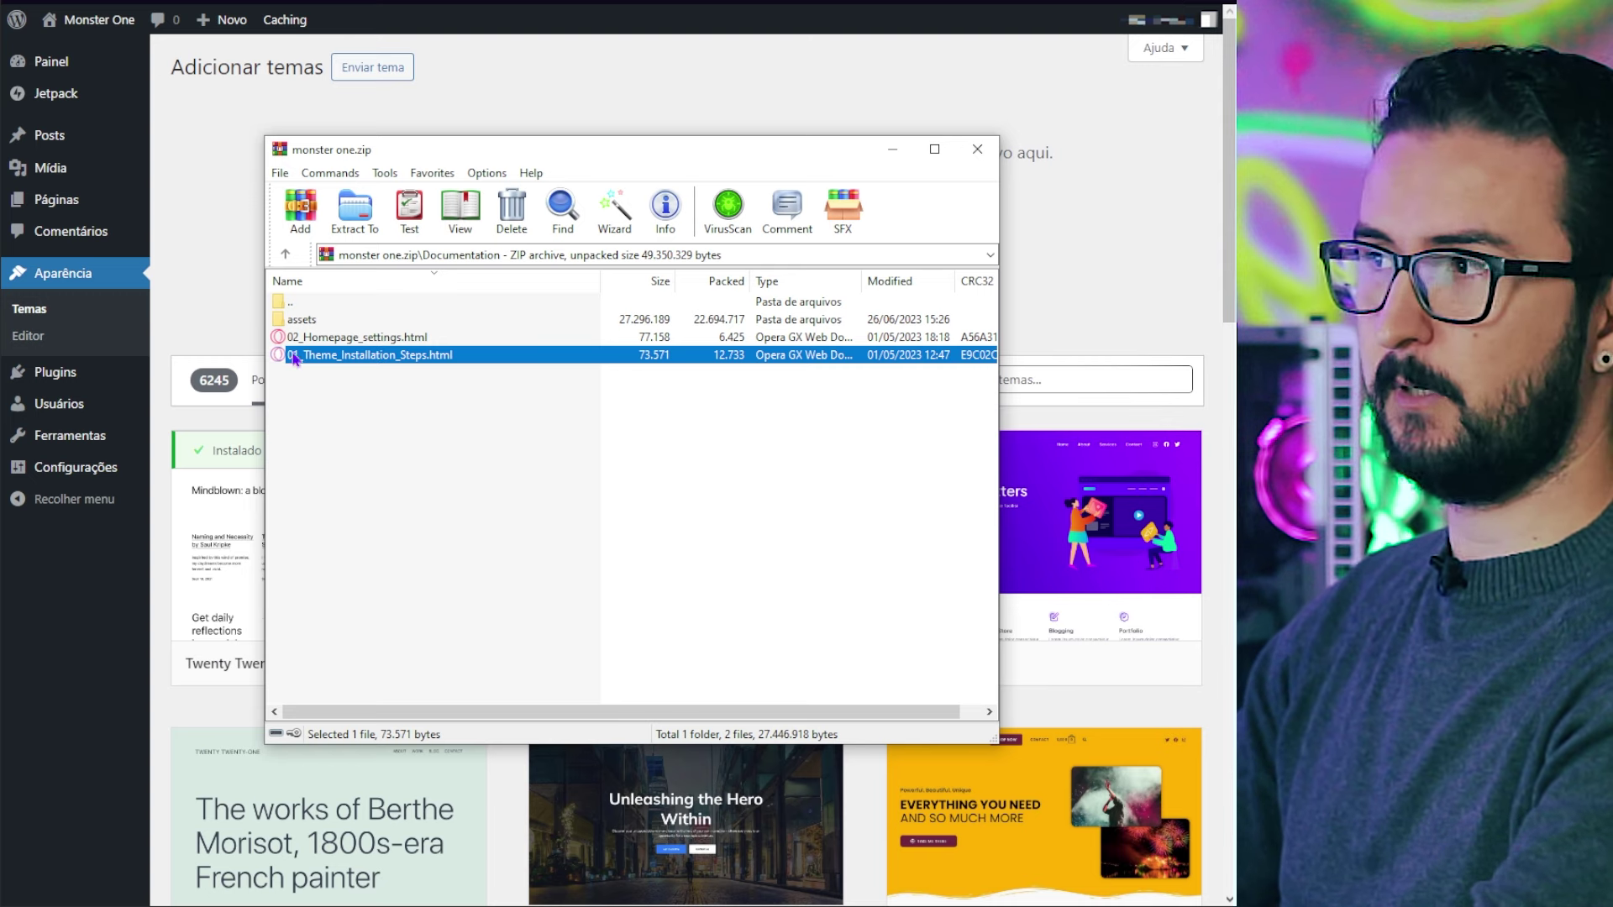
{"action": "double_click", "coordinate": [337, 358]}
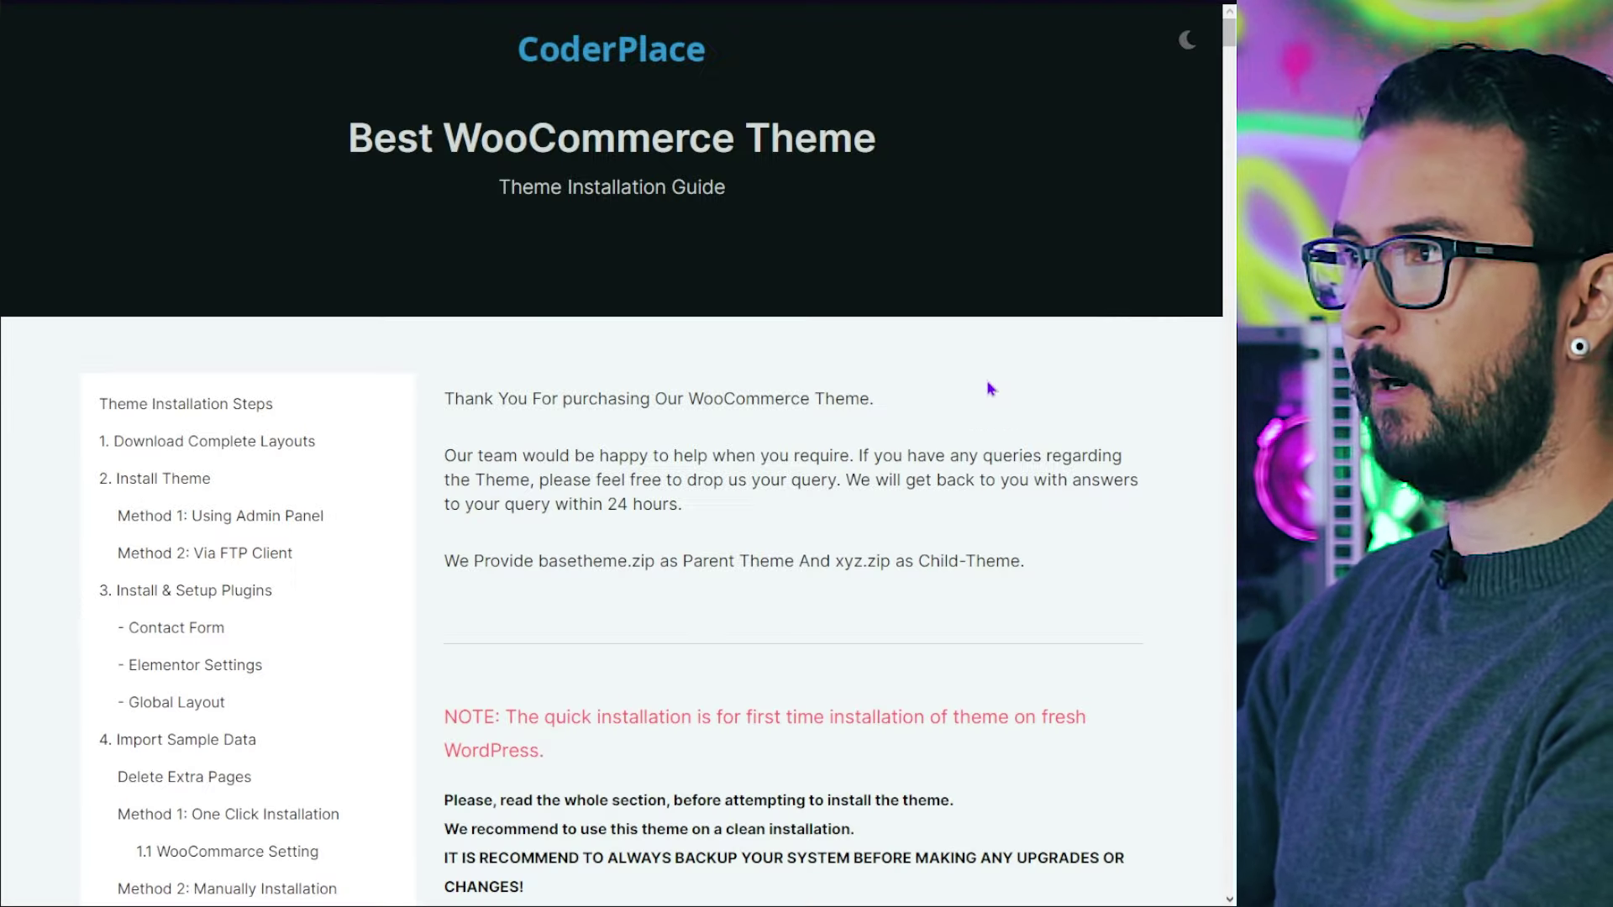
{"action": "scroll", "coordinate": [889, 385], "scroll_direction": "down", "scroll_amount": 5}
{"action": "scroll", "coordinate": [866, 538], "scroll_direction": "down", "scroll_amount": 3}
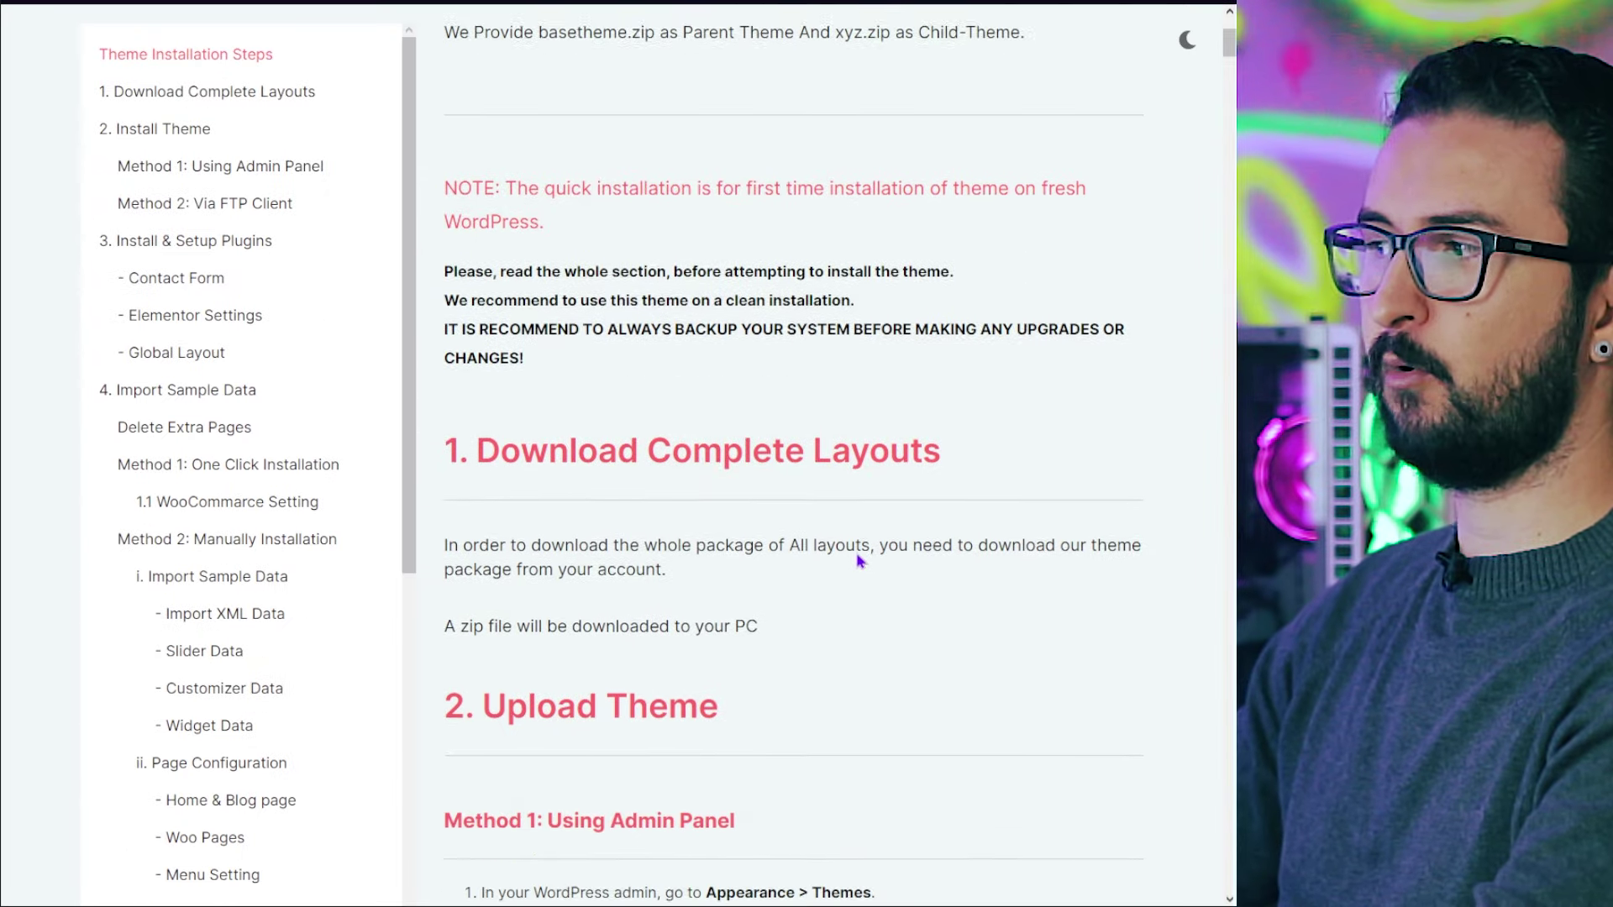
{"action": "scroll", "coordinate": [828, 571], "scroll_direction": "down", "scroll_amount": 3}
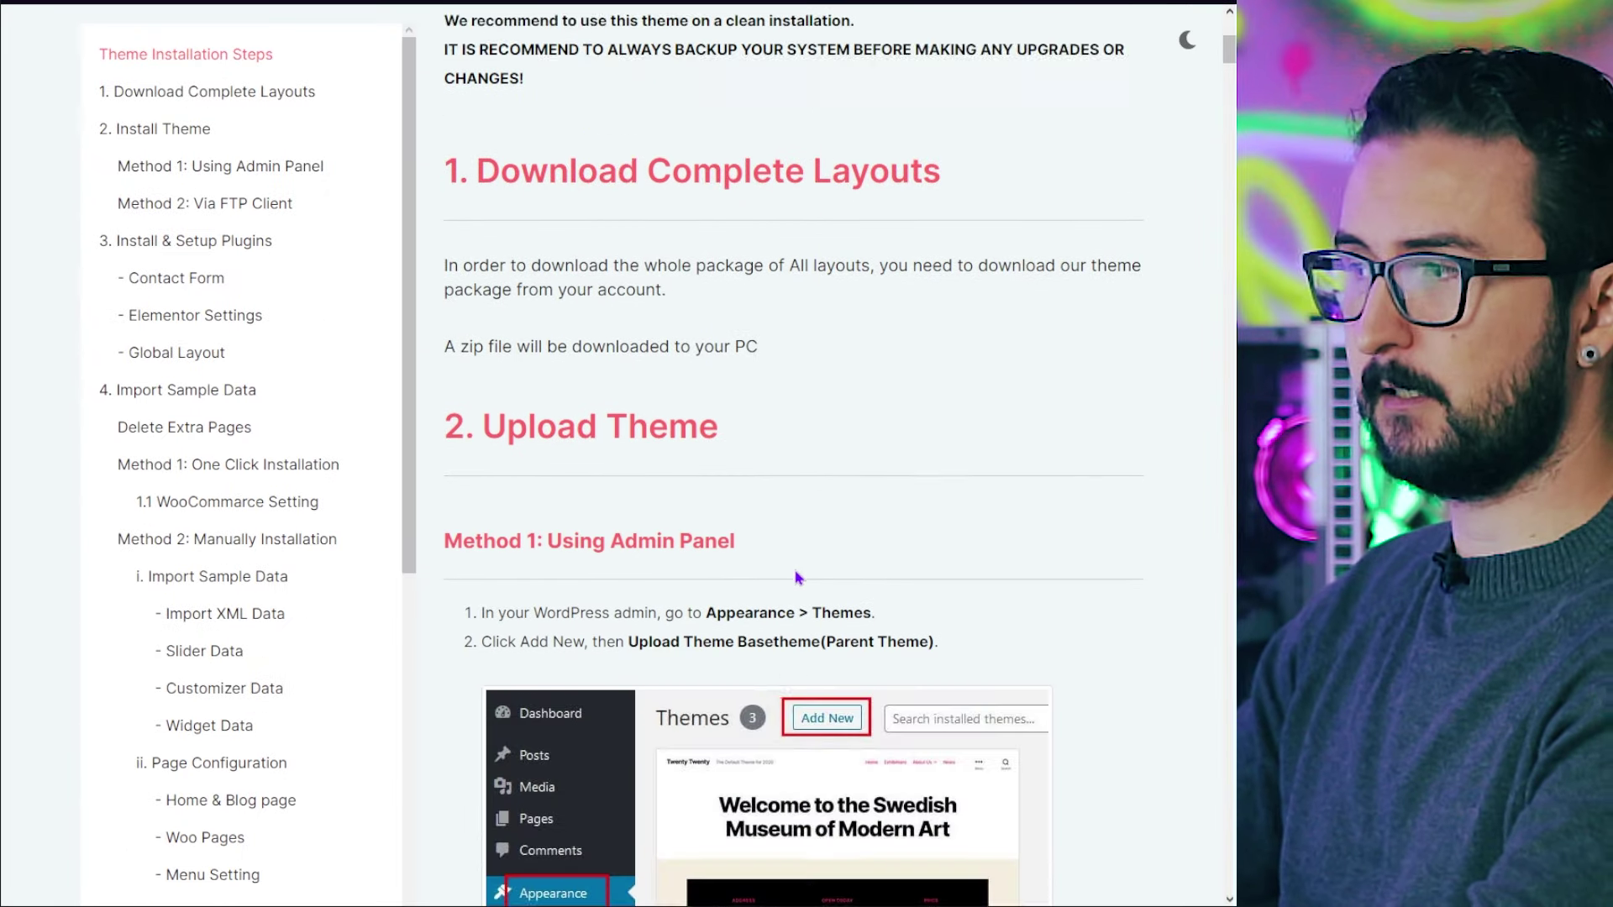
{"action": "scroll", "coordinate": [792, 575], "scroll_direction": "down", "scroll_amount": 2}
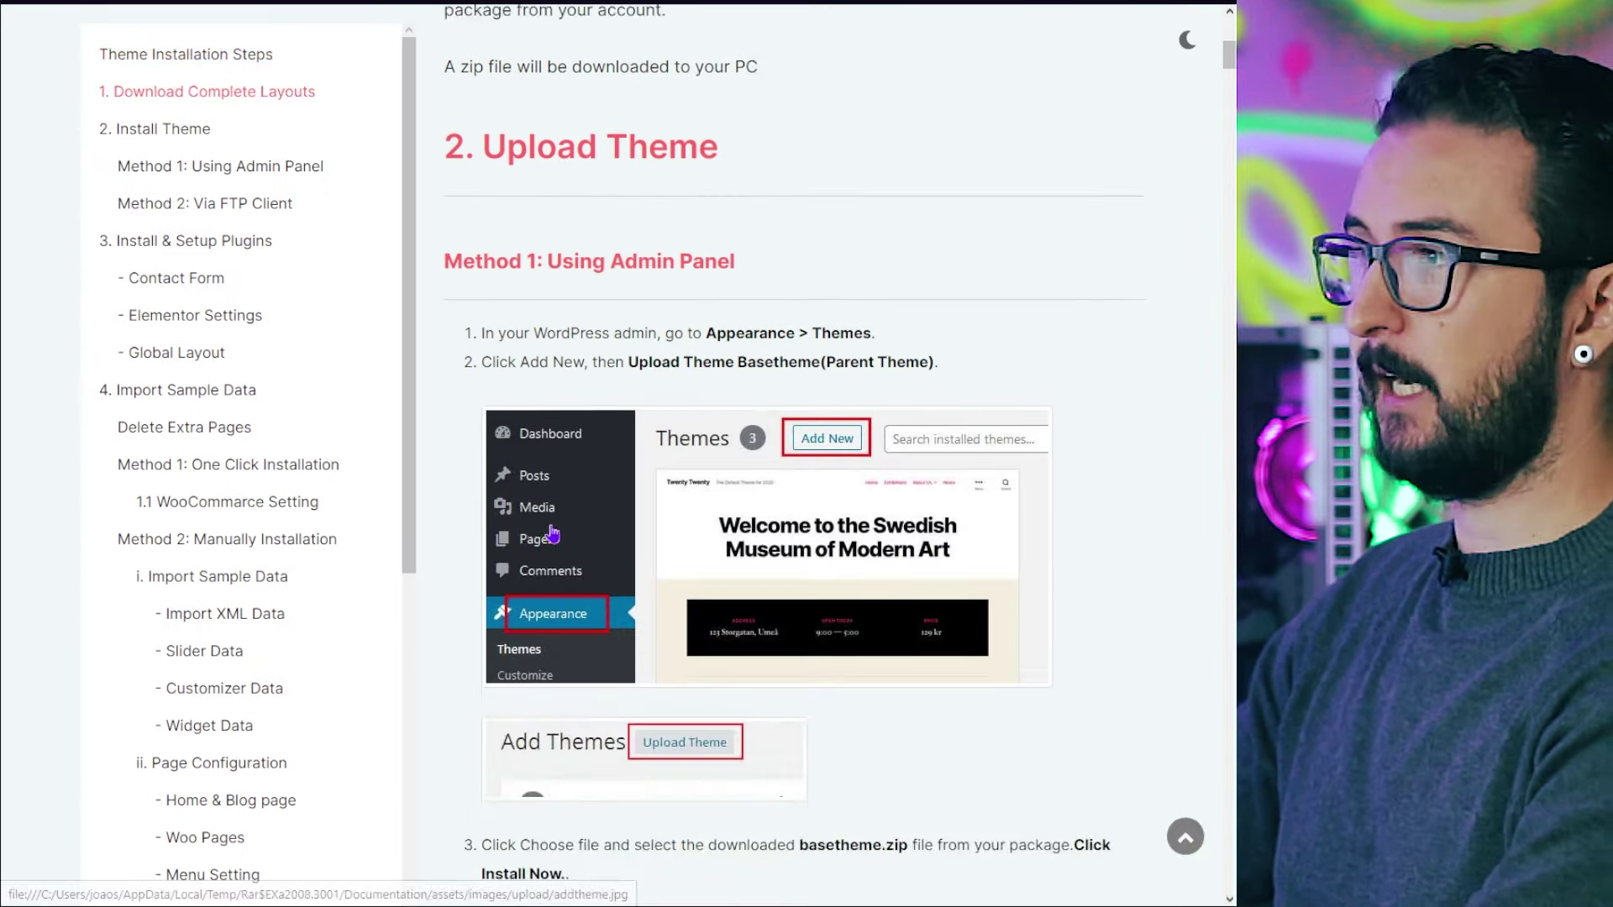
{"action": "scroll", "coordinate": [630, 350], "scroll_direction": "up", "scroll_amount": 4}
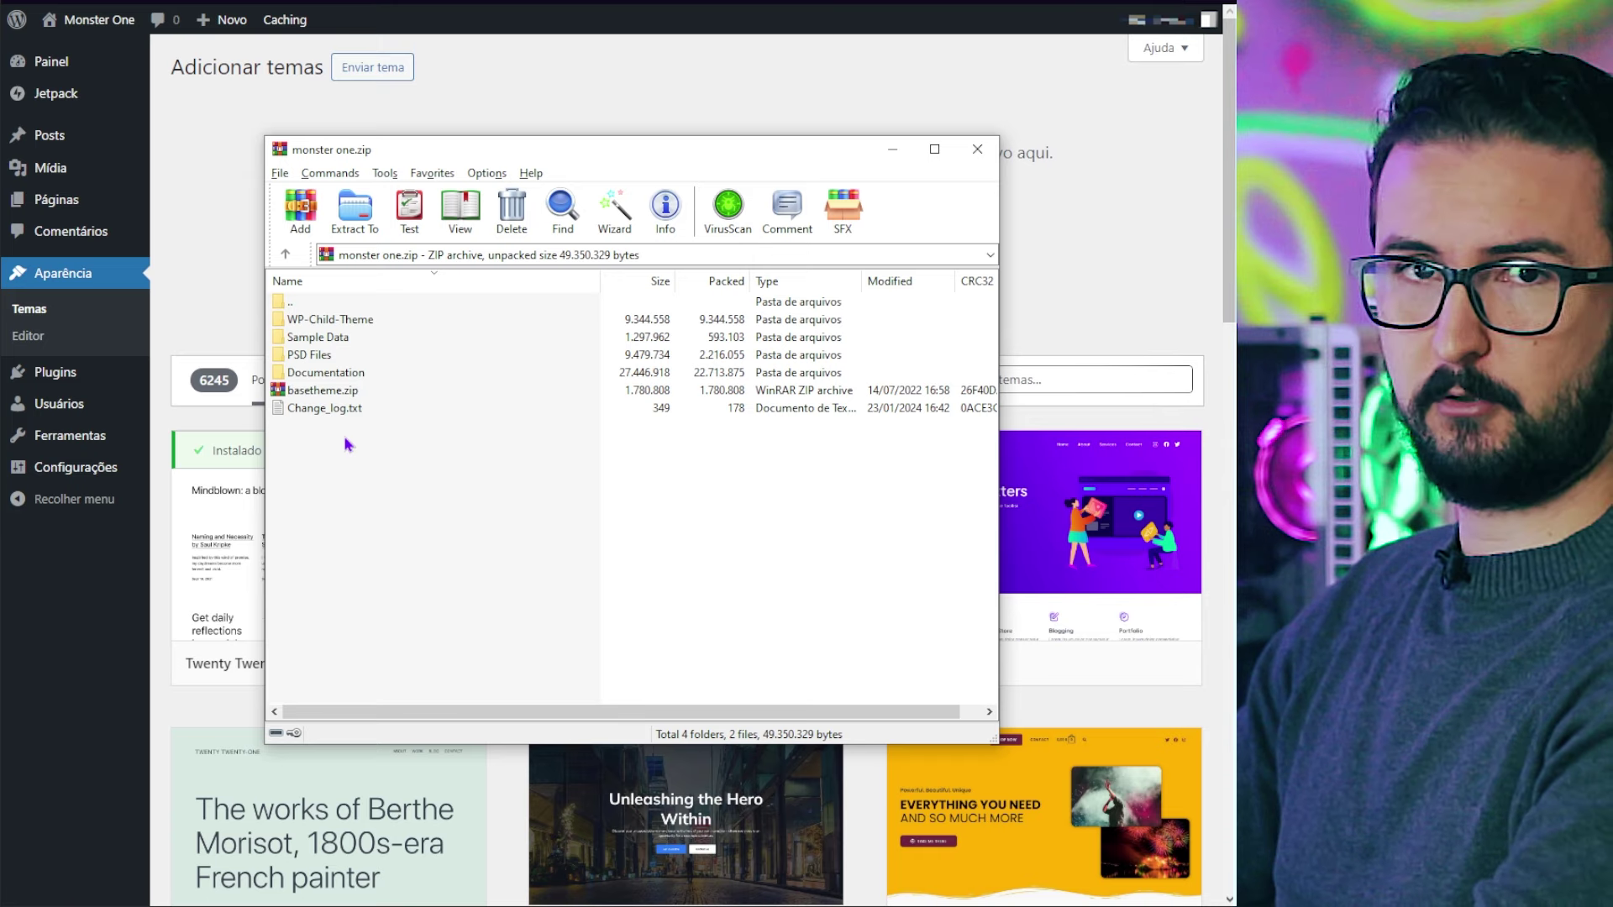
Locate basetheme.zip at the top level of monster one.zip and install it through the WordPress theme upload form.
{"action": "left_click", "coordinate": [316, 395]}
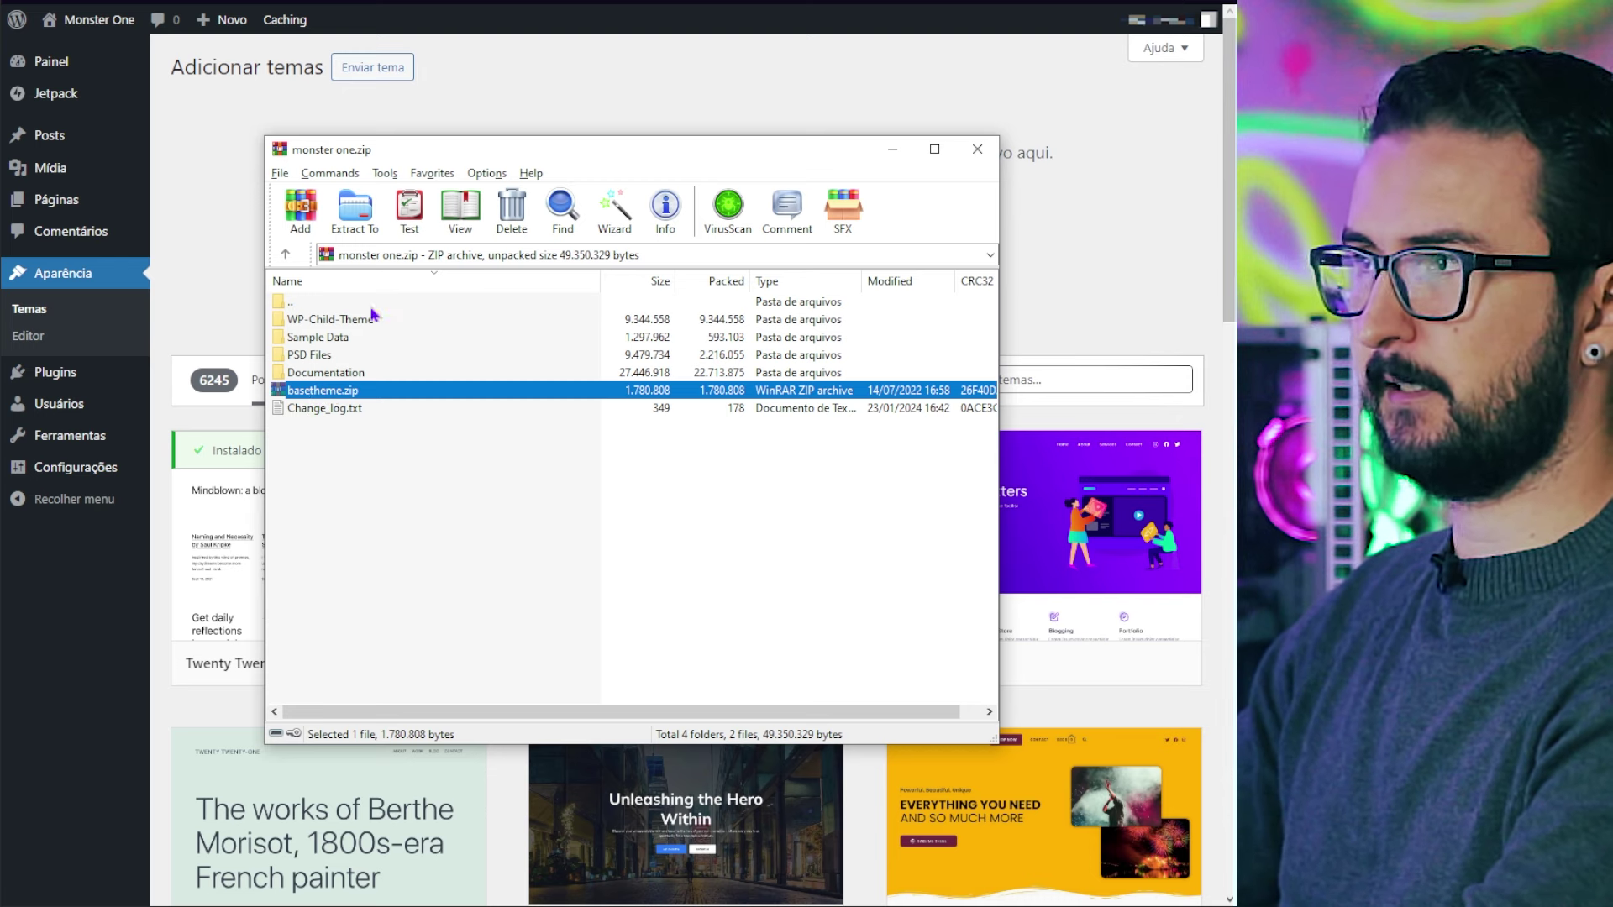
{"action": "left_click", "coordinate": [590, 103]}
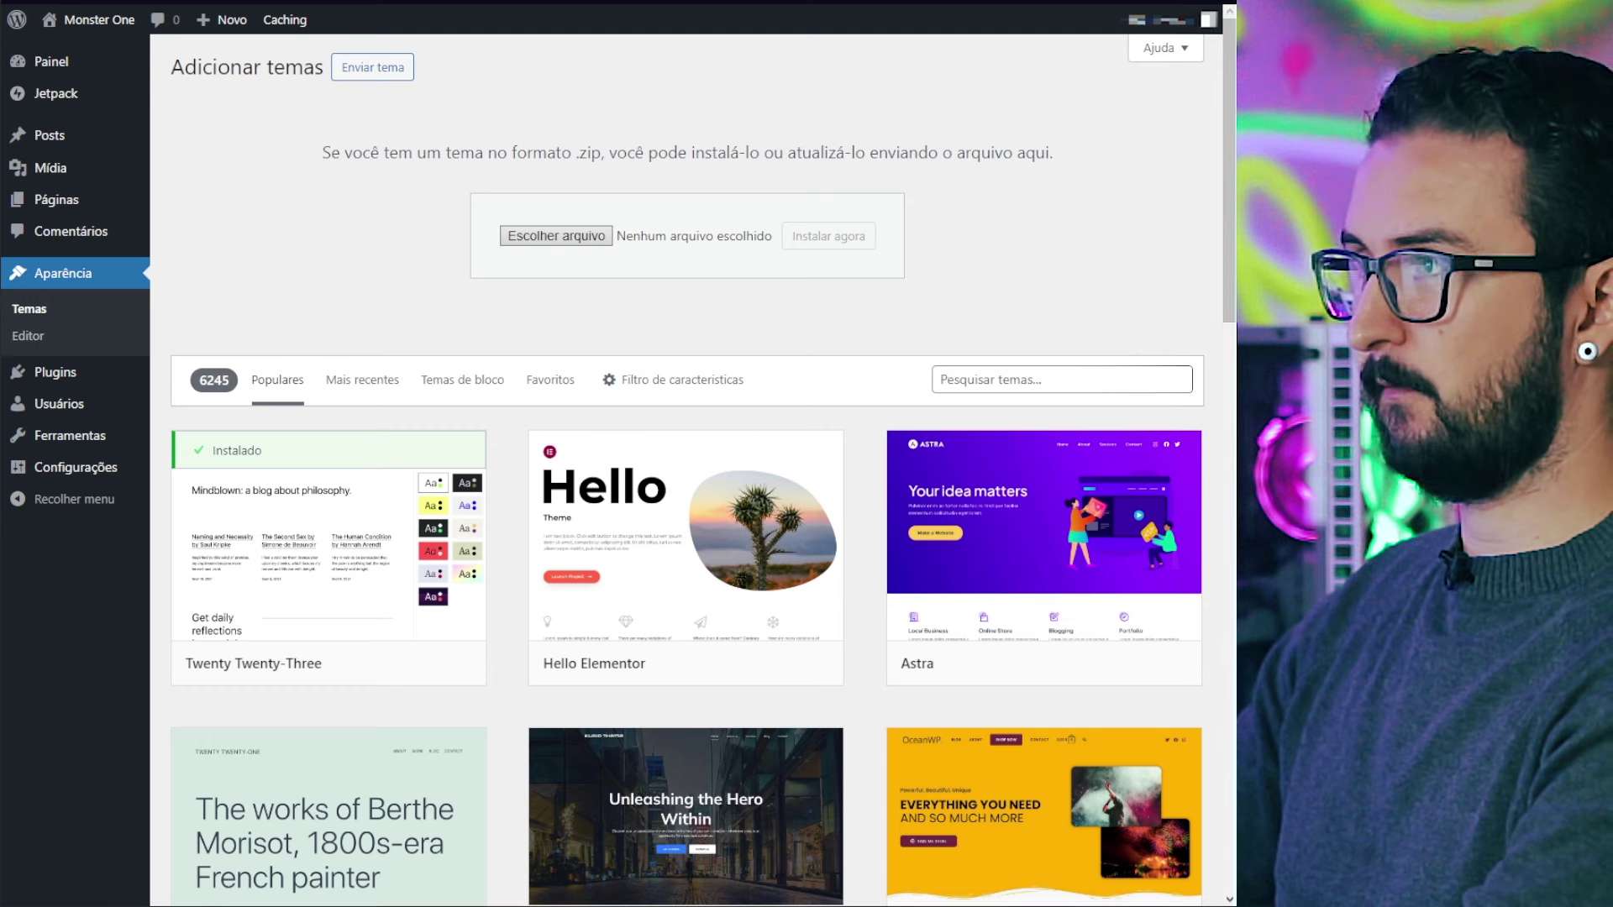
{"action": "left_click_drag", "start_coordinate": [1227, 277], "coordinate": [553, 248]}
{"action": "left_click", "coordinate": [812, 241]}
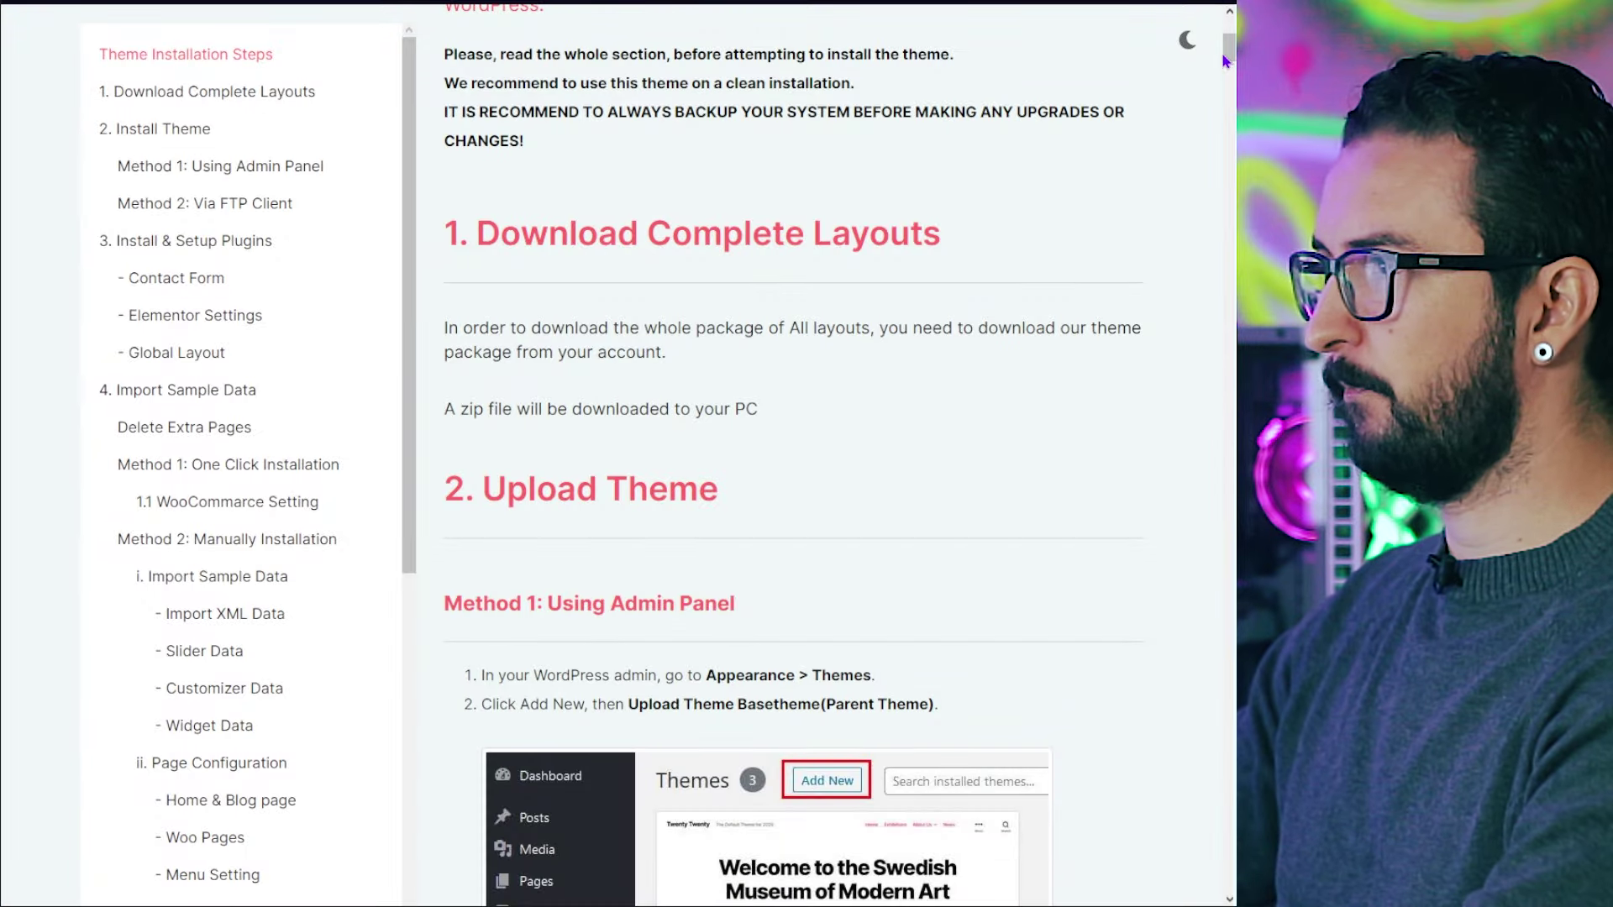
Examine the installation guide's Admin Panel instructions for basetheme.zip, including the note on activating the parent theme.
{"action": "scroll", "coordinate": [974, 413], "scroll_direction": "down", "scroll_amount": 8}
{"action": "scroll", "coordinate": [975, 413], "scroll_direction": "down", "scroll_amount": 15}
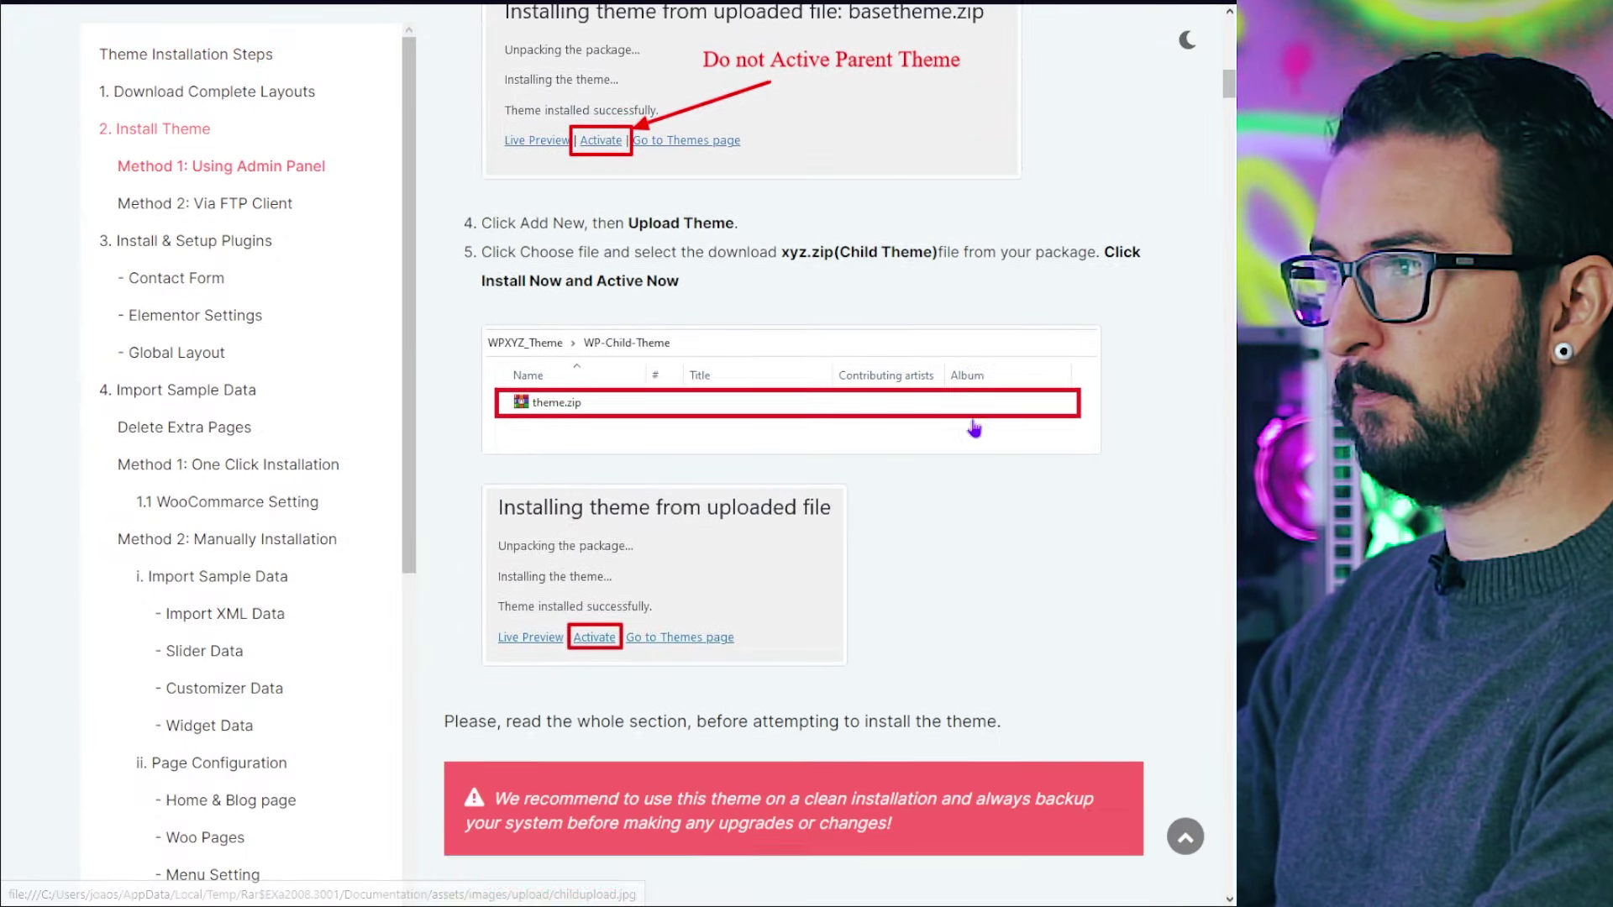
{"action": "scroll", "coordinate": [977, 430], "scroll_direction": "down", "scroll_amount": 1}
{"action": "scroll", "coordinate": [975, 428], "scroll_direction": "up", "scroll_amount": 6}
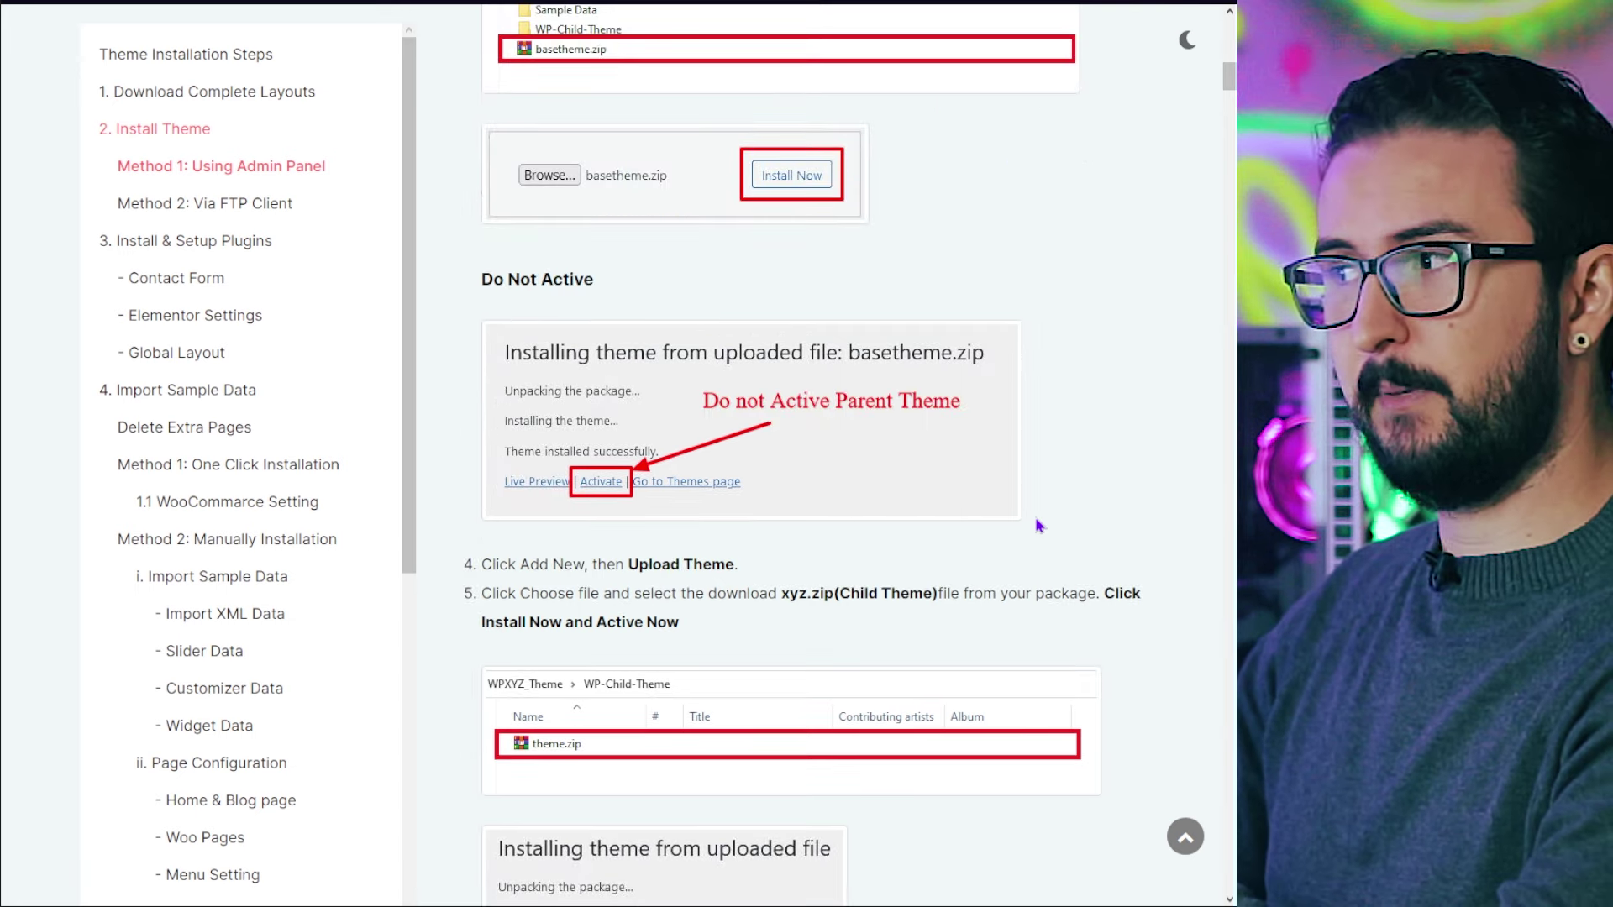
{"action": "scroll", "coordinate": [907, 370], "scroll_direction": "up", "scroll_amount": 2}
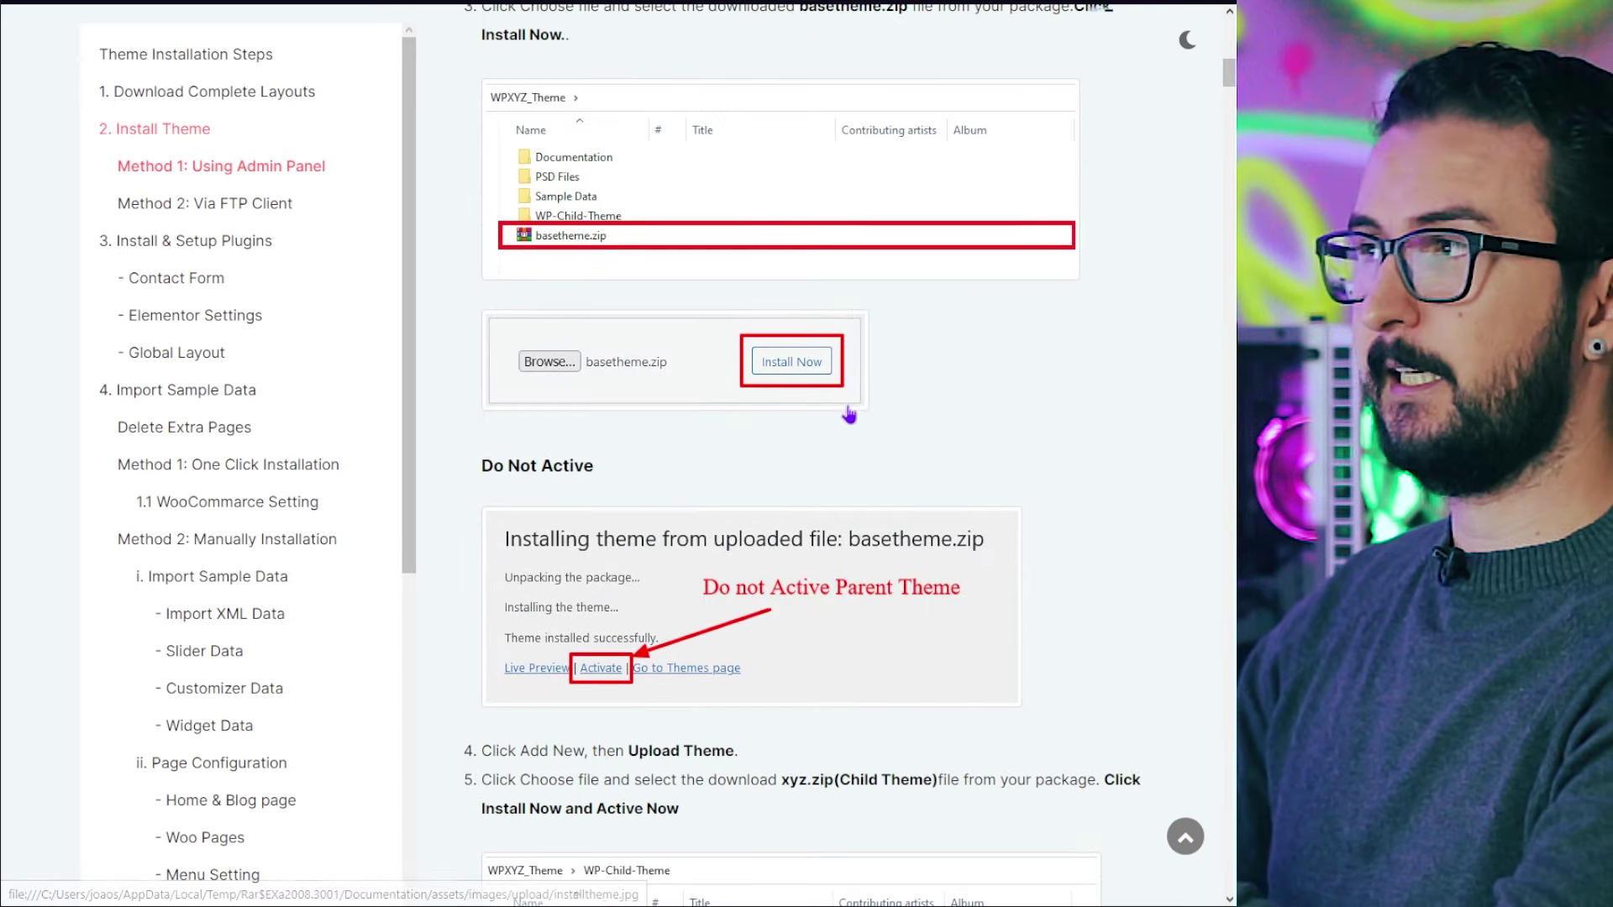
{"action": "scroll", "coordinate": [726, 415], "scroll_direction": "down", "scroll_amount": 1}
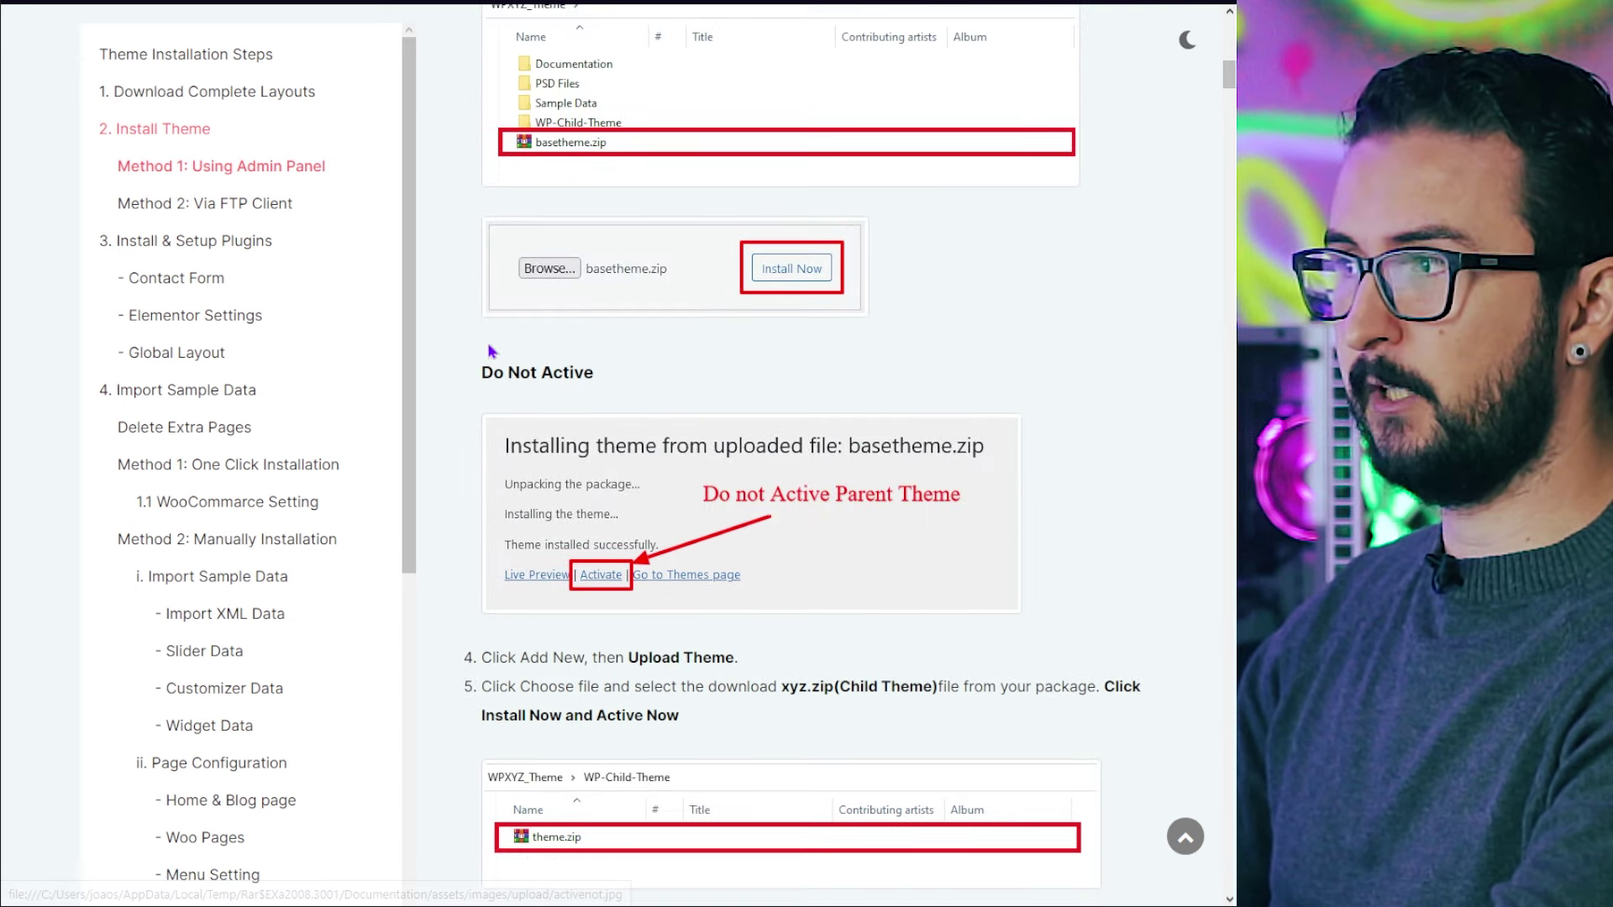
{"action": "left_click_drag", "start_coordinate": [478, 373], "coordinate": [596, 374]}
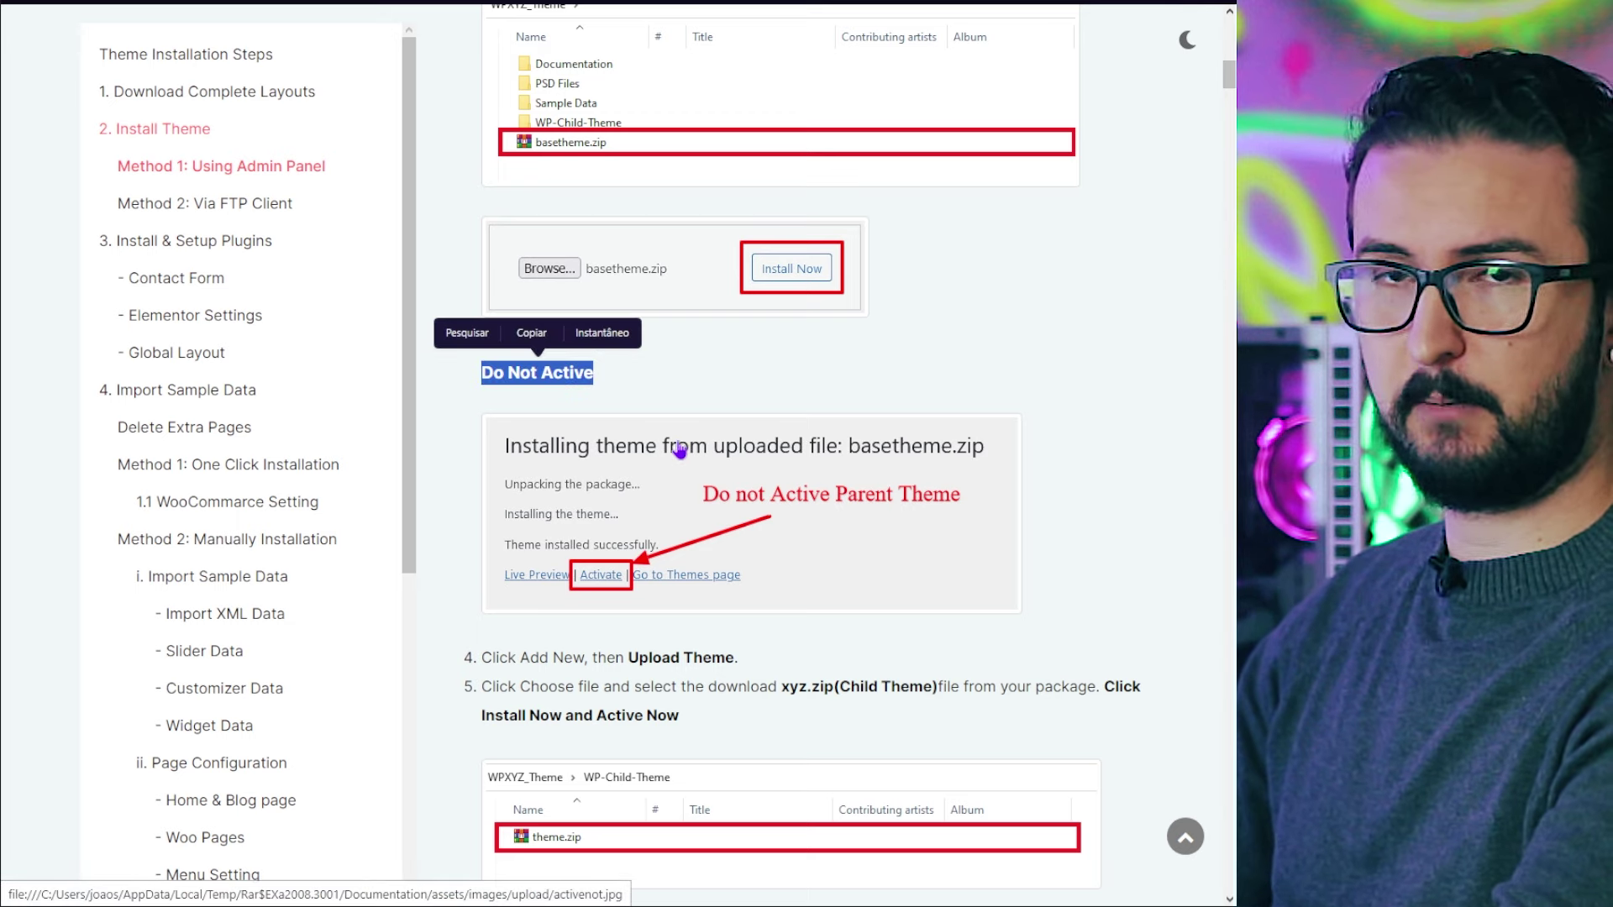
Examine the installation guide's instructions for uploading, installing and activating the child theme.
{"action": "scroll", "coordinate": [679, 465], "scroll_direction": "down", "scroll_amount": 5}
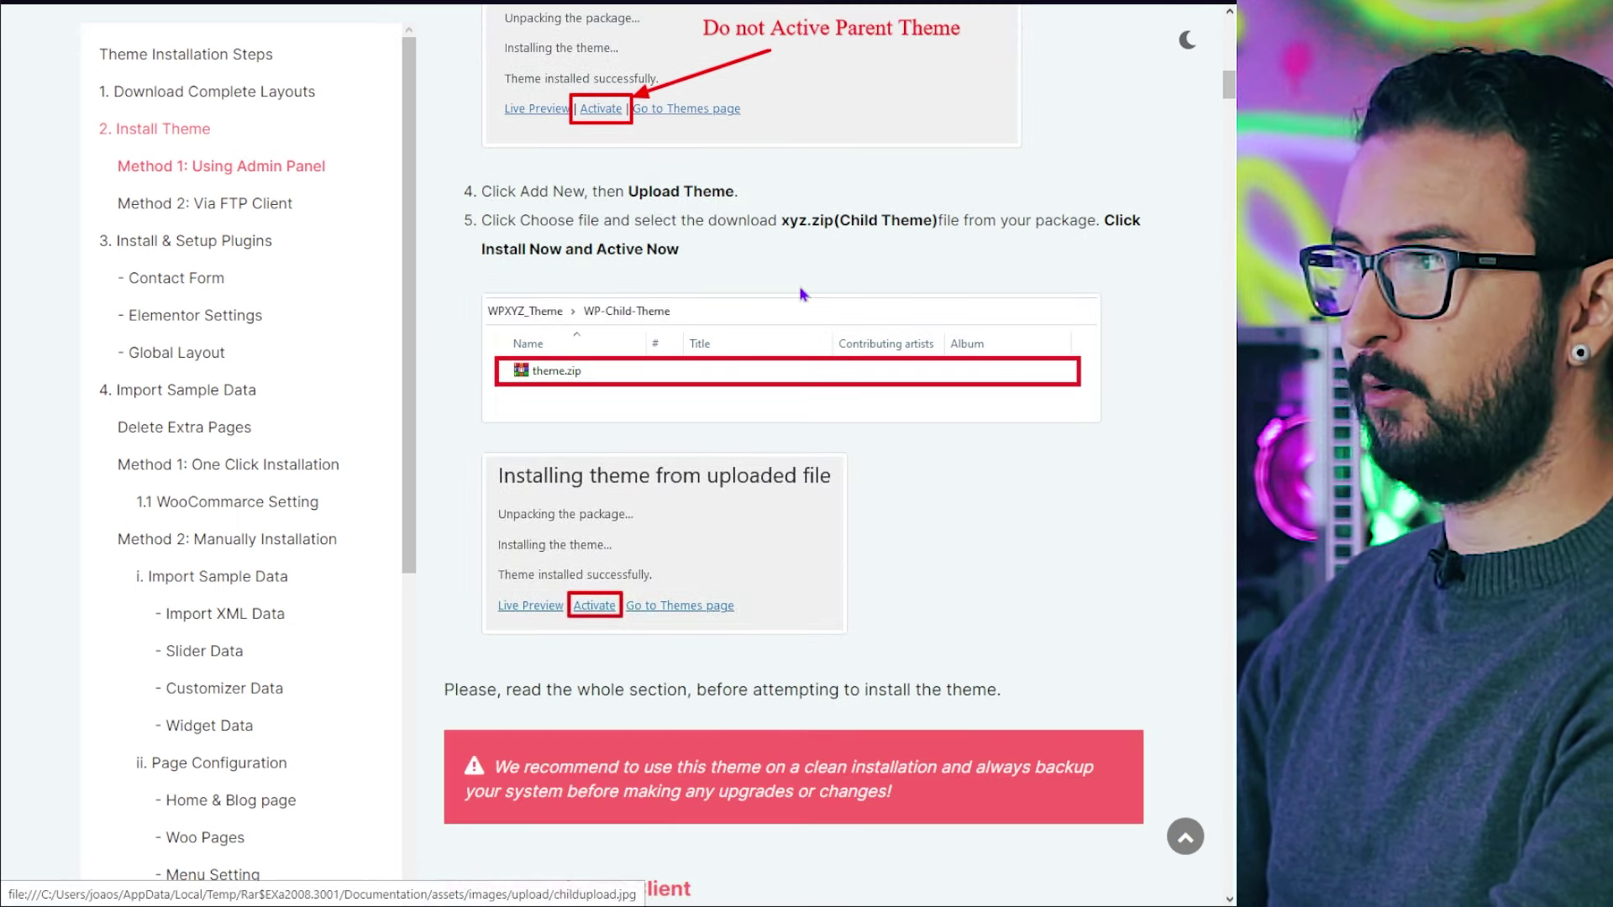
{"action": "left_click_drag", "start_coordinate": [841, 215], "coordinate": [932, 222]}
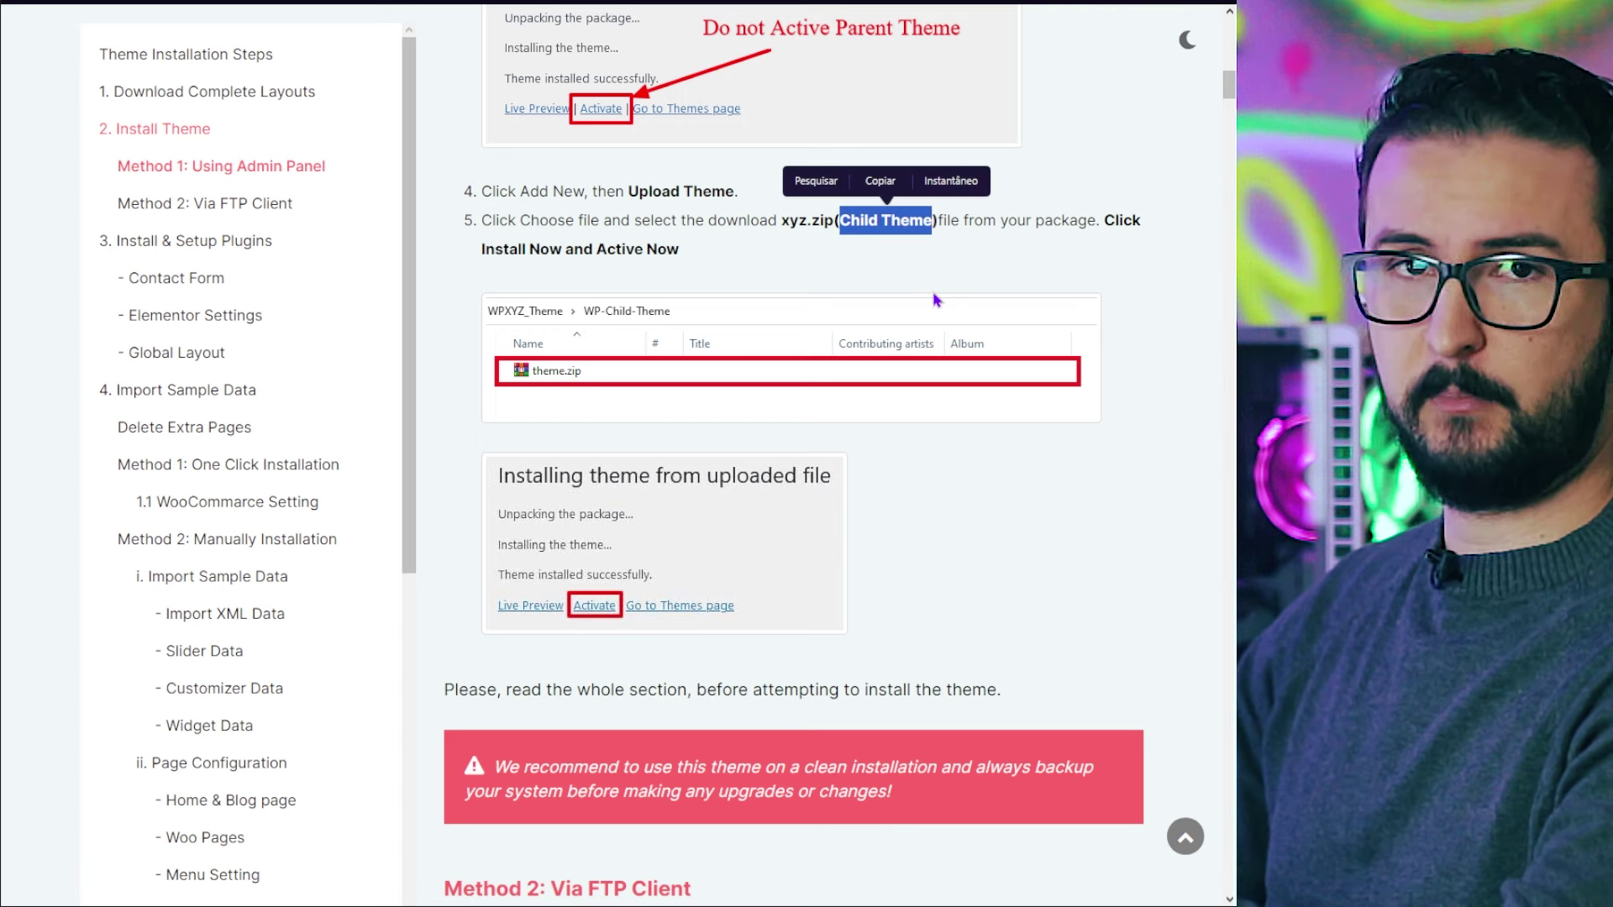
{"action": "scroll", "coordinate": [935, 303], "scroll_direction": "up", "scroll_amount": 2}
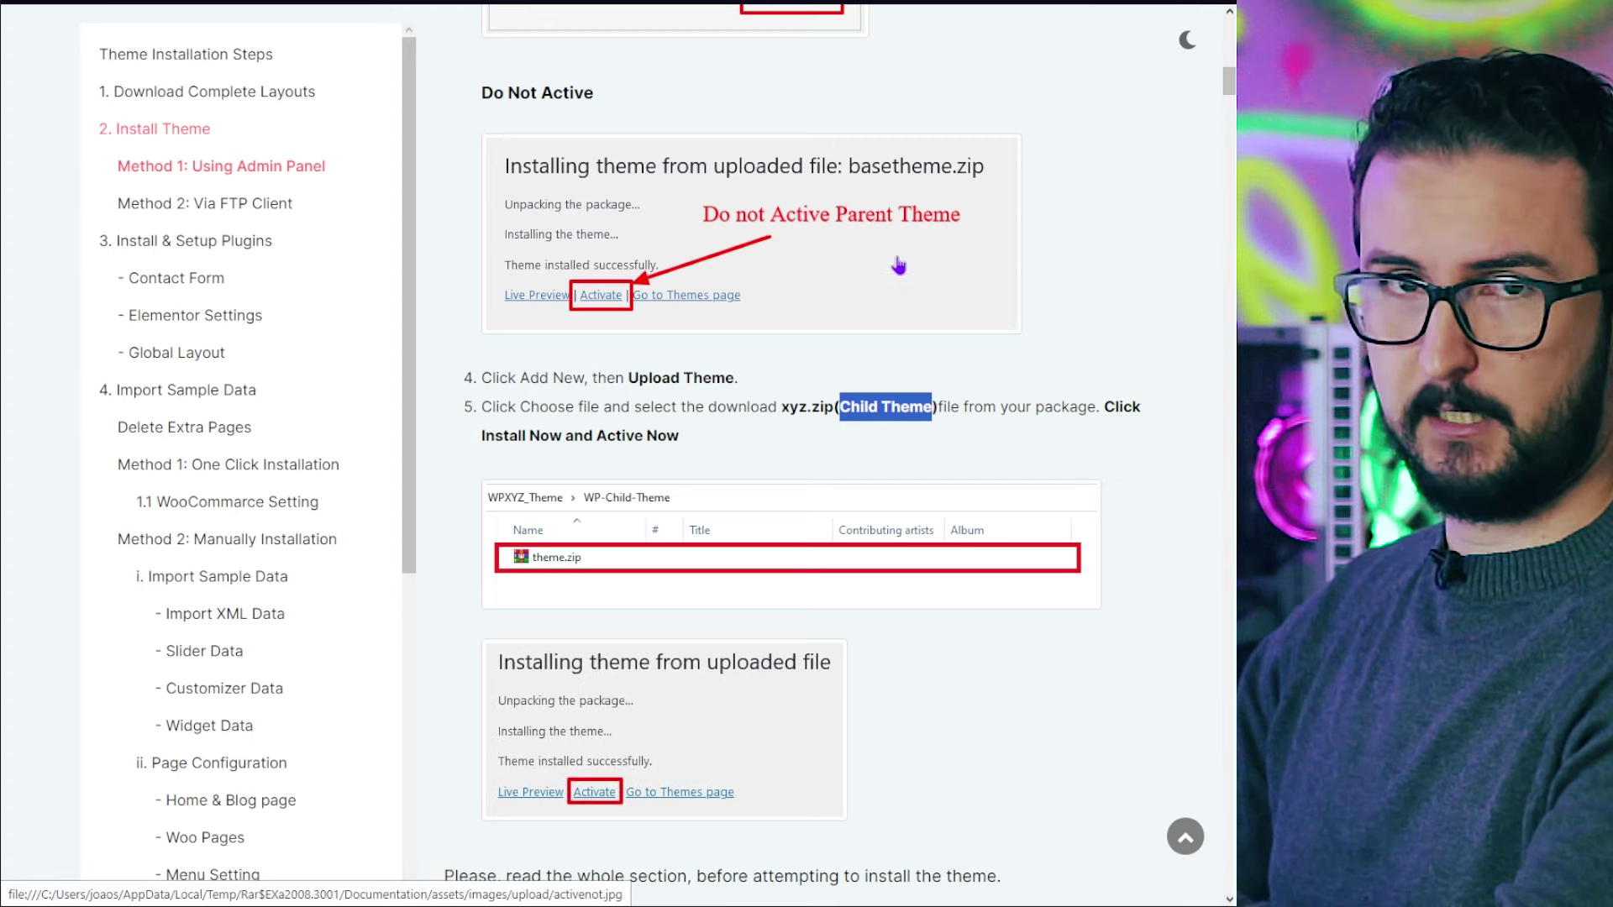
{"action": "scroll", "coordinate": [909, 276], "scroll_direction": "down", "scroll_amount": 1}
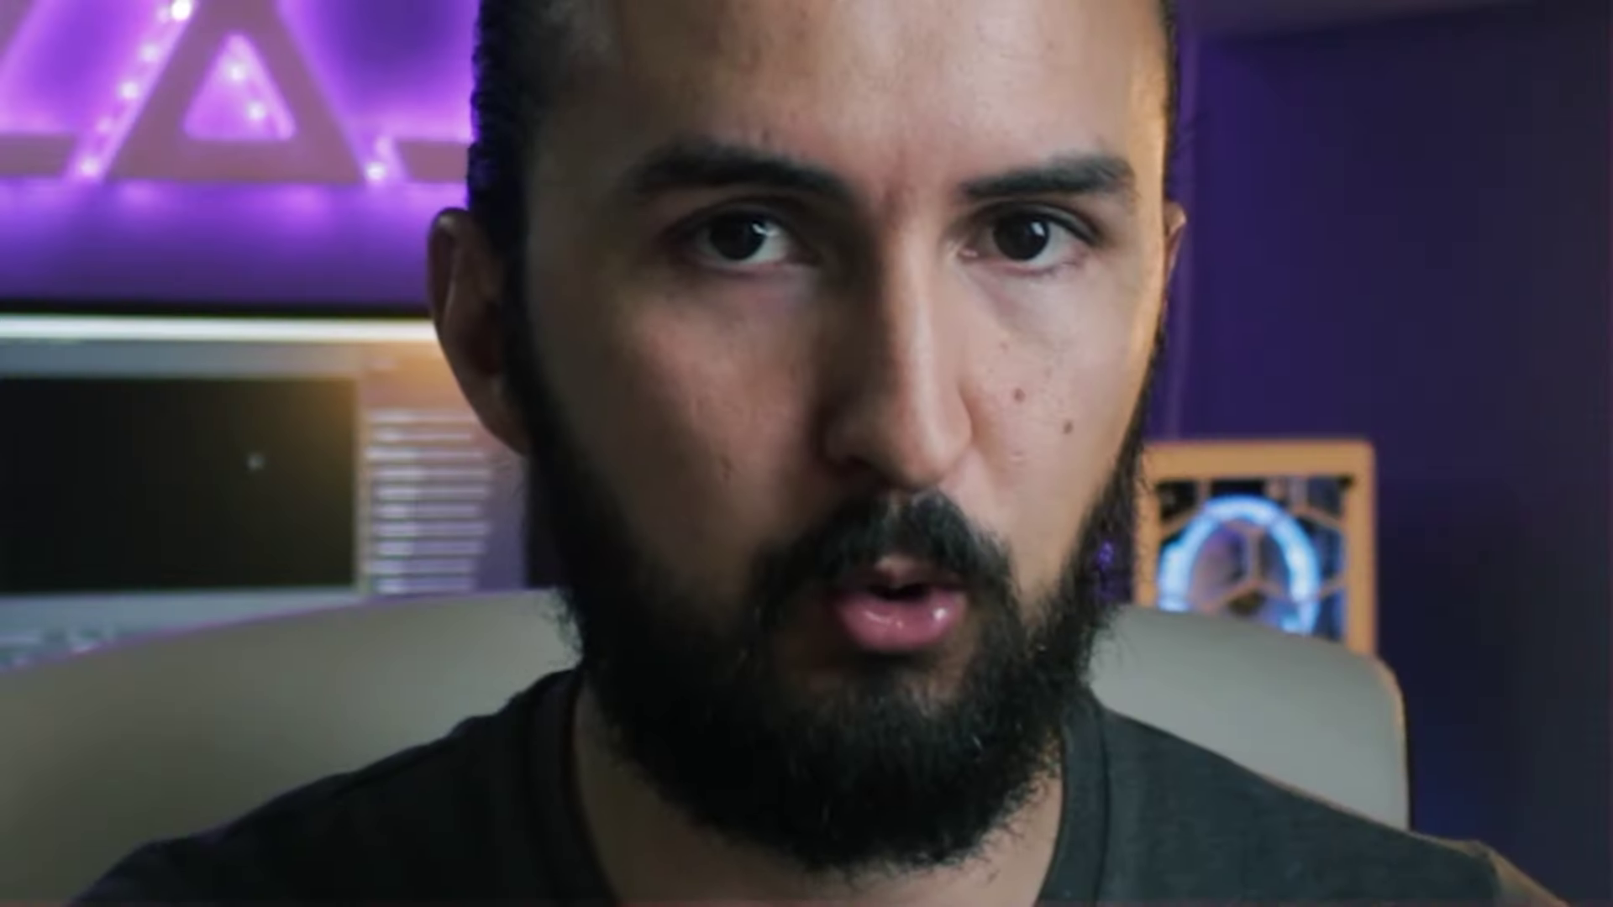
{"action": "scroll", "coordinate": [742, 652], "scroll_direction": "down", "scroll_amount": 1}
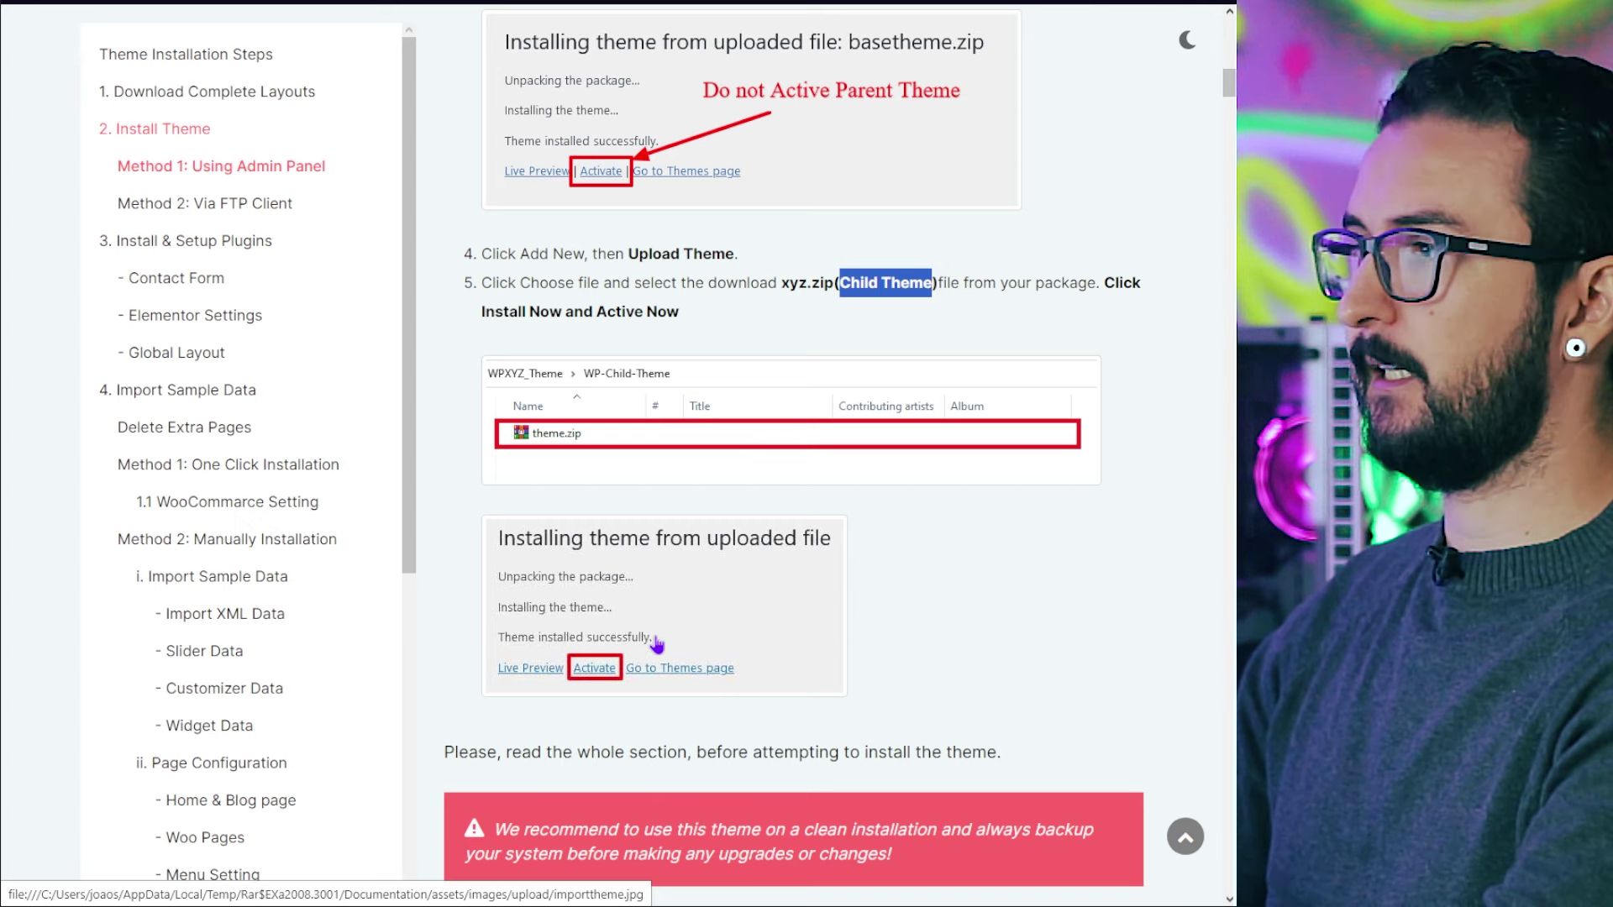
{"action": "scroll", "coordinate": [664, 471], "scroll_direction": "up", "scroll_amount": 1}
{"action": "left_click", "coordinate": [669, 317]}
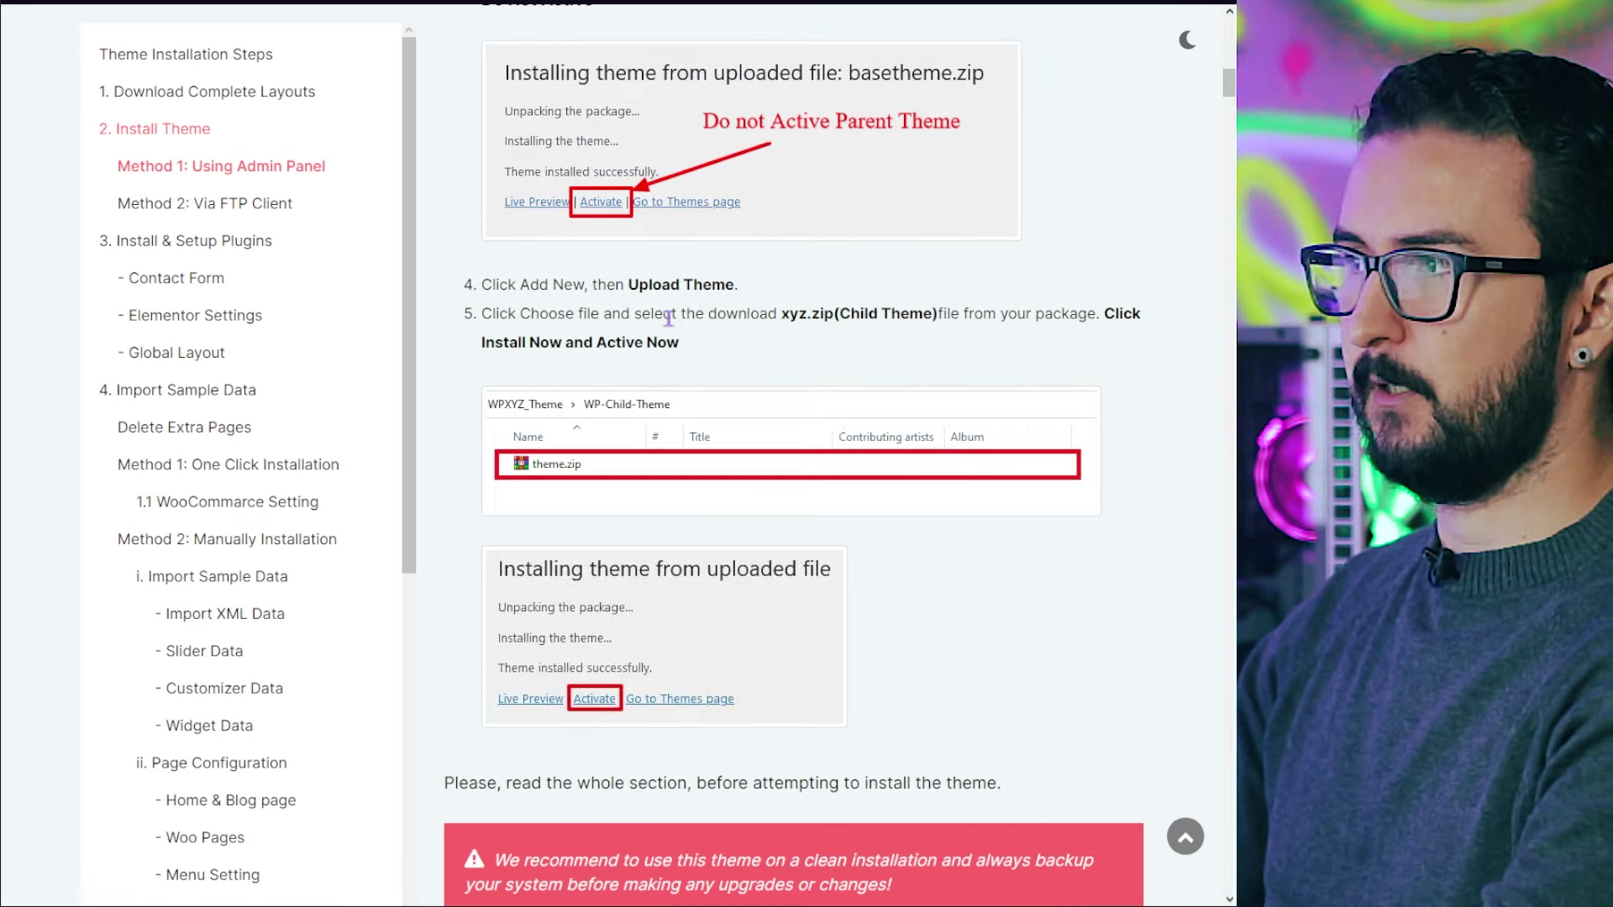
{"action": "left_click_drag", "start_coordinate": [630, 286], "coordinate": [738, 304]}
Open the WP-Child-Theme folder in monster one.zip and select fectfolio.zip.
{"action": "key", "text": "alt+Tab"}
{"action": "left_click", "coordinate": [341, 326]}
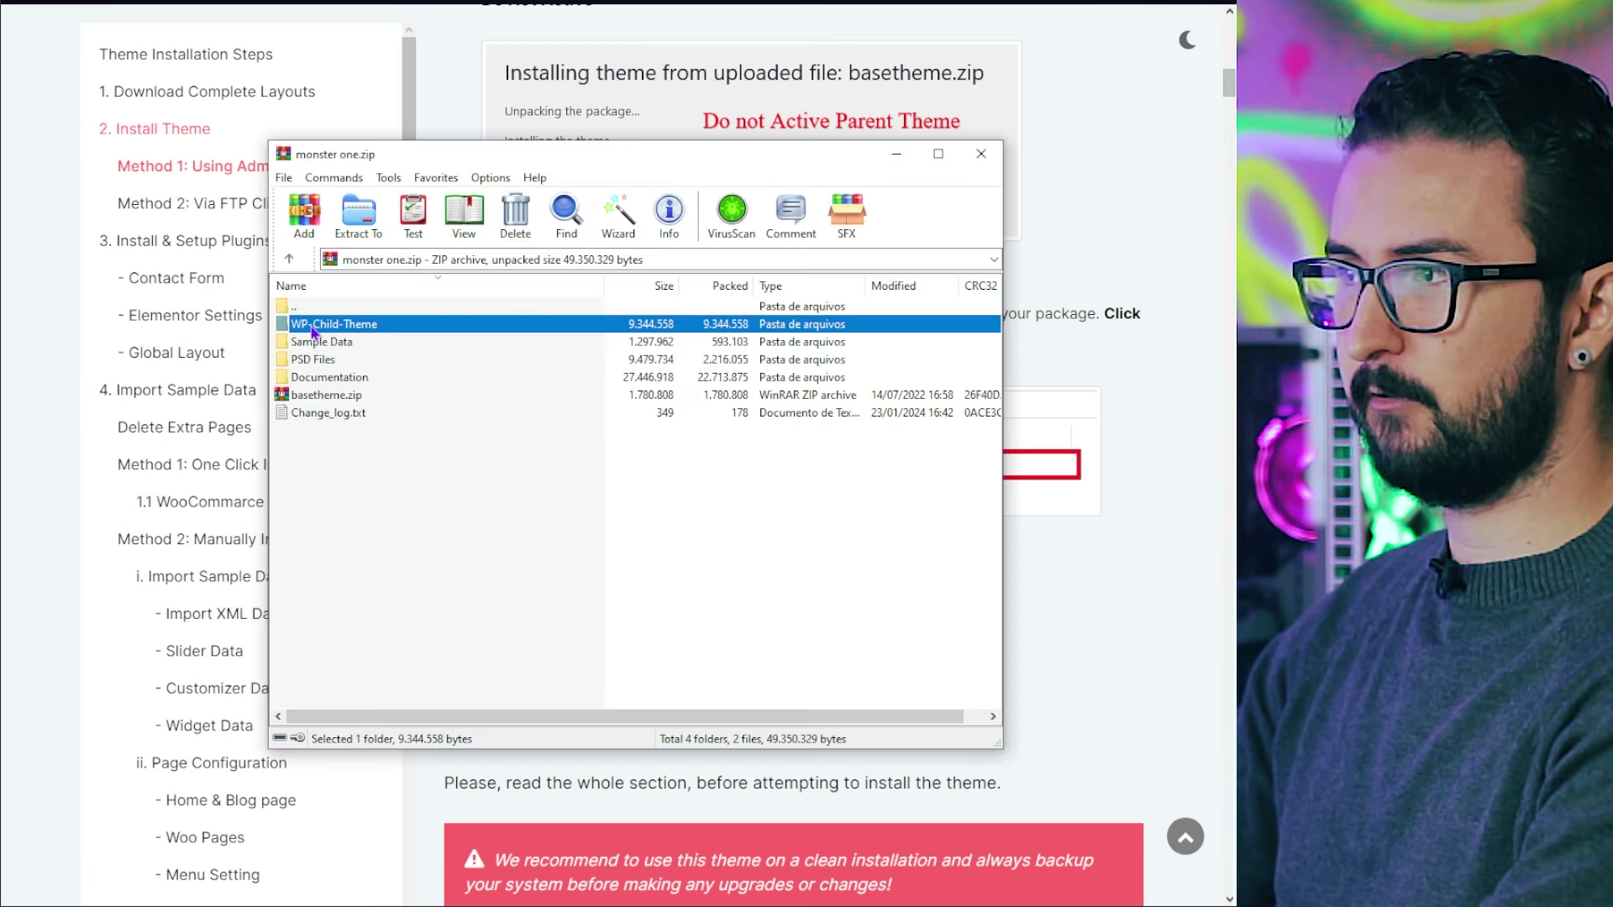
{"action": "double_click", "coordinate": [322, 325]}
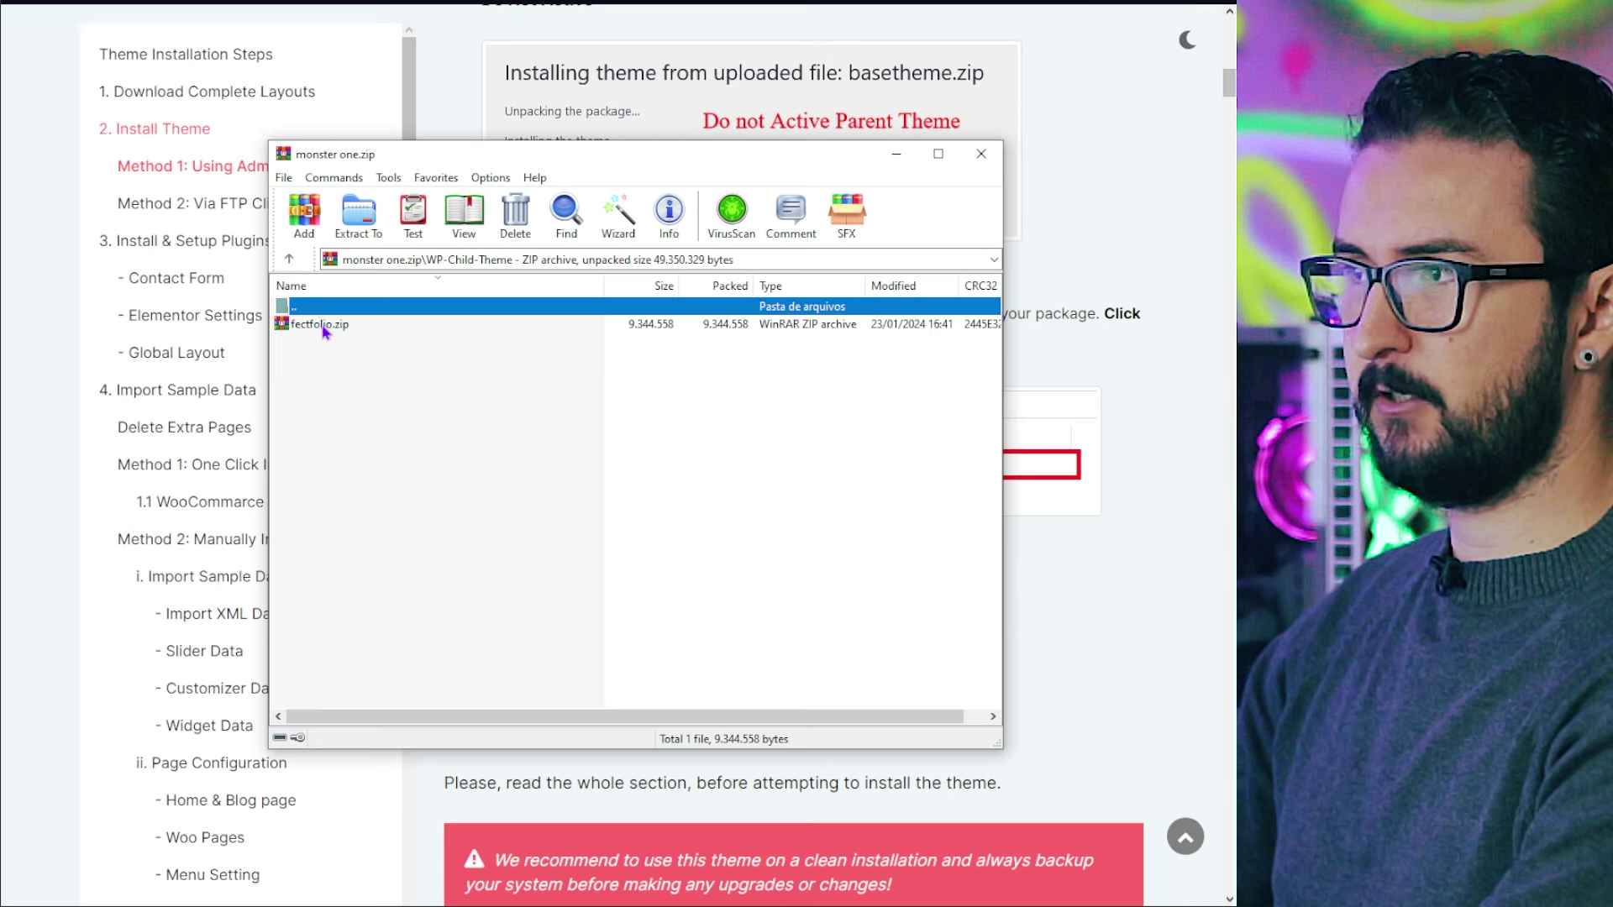
{"action": "left_click", "coordinate": [345, 326]}
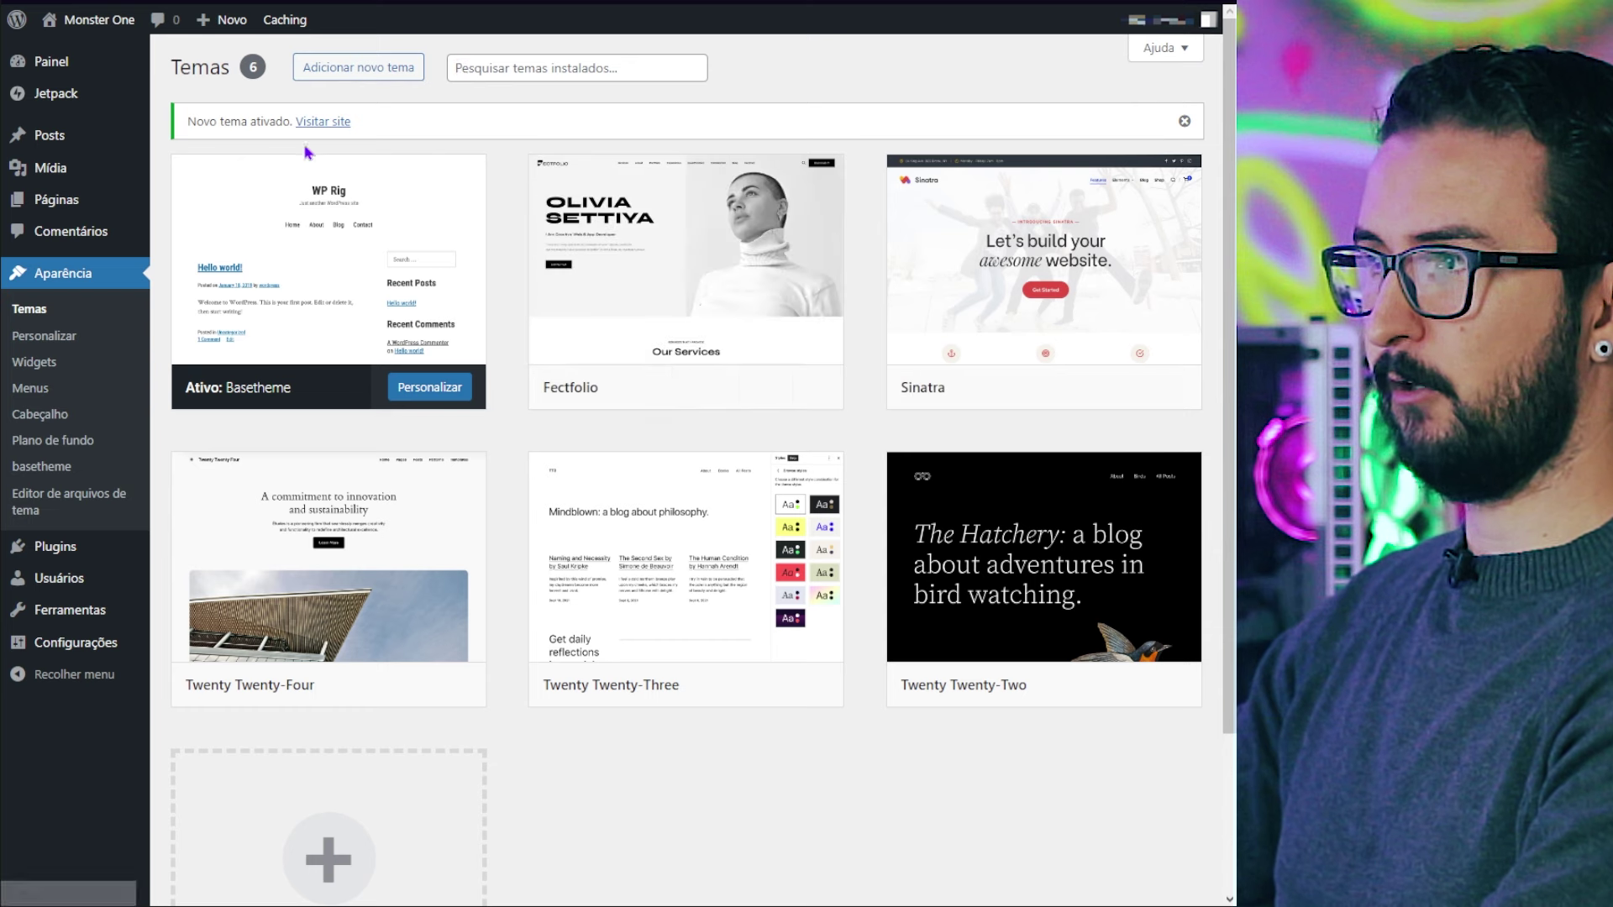
Open the WordPress upload form for a new theme and choose fectfolio.zip as its file.
{"action": "left_click", "coordinate": [375, 71]}
{"action": "left_click", "coordinate": [375, 77]}
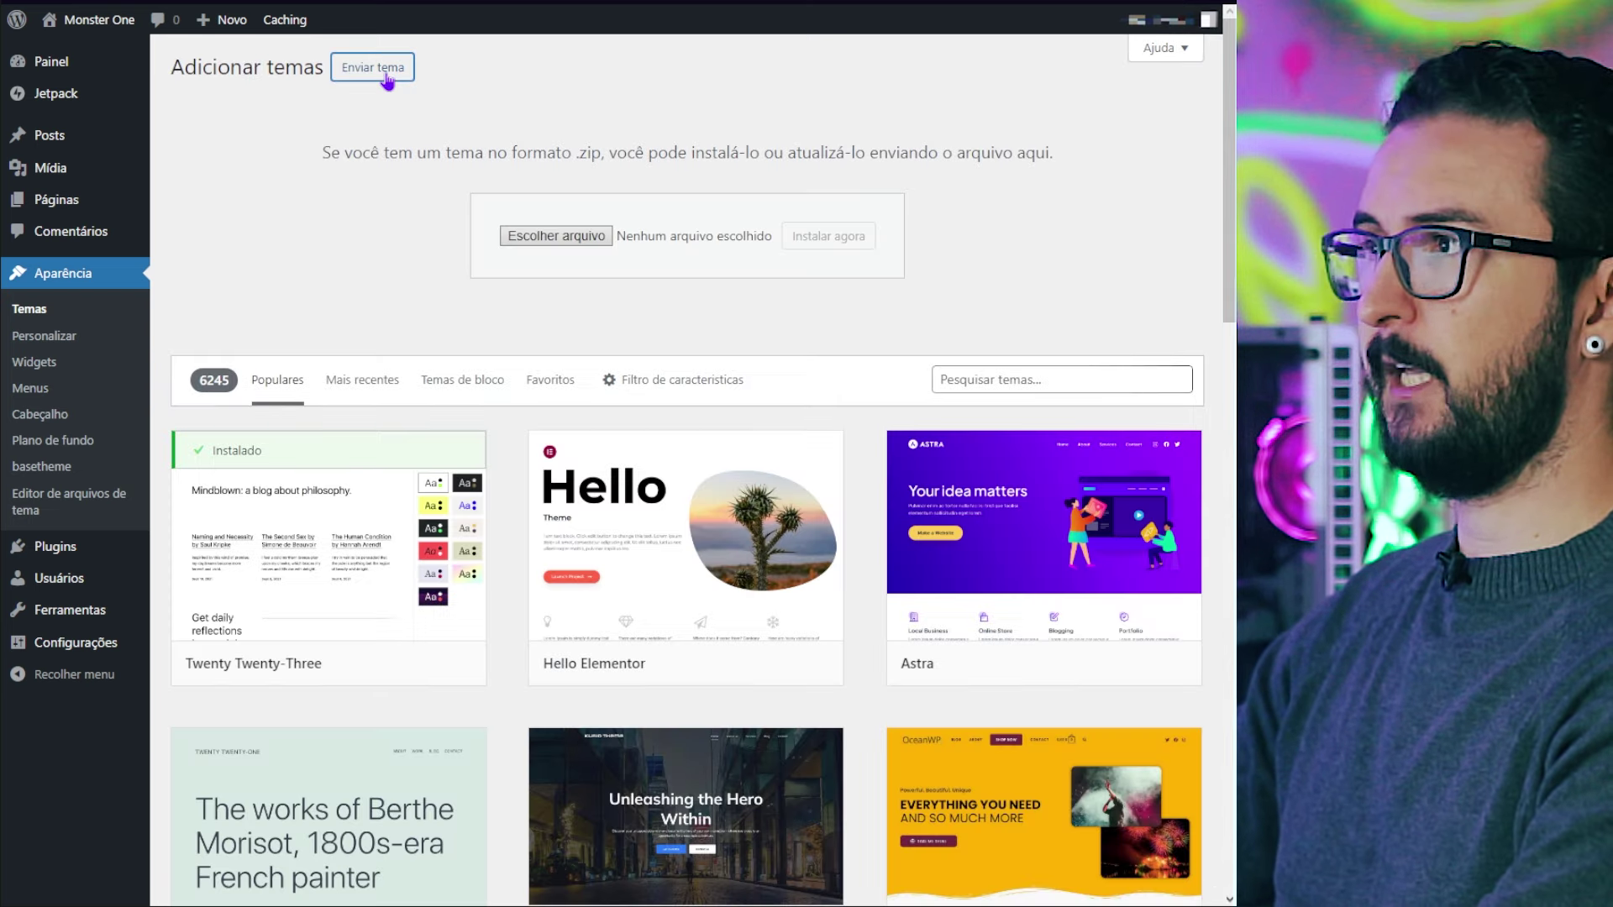
{"action": "left_click_drag", "start_coordinate": [660, 159], "coordinate": [573, 252]}
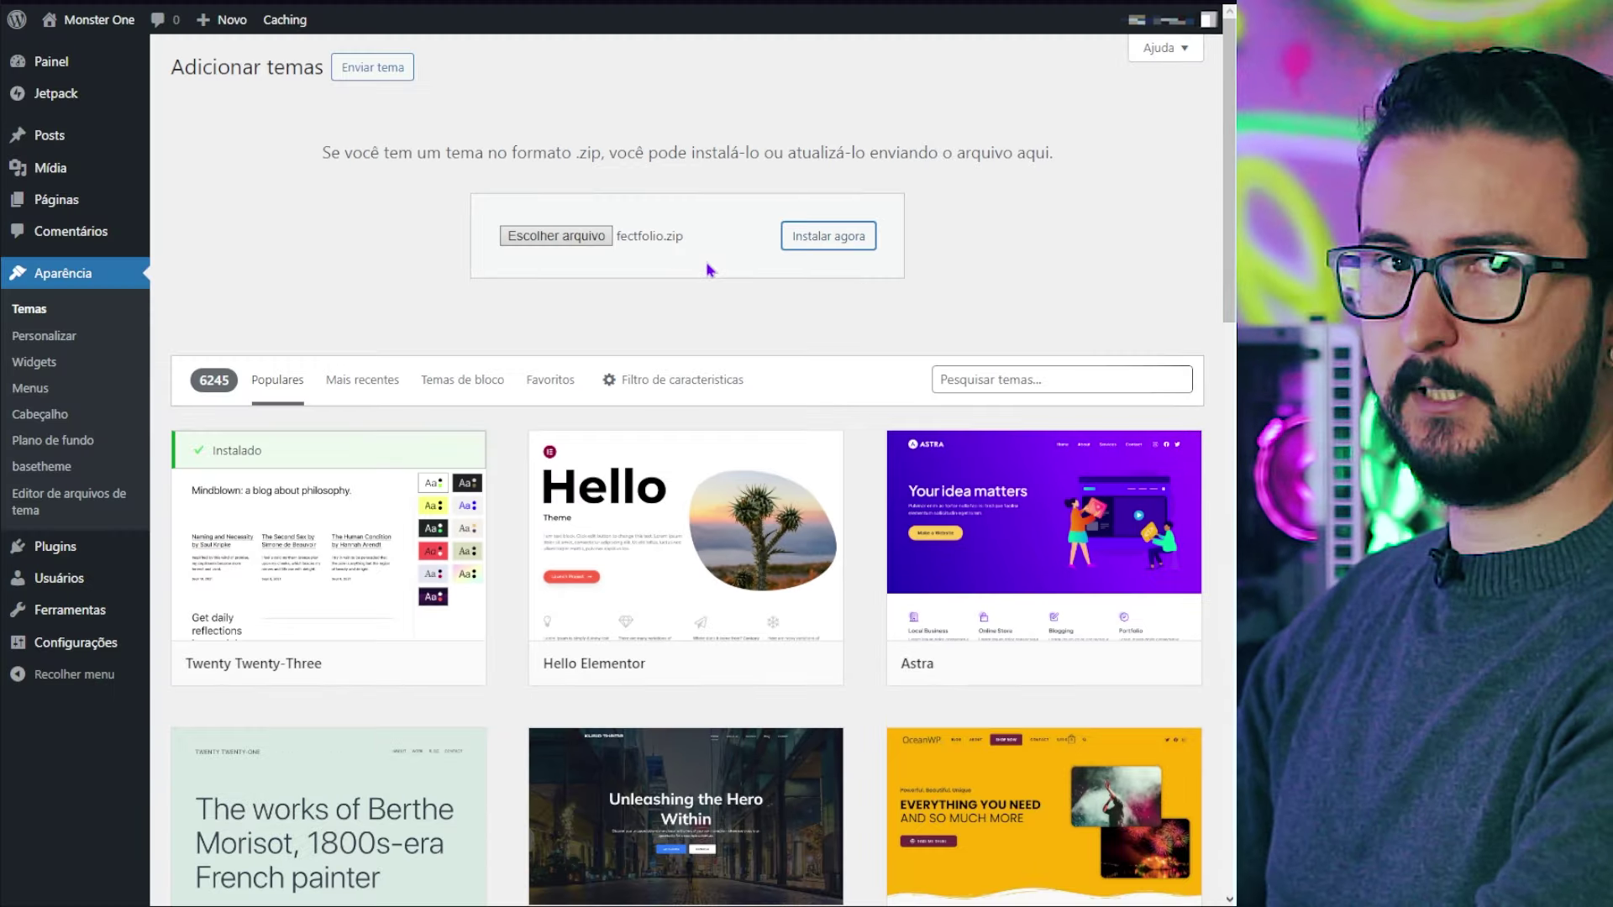
Go back to the installed themes and activate Twenty Twenty-Four in place of Basetheme.
{"action": "left_click", "coordinate": [60, 317]}
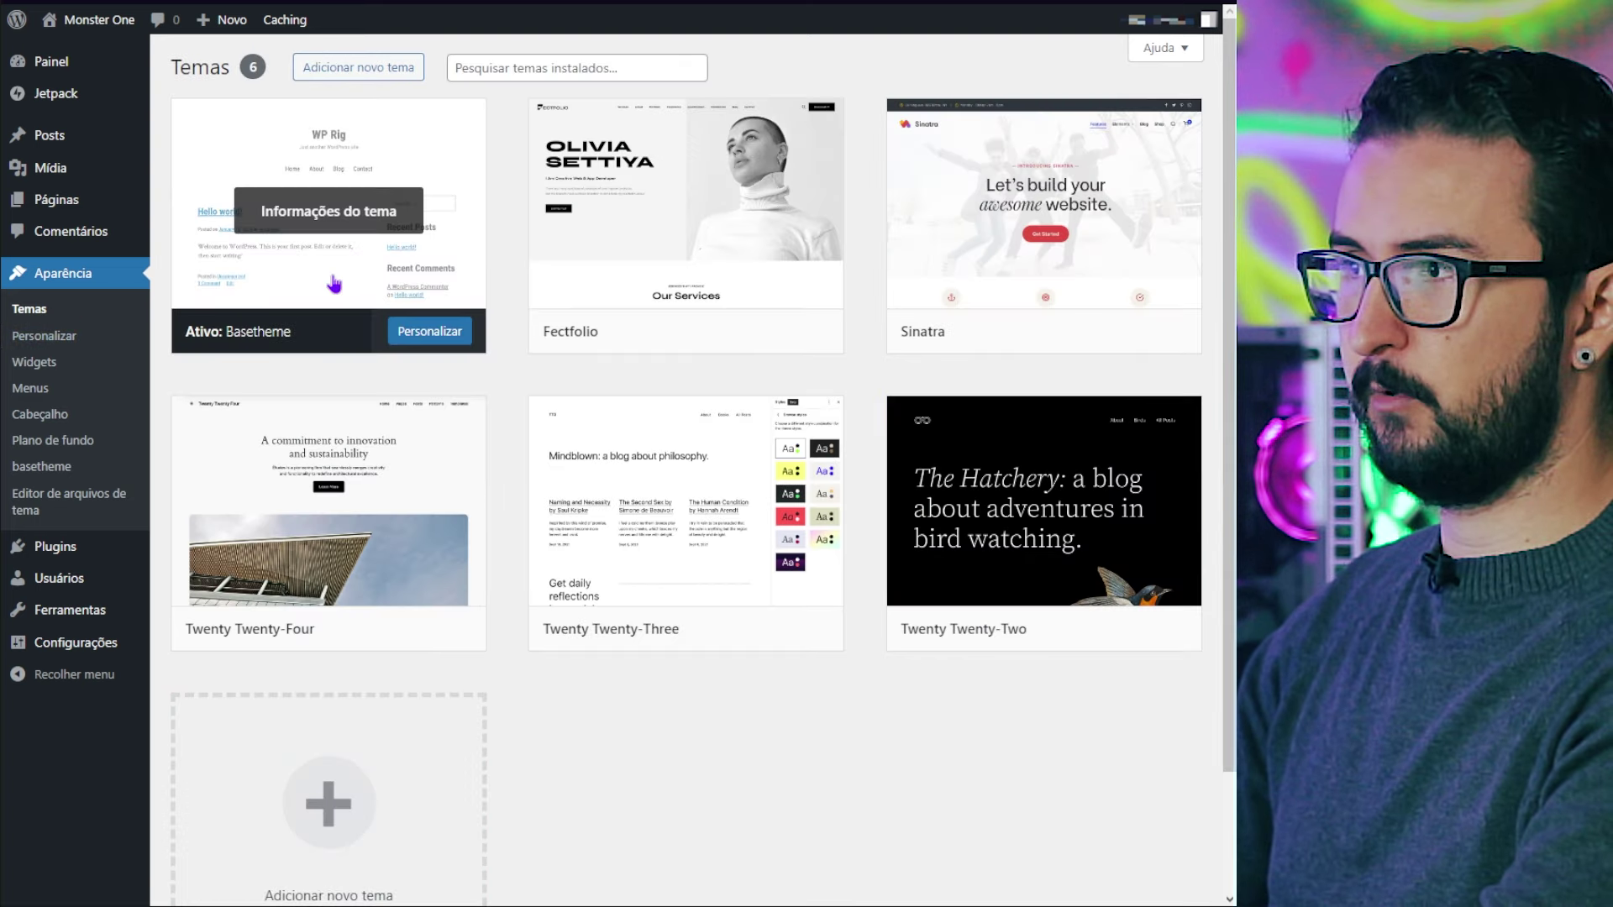
{"action": "left_click", "coordinate": [338, 632]}
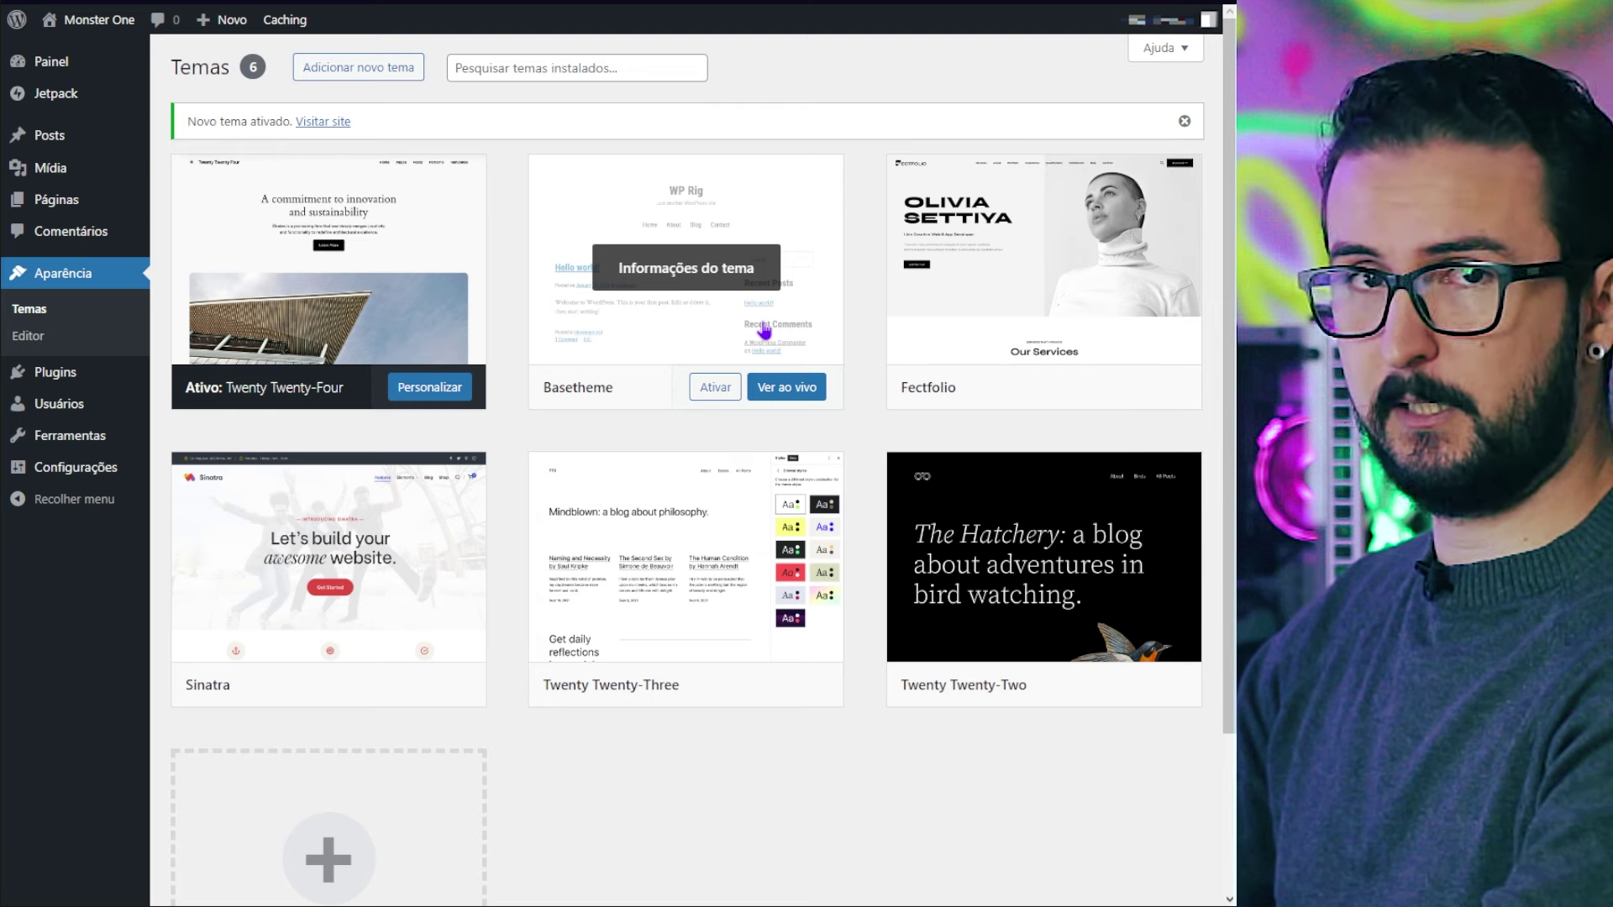
Revisit the theme upload form and activate the Fectfolio child theme from the installed themes.
{"action": "left_click", "coordinate": [397, 74]}
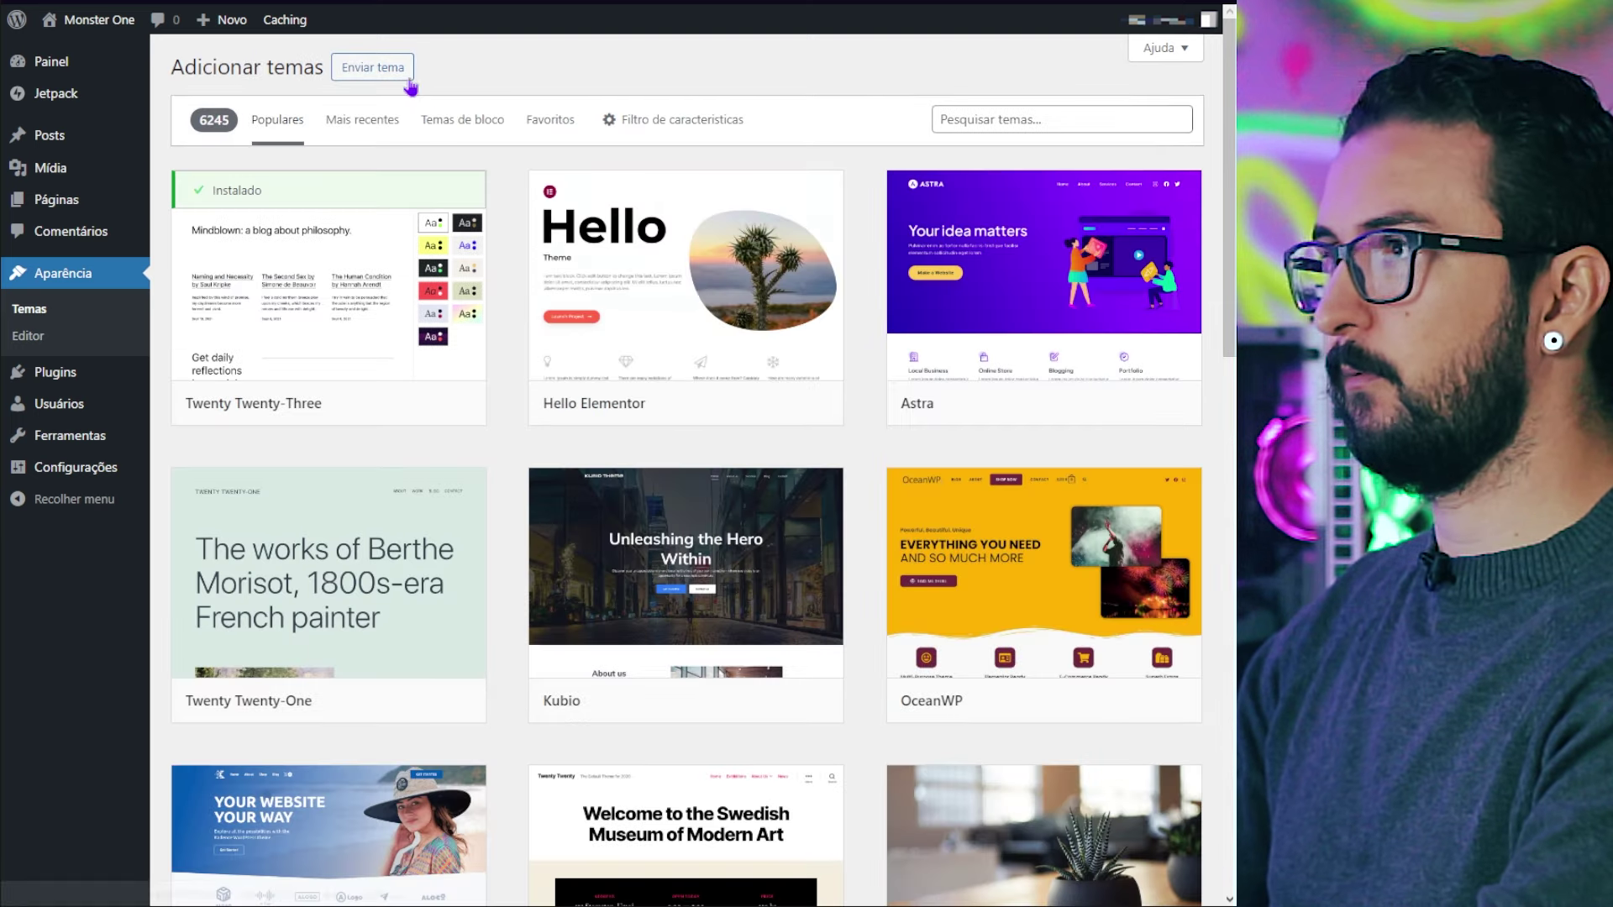
{"action": "left_click", "coordinate": [400, 72]}
{"action": "left_click_drag", "start_coordinate": [568, 252], "coordinate": [642, 240]}
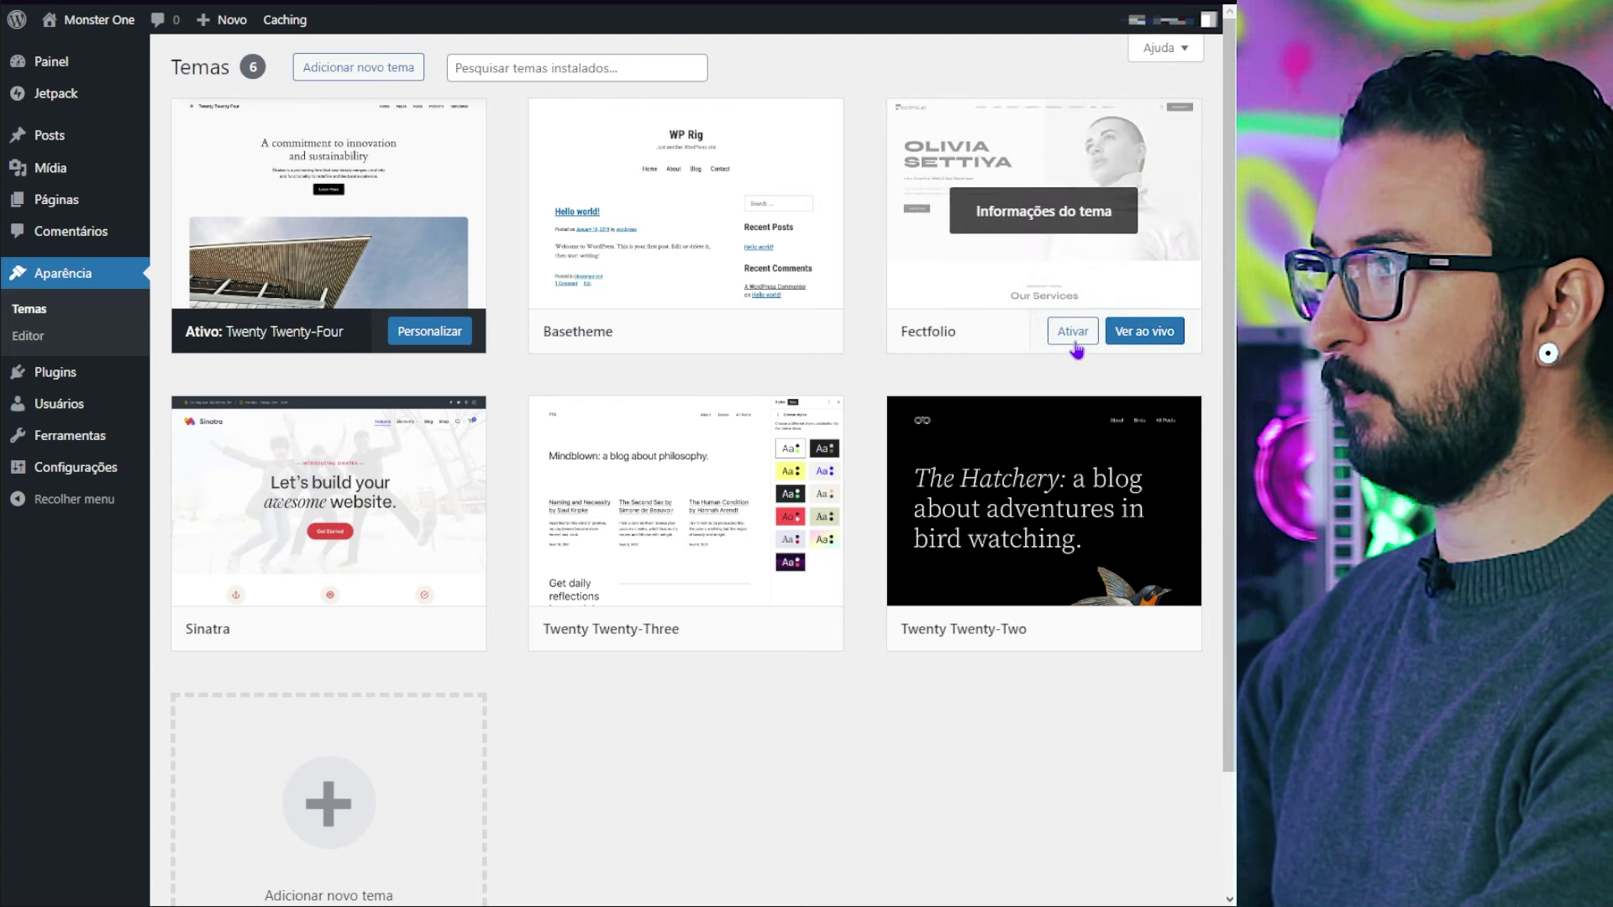
{"action": "left_click", "coordinate": [1073, 332]}
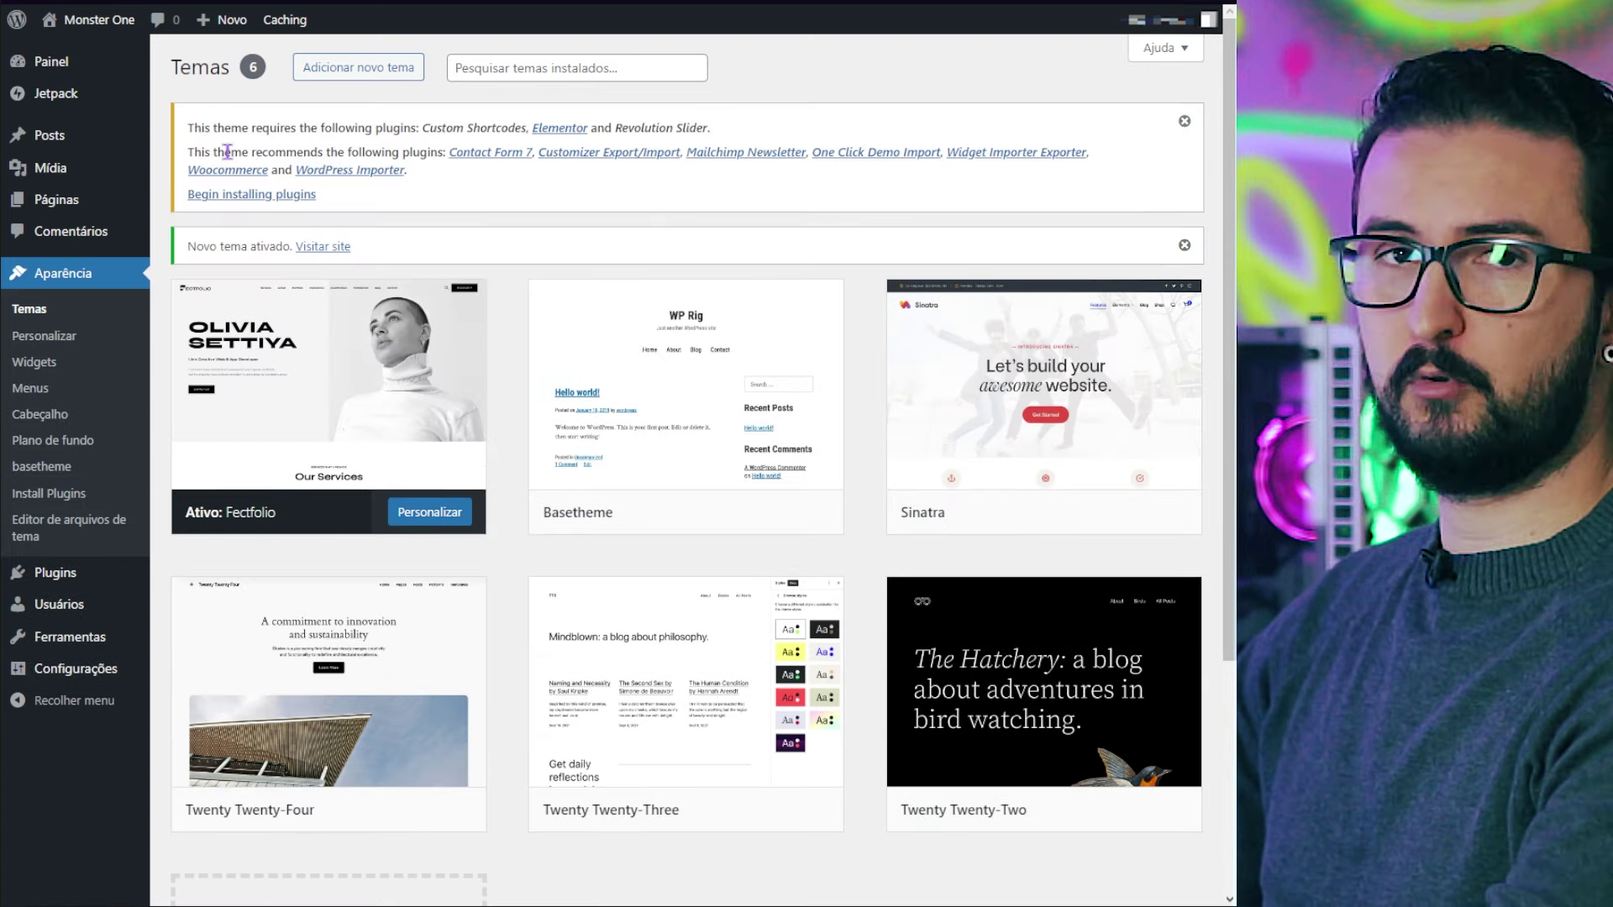
Review the plugins that Fectfolio requires and recommends, and install the Custom Shortcodes plugin.
{"action": "left_click_drag", "start_coordinate": [190, 127], "coordinate": [738, 129]}
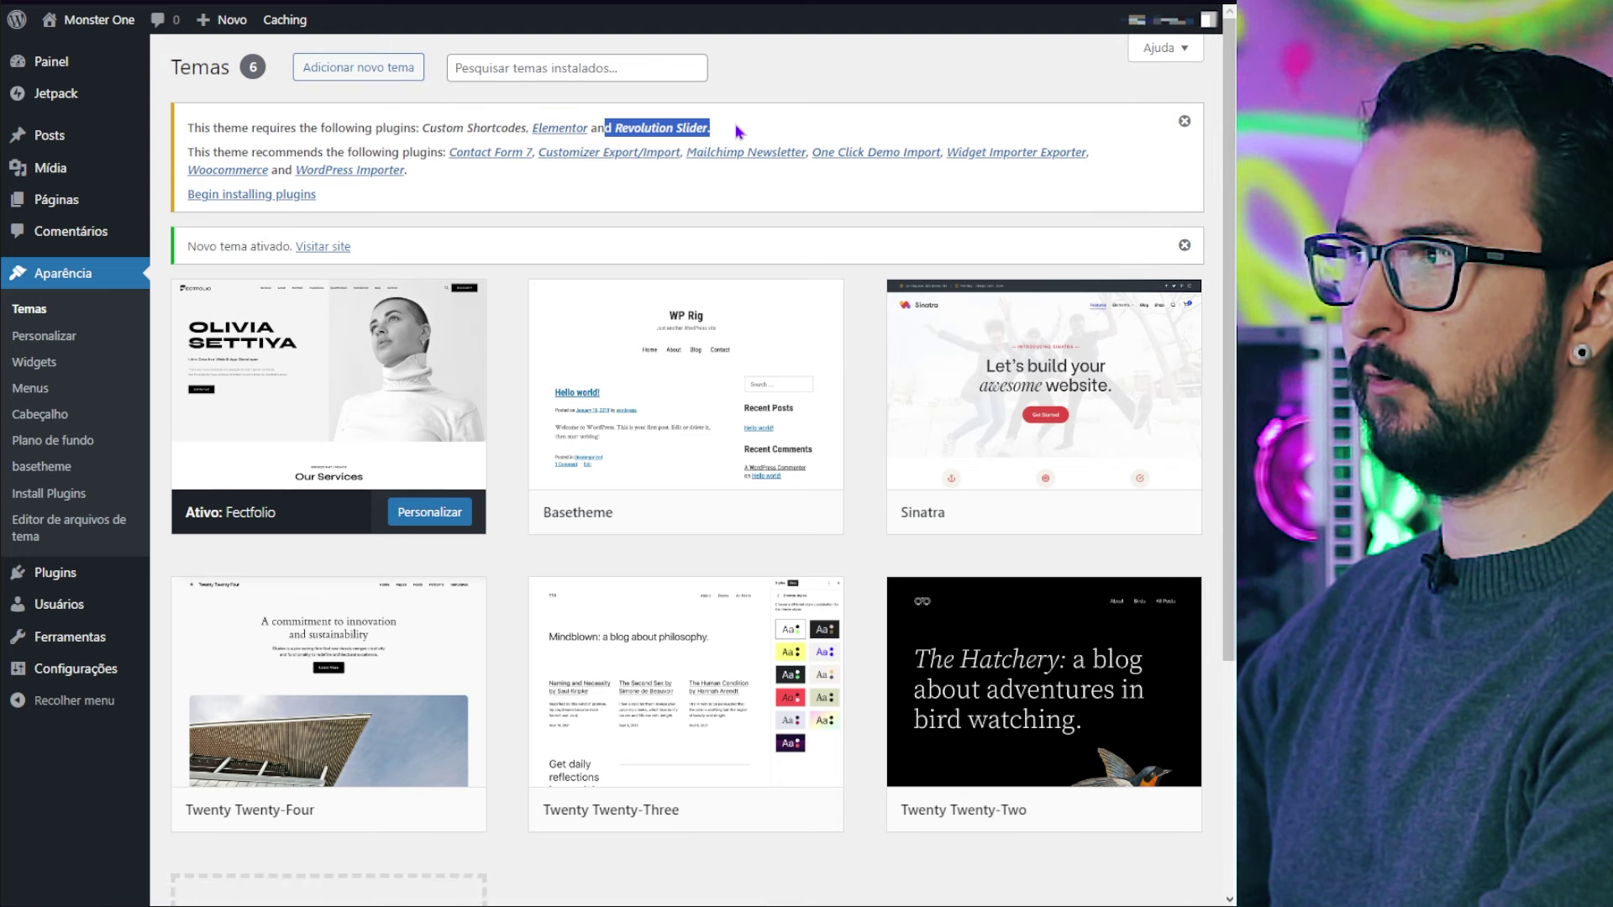
{"action": "left_click", "coordinate": [504, 181]}
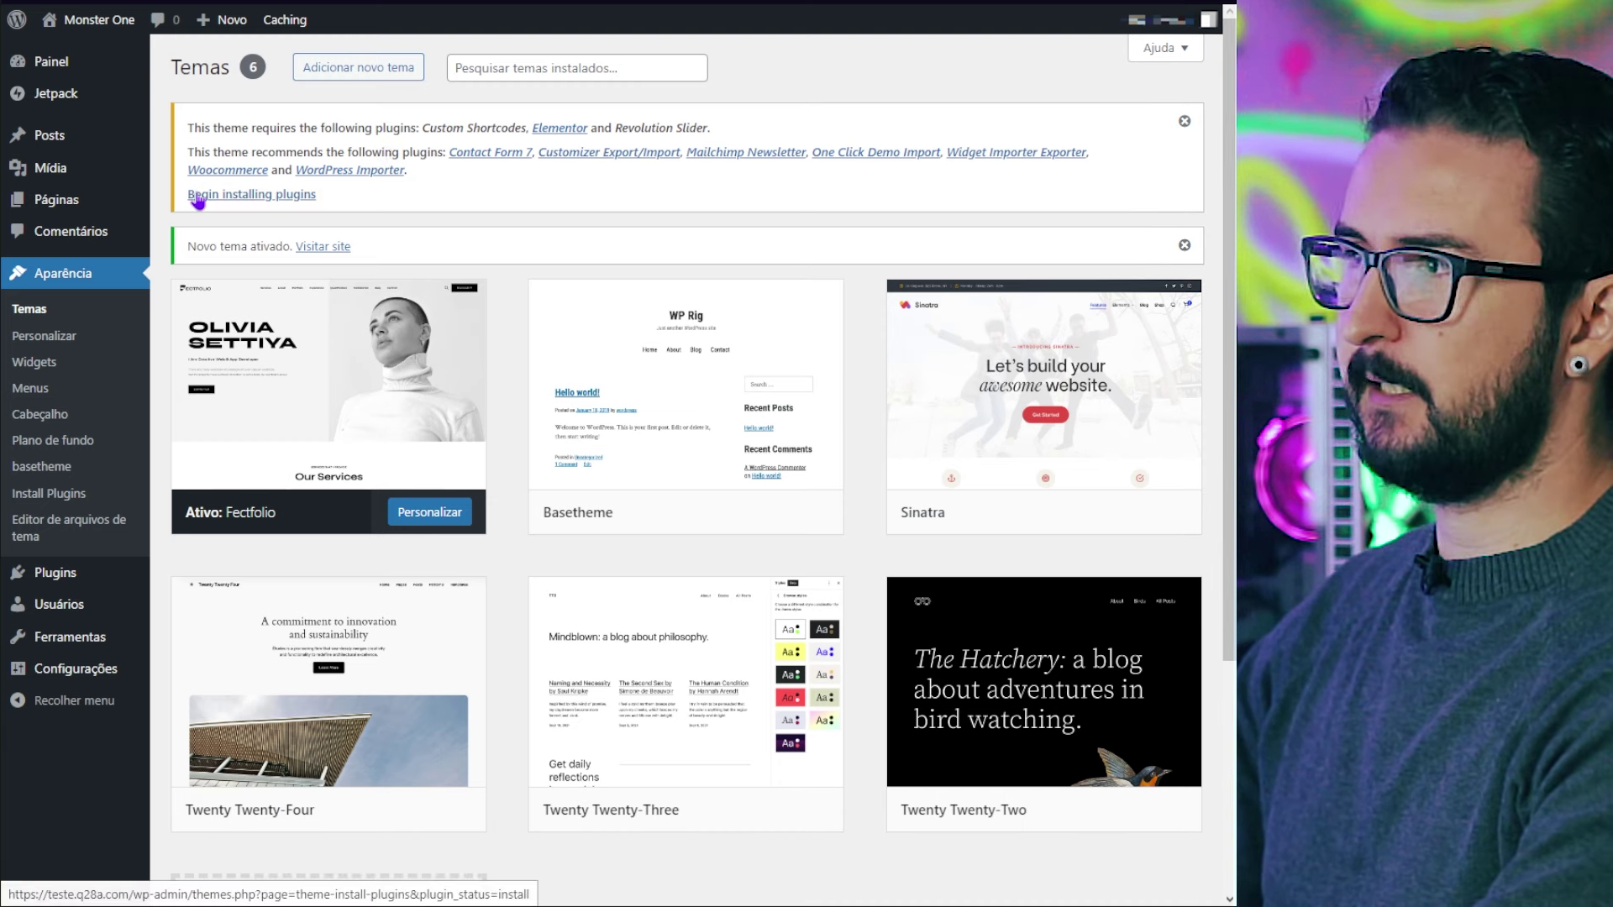
{"action": "left_click", "coordinate": [281, 200]}
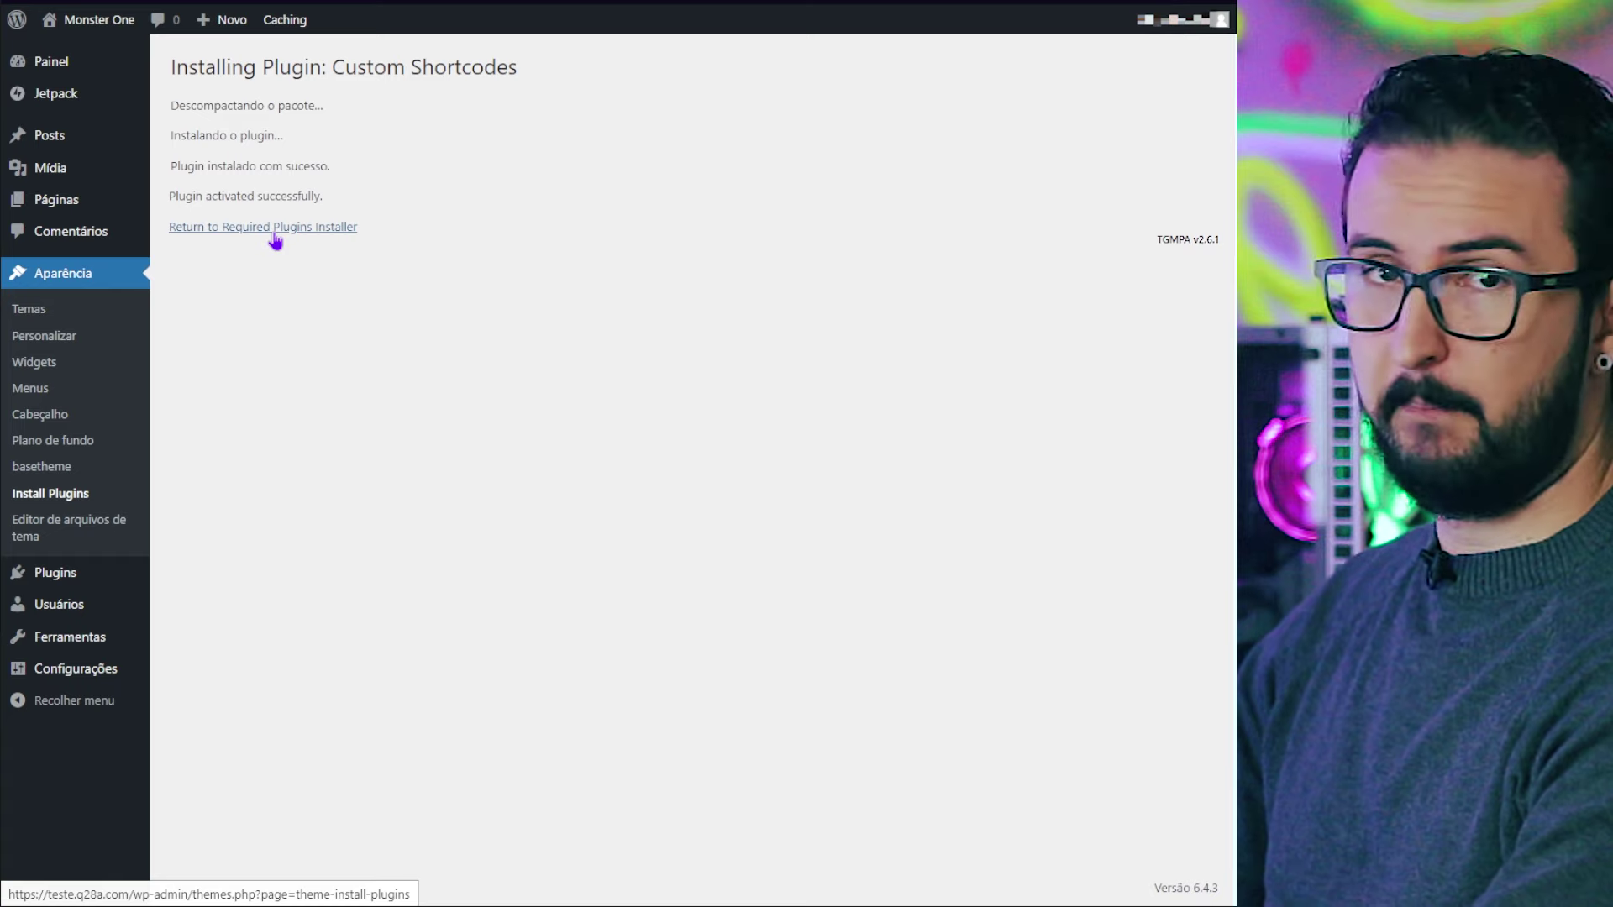
Return to the required plugins list and bulk-install the pending plugins, leaving out Mailchimp Newsletter and Woocommerce.
{"action": "left_click", "coordinate": [264, 236]}
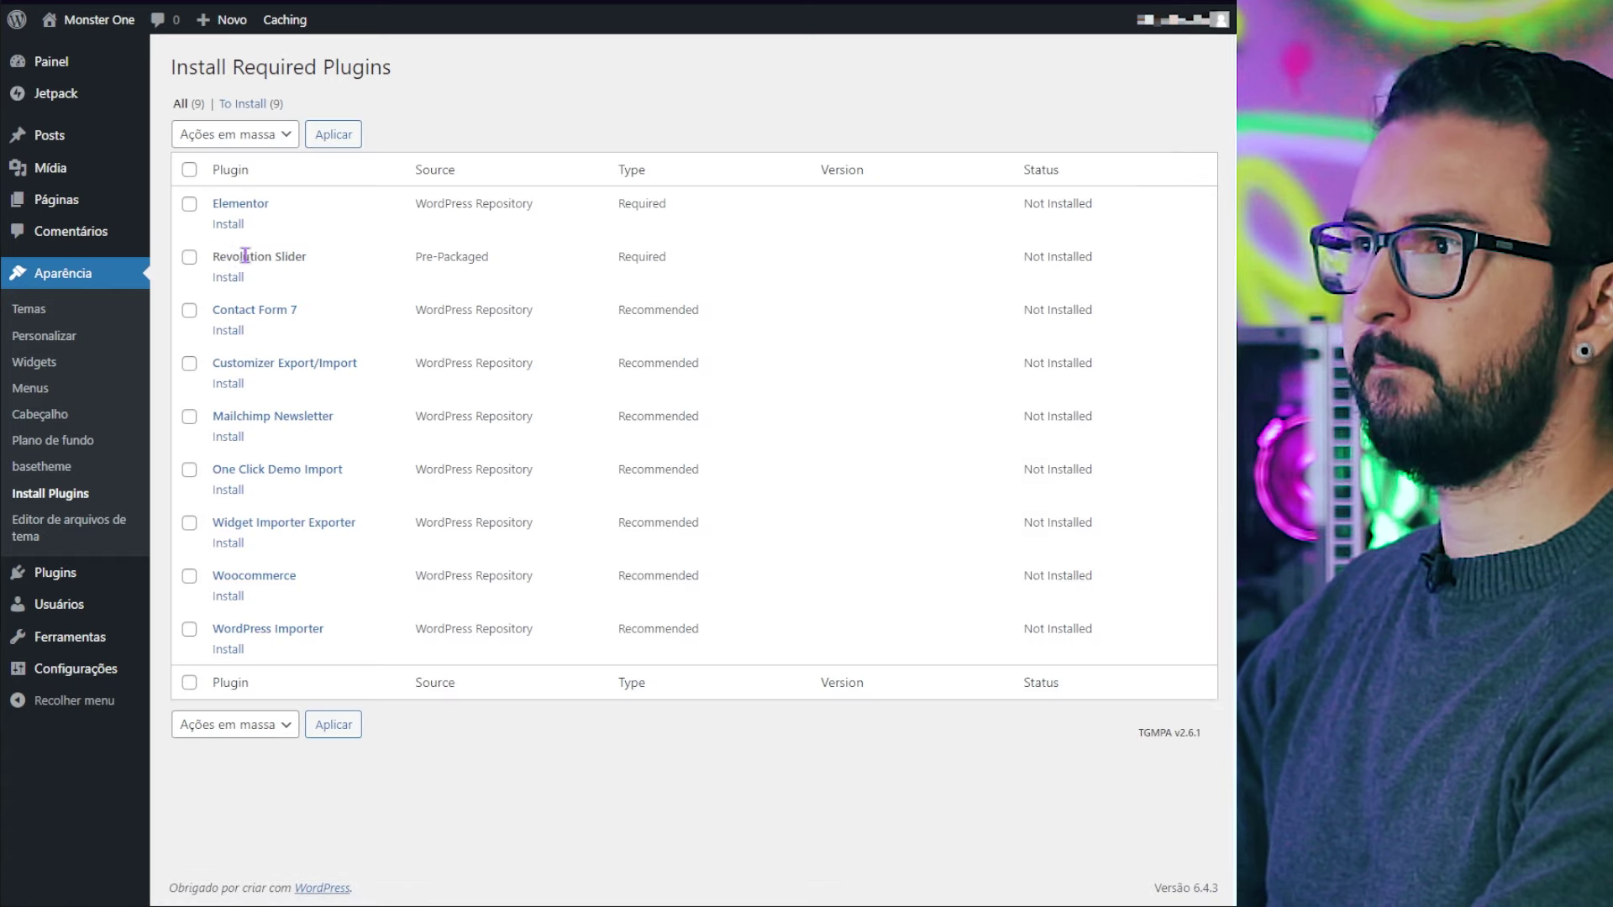
{"action": "left_click", "coordinate": [190, 169]}
{"action": "left_click", "coordinate": [227, 135]}
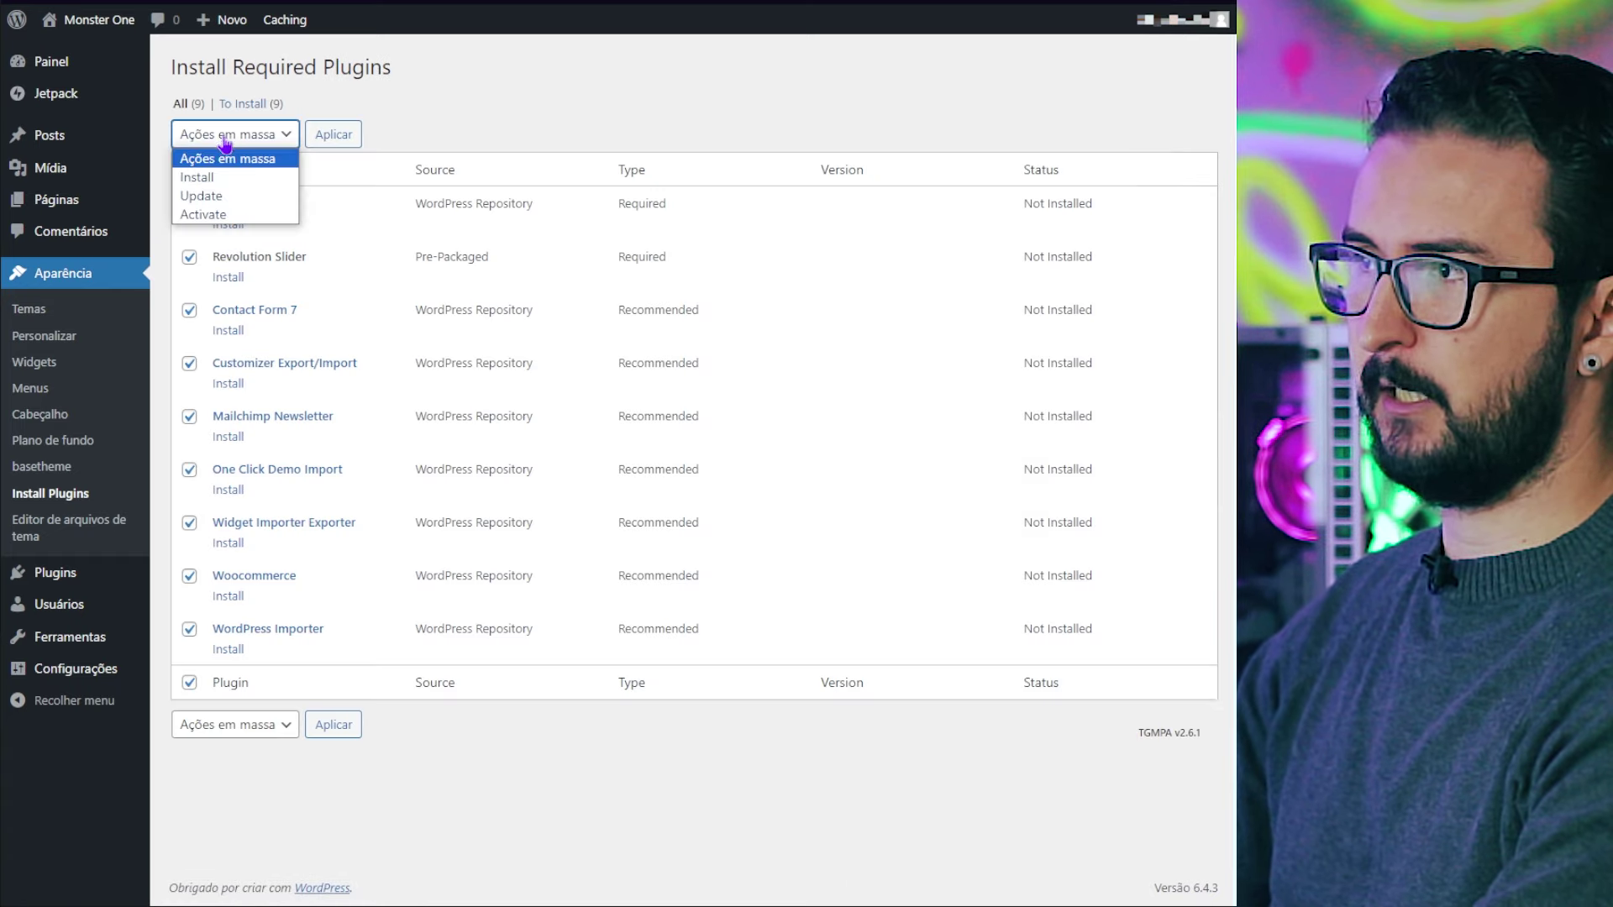
{"action": "left_click", "coordinate": [248, 175]}
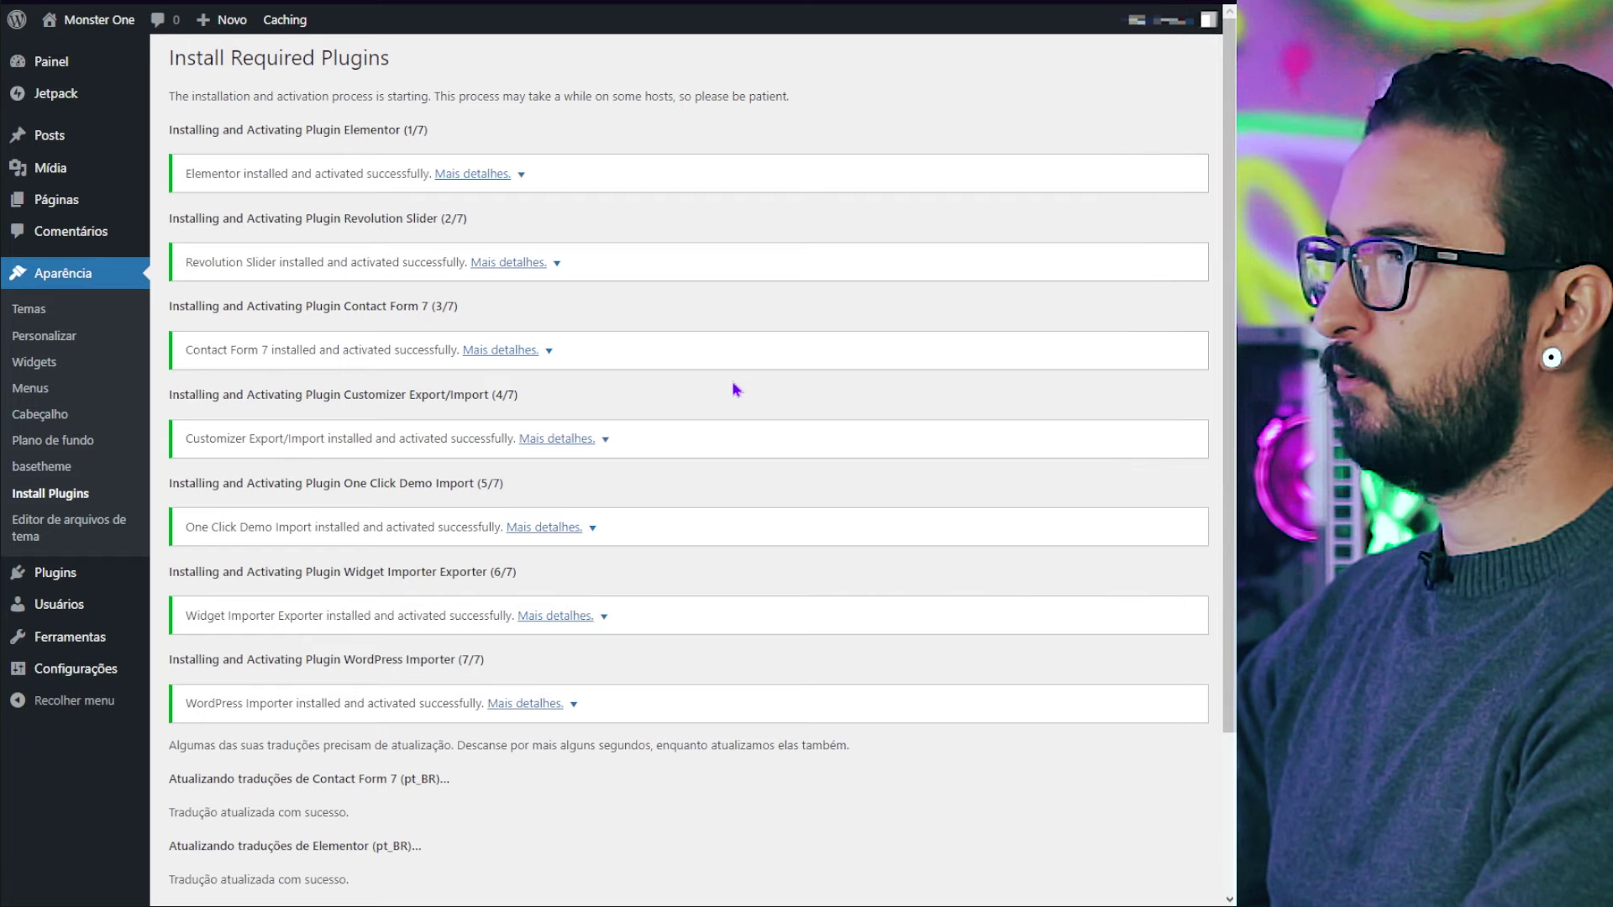
{"action": "scroll", "coordinate": [740, 403], "scroll_direction": "down", "scroll_amount": 3}
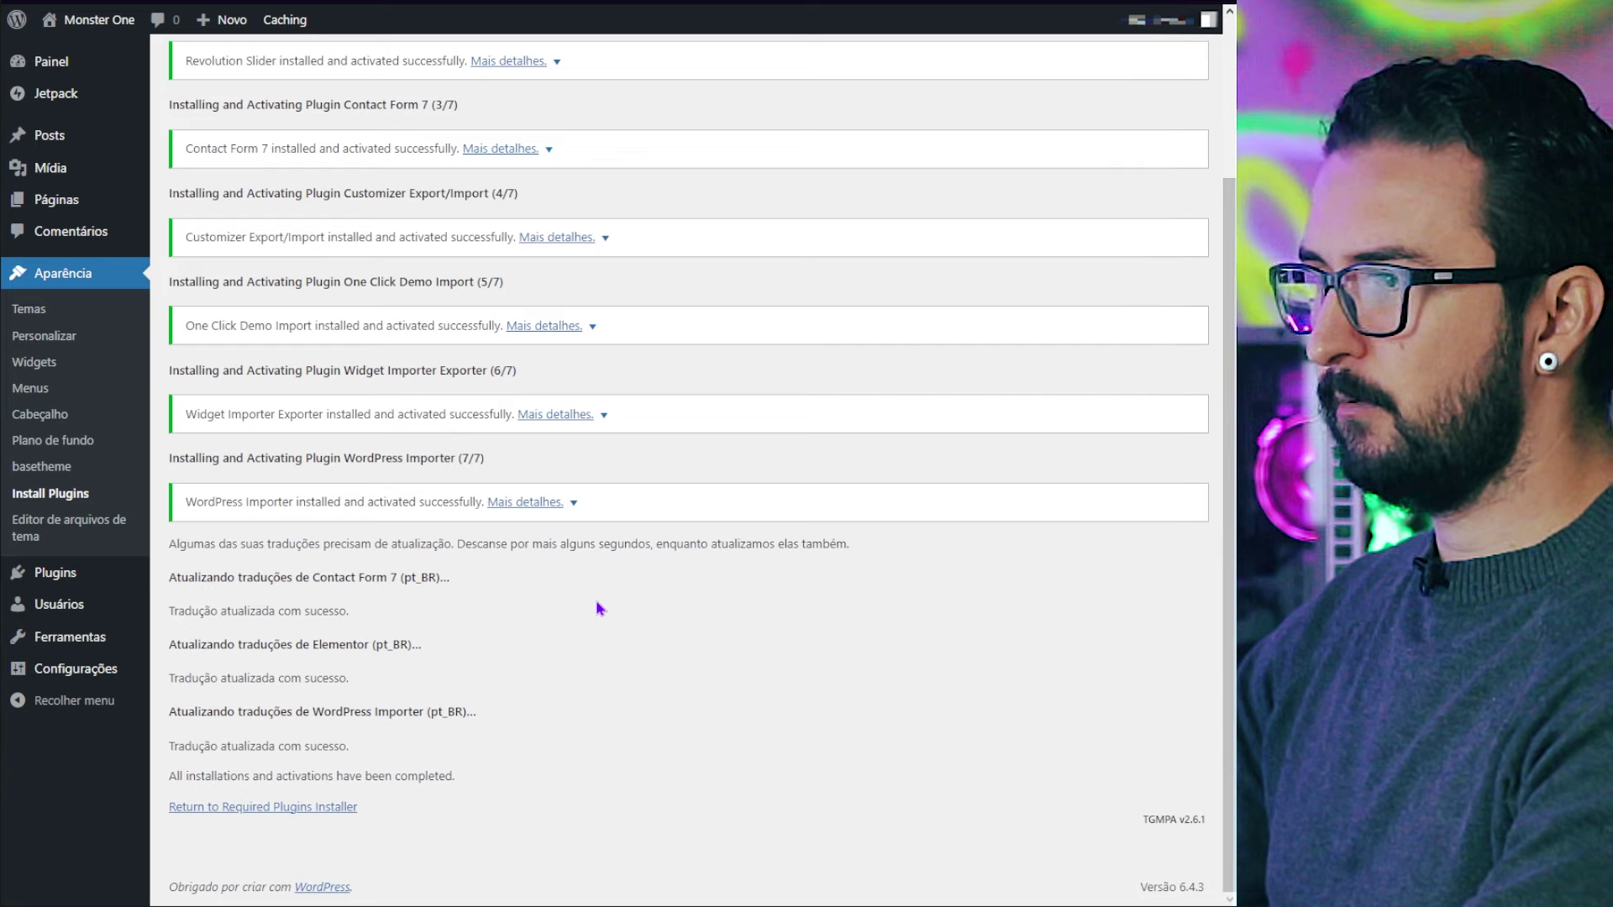
{"action": "scroll", "coordinate": [602, 598], "scroll_direction": "up", "scroll_amount": 3}
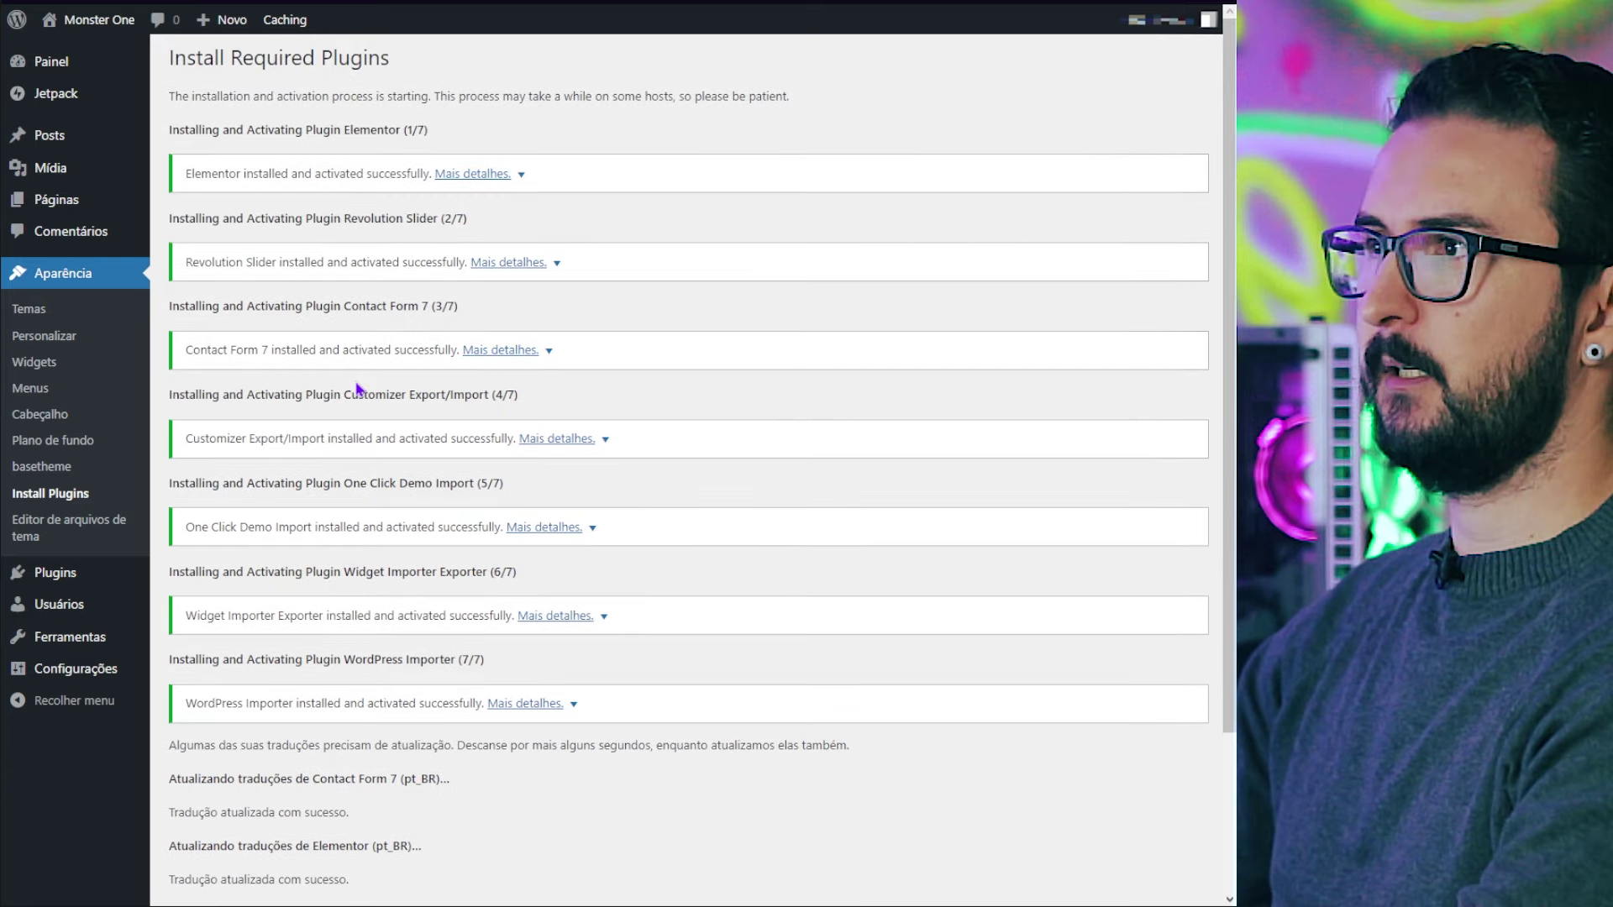
Move all existing pages, Privacy Policy and Sample Page, to the trash.
{"action": "mouse_move", "coordinate": [55, 74]}
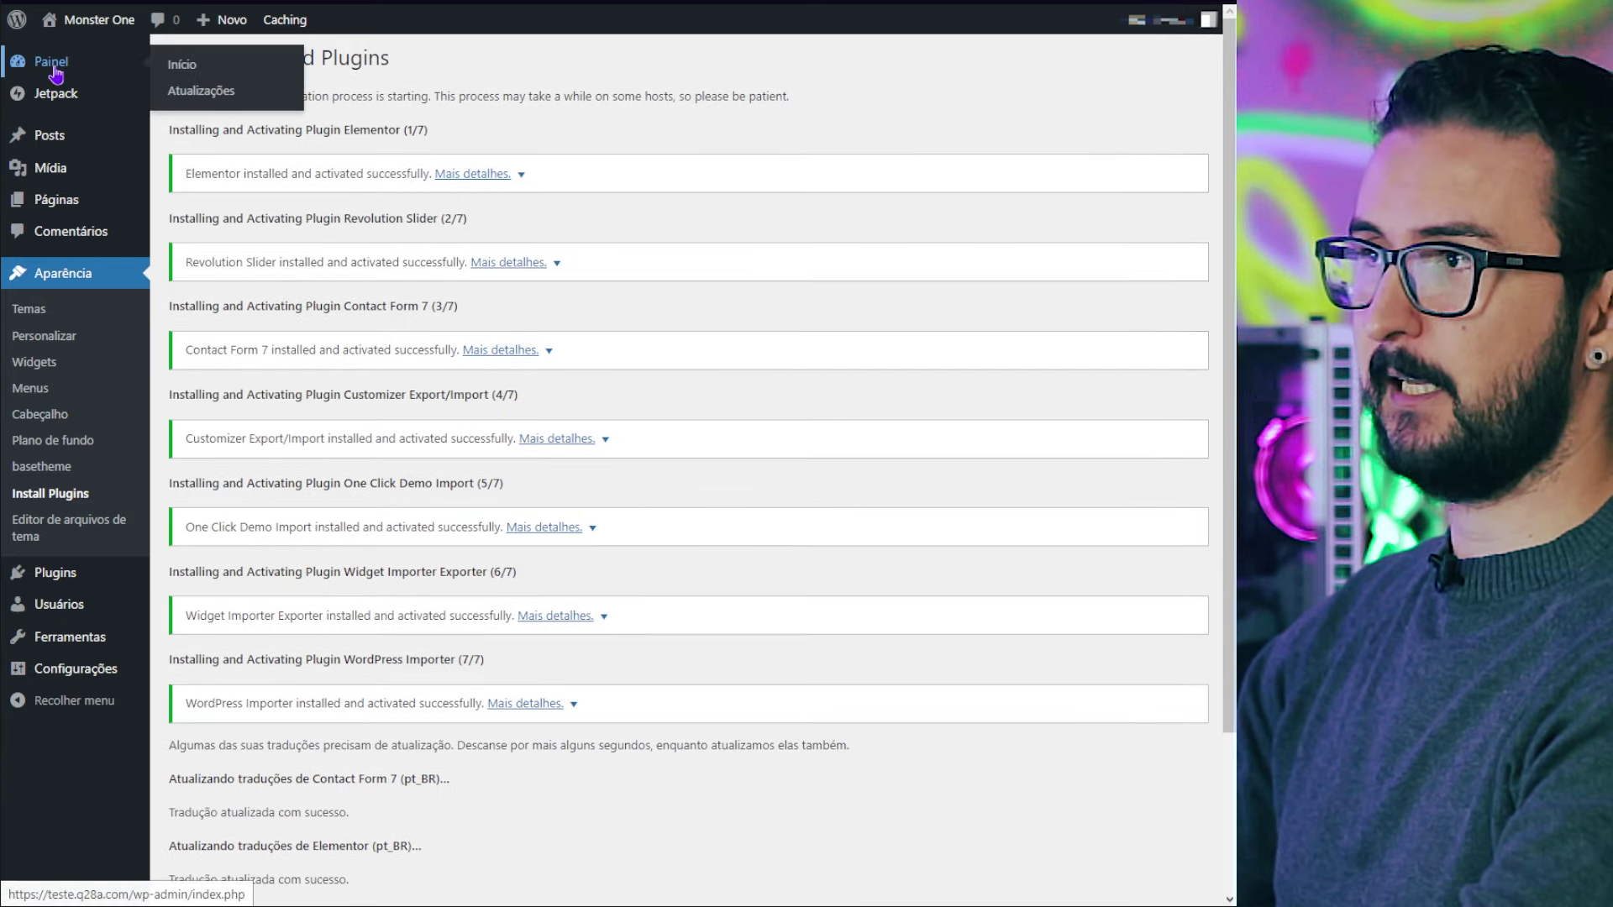
{"action": "left_click", "coordinate": [56, 201]}
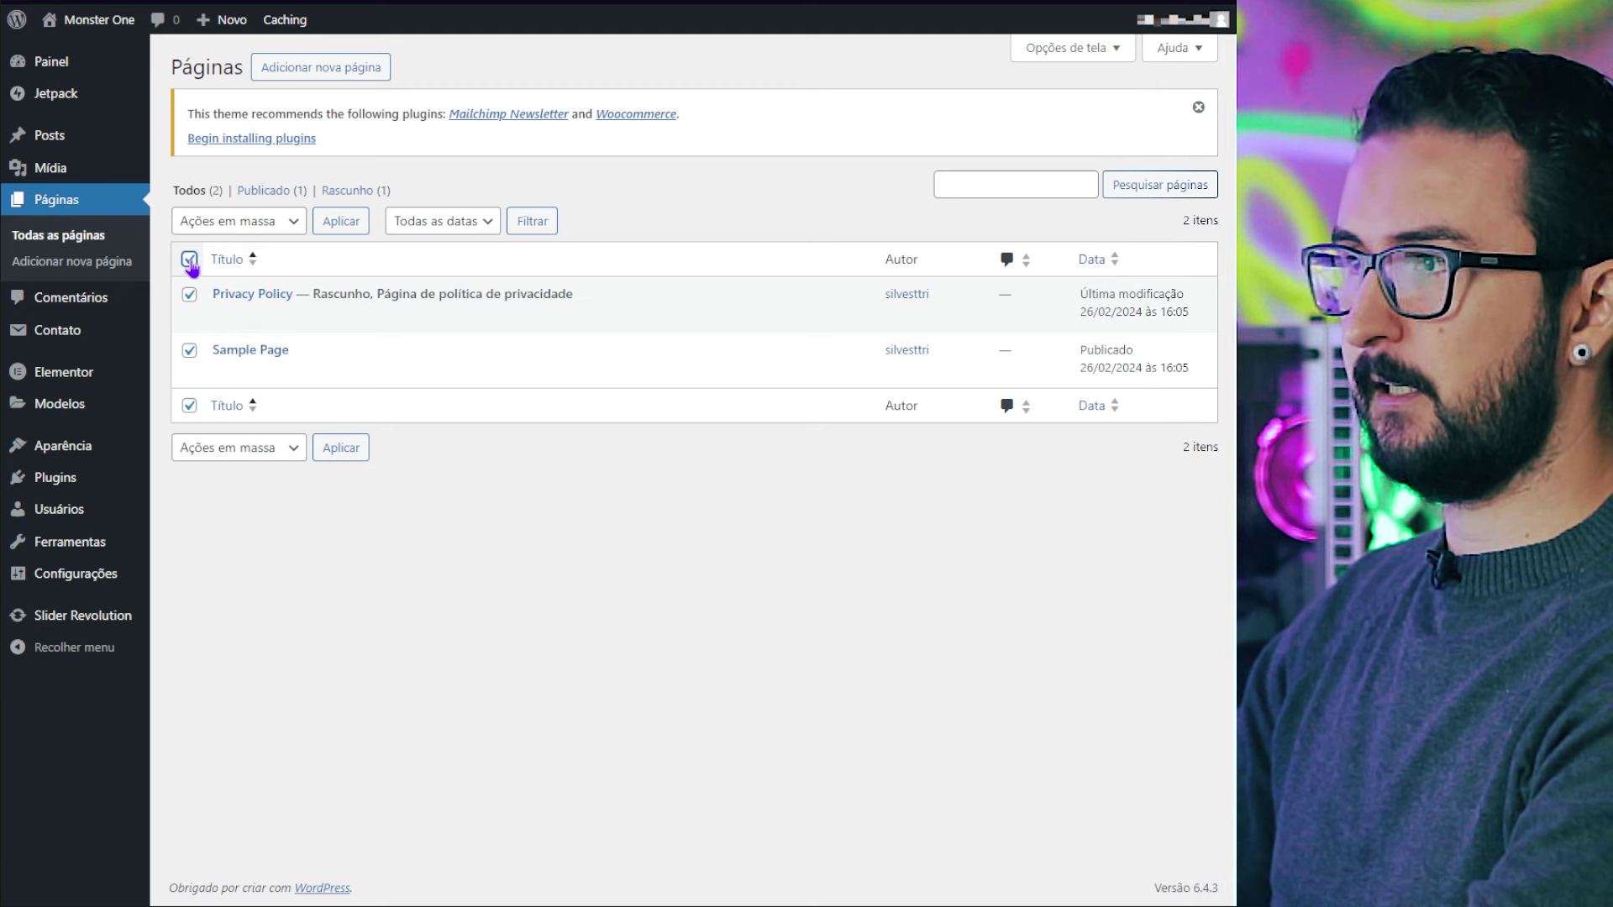
{"action": "left_click", "coordinate": [273, 222]}
{"action": "left_click", "coordinate": [236, 284]}
{"action": "left_click", "coordinate": [335, 226]}
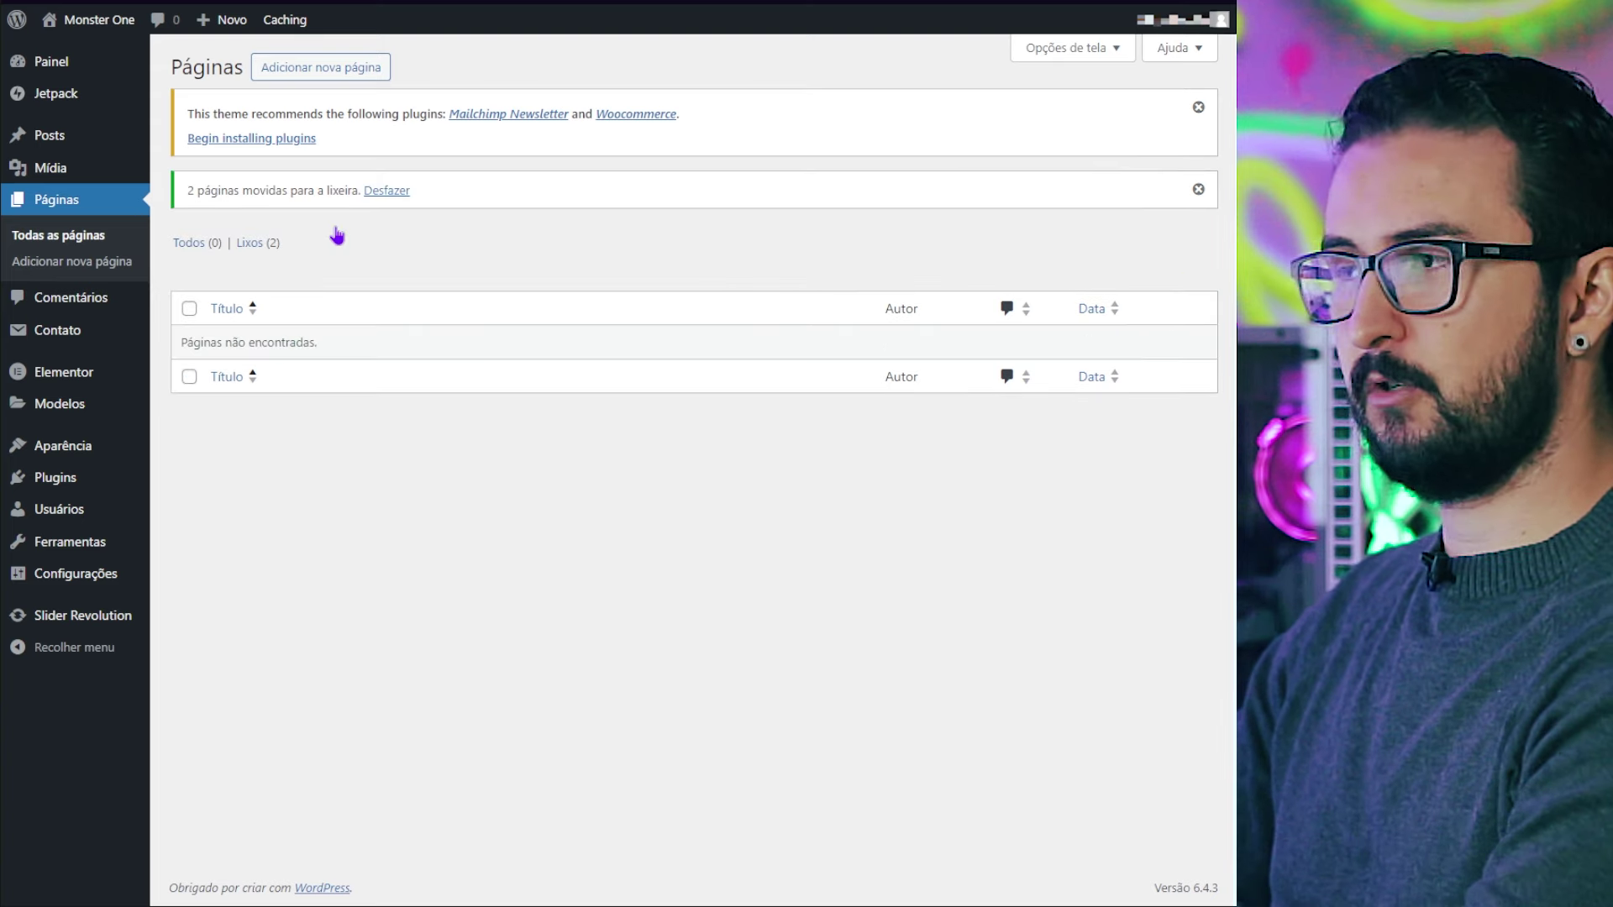
Permanently delete the Privacy Policy and Sample Page pages from the trash.
{"action": "left_click", "coordinate": [248, 244]}
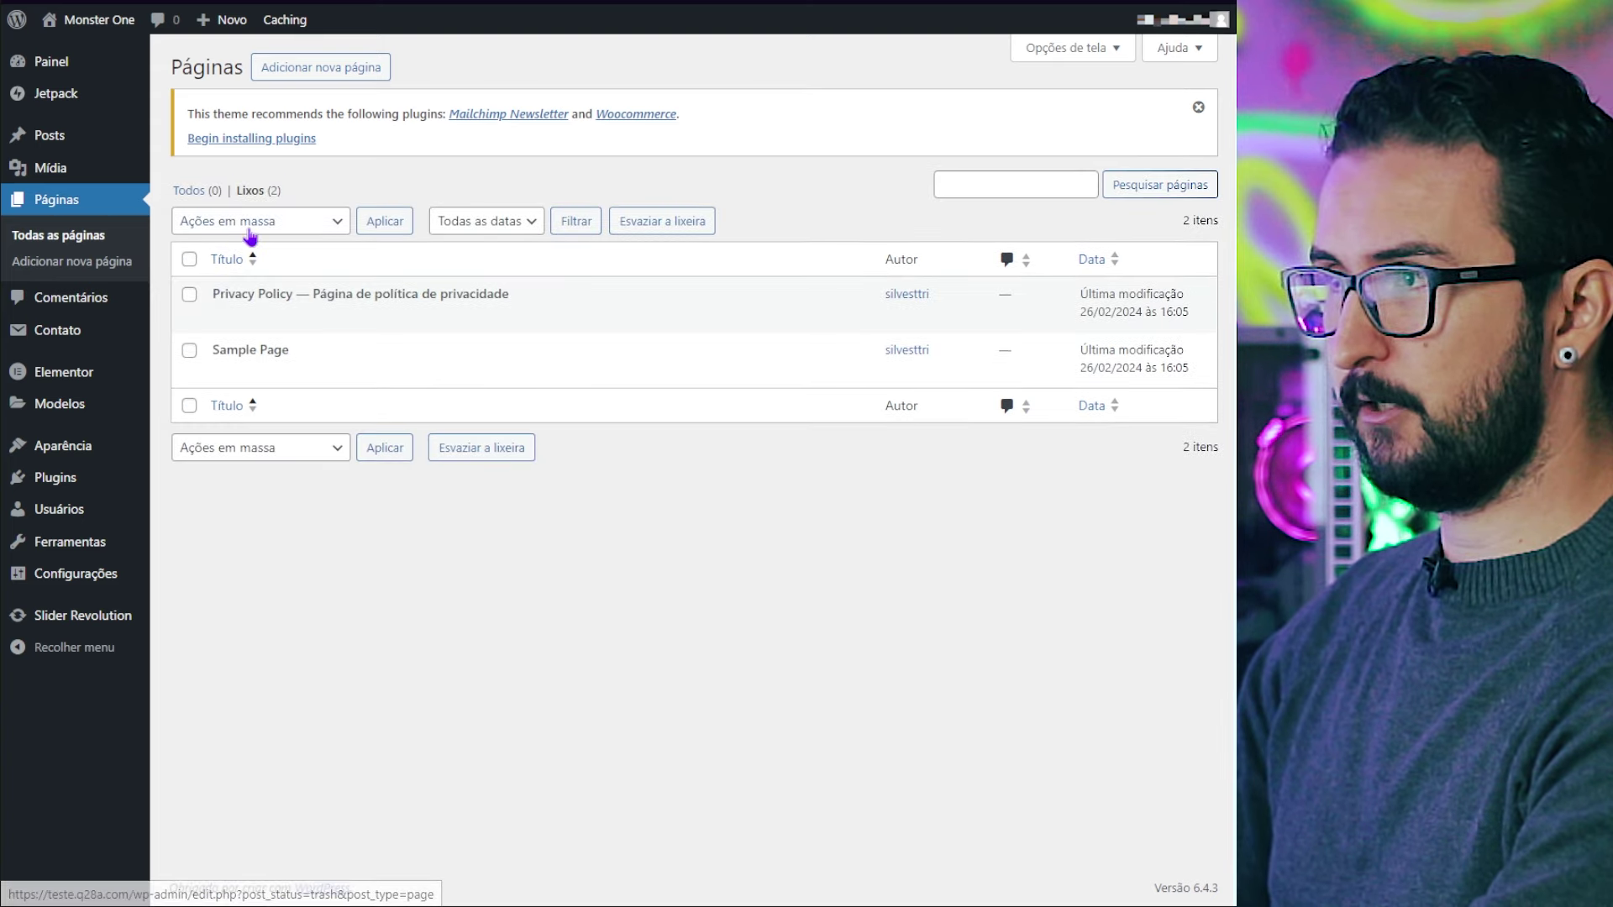
{"action": "left_click", "coordinate": [189, 259]}
{"action": "left_click", "coordinate": [252, 222]}
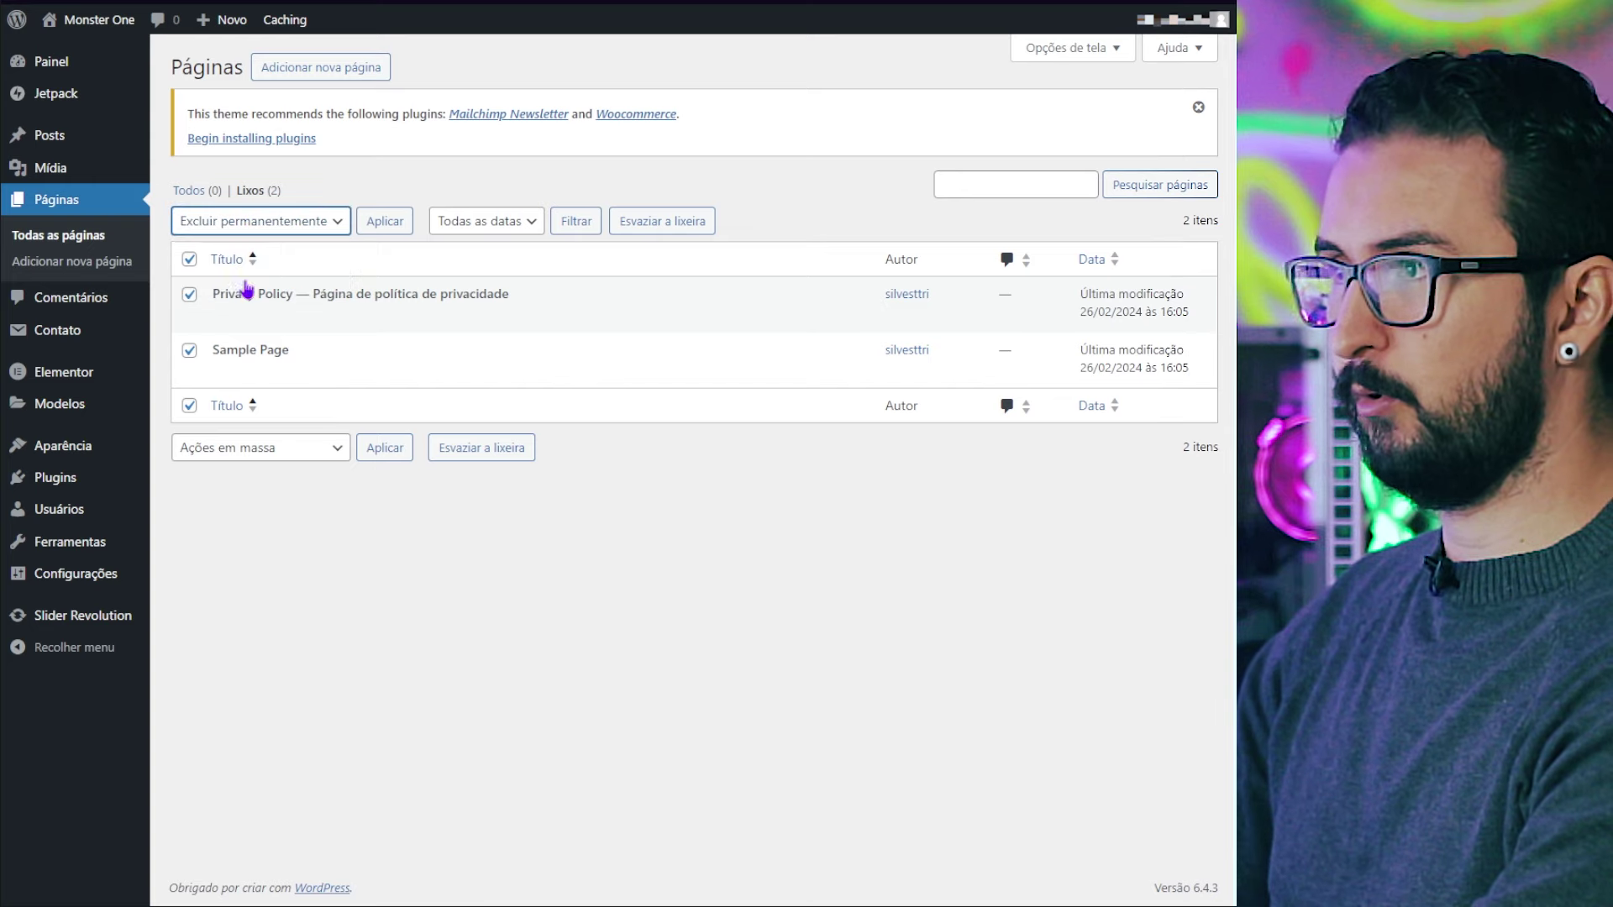
{"action": "left_click", "coordinate": [248, 284]}
{"action": "left_click", "coordinate": [395, 223]}
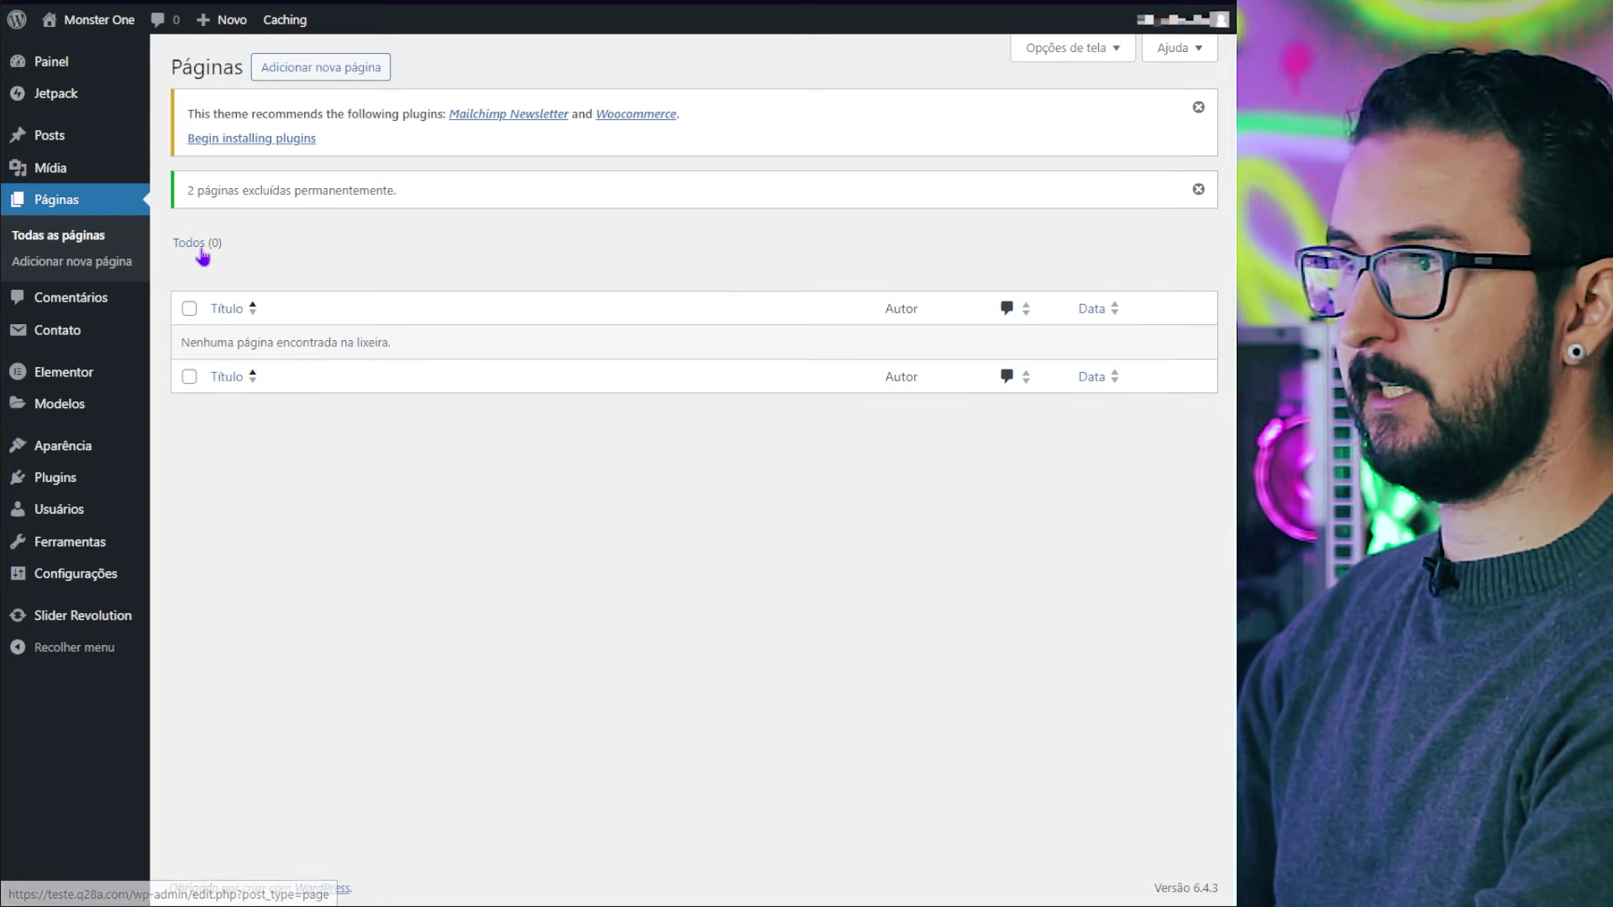
Import the Fectfolio demo data with One Click Demo Import, without adding the optional All in One SEO and MonsterInsights plugins.
{"action": "mouse_move", "coordinate": [136, 462]}
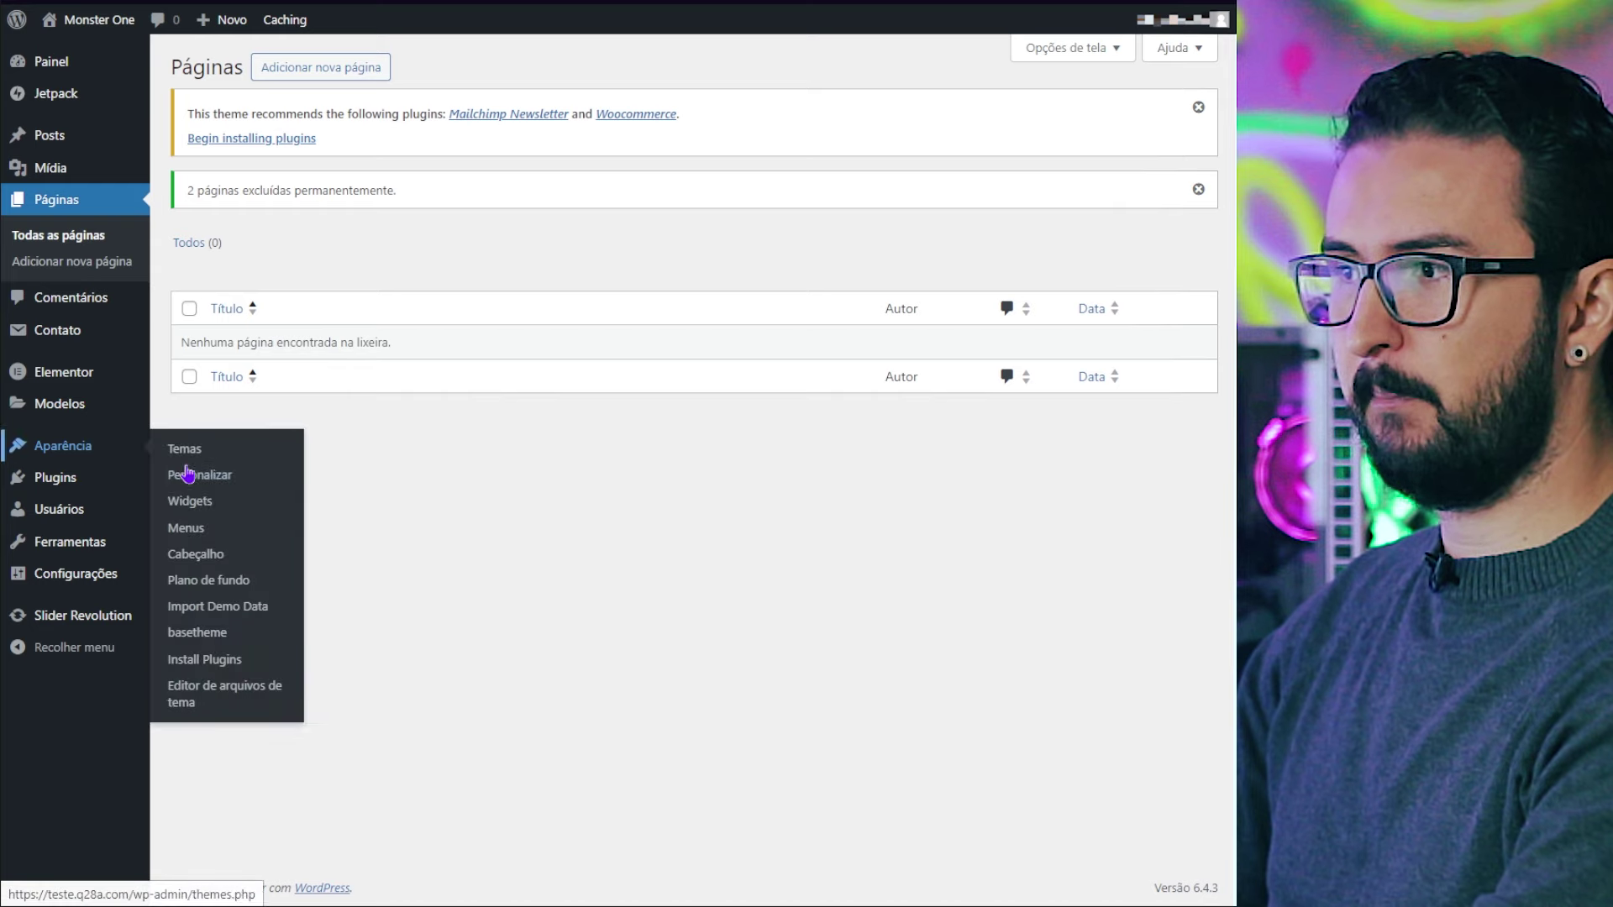
{"action": "left_click", "coordinate": [217, 620]}
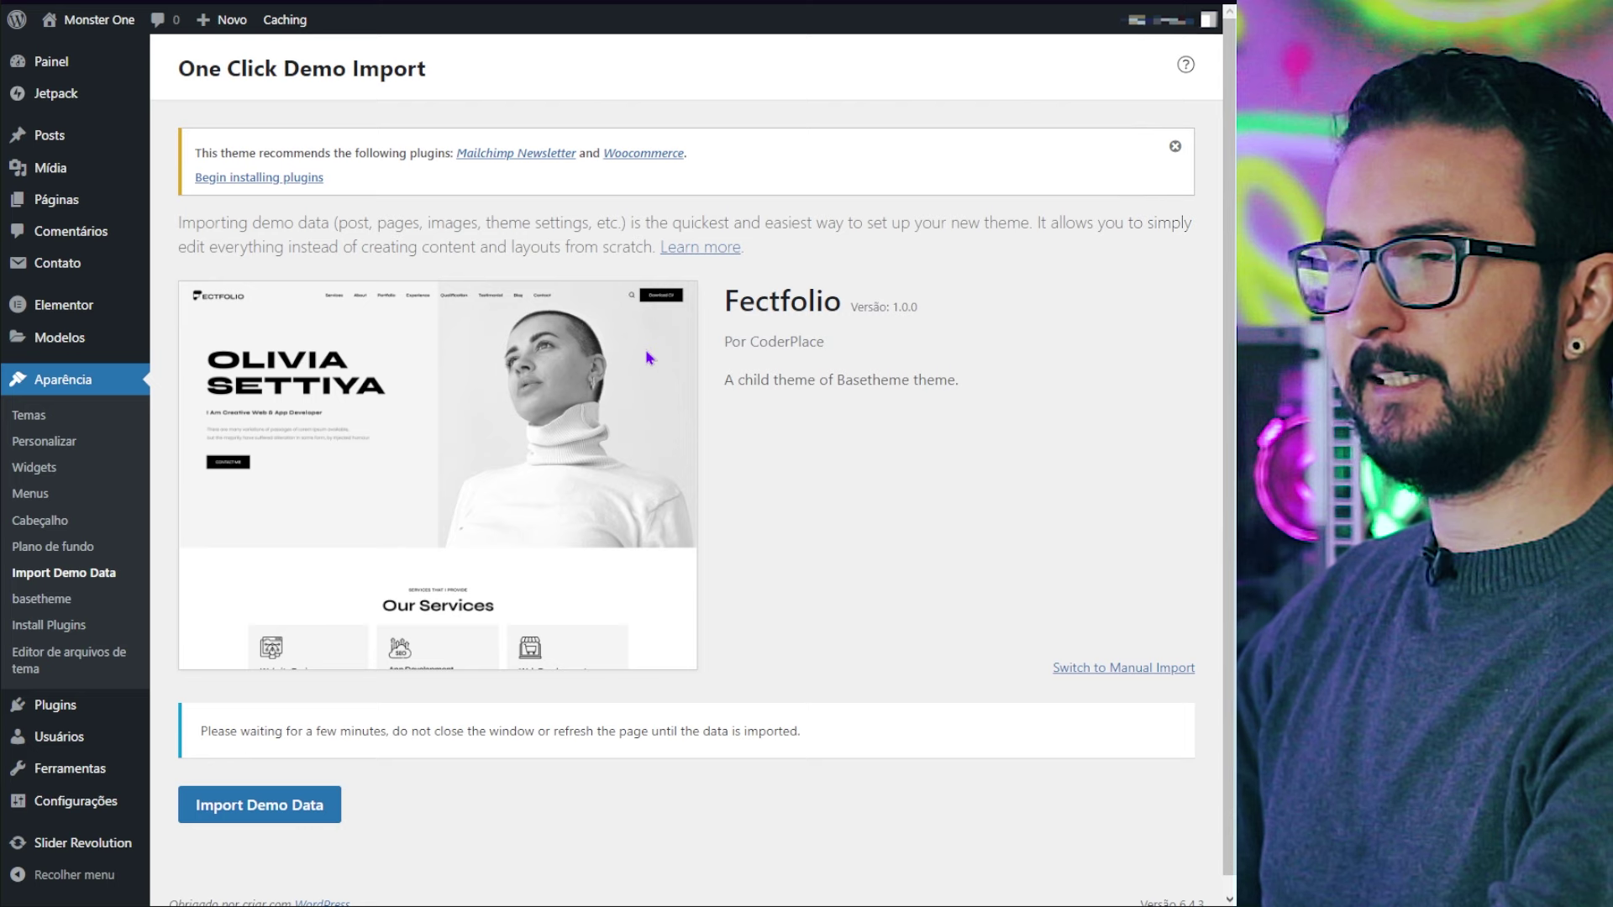
{"action": "left_click", "coordinate": [273, 811]}
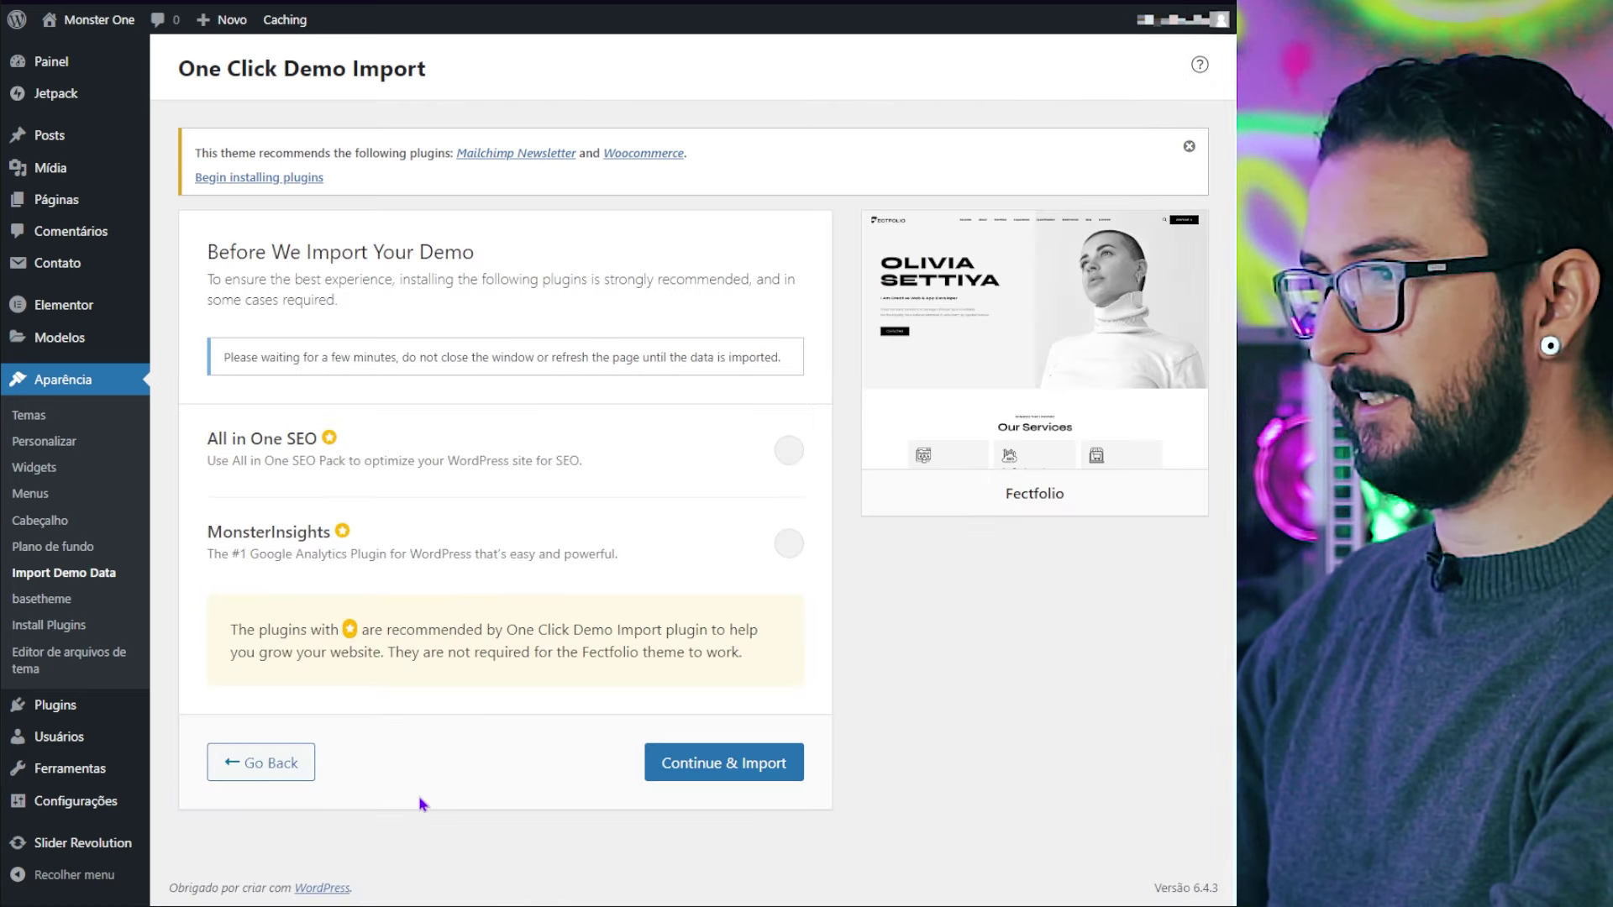
{"action": "left_click", "coordinate": [750, 766]}
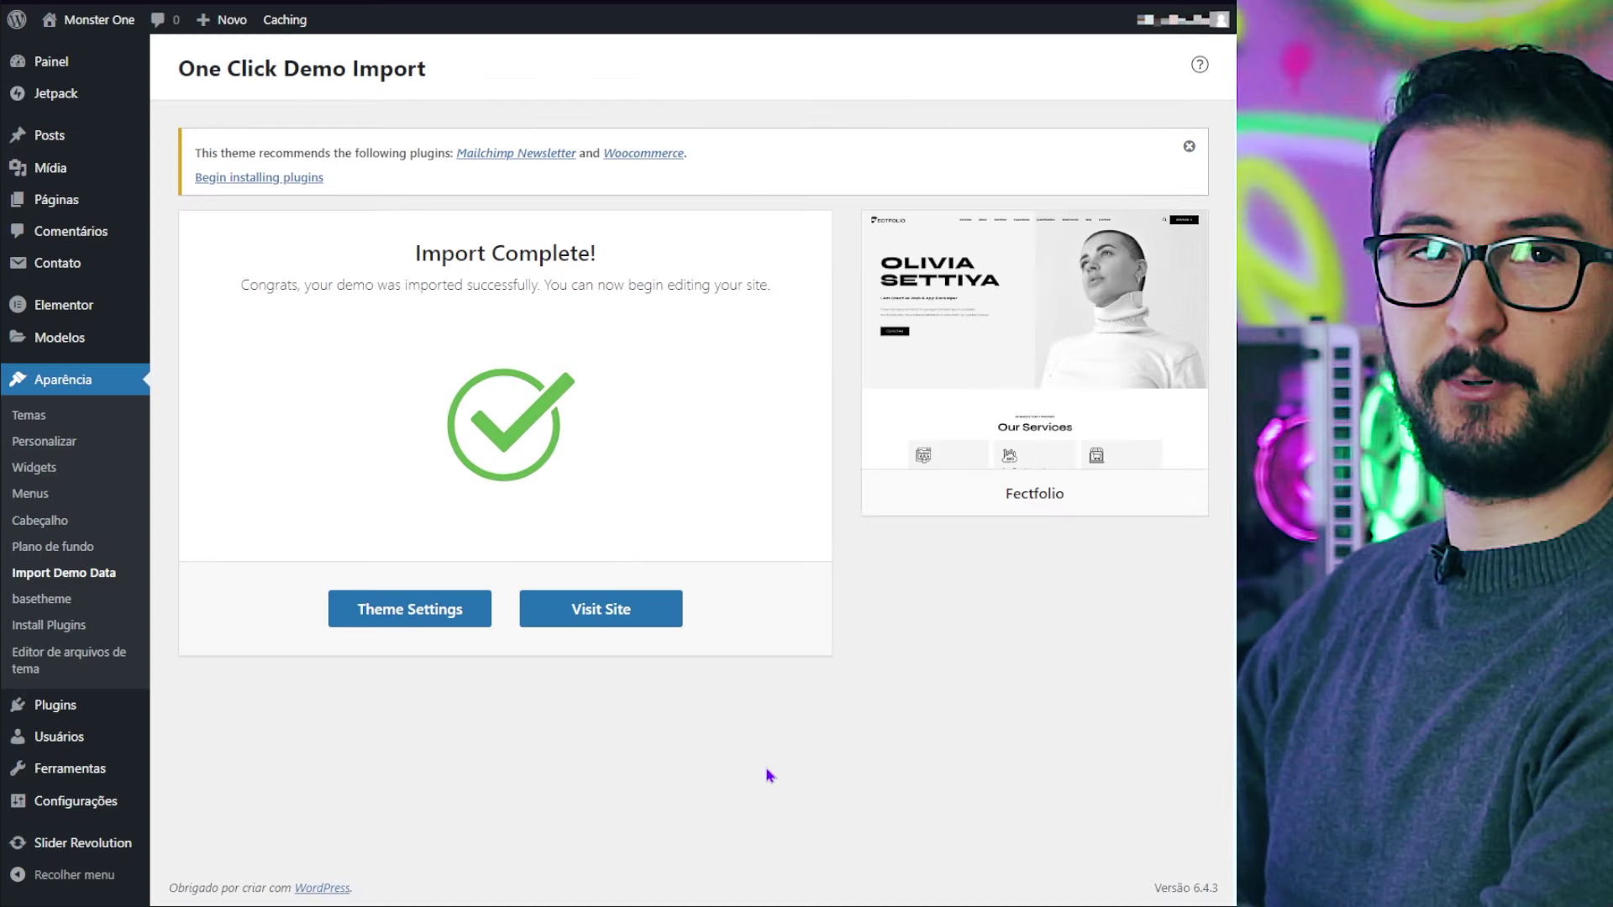
Visit the imported site and review its hero, services, about and portfolio sections, trying out the portfolio carousel.
{"action": "left_click", "coordinate": [602, 618]}
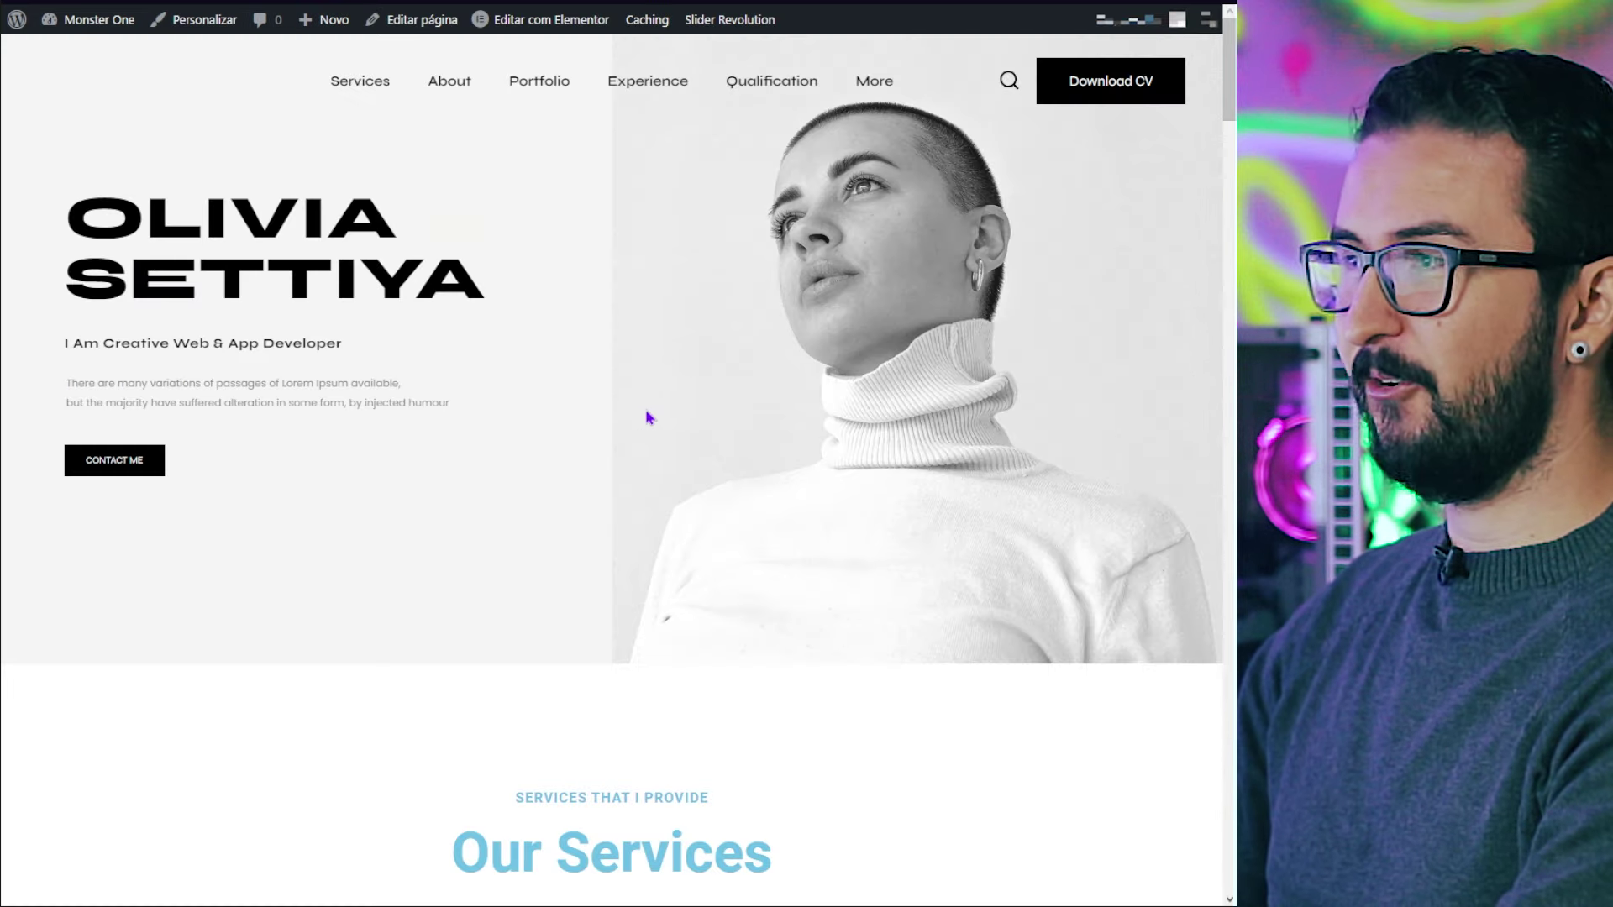
{"action": "scroll", "coordinate": [654, 395], "scroll_direction": "down", "scroll_amount": 3}
{"action": "scroll", "coordinate": [663, 460], "scroll_direction": "down", "scroll_amount": 8}
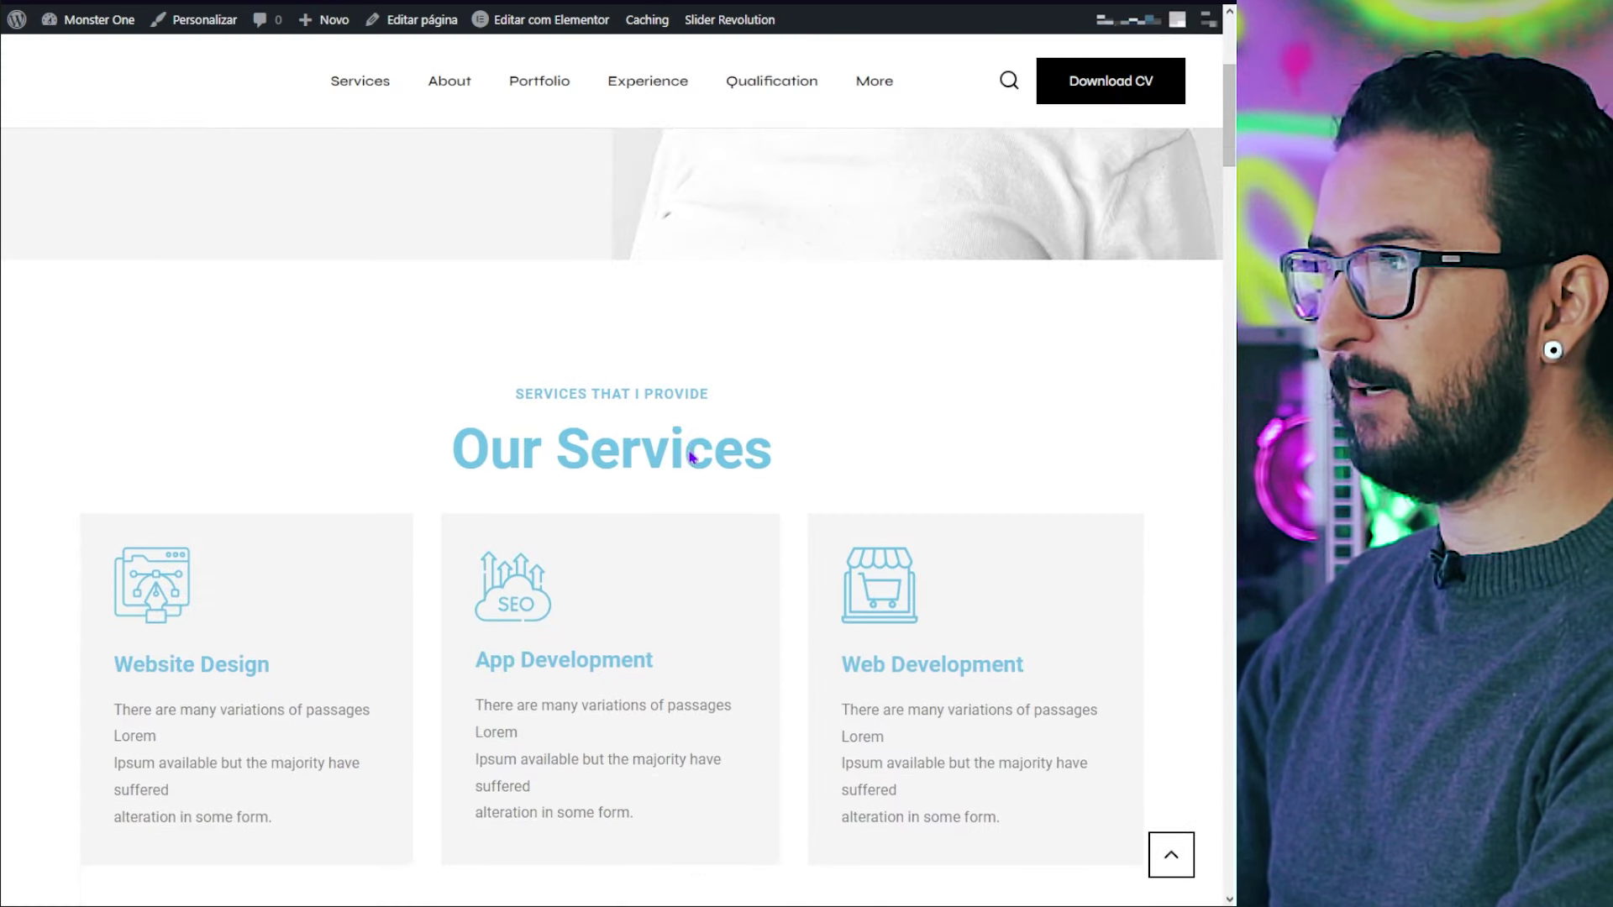
{"action": "scroll", "coordinate": [728, 490], "scroll_direction": "down", "scroll_amount": 8}
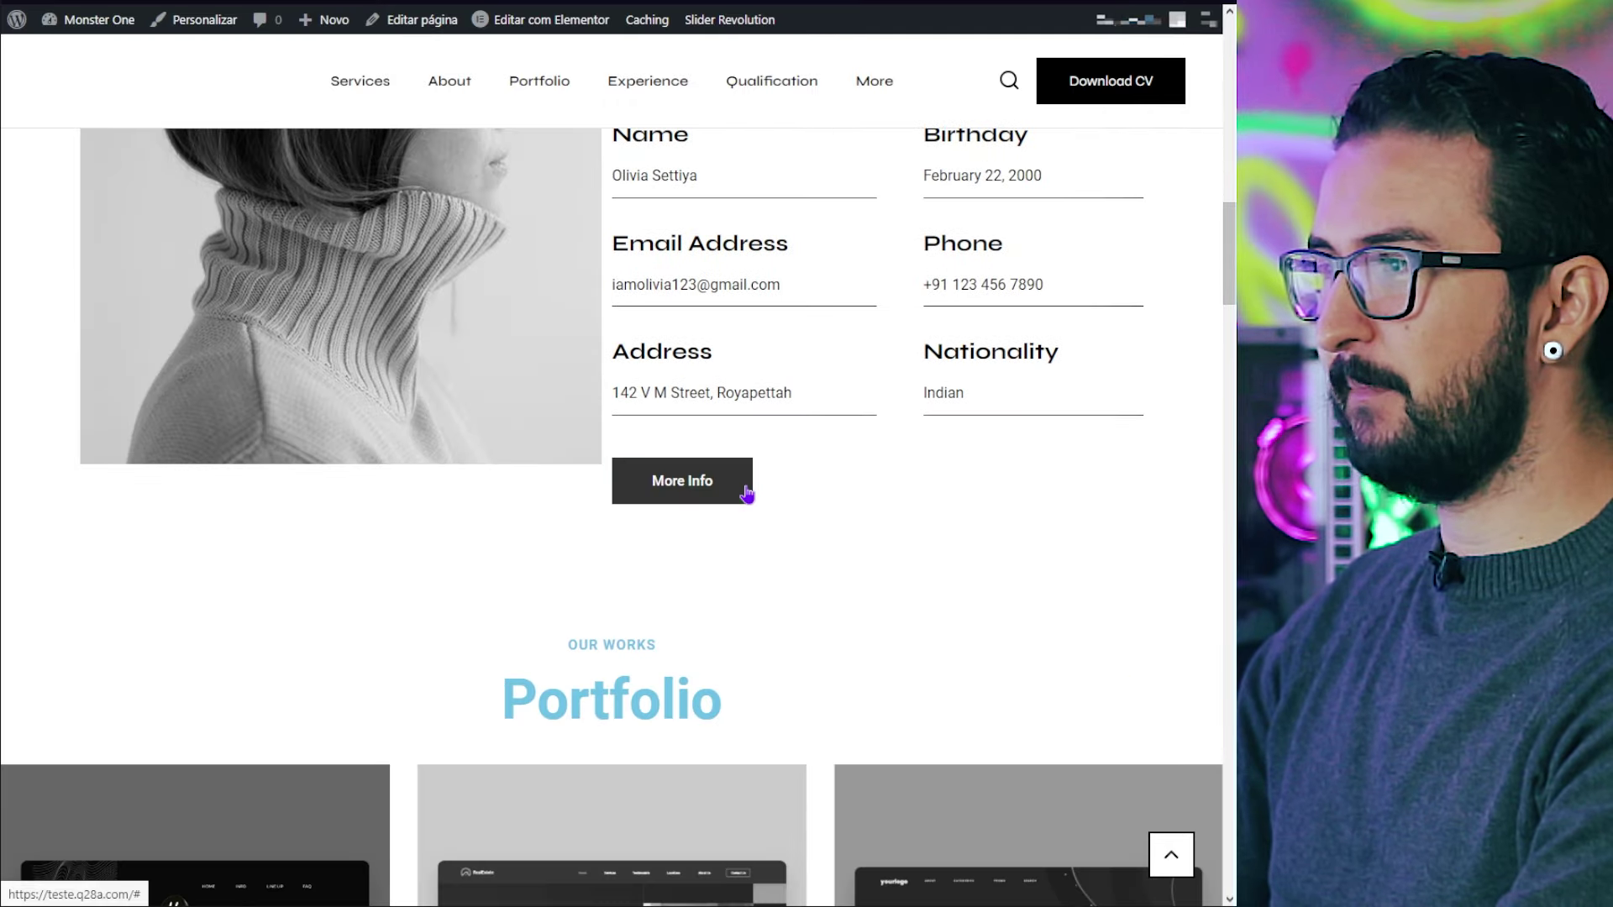
{"action": "scroll", "coordinate": [745, 493], "scroll_direction": "down", "scroll_amount": 3}
{"action": "scroll", "coordinate": [828, 510], "scroll_direction": "down", "scroll_amount": 4}
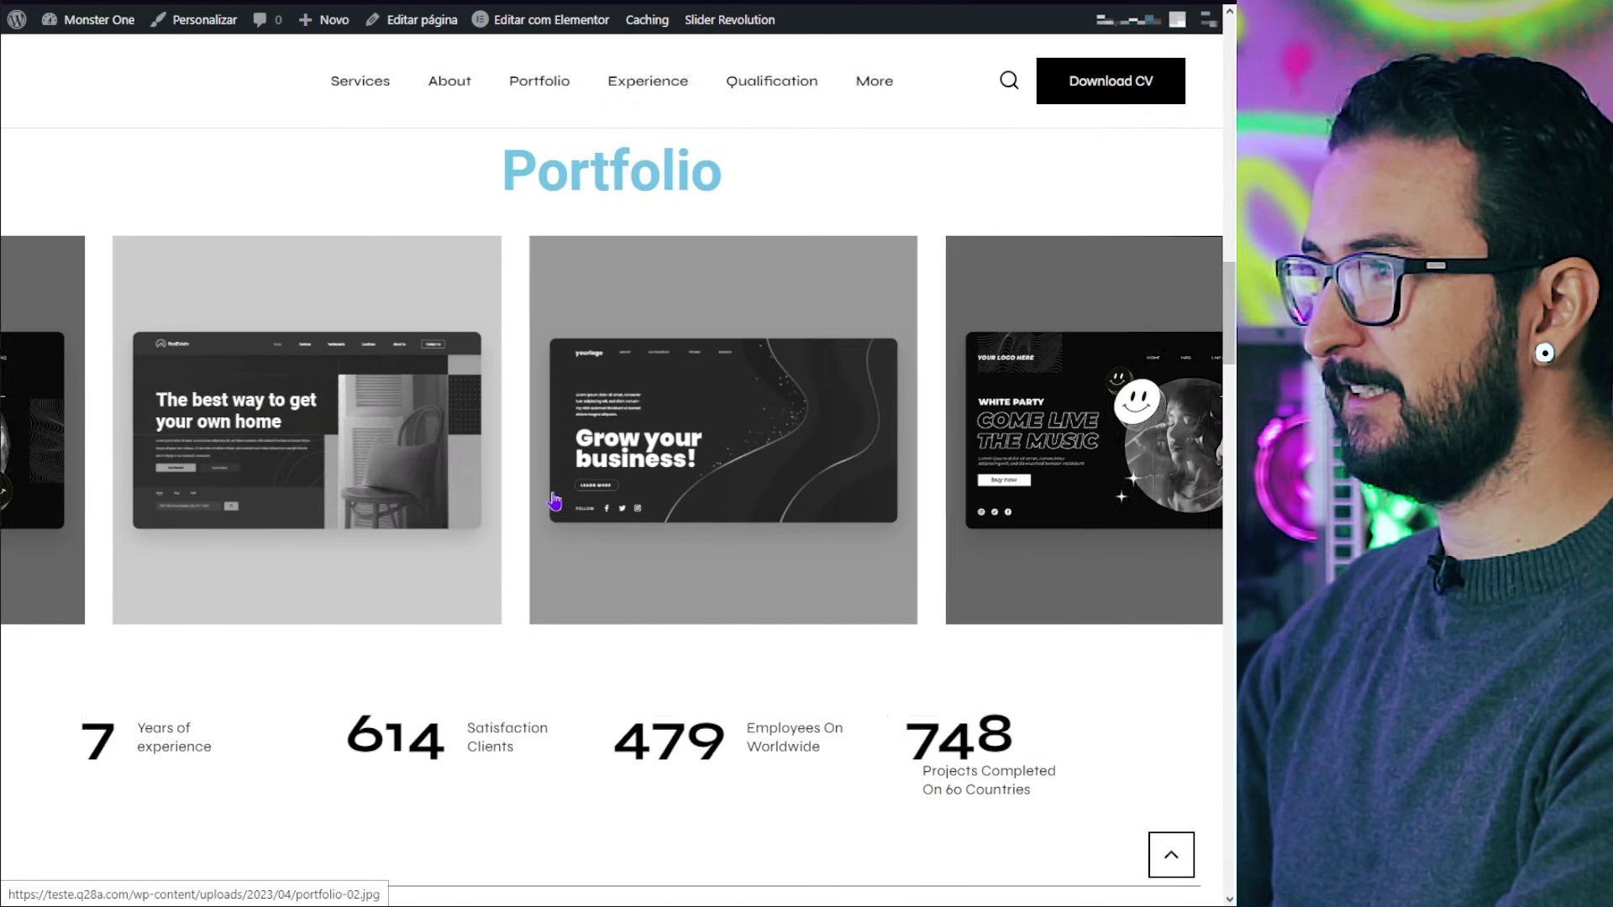
{"action": "left_click_drag", "start_coordinate": [828, 510], "coordinate": [819, 469]}
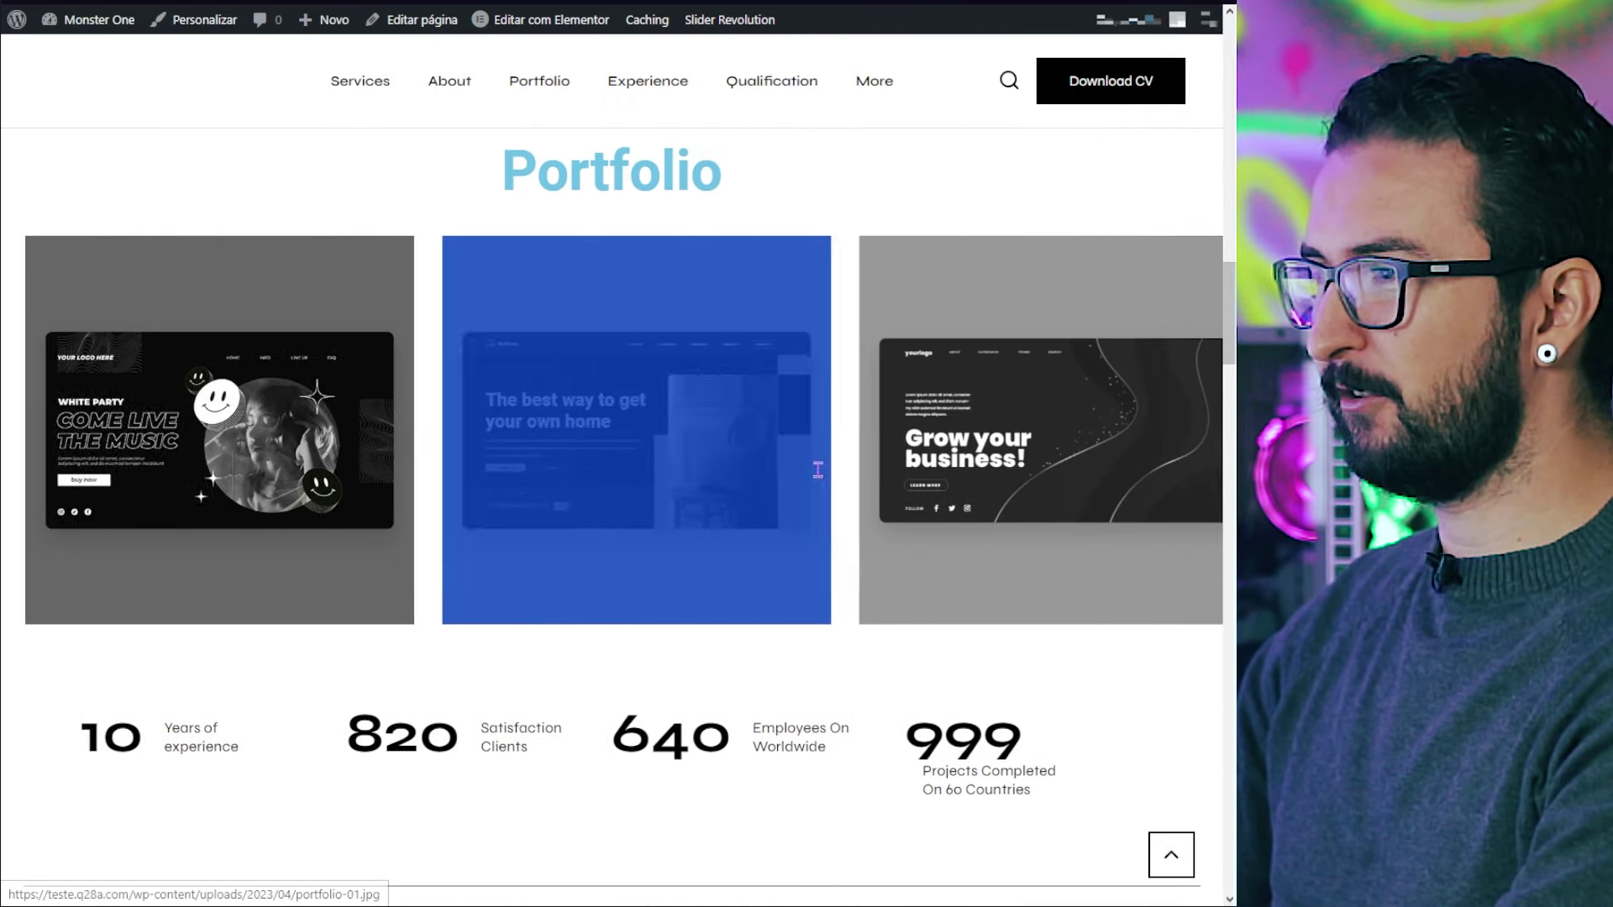
{"action": "left_click", "coordinate": [516, 468]}
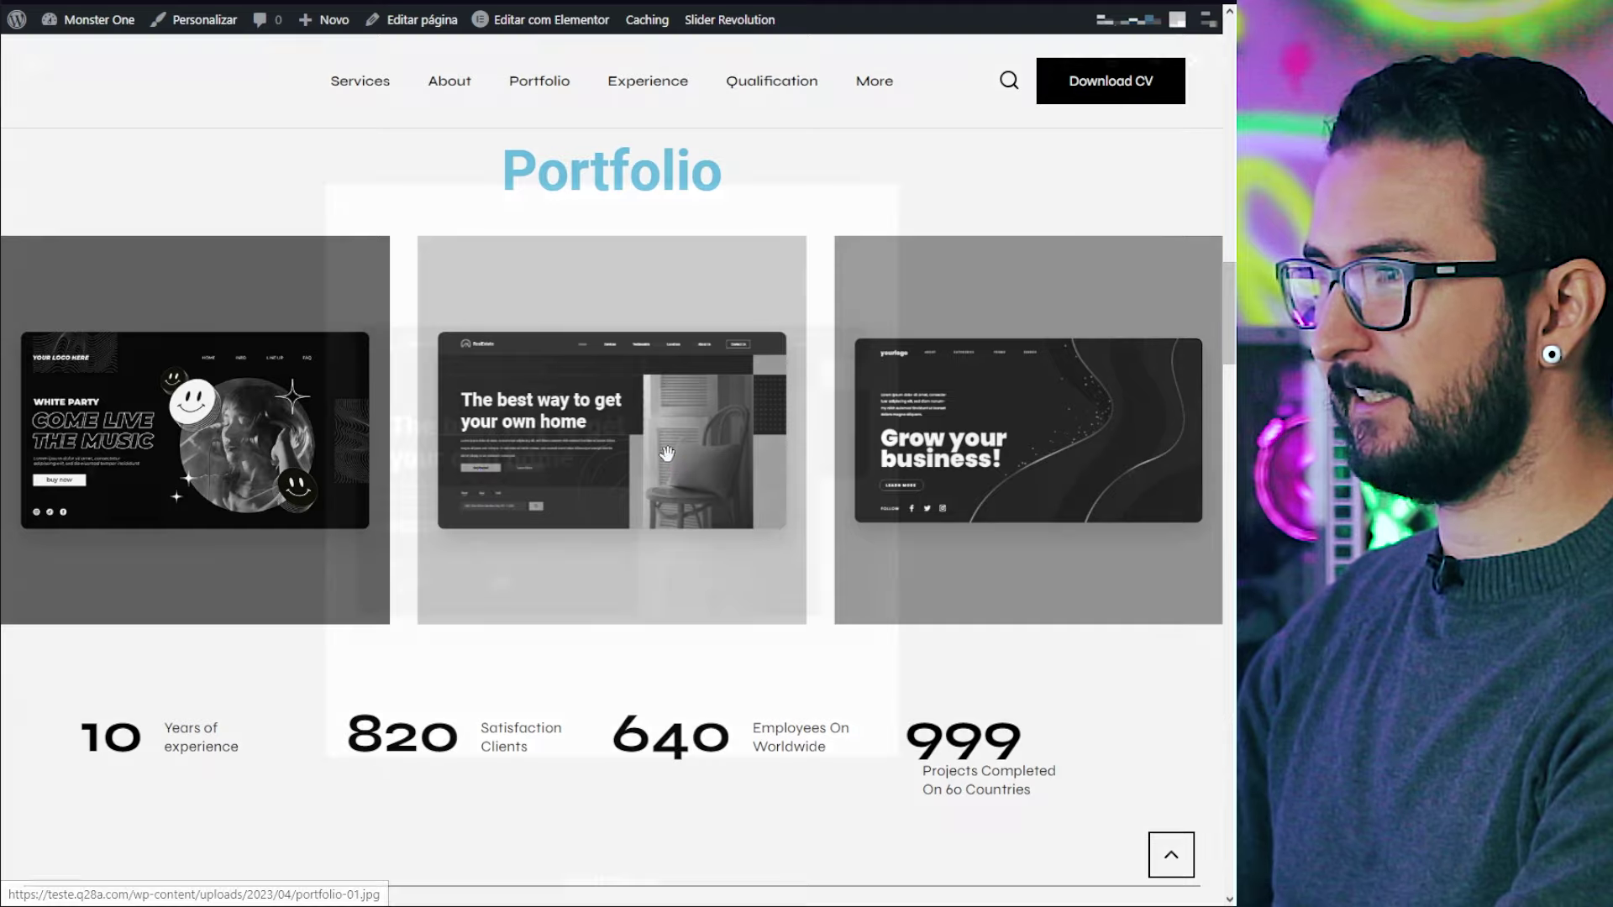
{"action": "left_click_drag", "start_coordinate": [1166, 437], "coordinate": [1061, 420]}
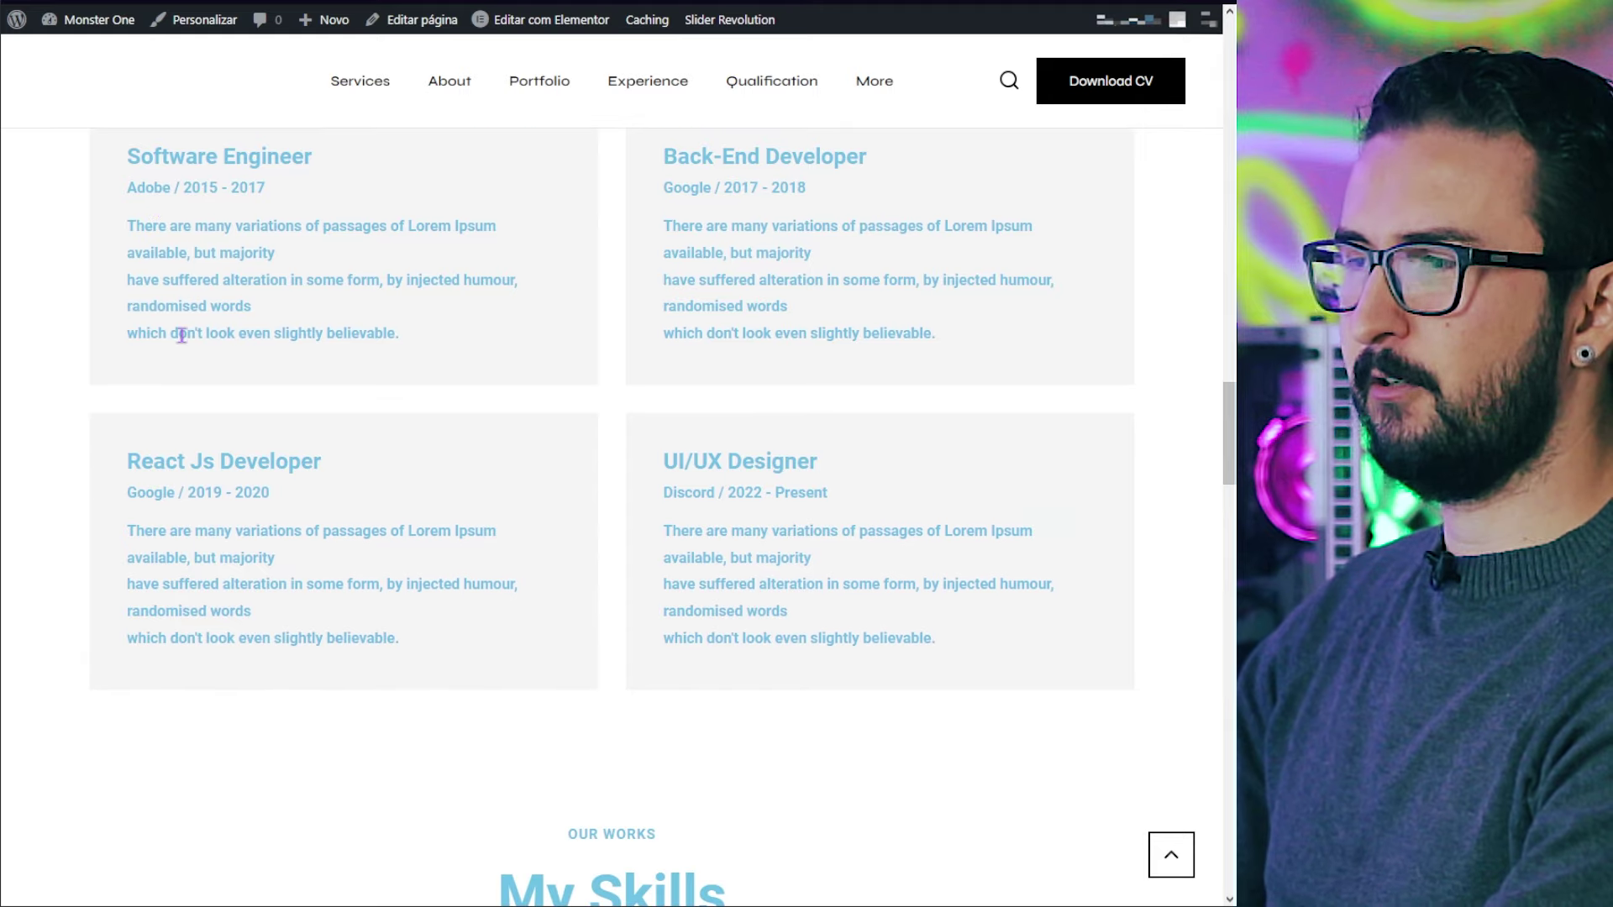
Examine the rest of the home page, from the experience and skills sections through education, testimonials and news to the contact form.
{"action": "scroll", "coordinate": [216, 427], "scroll_direction": "down", "scroll_amount": 2}
{"action": "scroll", "coordinate": [217, 427], "scroll_direction": "down", "scroll_amount": 2}
{"action": "left_click_drag", "start_coordinate": [729, 618], "coordinate": [497, 618]}
{"action": "left_click", "coordinate": [603, 528]}
{"action": "triple_click", "coordinate": [678, 589]}
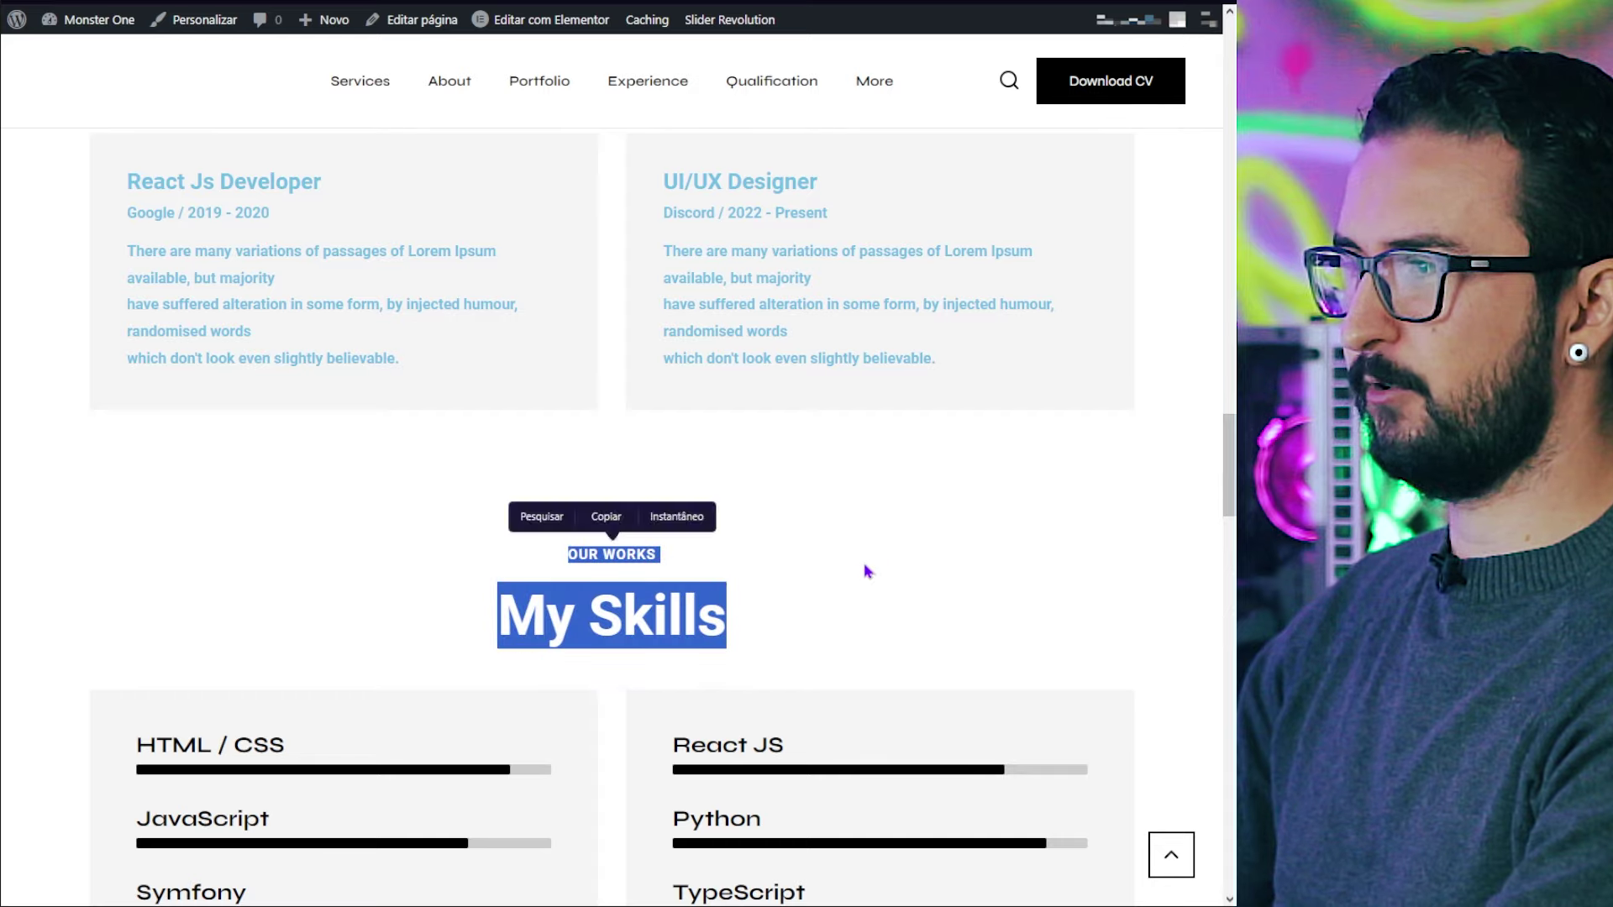
{"action": "scroll", "coordinate": [815, 523], "scroll_direction": "down", "scroll_amount": 10}
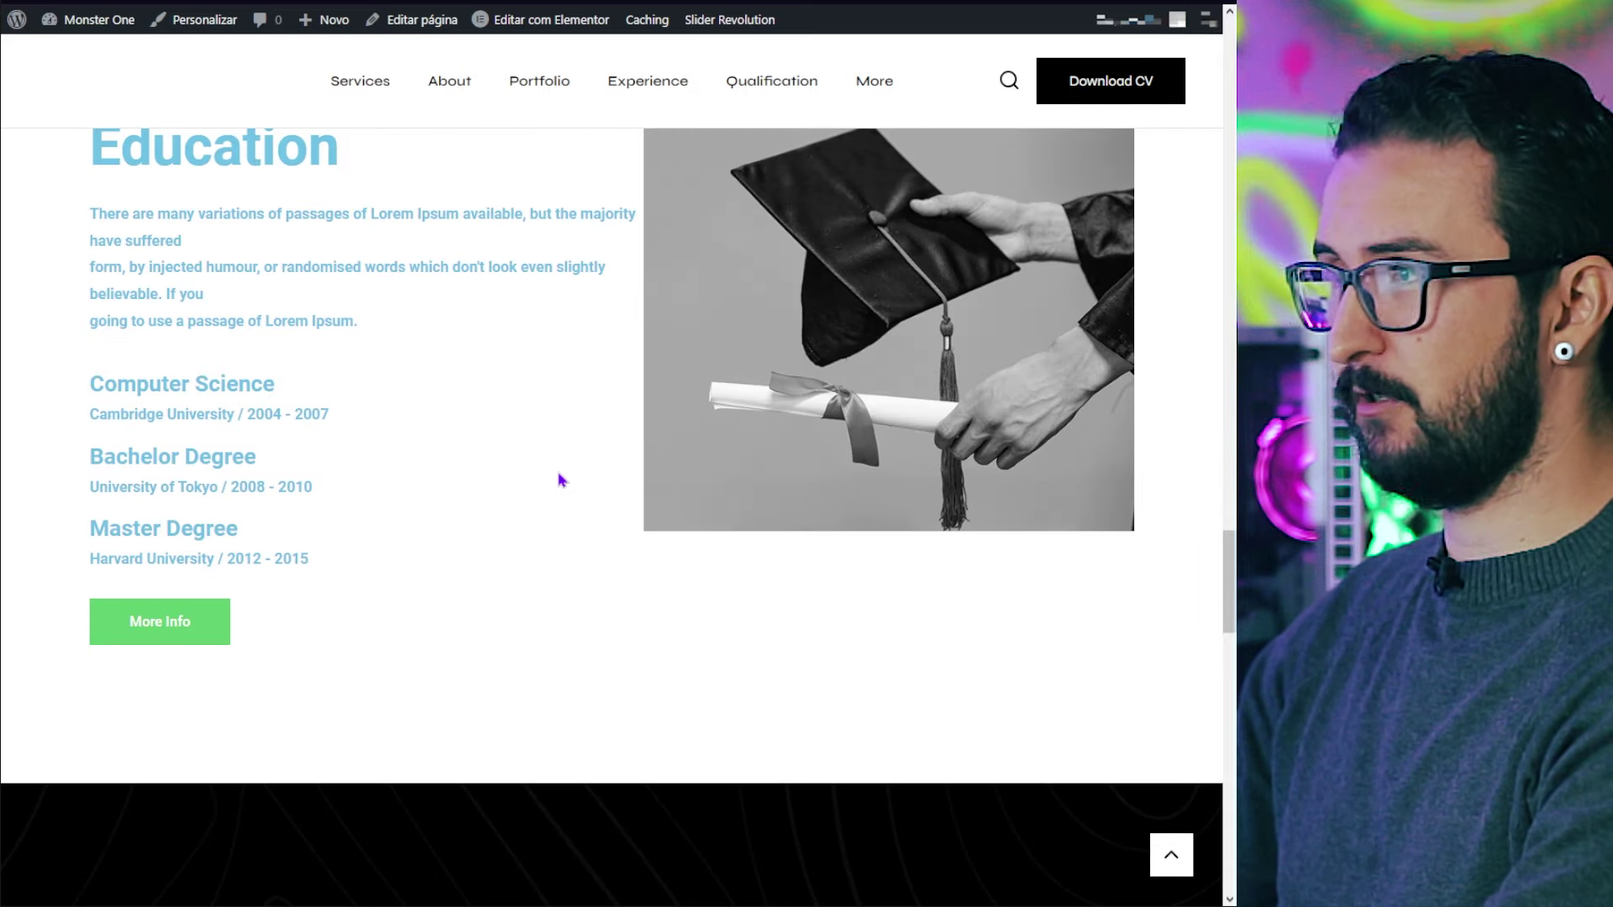
{"action": "scroll", "coordinate": [554, 480], "scroll_direction": "down", "scroll_amount": 15}
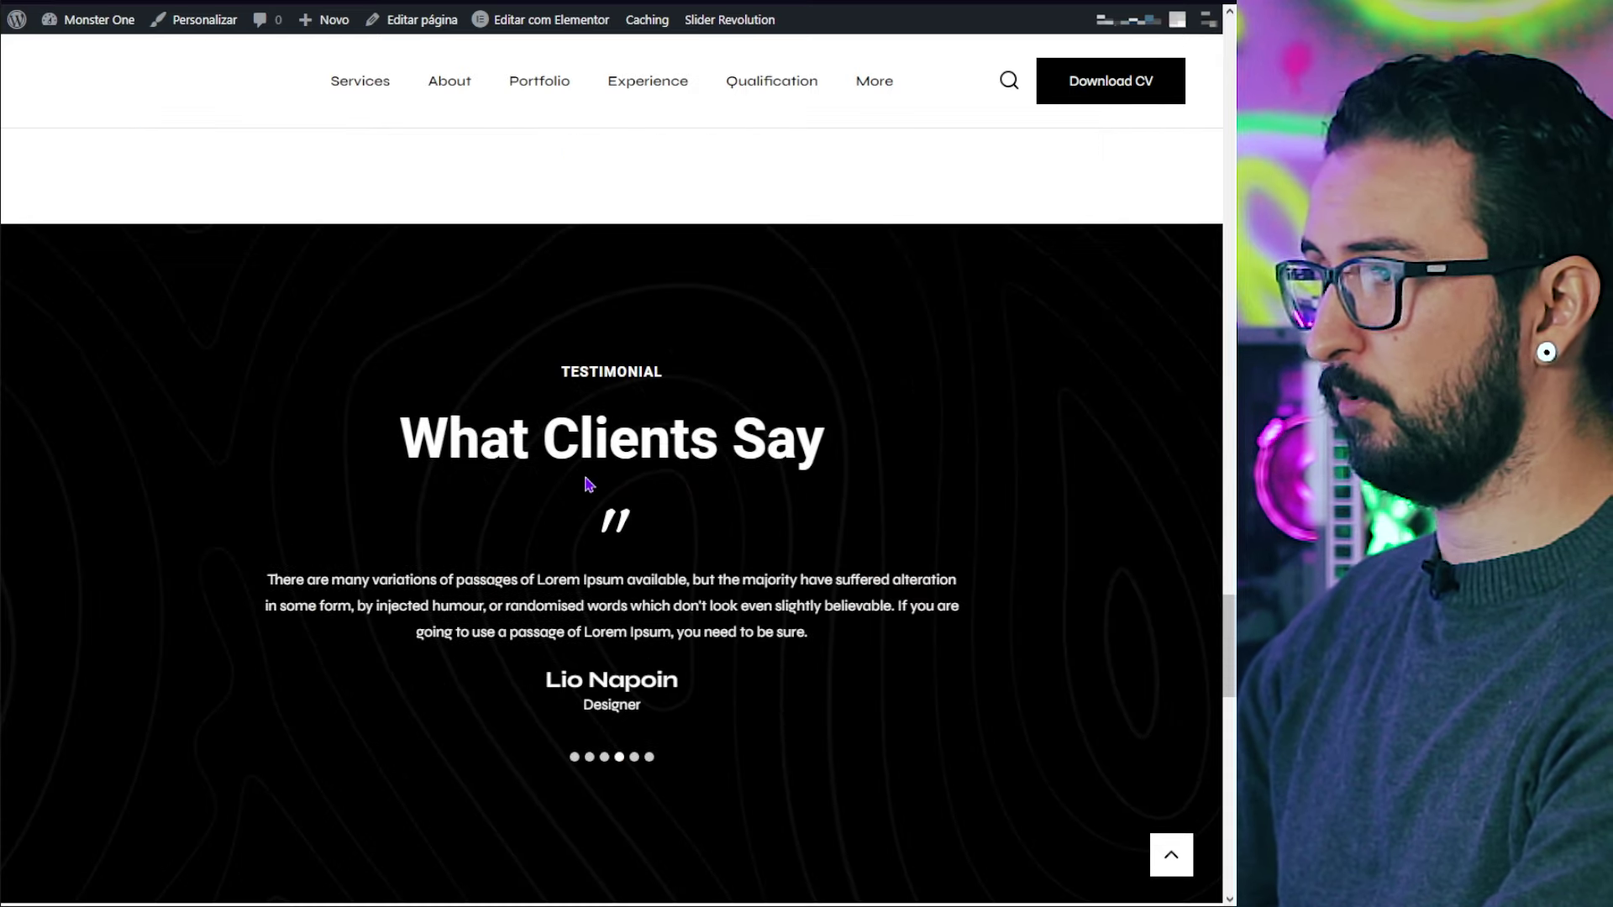
{"action": "scroll", "coordinate": [591, 481], "scroll_direction": "up", "scroll_amount": 2}
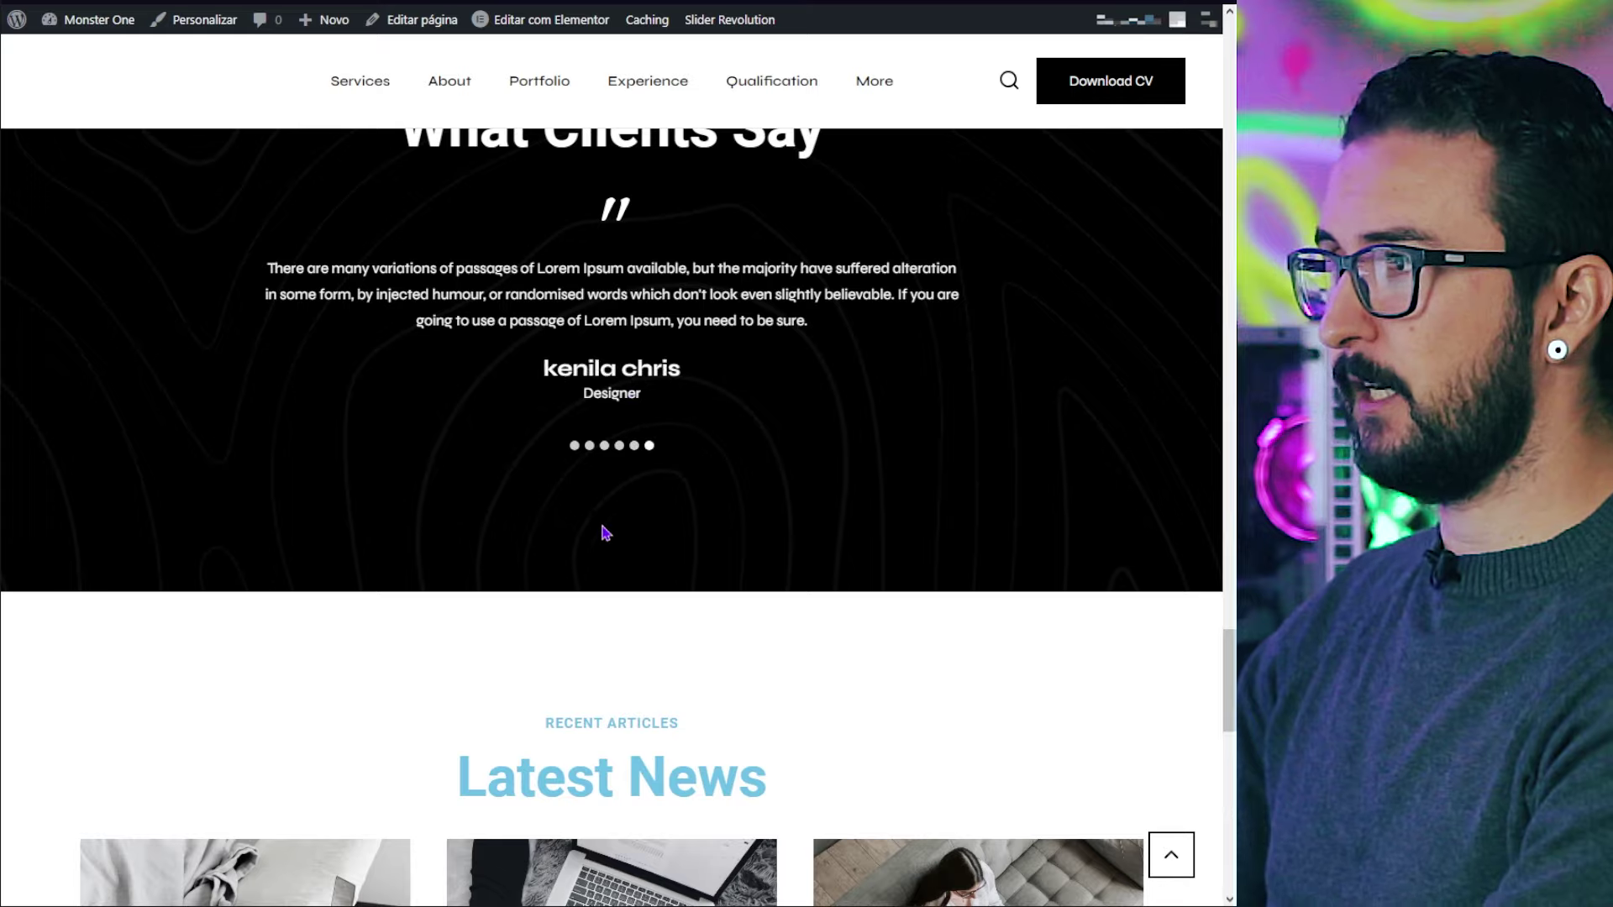
{"action": "scroll", "coordinate": [601, 530], "scroll_direction": "down", "scroll_amount": 2}
{"action": "scroll", "coordinate": [614, 529], "scroll_direction": "down", "scroll_amount": 5}
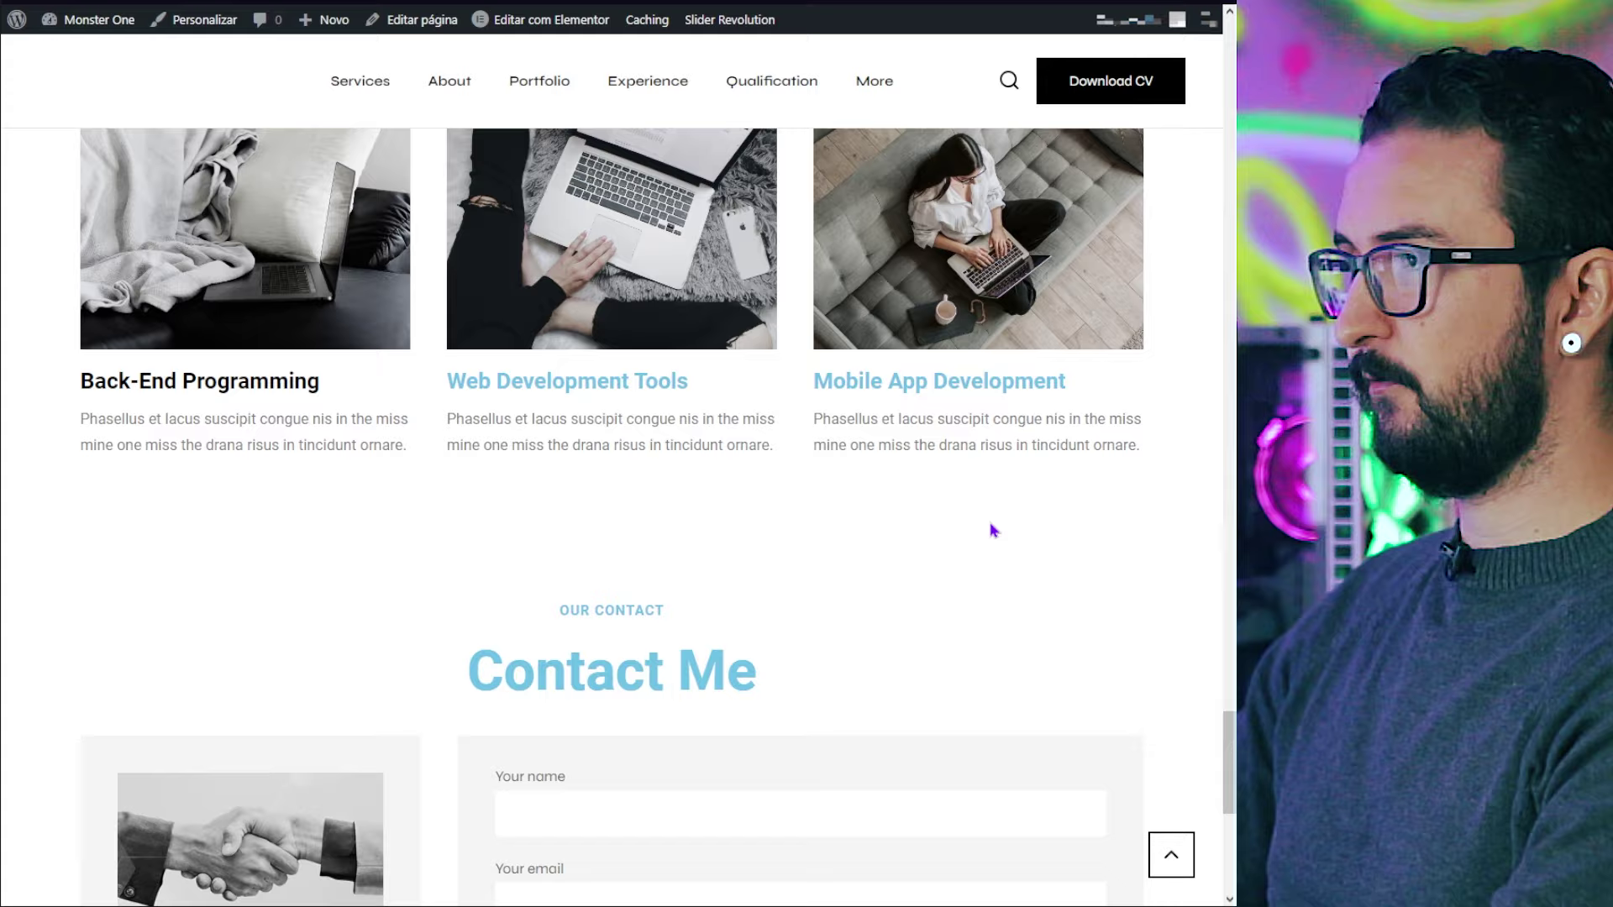
Check the home page's mobile layout in the developer tools' device emulation, try its menu and search, and close the tools.
{"action": "key", "text": "F12"}
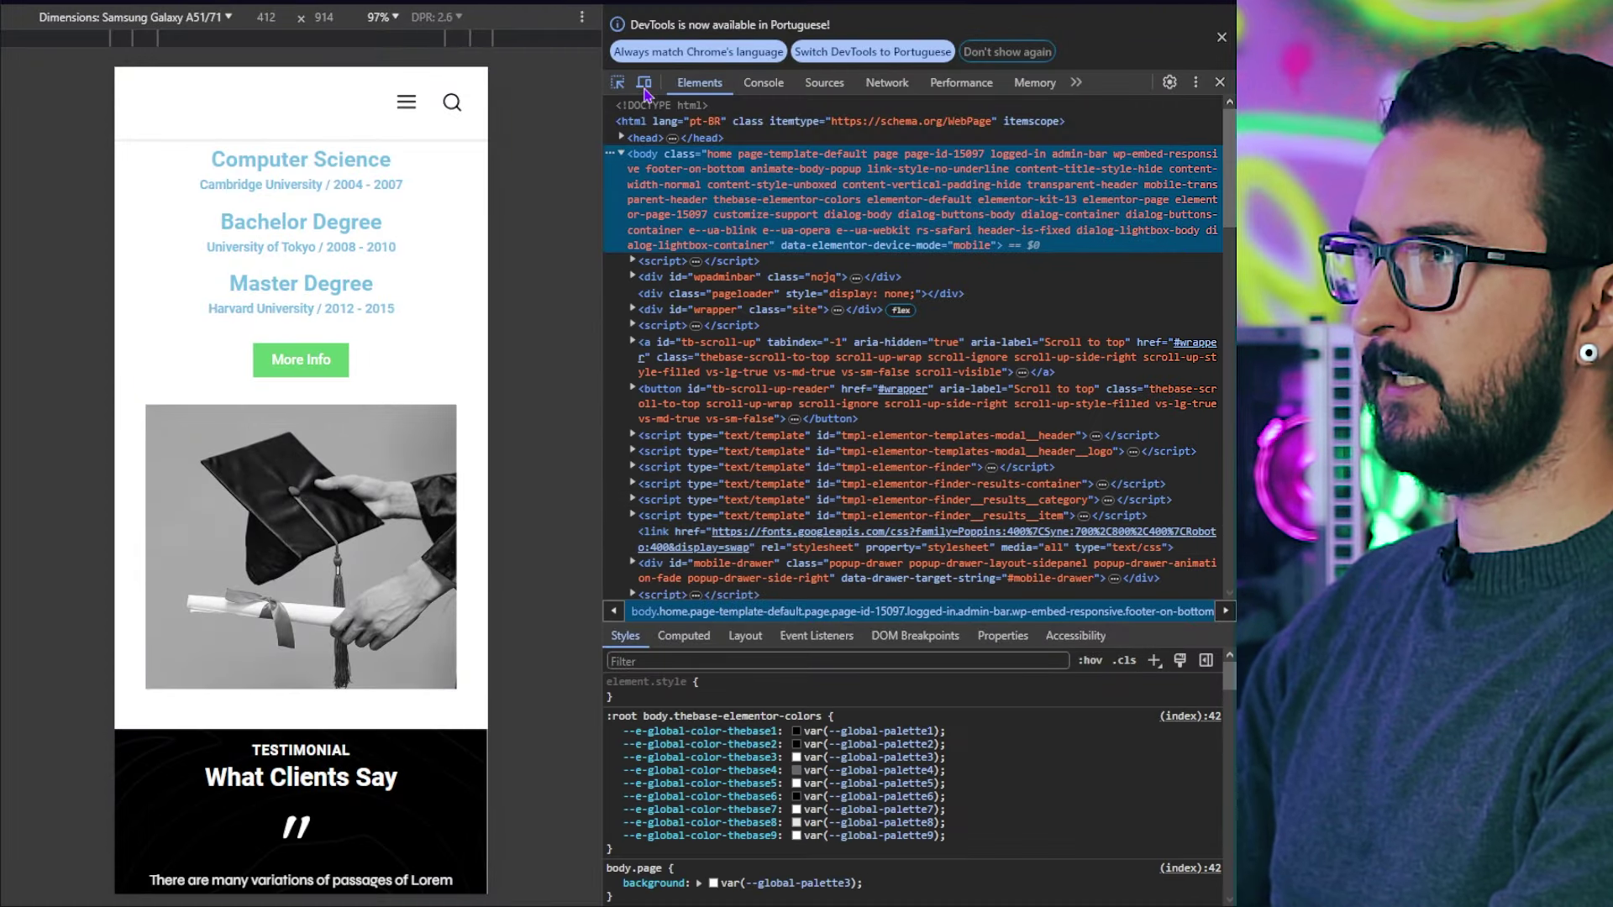
{"action": "key", "text": "ctrl+shift+c"}
{"action": "scroll", "coordinate": [378, 521], "scroll_direction": "up", "scroll_amount": 5}
{"action": "left_click", "coordinate": [479, 516]}
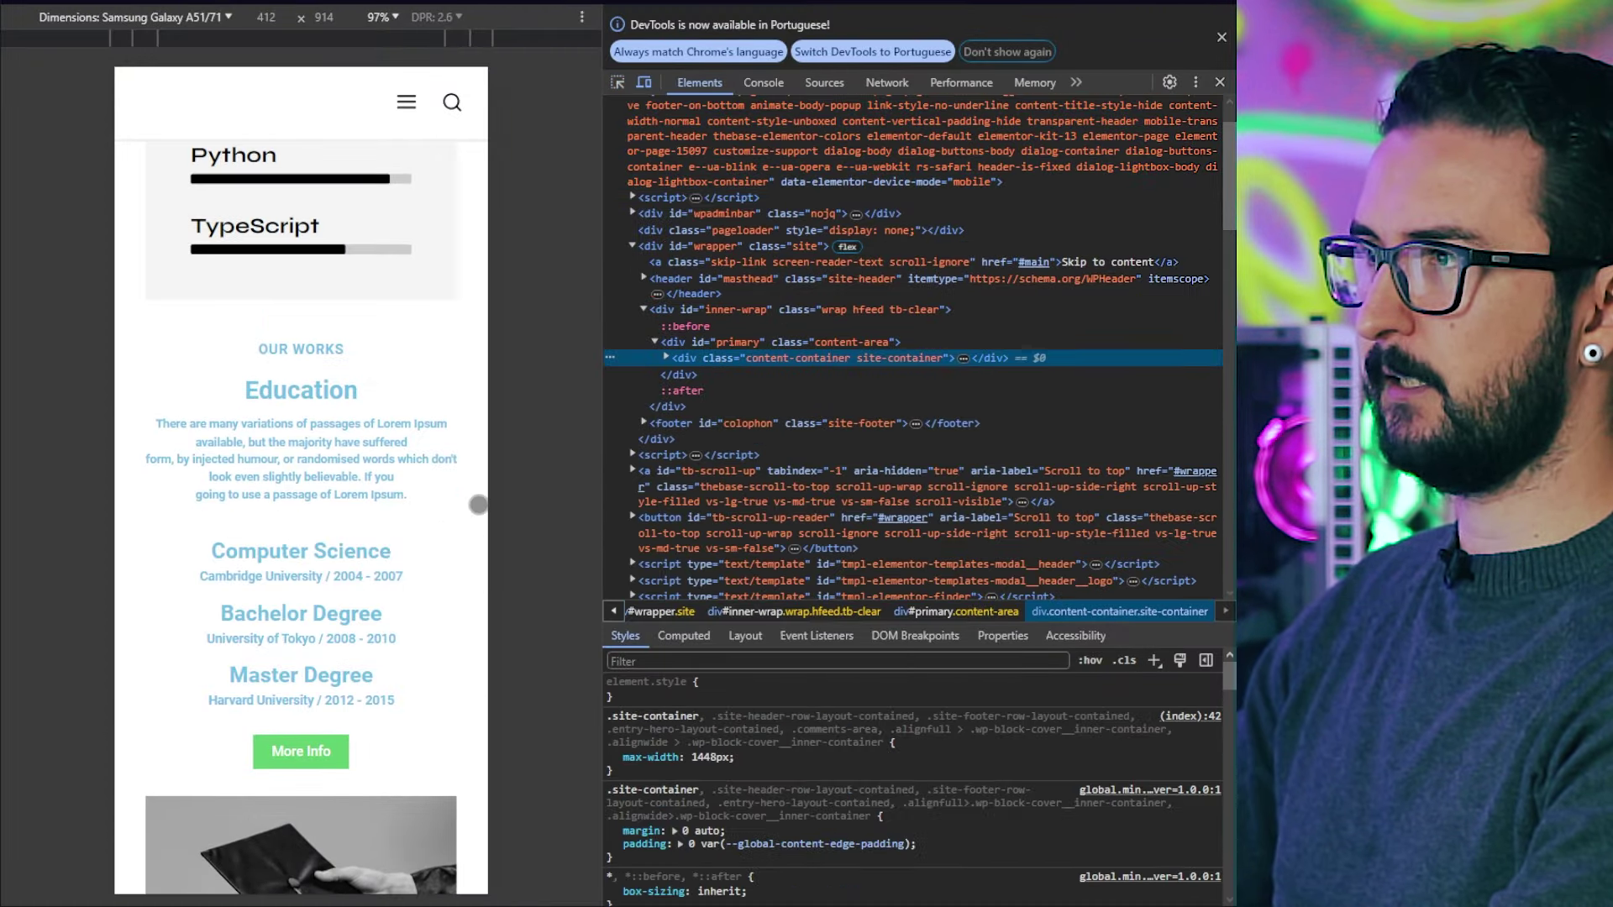
{"action": "scroll", "coordinate": [400, 468], "scroll_direction": "up", "scroll_amount": 15}
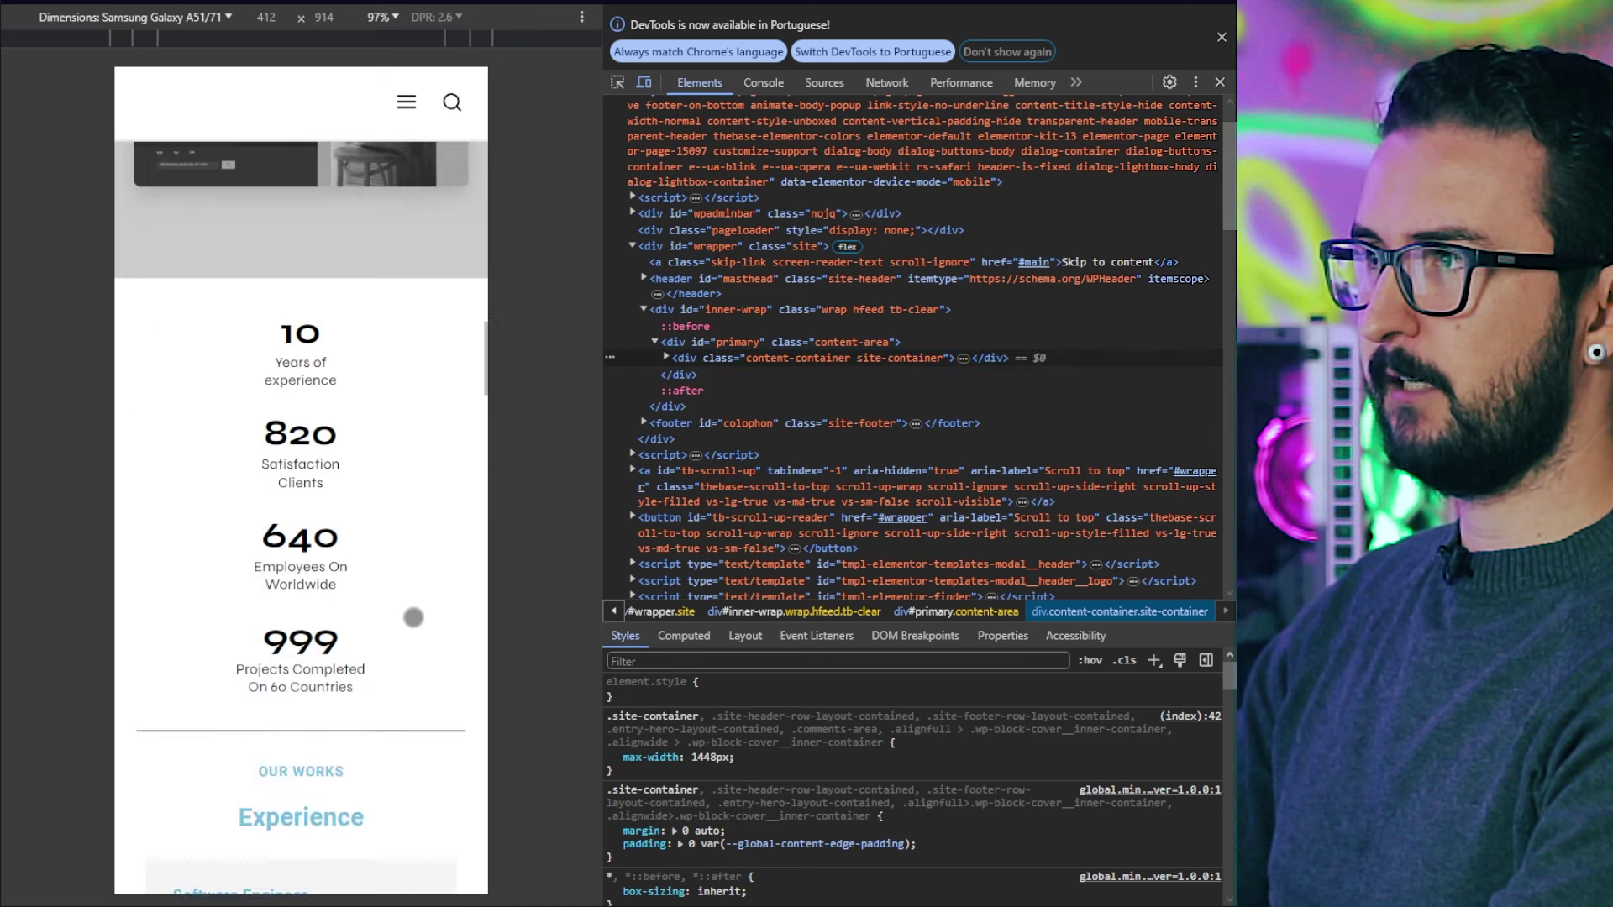
{"action": "scroll", "coordinate": [412, 442], "scroll_direction": "up", "scroll_amount": 10}
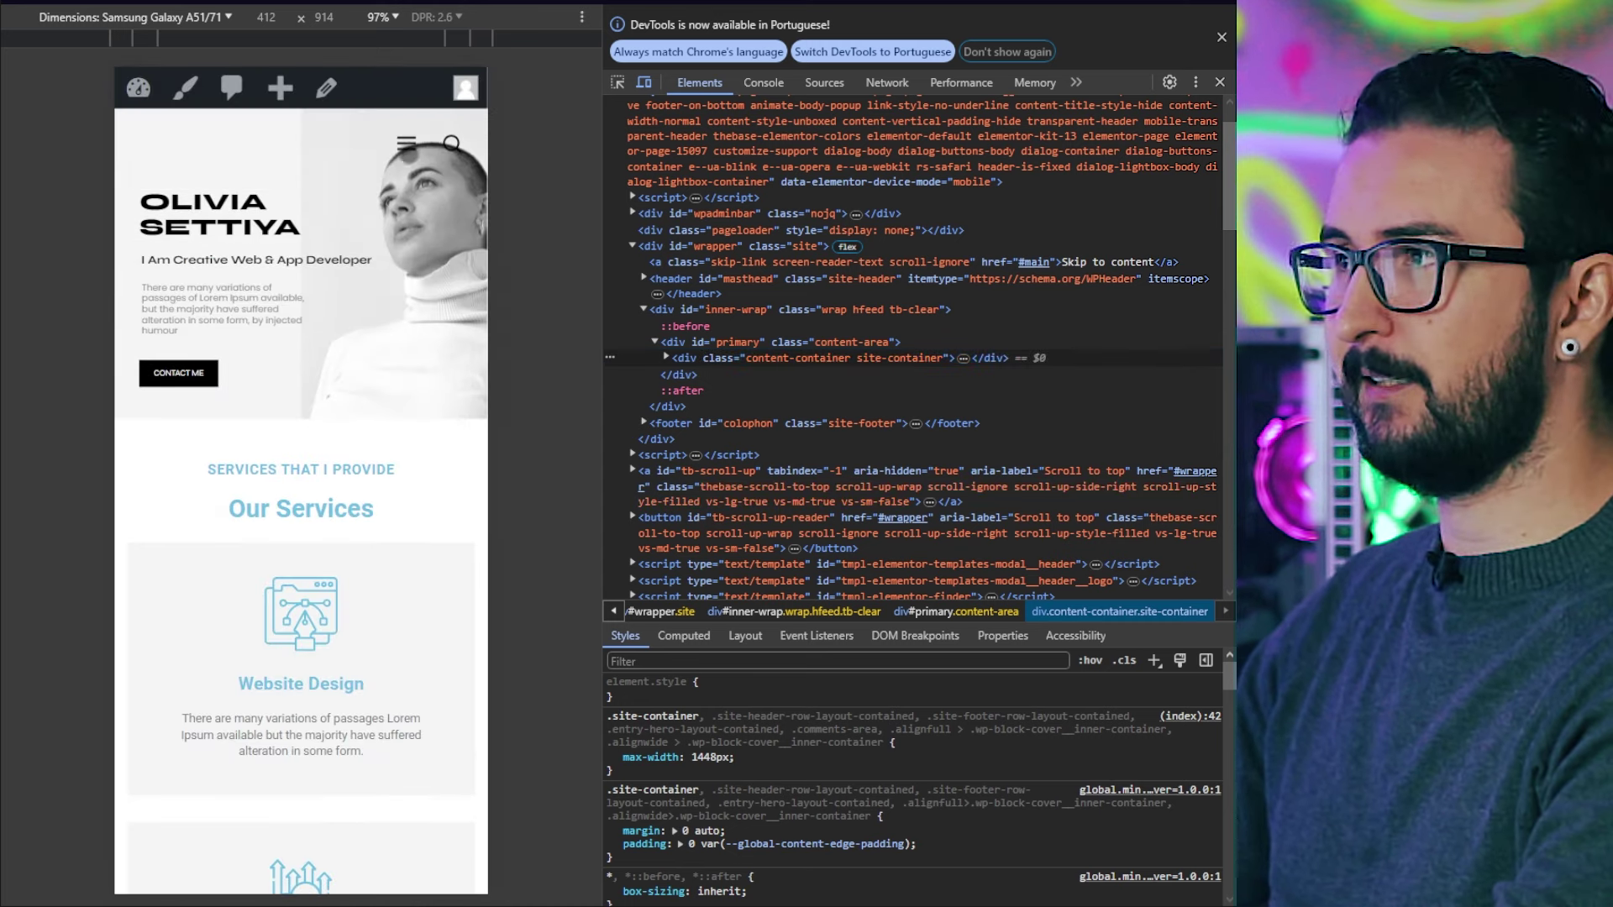
{"action": "left_click", "coordinate": [408, 148]}
{"action": "left_click", "coordinate": [454, 131]}
{"action": "left_click", "coordinate": [453, 136]}
{"action": "left_click", "coordinate": [455, 133]}
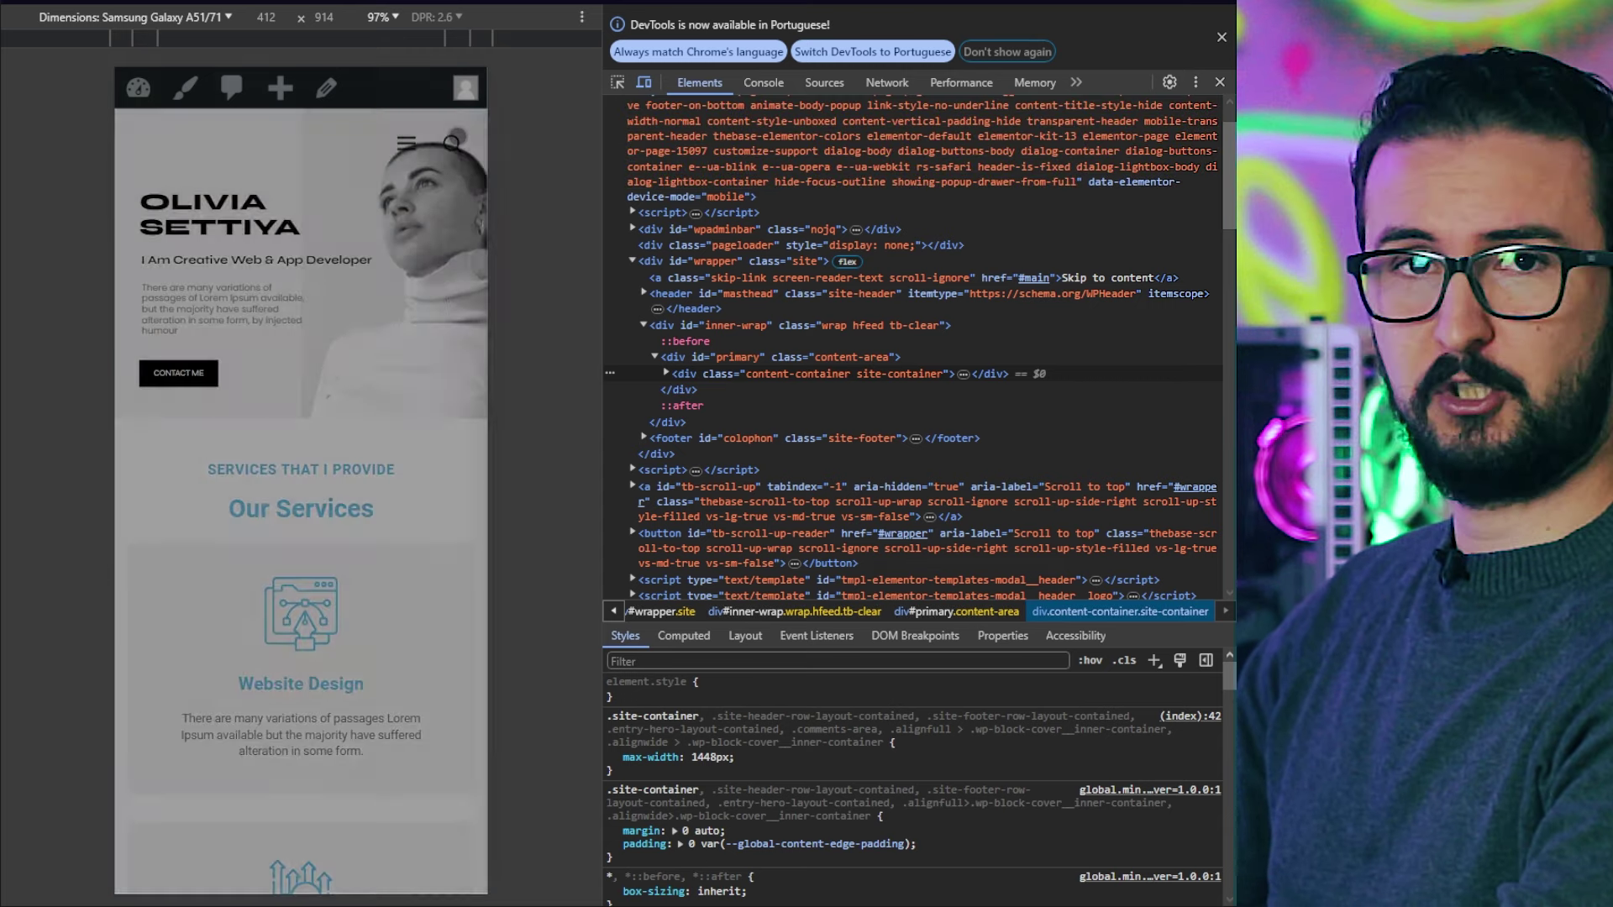
{"action": "key", "text": "F12"}
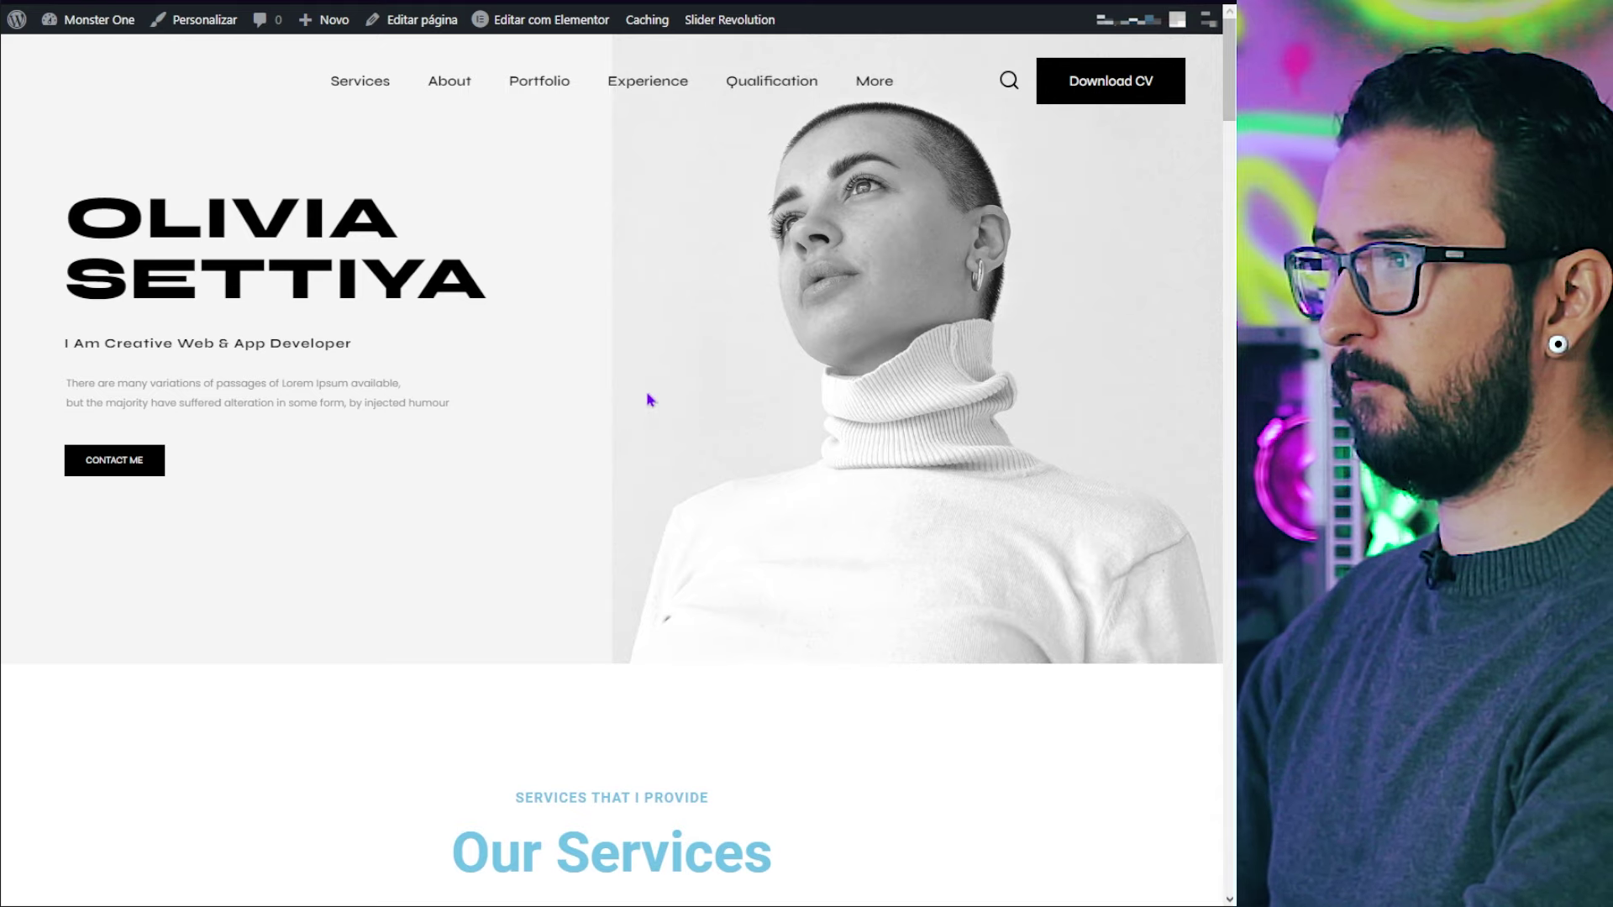
{"action": "scroll", "coordinate": [744, 409], "scroll_direction": "down", "scroll_amount": 2}
{"action": "scroll", "coordinate": [755, 414], "scroll_direction": "up", "scroll_amount": 2}
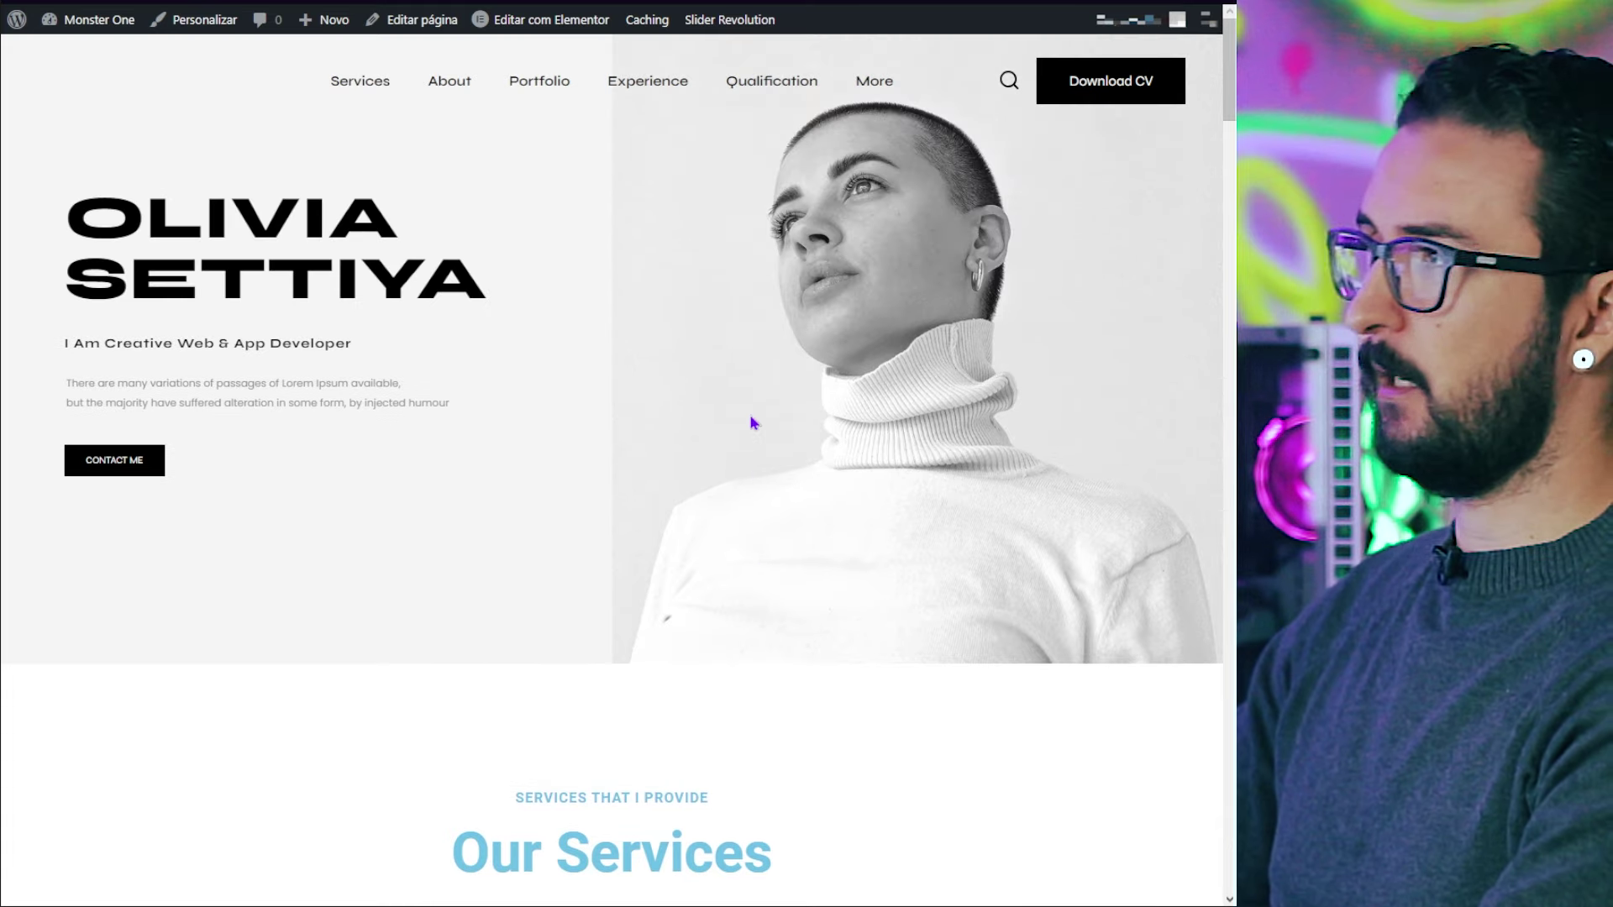
{"action": "scroll", "coordinate": [696, 441], "scroll_direction": "down", "scroll_amount": 2}
{"action": "scroll", "coordinate": [701, 434], "scroll_direction": "up", "scroll_amount": 2}
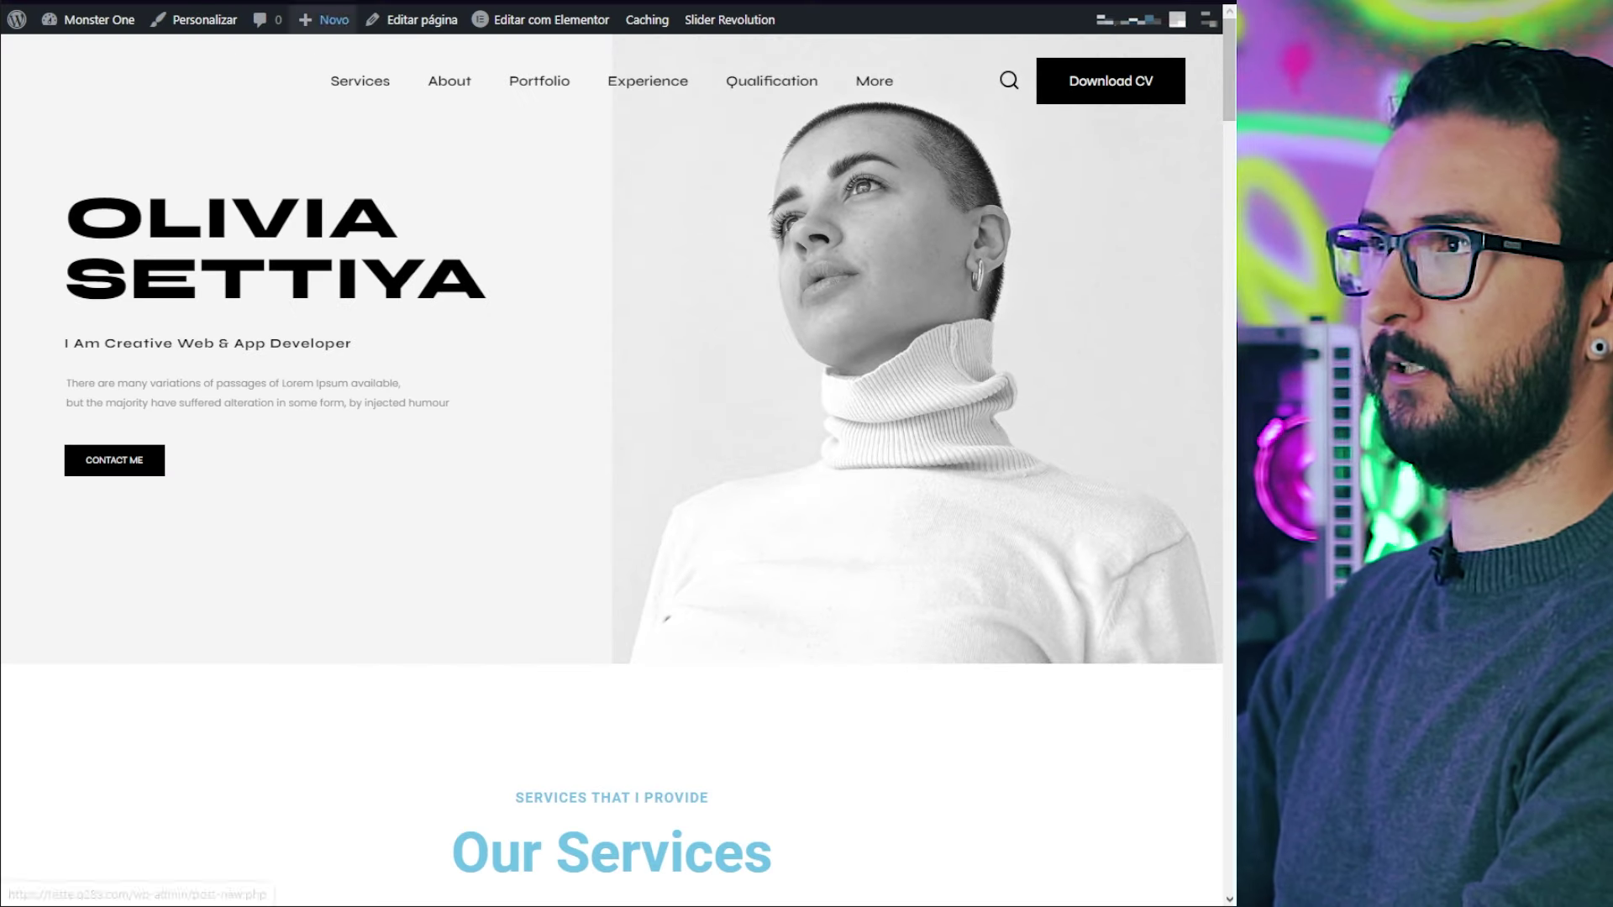
Open the Home page in the Elementor editor, dismissing the AI notification and the structure navigator.
{"action": "key", "text": "ctrl+w"}
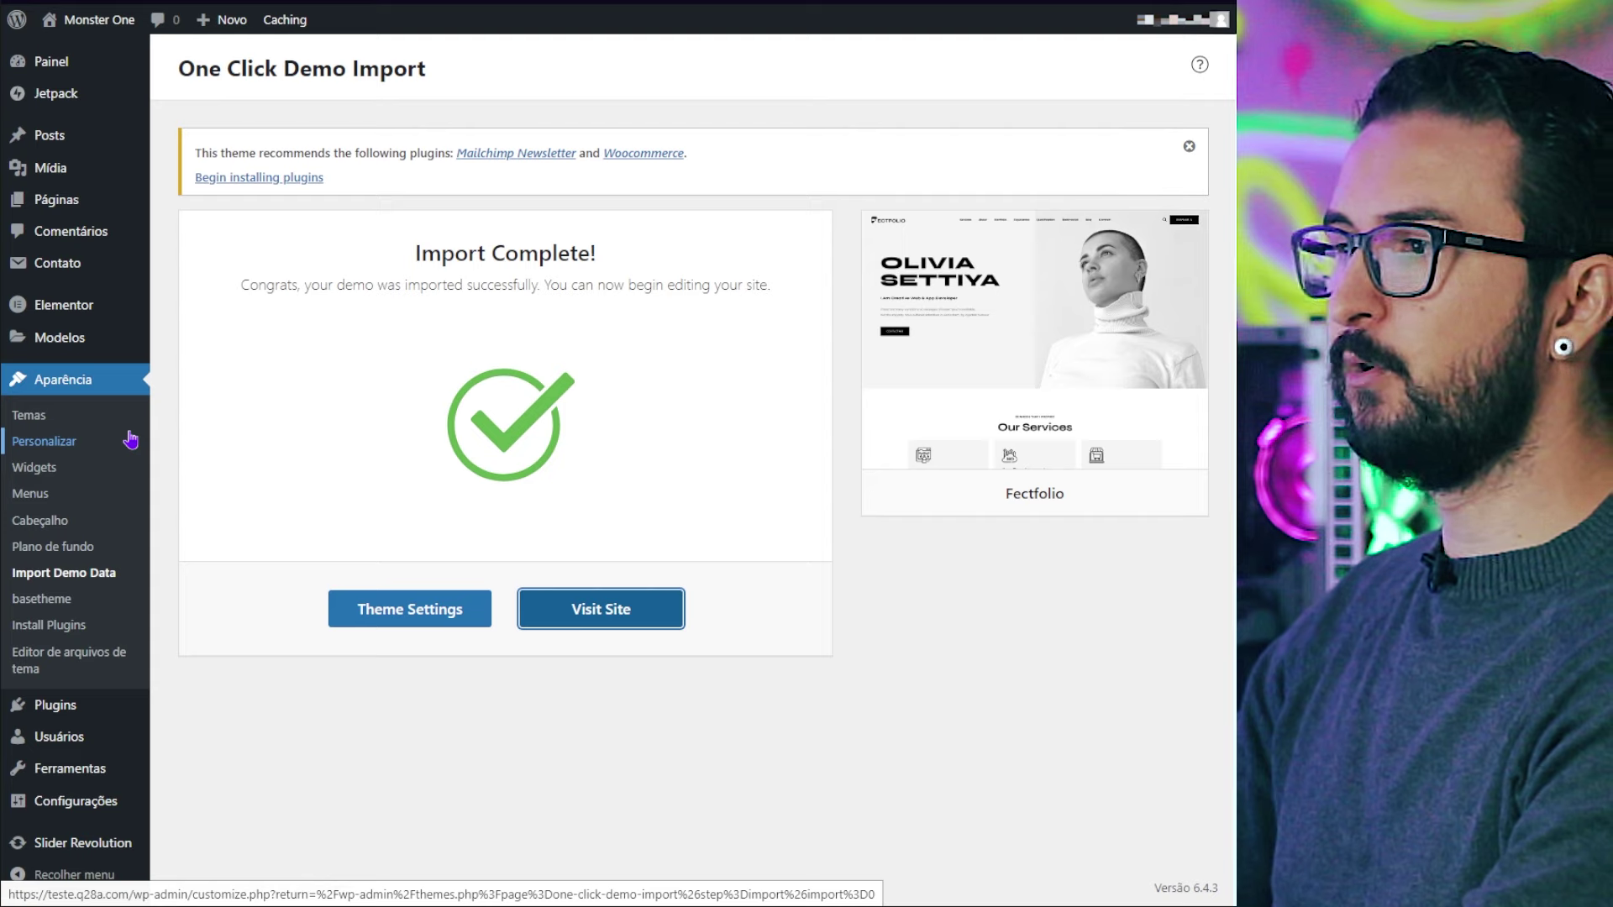
{"action": "mouse_move", "coordinate": [82, 206]}
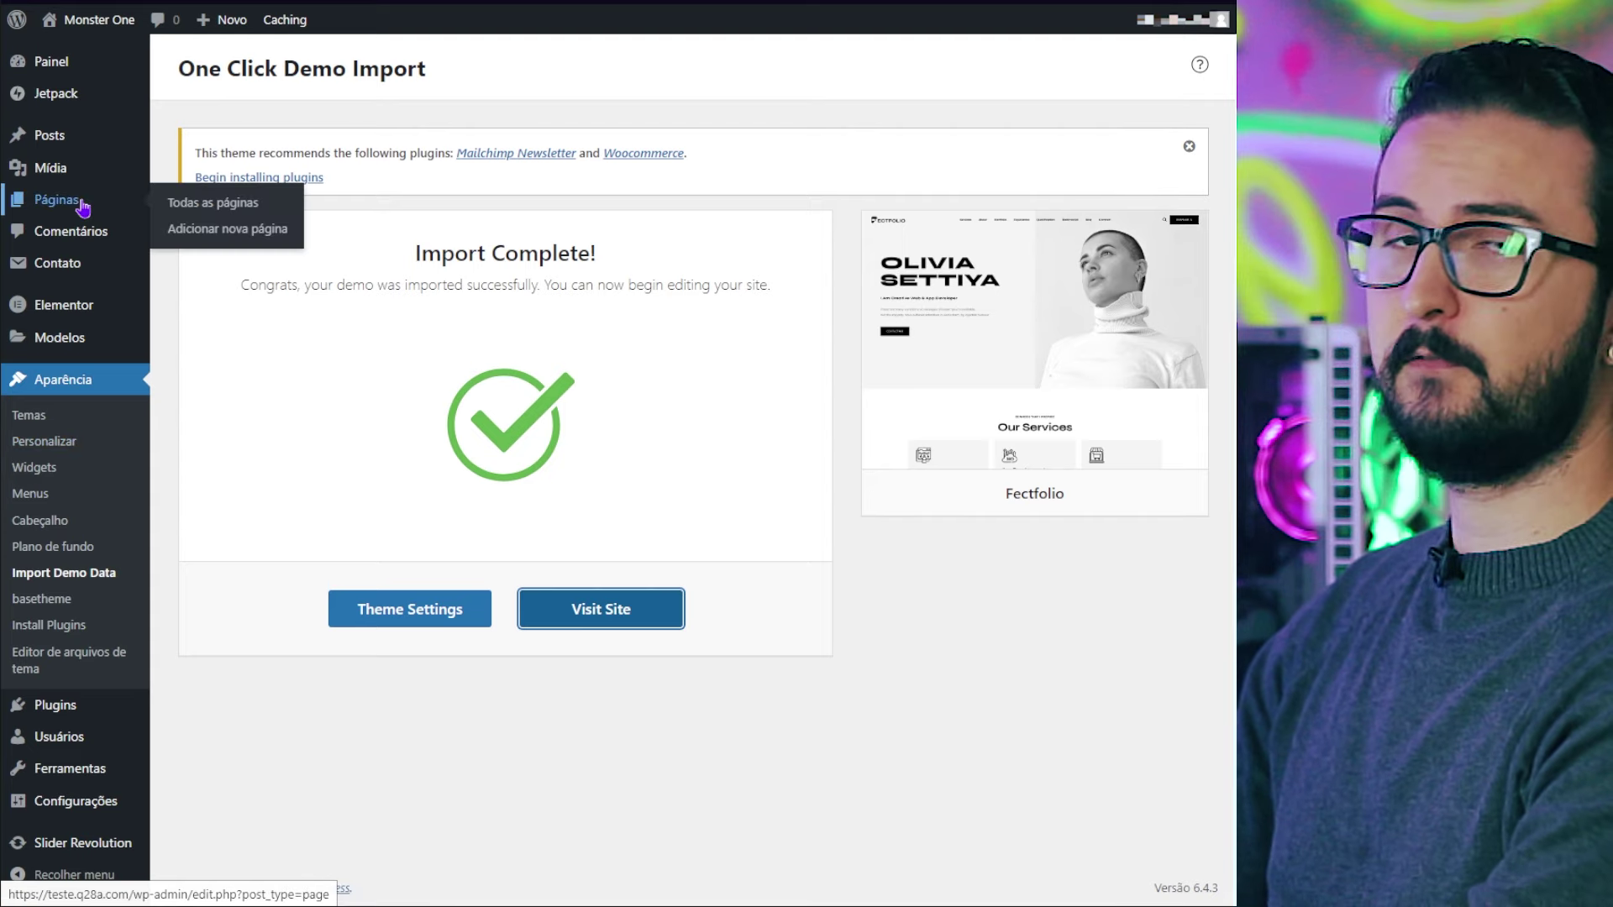
{"action": "left_click", "coordinate": [83, 207]}
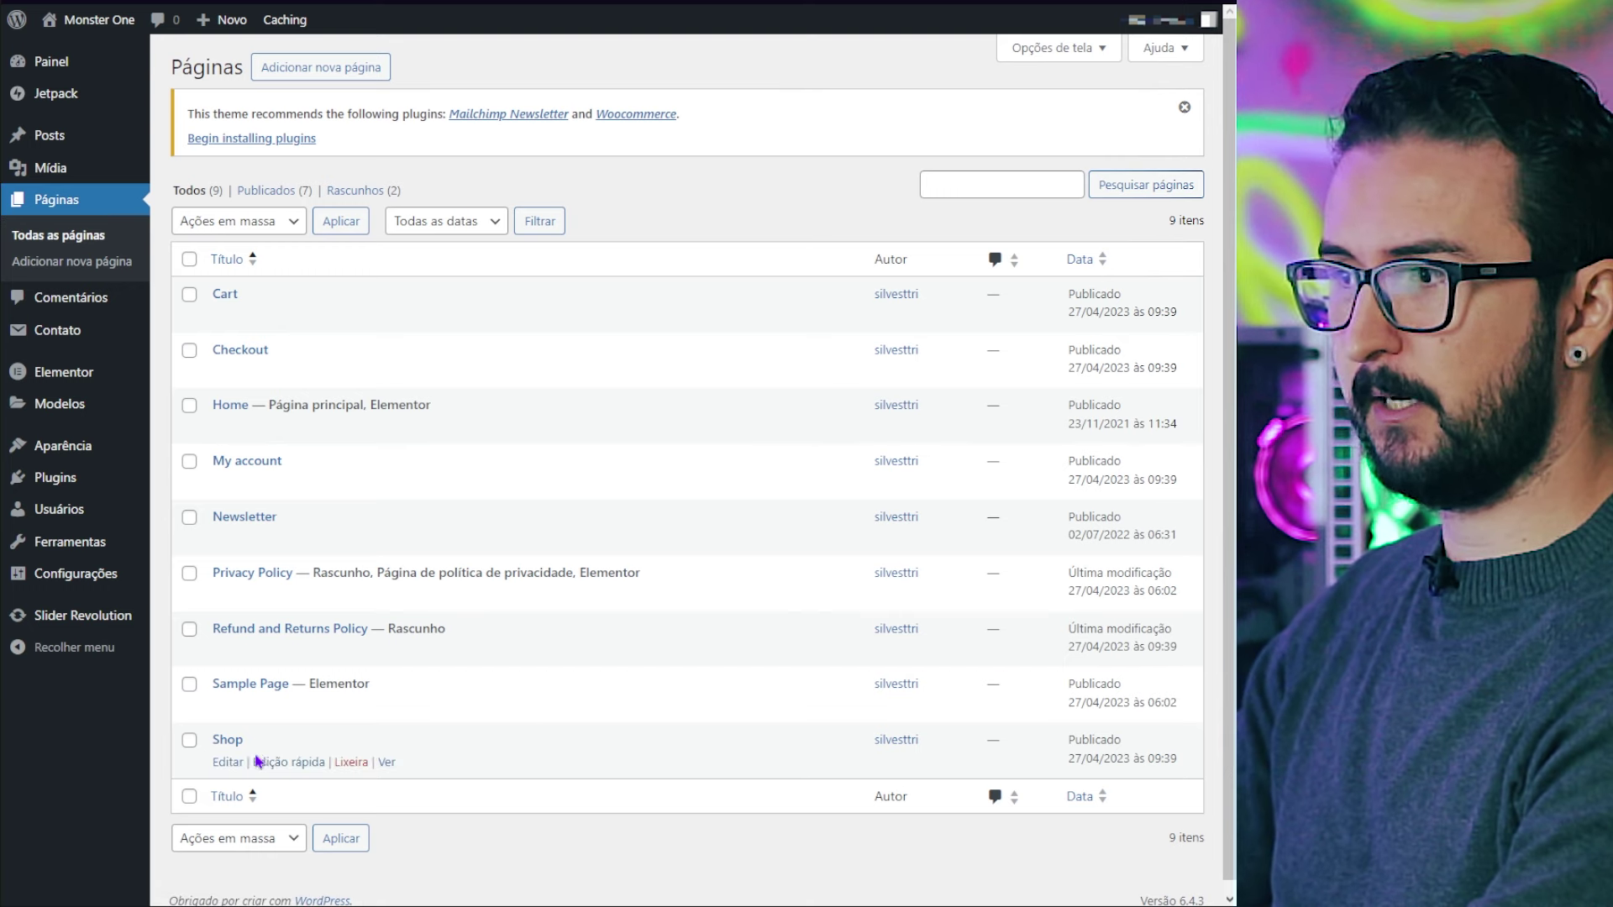
{"action": "left_click", "coordinate": [236, 411]}
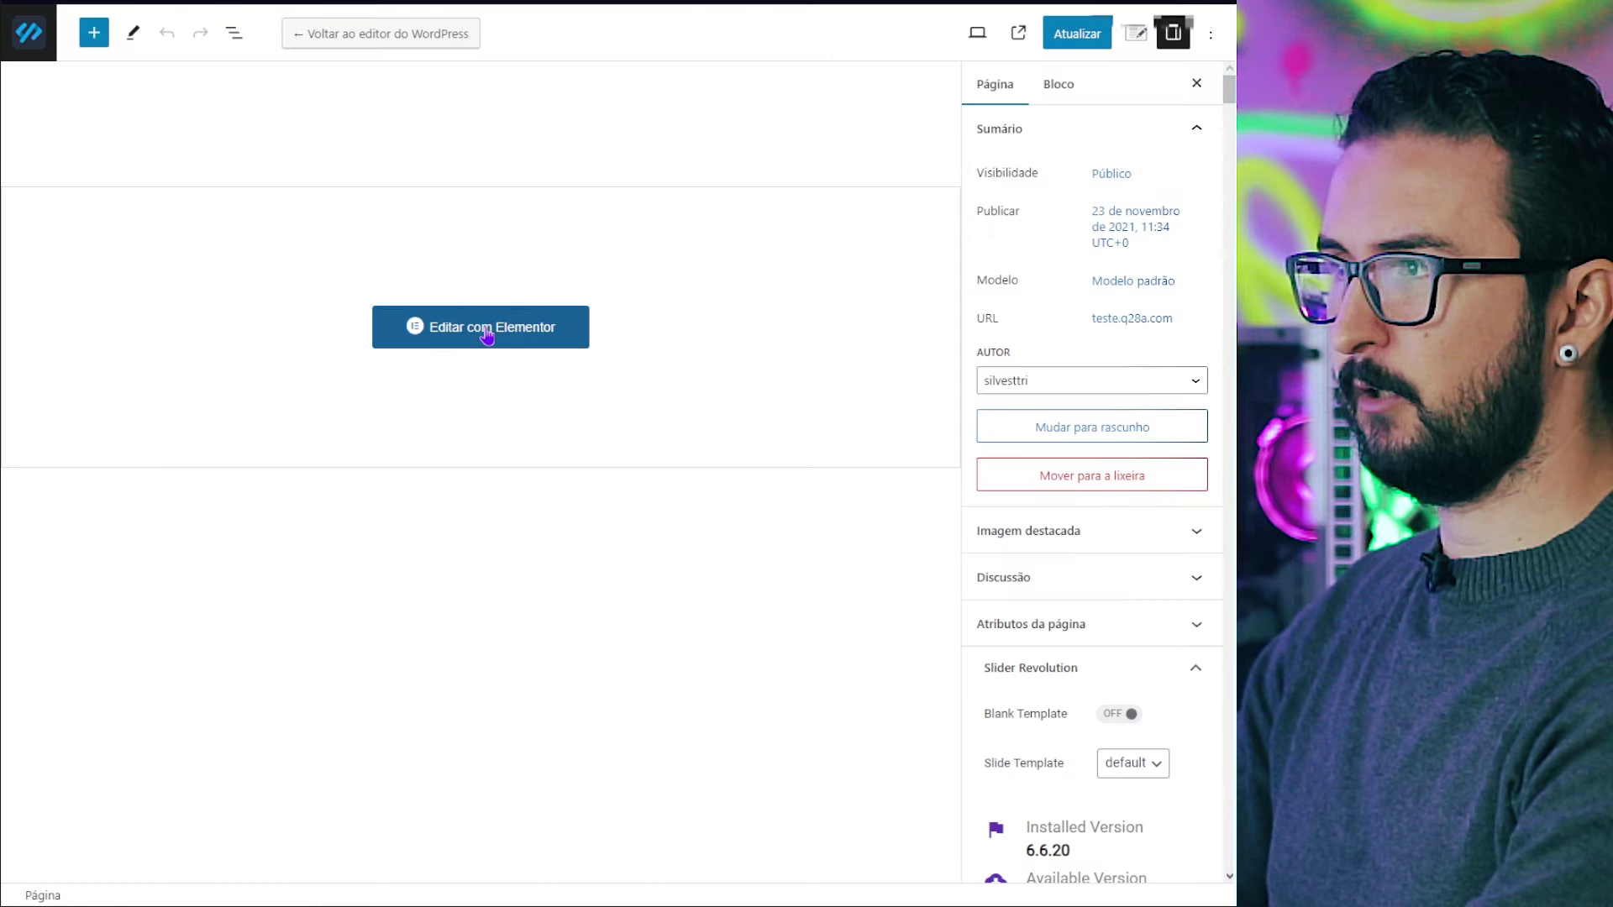
{"action": "left_click", "coordinate": [492, 336]}
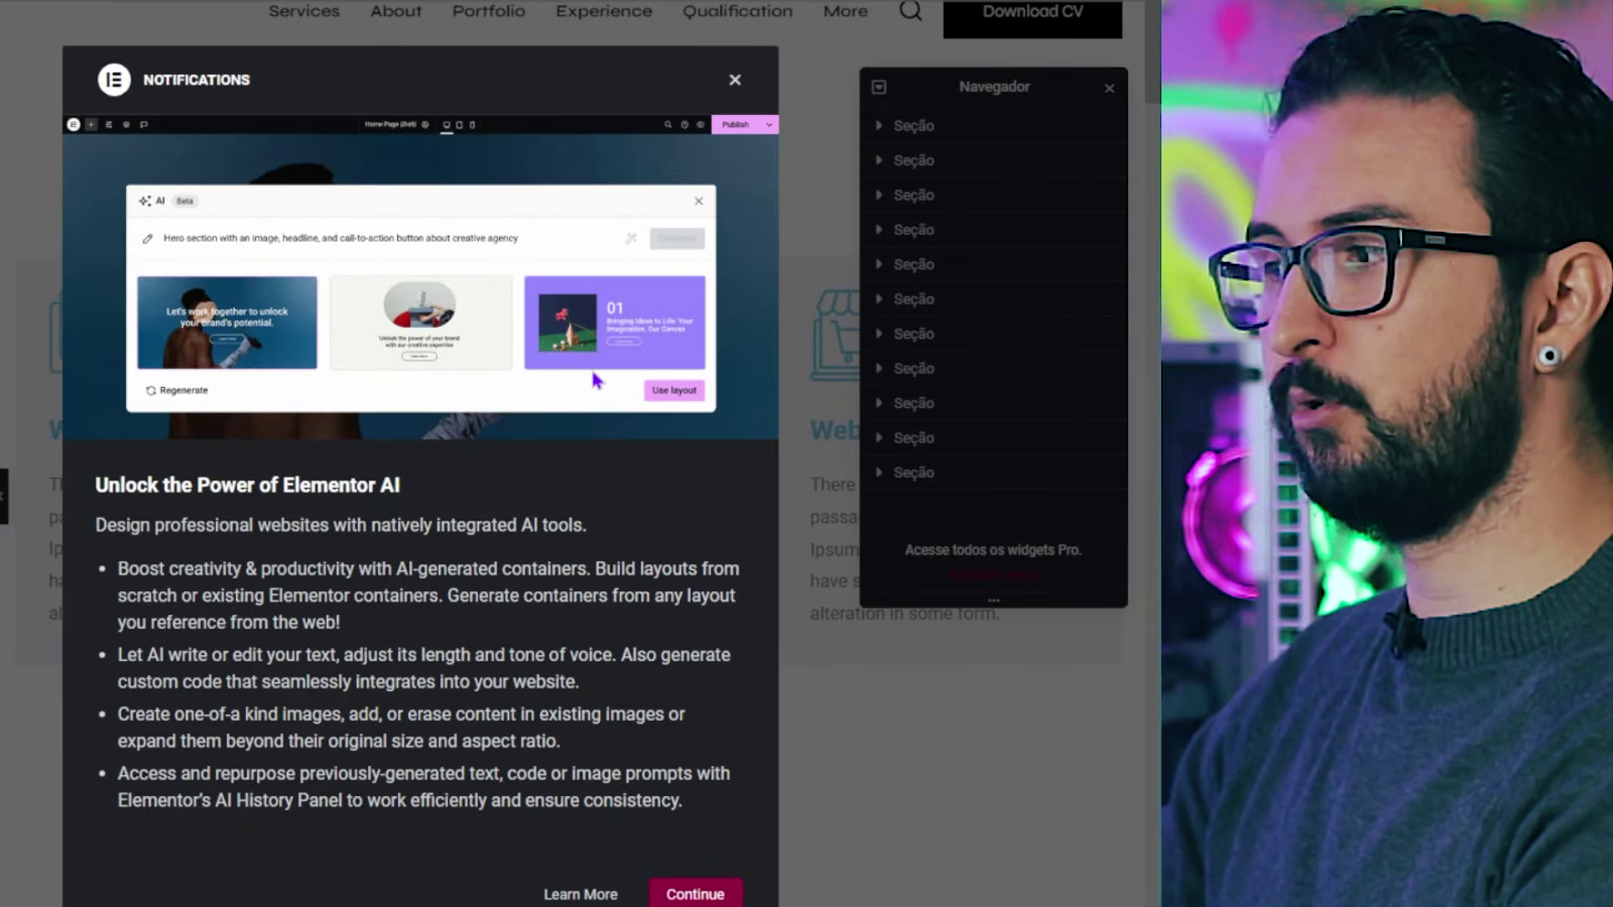
{"action": "left_click", "coordinate": [735, 80]}
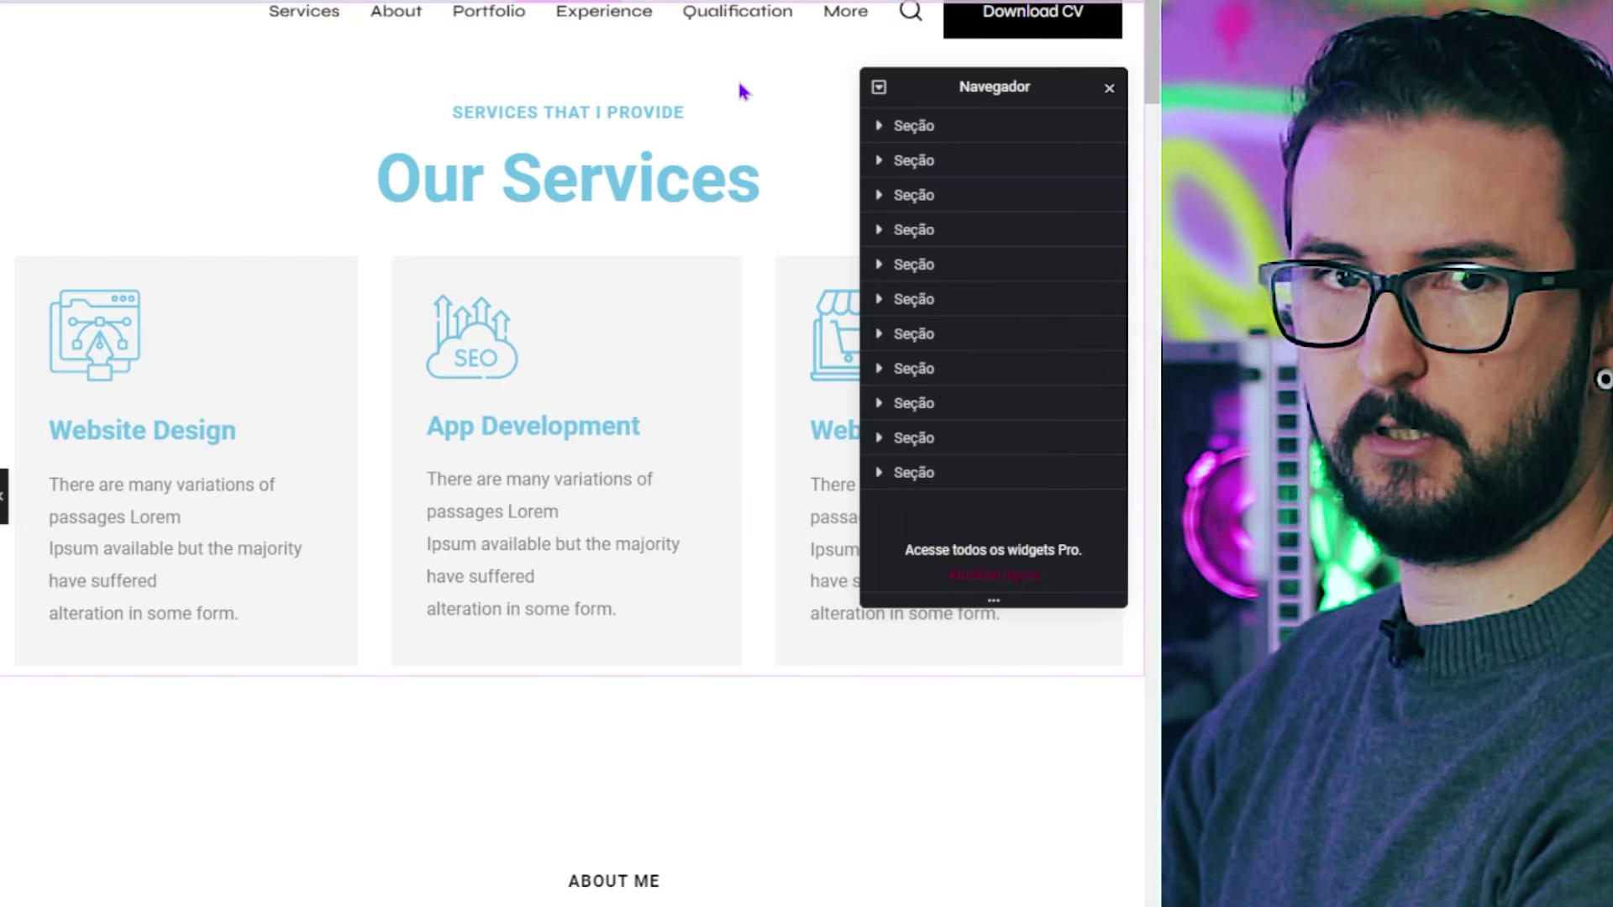
{"action": "left_click", "coordinate": [1110, 88]}
{"action": "scroll", "coordinate": [542, 502], "scroll_direction": "up", "scroll_amount": 1}
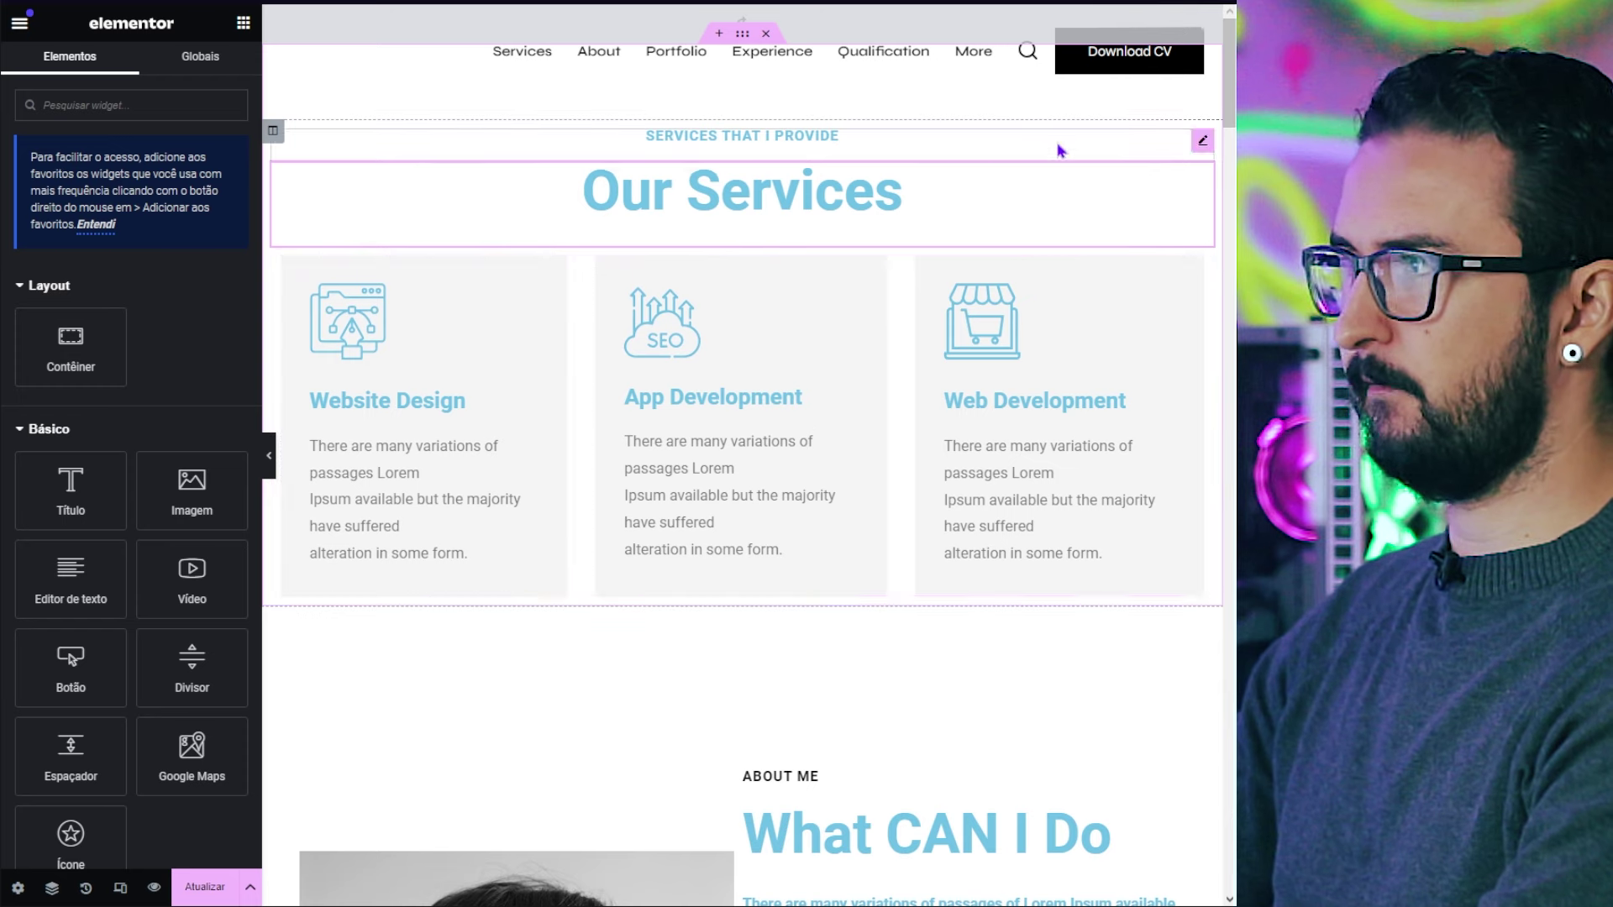
Inspect the editable title and description content of the Website Design and App Development service boxes.
{"action": "scroll", "coordinate": [542, 504], "scroll_direction": "down", "scroll_amount": 2}
{"action": "scroll", "coordinate": [542, 504], "scroll_direction": "up", "scroll_amount": 2}
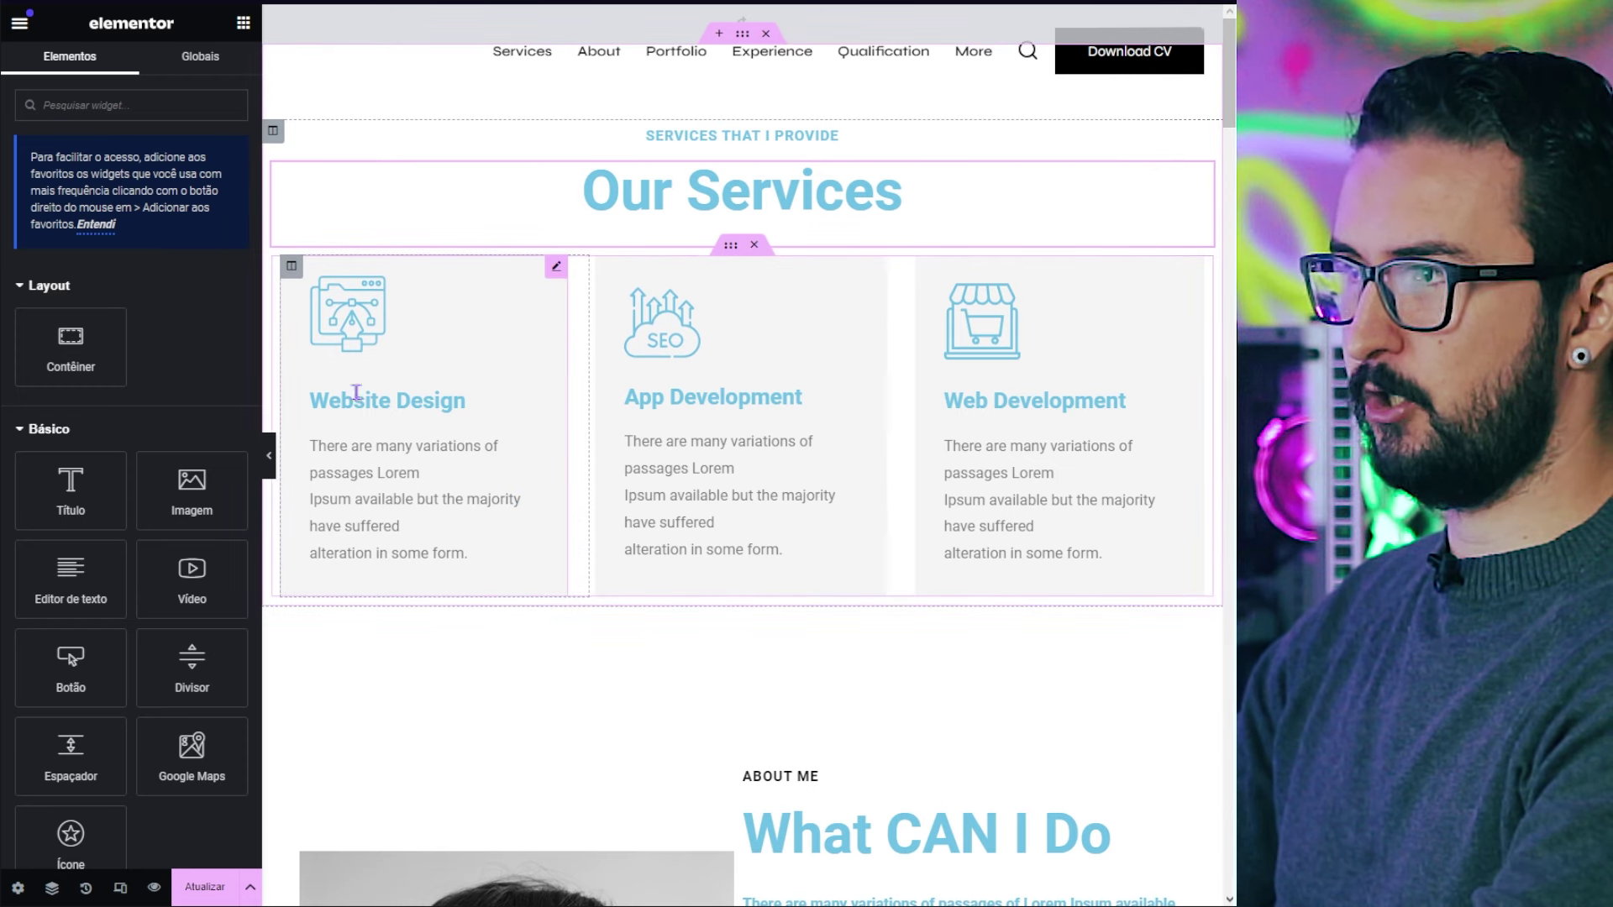
{"action": "left_click", "coordinate": [374, 472]}
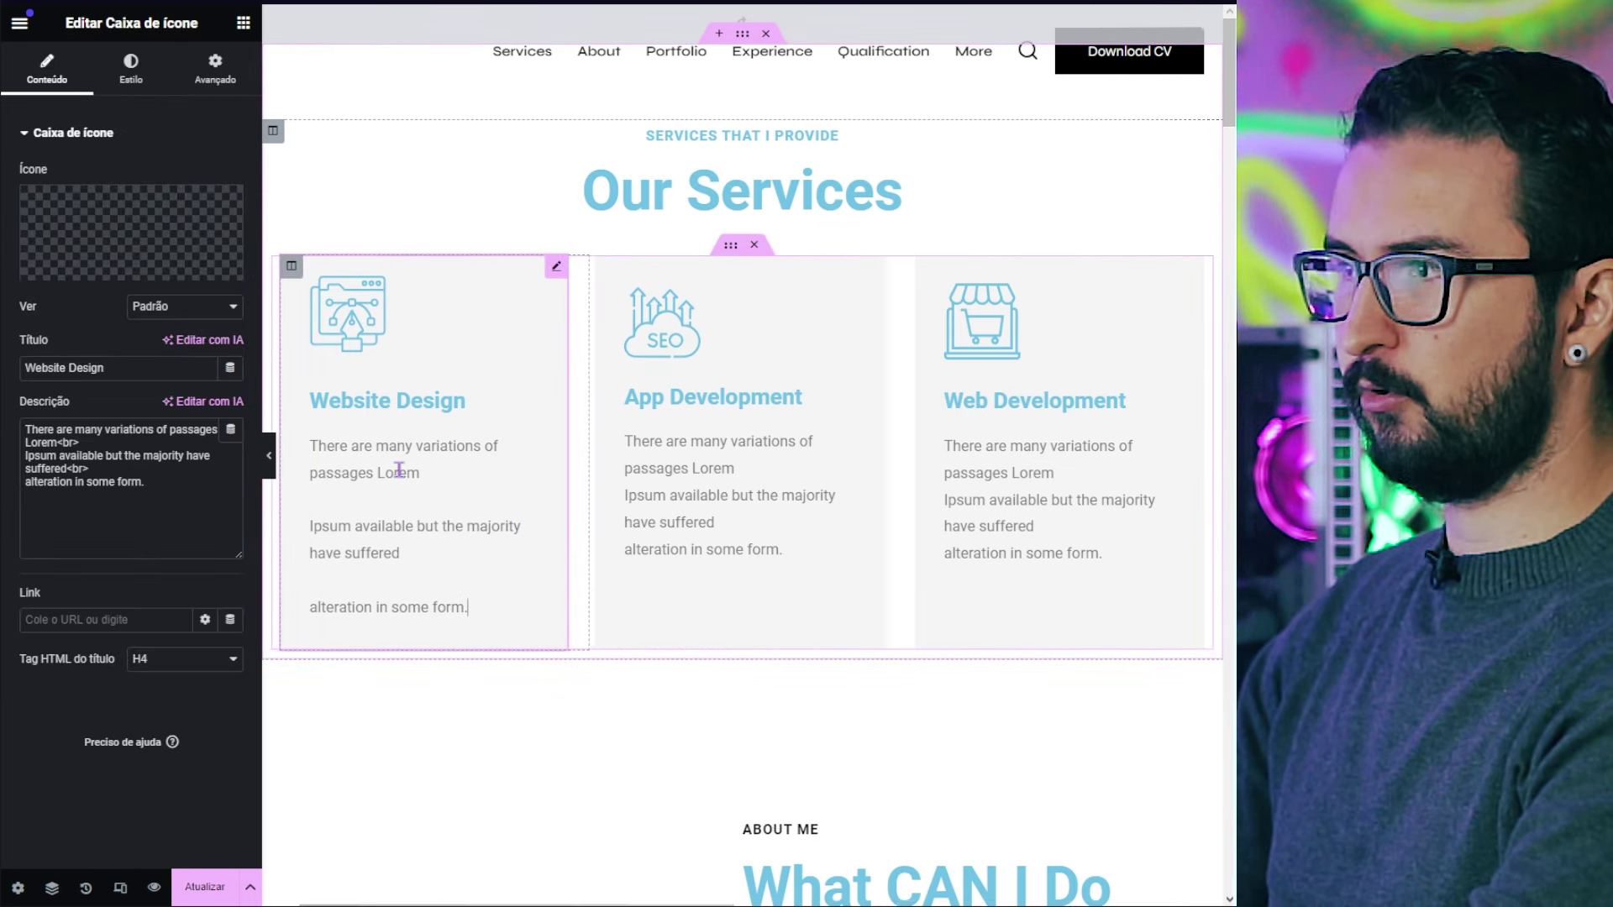
{"action": "left_click_drag", "start_coordinate": [309, 443], "coordinate": [396, 468]}
{"action": "left_click", "coordinate": [457, 478]}
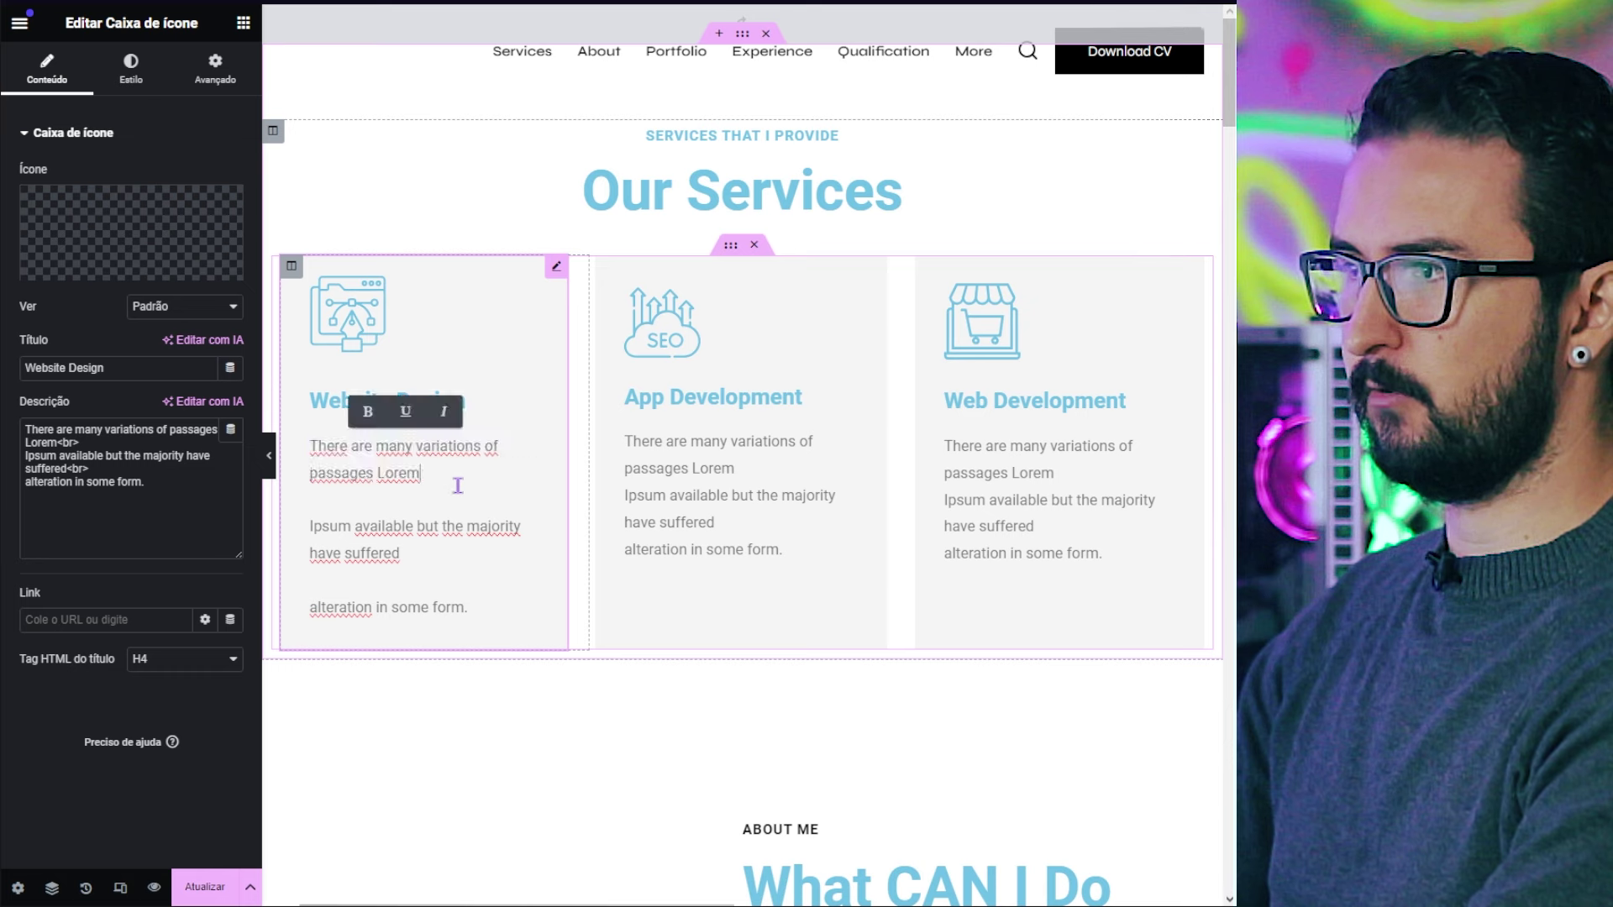
{"action": "left_click", "coordinate": [598, 462]}
{"action": "left_click", "coordinate": [151, 490]}
{"action": "key", "text": "ctrl+a"}
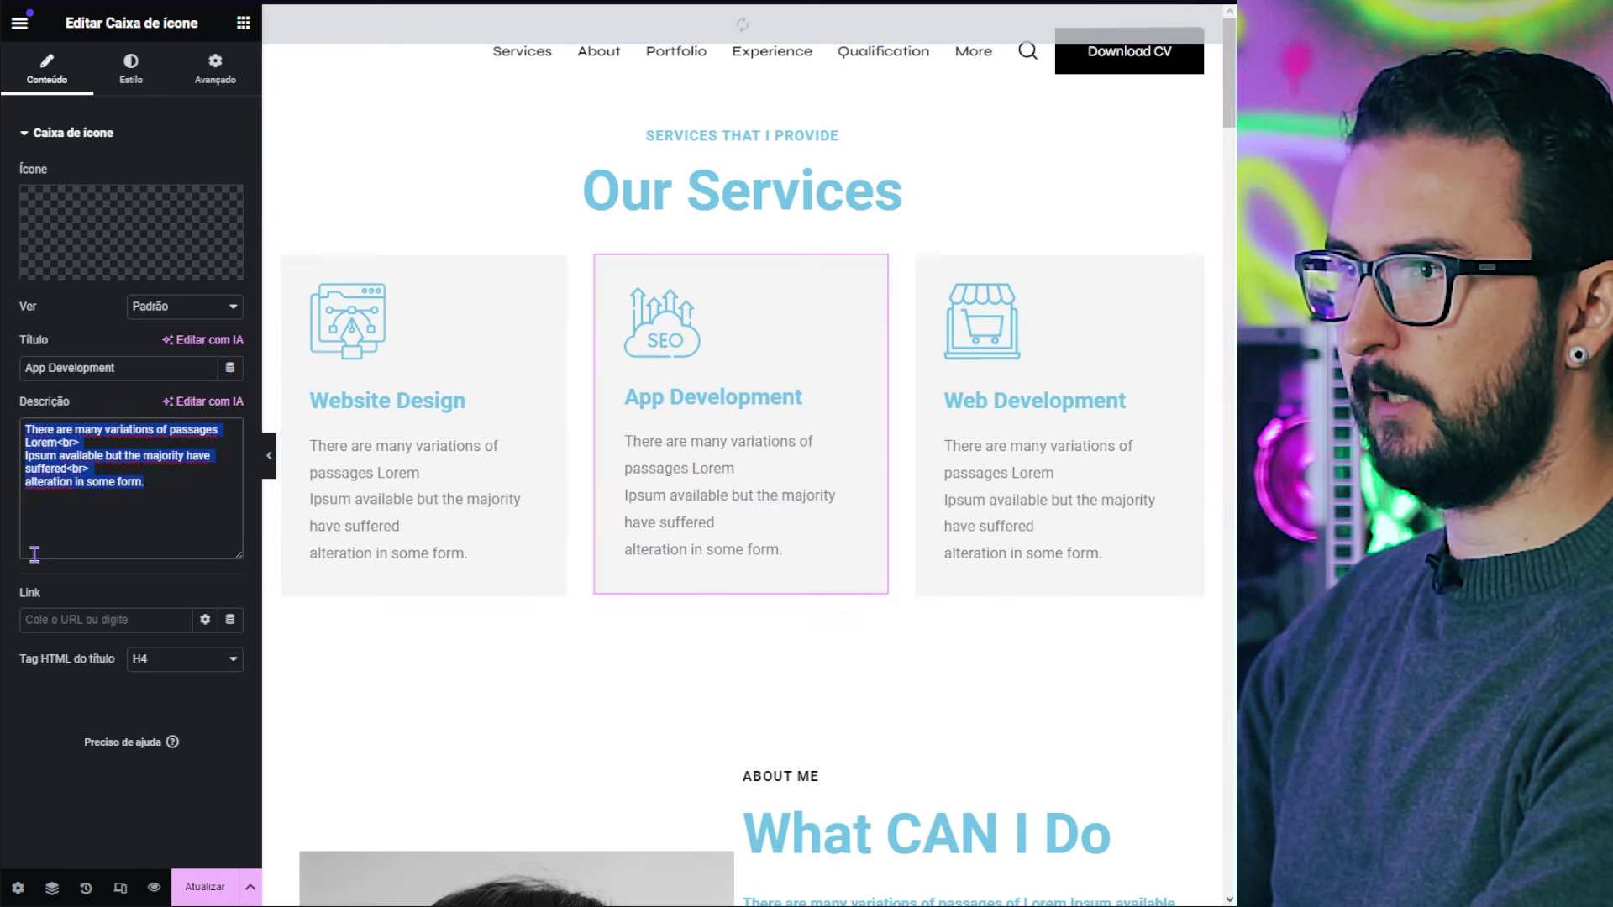
{"action": "left_click", "coordinate": [744, 498]}
Retitle the Website Design service box as "Criação de Sites", keeping its existing description.
{"action": "left_click", "coordinate": [380, 400]}
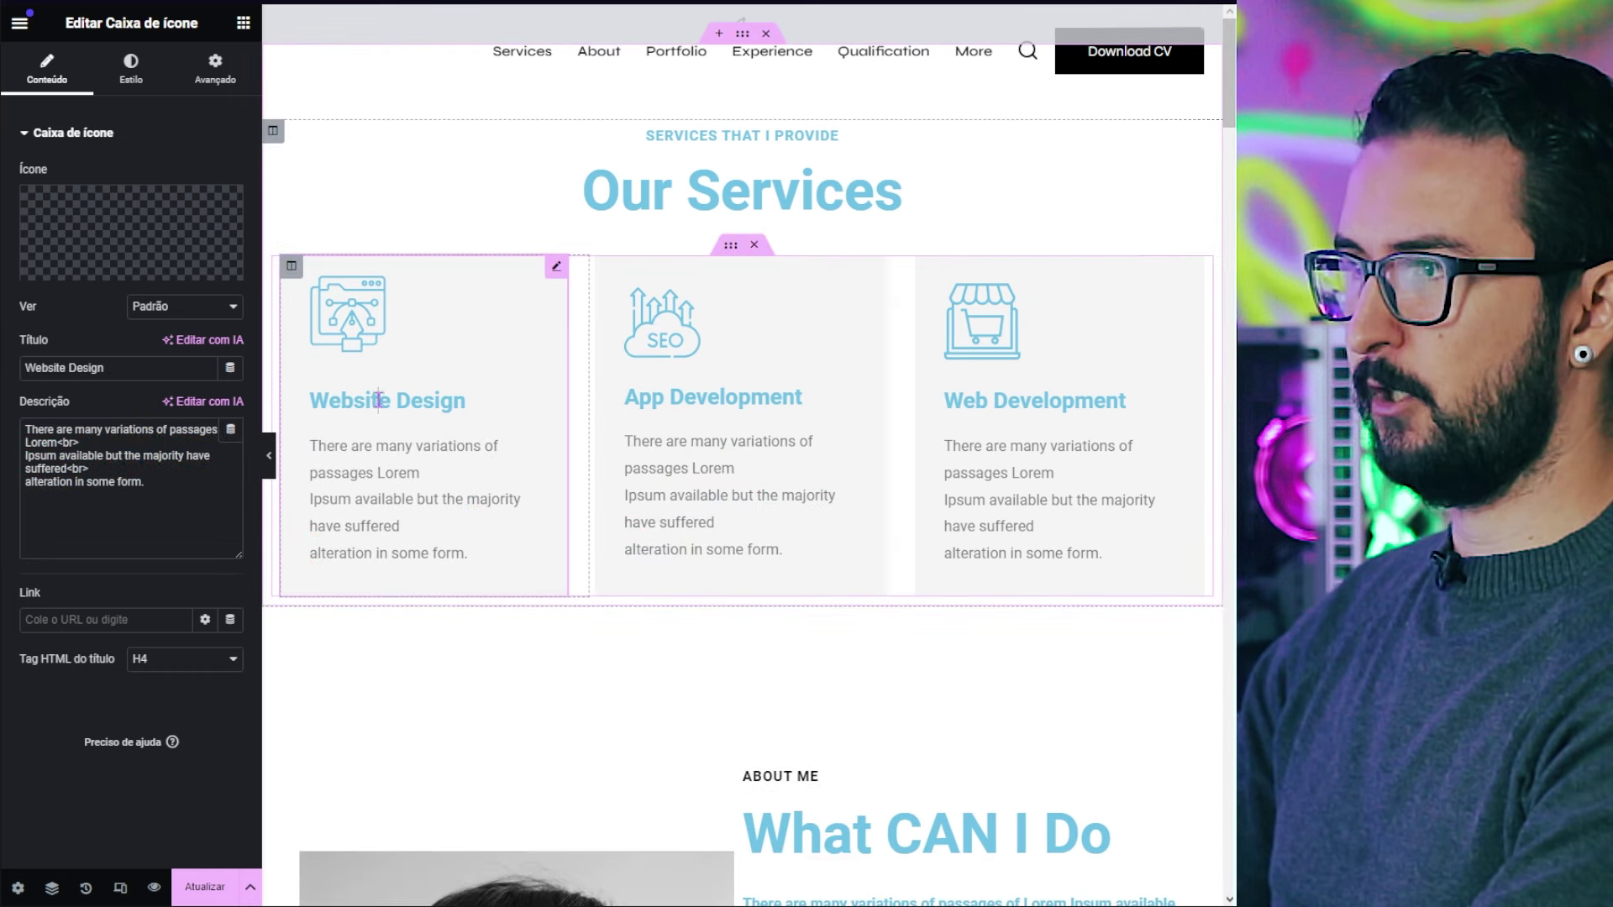
{"action": "left_click", "coordinate": [454, 457]}
{"action": "mouse_move", "coordinate": [42, 368]}
{"action": "left_mouse_down"}
{"action": "mouse_move", "coordinate": [98, 374]}
{"action": "mouse_move", "coordinate": [29, 361]}
{"action": "left_mouse_up"}
{"action": "type", "text": "Criação de Sites"}
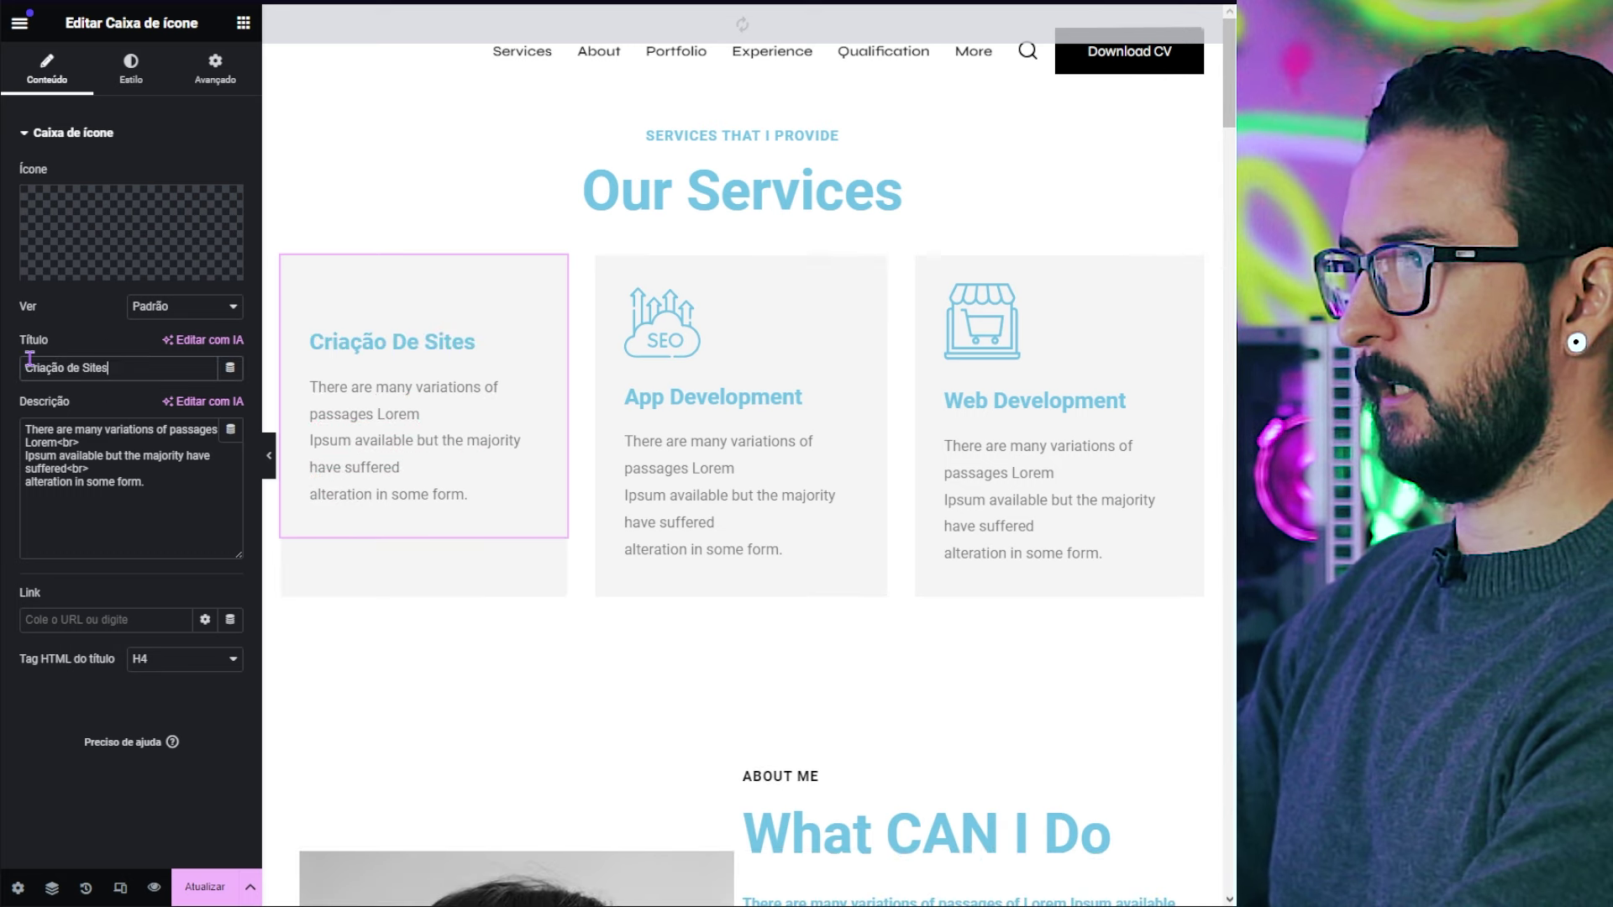
{"action": "left_click", "coordinate": [714, 496]}
{"action": "left_click", "coordinate": [442, 560]}
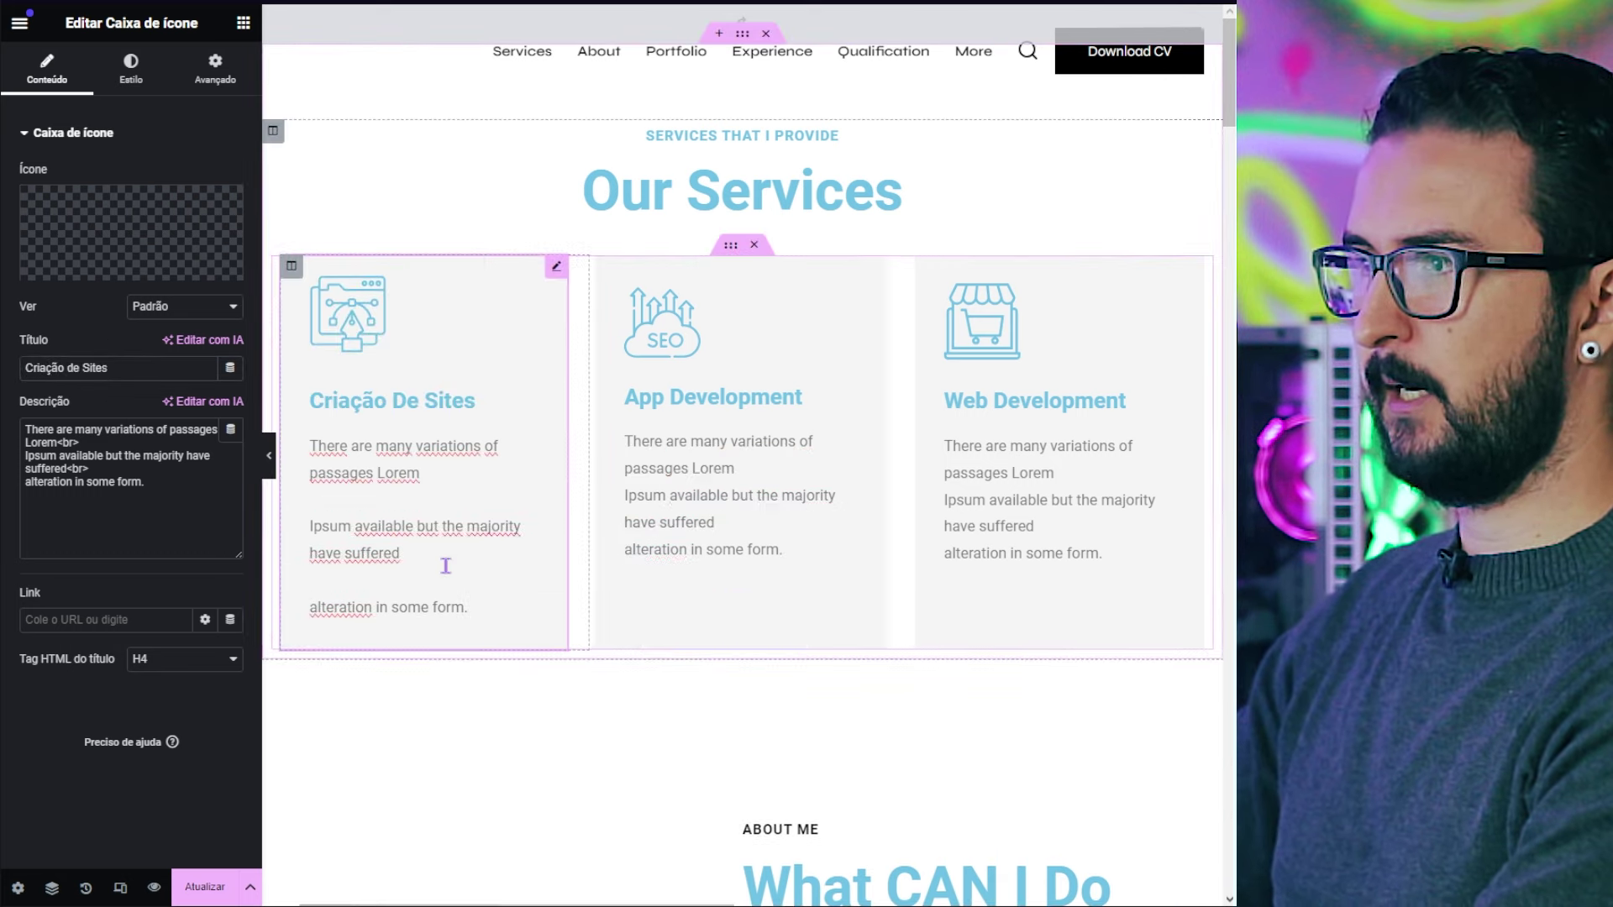
{"action": "left_click", "coordinate": [160, 482]}
{"action": "key", "text": "ctrl+a"}
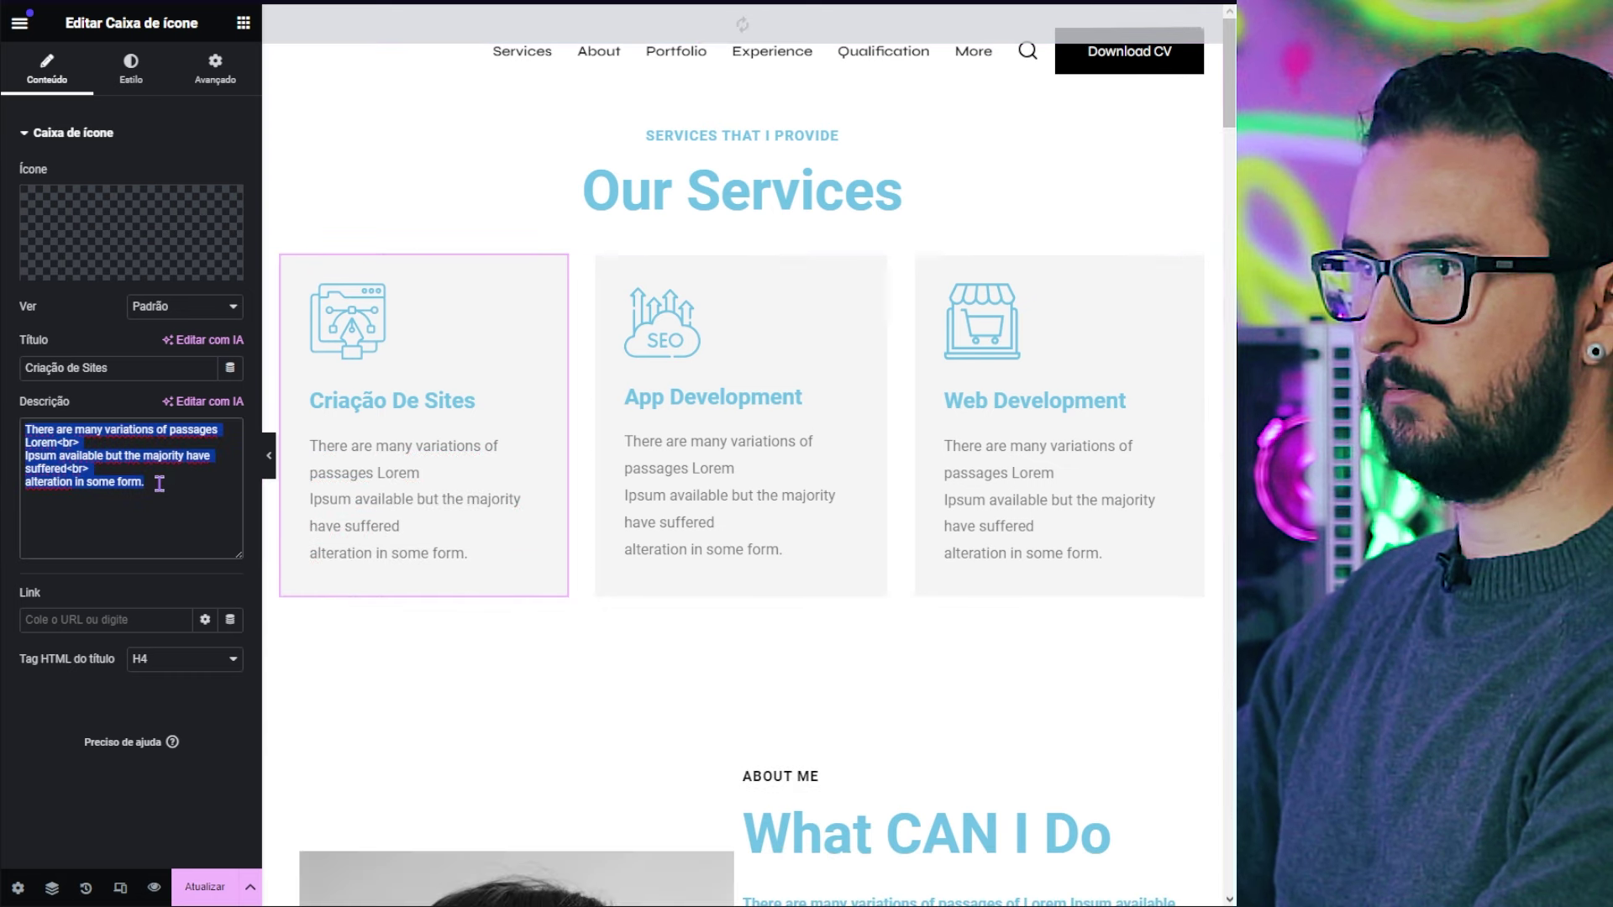
{"action": "left_click", "coordinate": [160, 482]}
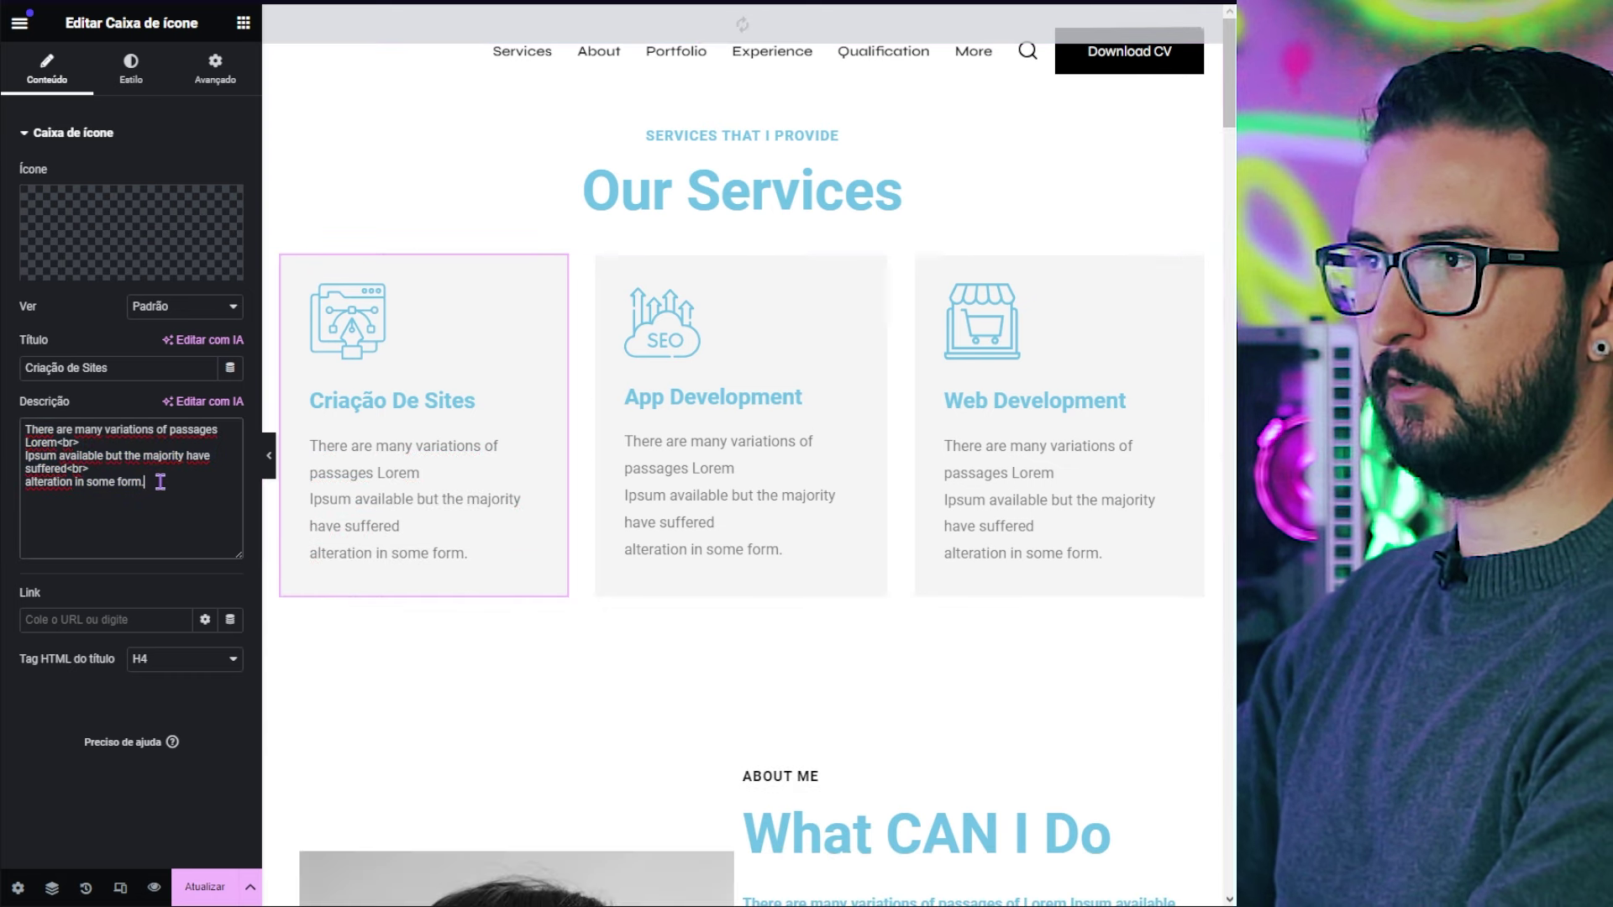
Style the Criação de Sites box's icon with 12 px spacing, 87 px size, 45° rotation and the Pulse hover animation.
{"action": "left_click", "coordinate": [129, 71]}
{"action": "left_click", "coordinate": [49, 290]}
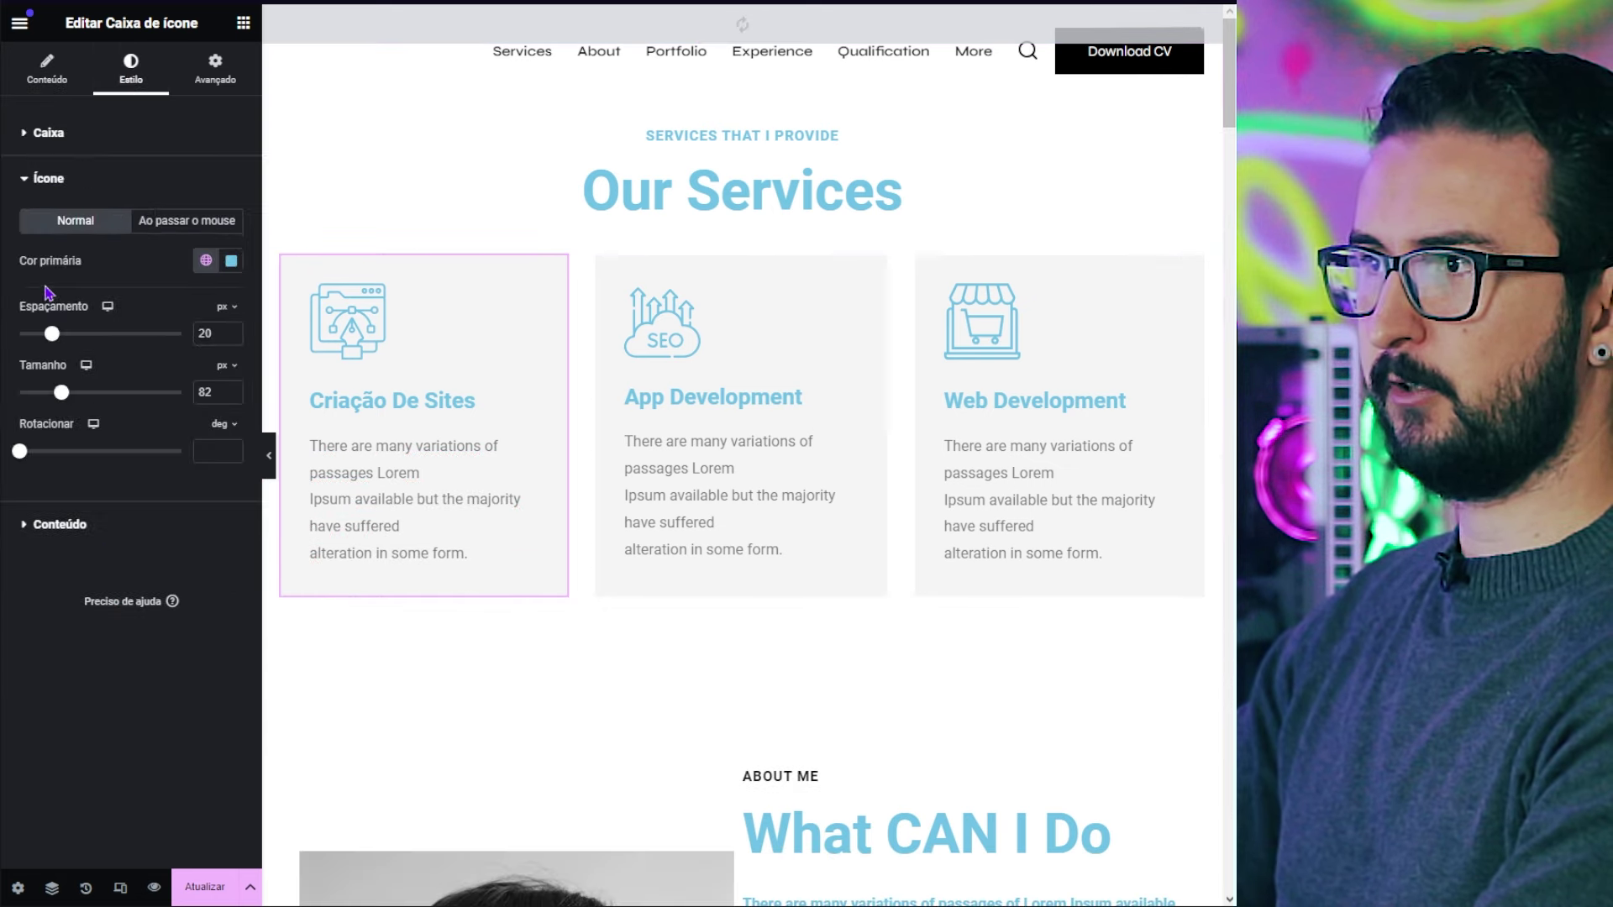
{"action": "left_click_drag", "start_coordinate": [52, 334], "coordinate": [56, 334]}
{"action": "left_click_drag", "start_coordinate": [61, 392], "coordinate": [63, 401]}
{"action": "left_click", "coordinate": [168, 221]}
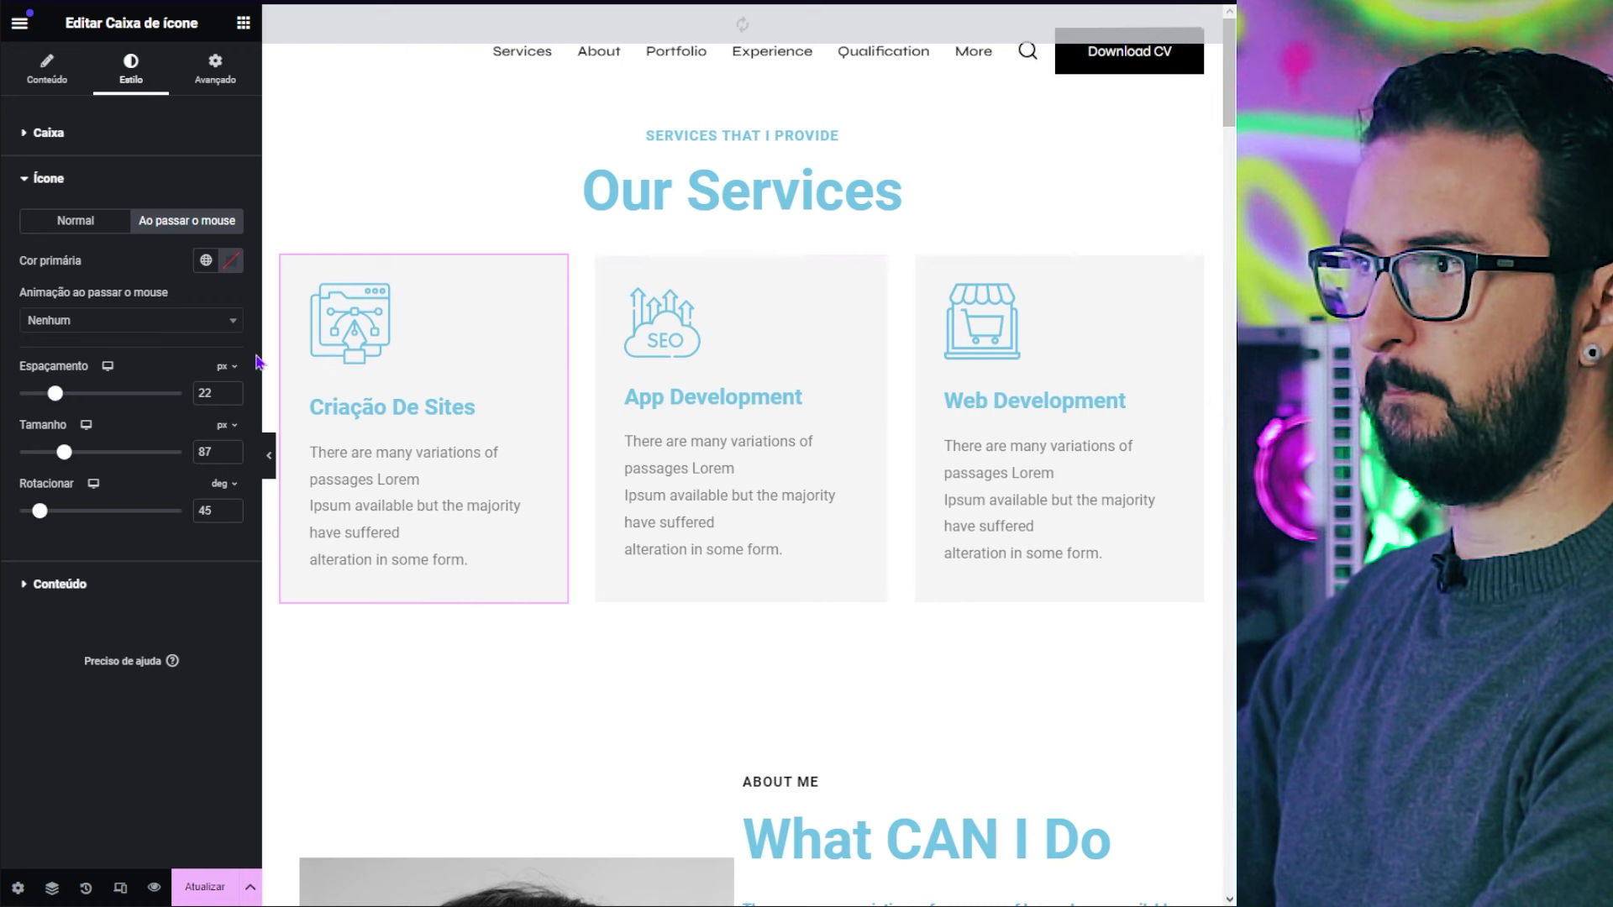
{"action": "left_click", "coordinate": [96, 325]}
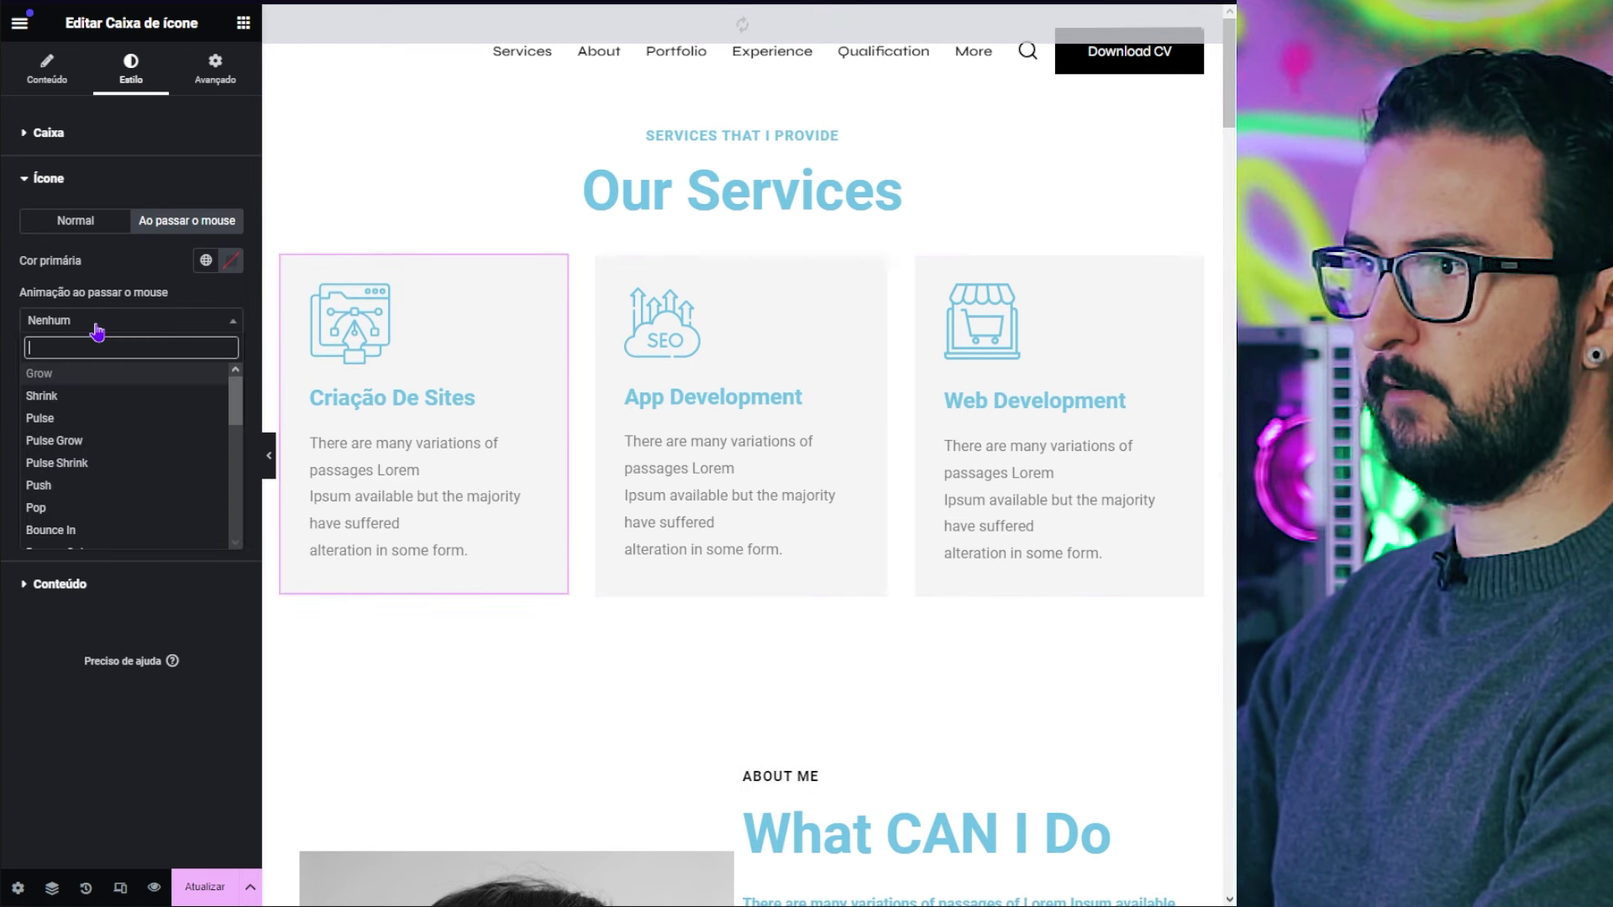
{"action": "left_click", "coordinate": [71, 420]}
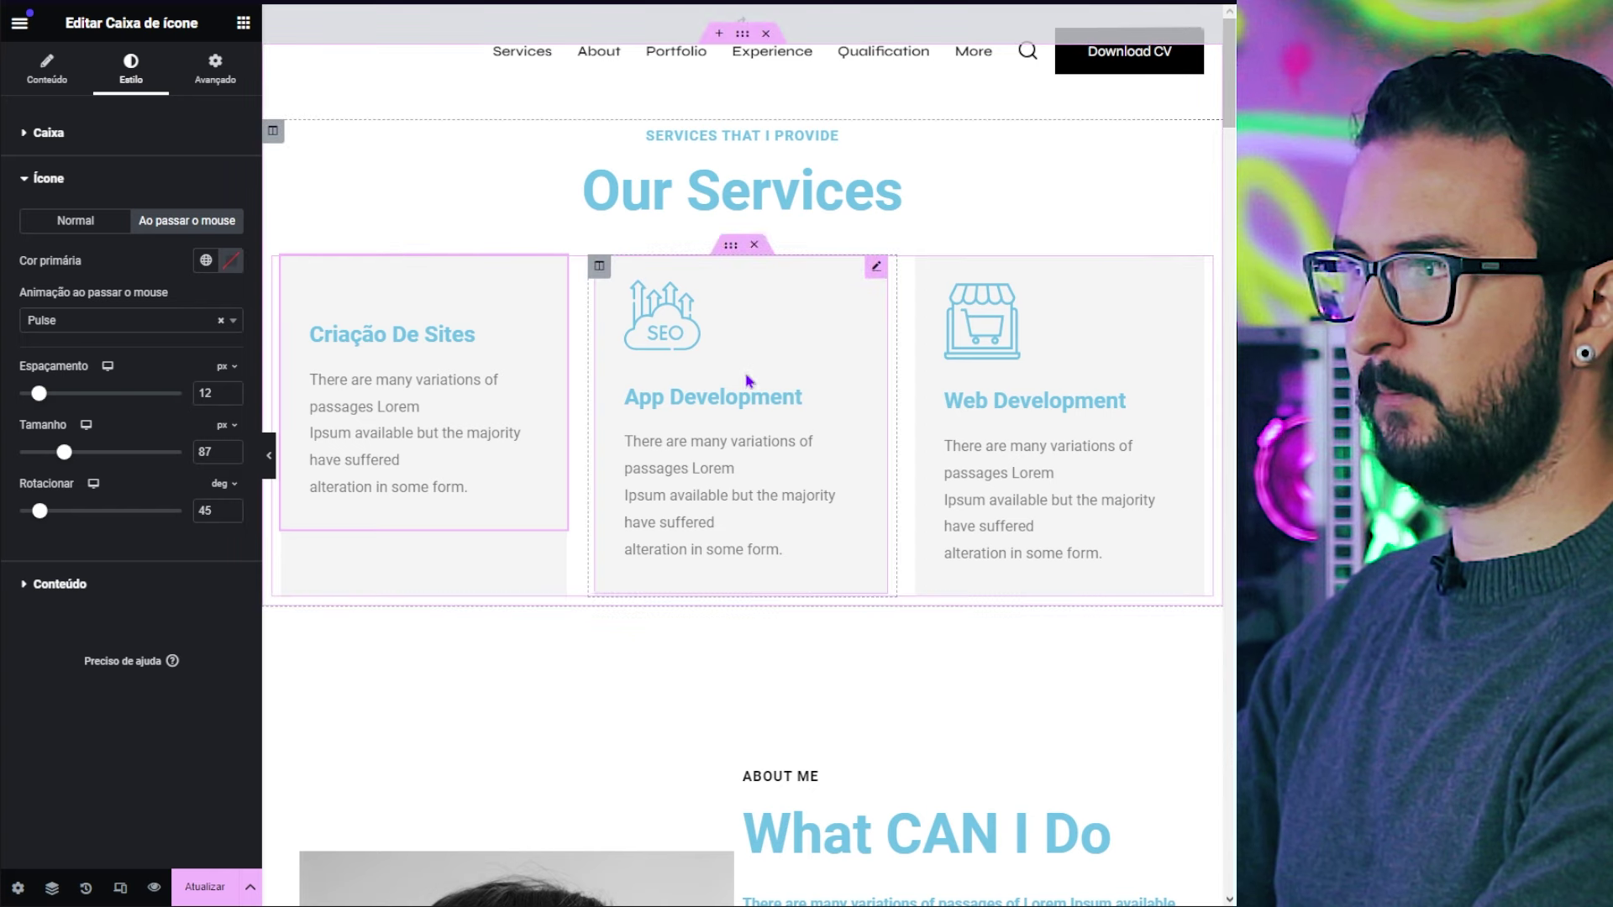
{"action": "left_click", "coordinate": [360, 330]}
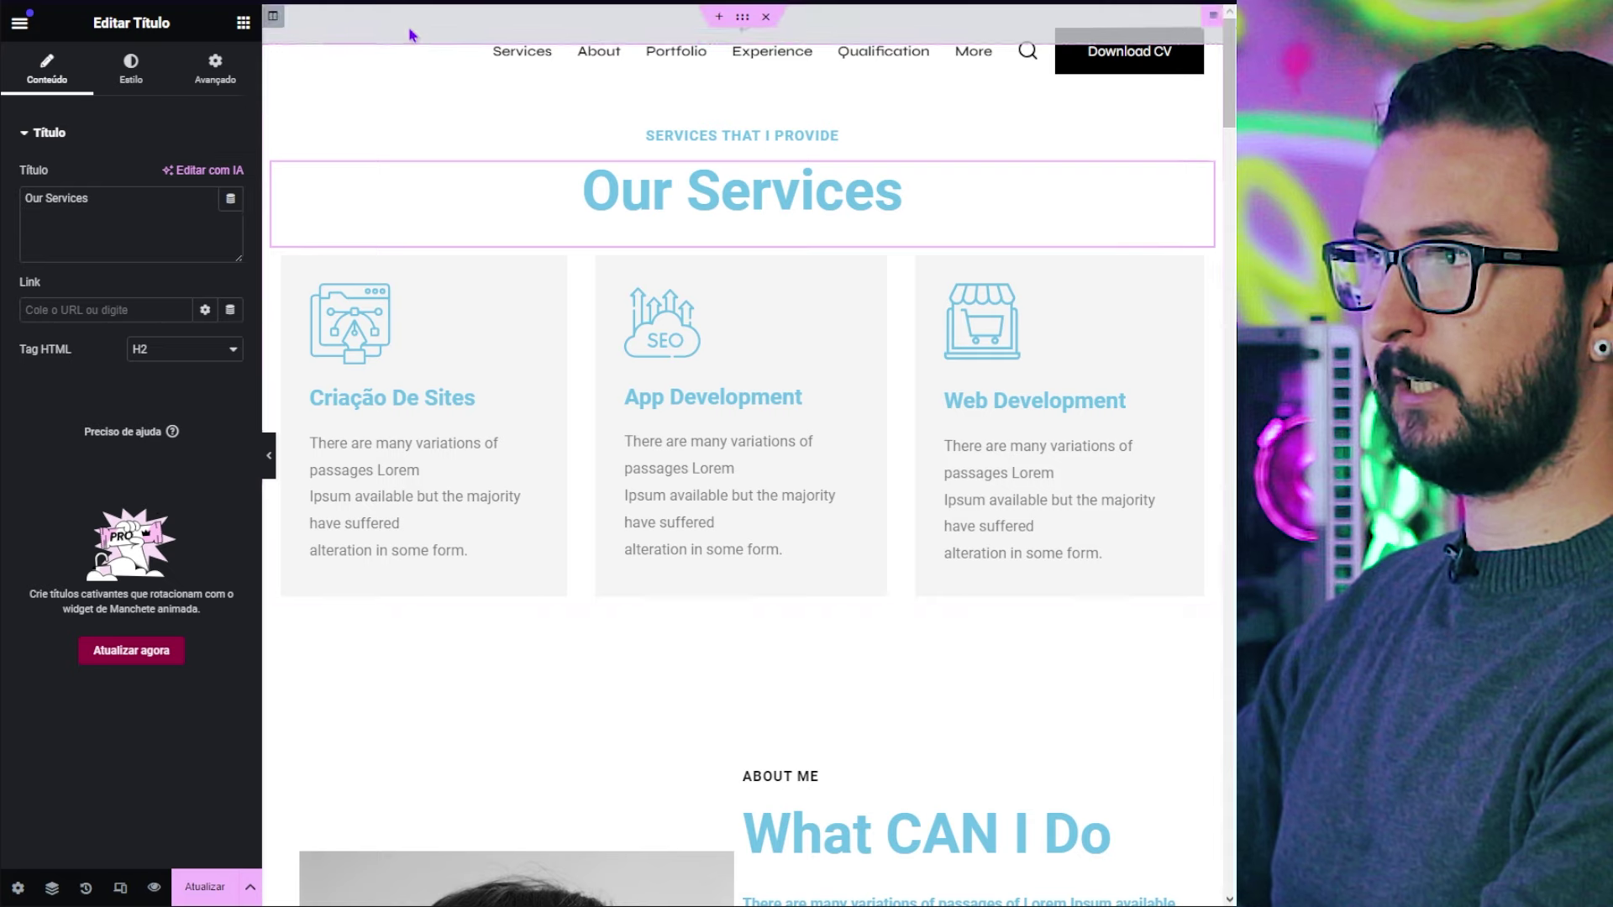
Open the hero's fectfolio_slider module in the Slider Revolution editor, declining usage data sharing, and look over the slide.
{"action": "left_click", "coordinate": [329, 72]}
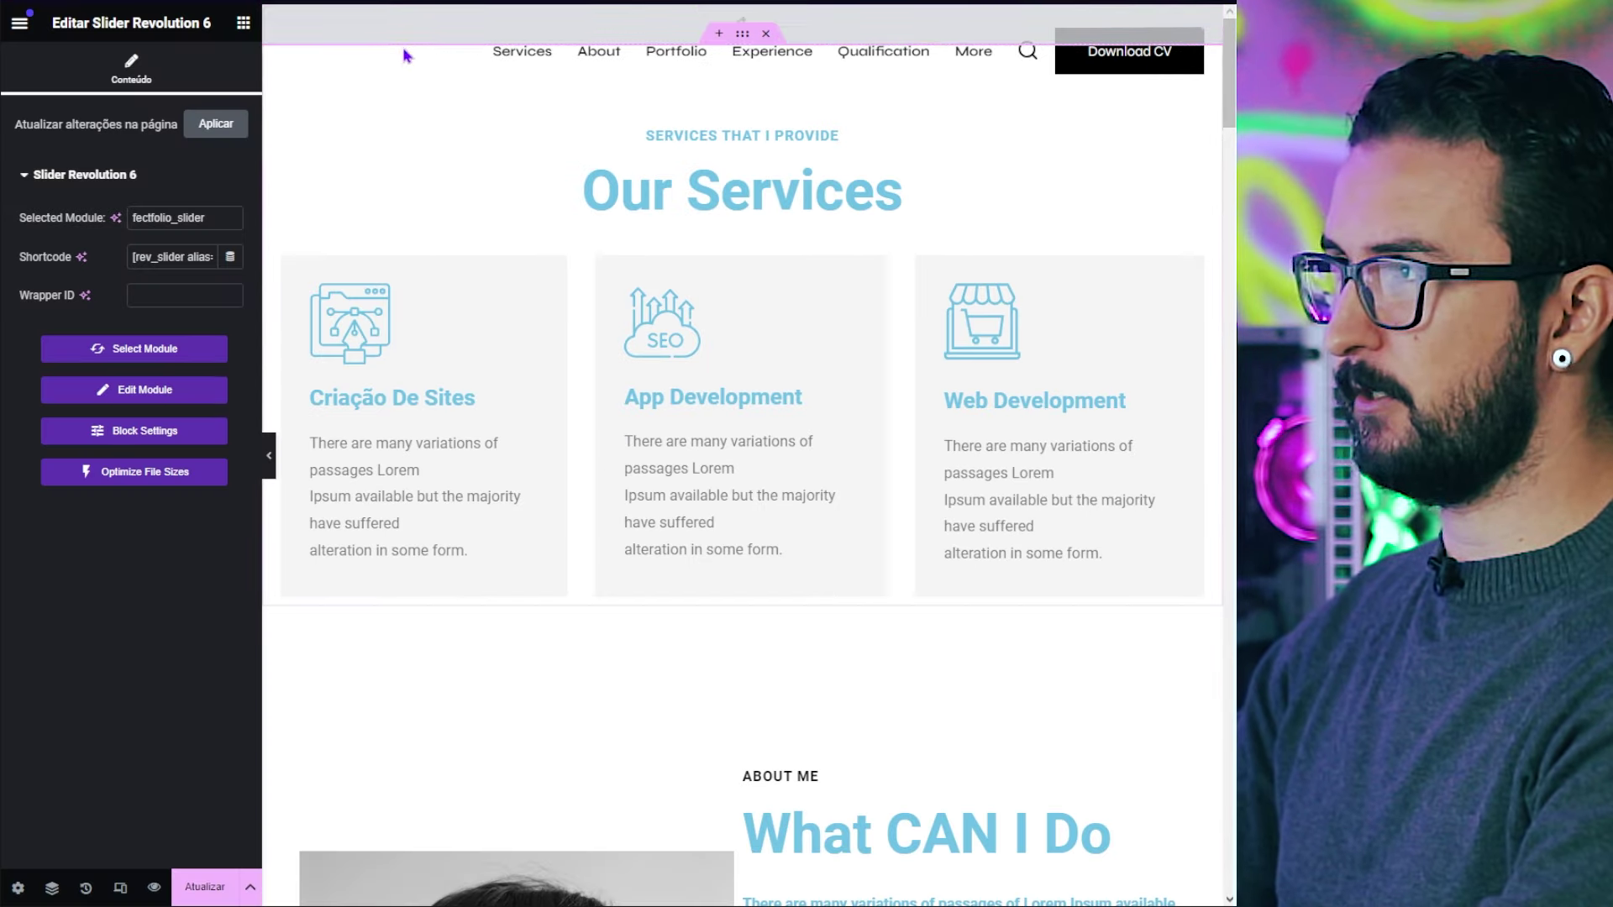
{"action": "left_click", "coordinate": [137, 405]}
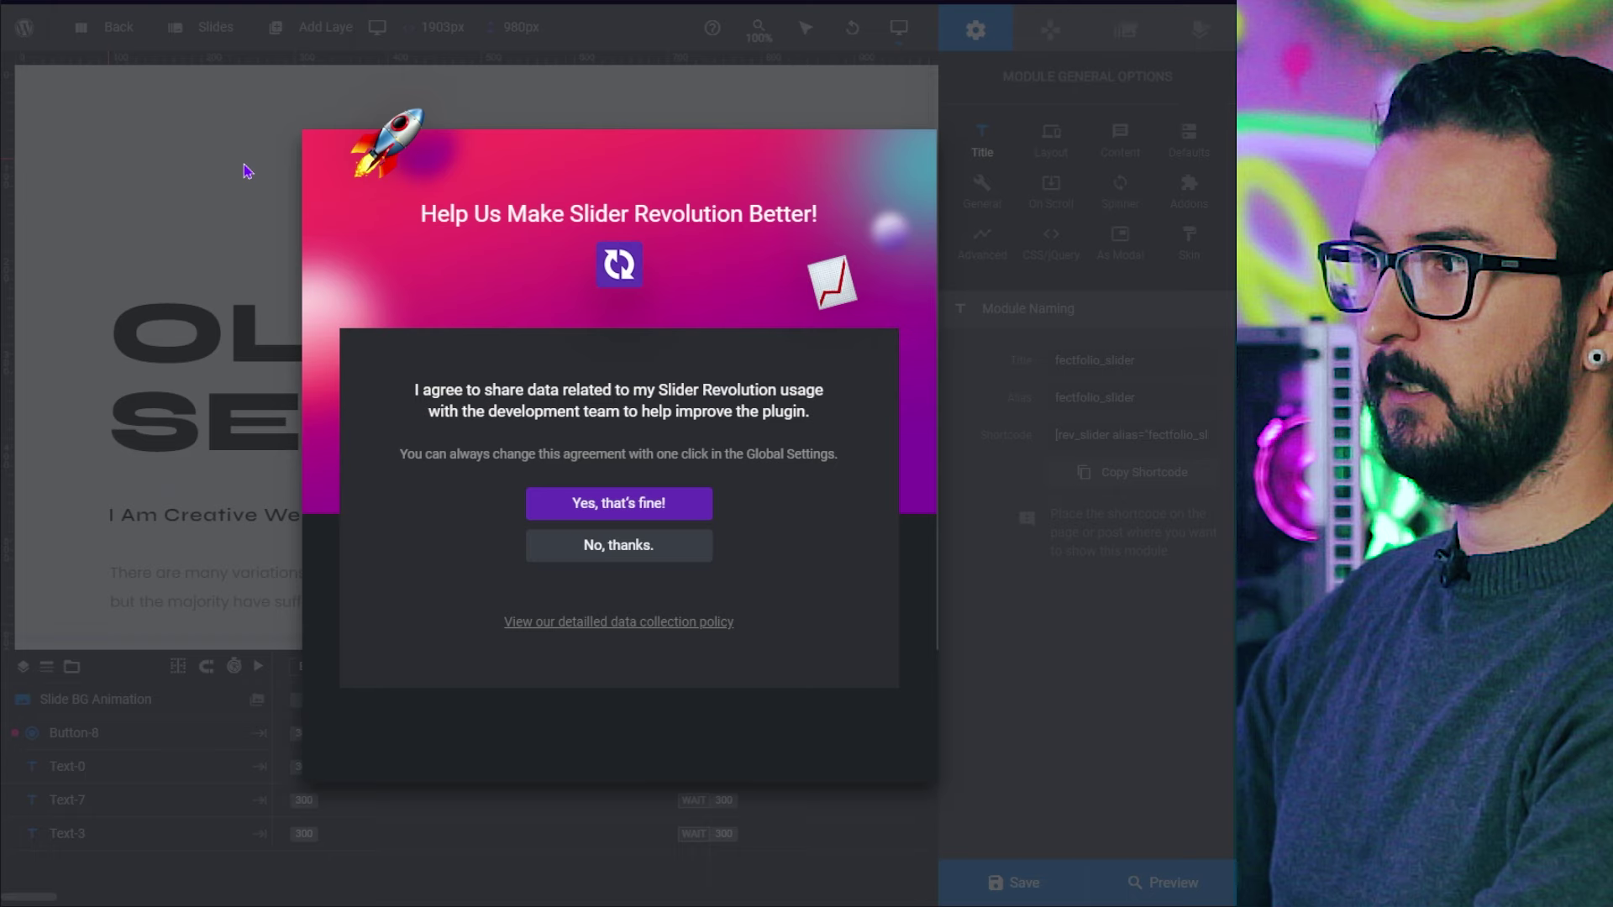
{"action": "left_click", "coordinate": [613, 551]}
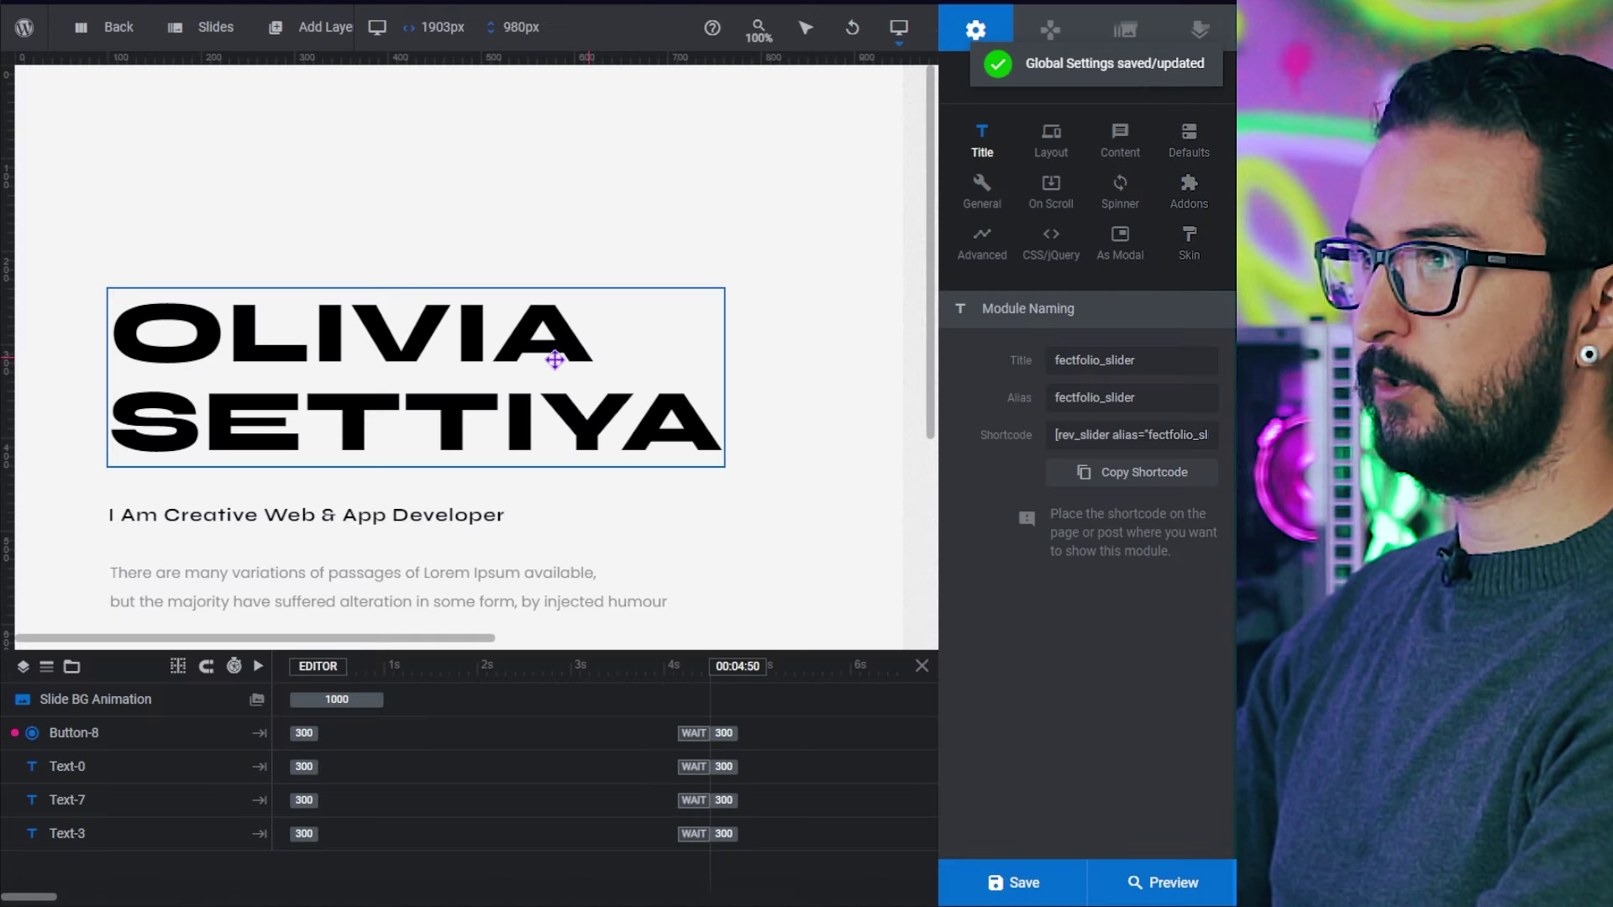
{"action": "scroll", "coordinate": [686, 481], "scroll_direction": "right", "scroll_amount": 10}
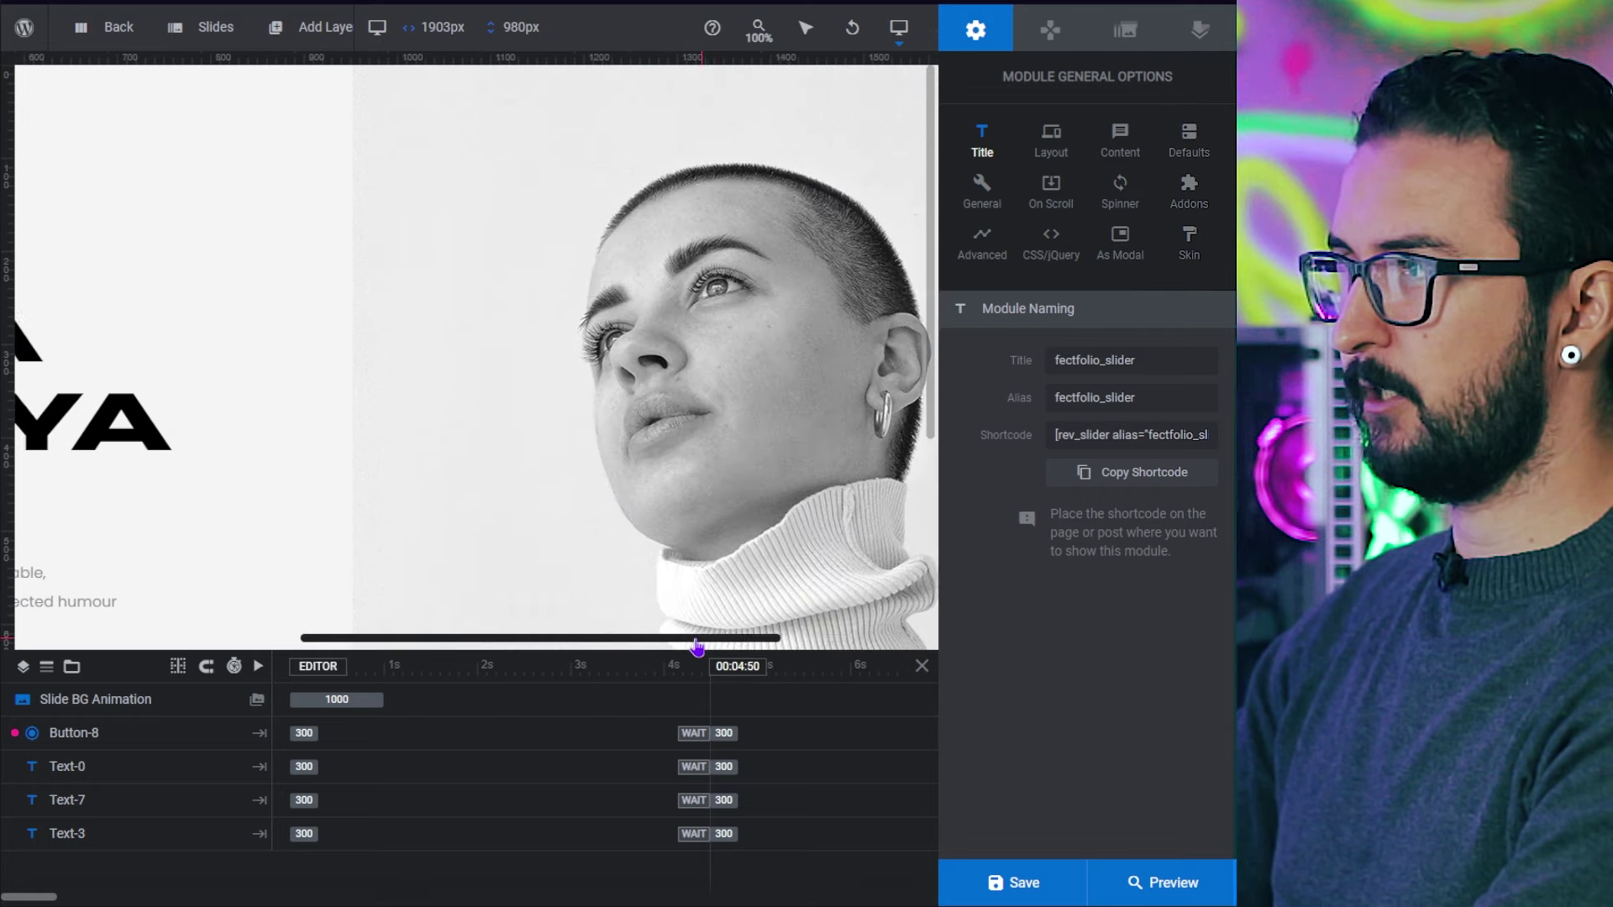
{"action": "left_click_drag", "start_coordinate": [437, 641], "coordinate": [152, 625]}
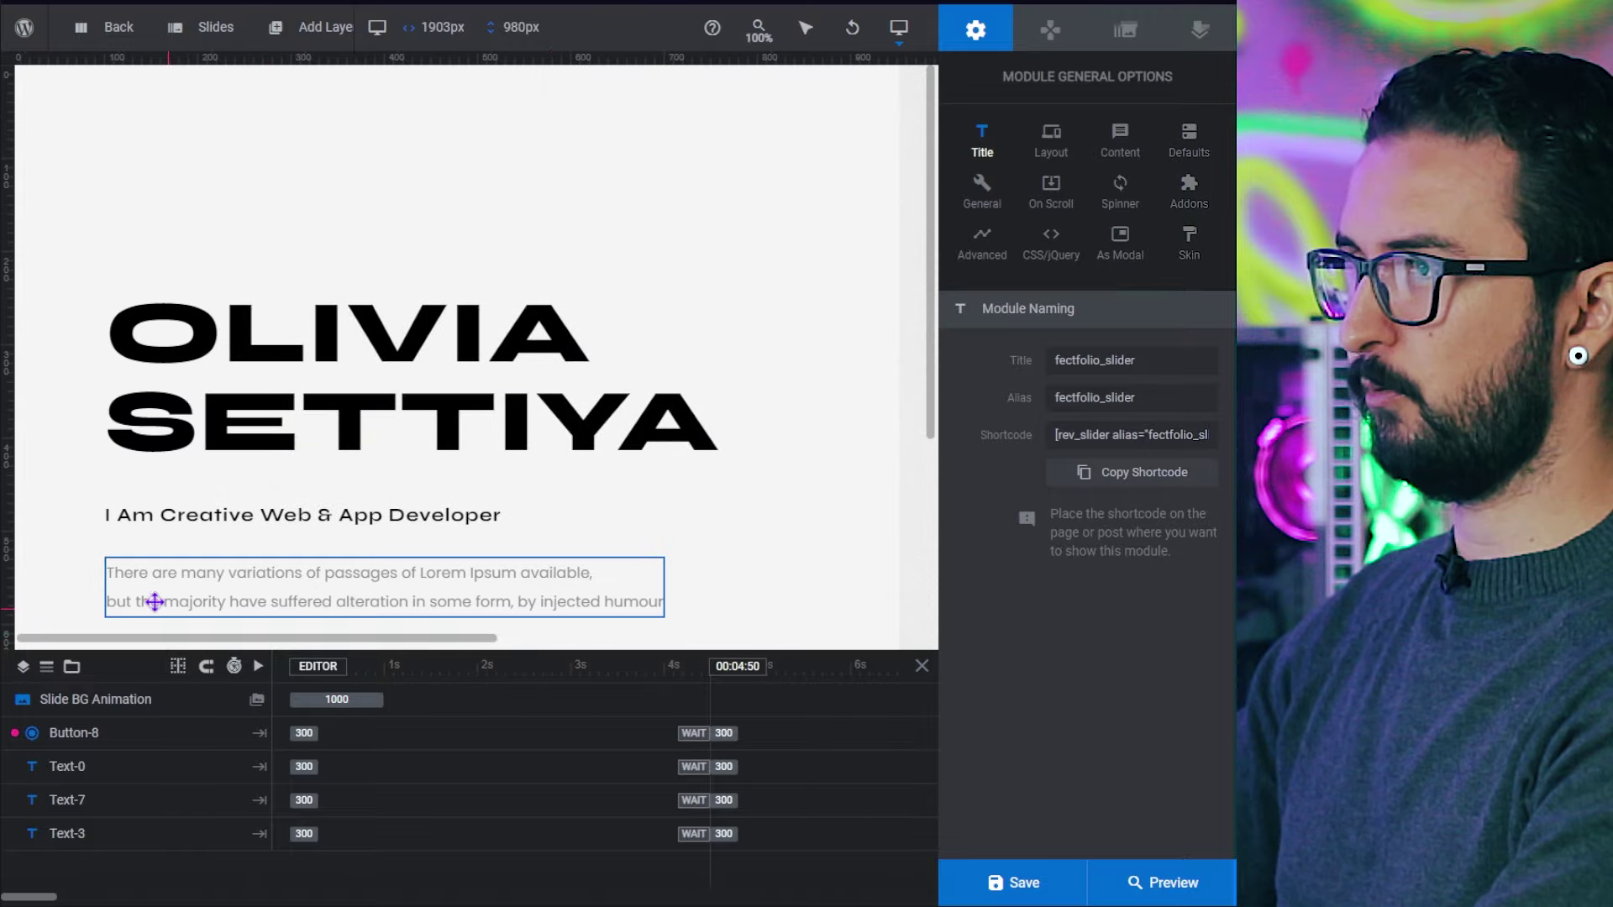
Replace the slide's main headline with "J1711 do" on the first line and "q28a" on the second.
{"action": "left_click", "coordinate": [211, 330]}
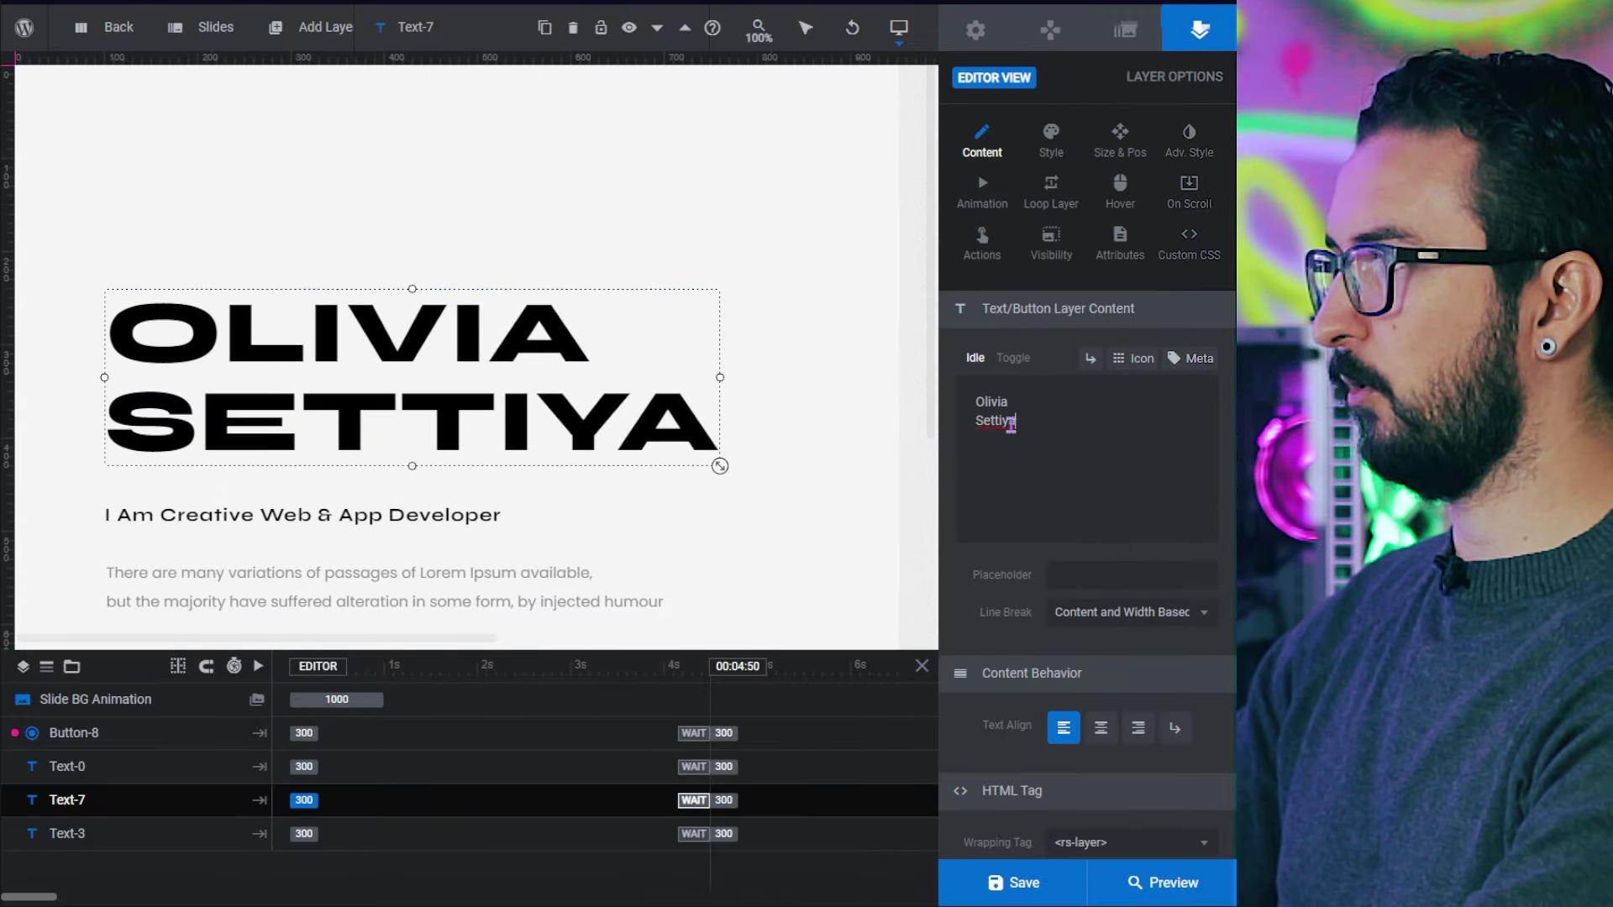
{"action": "left_click_drag", "start_coordinate": [1011, 424], "coordinate": [947, 406]}
{"action": "type", "text": "J1711"}
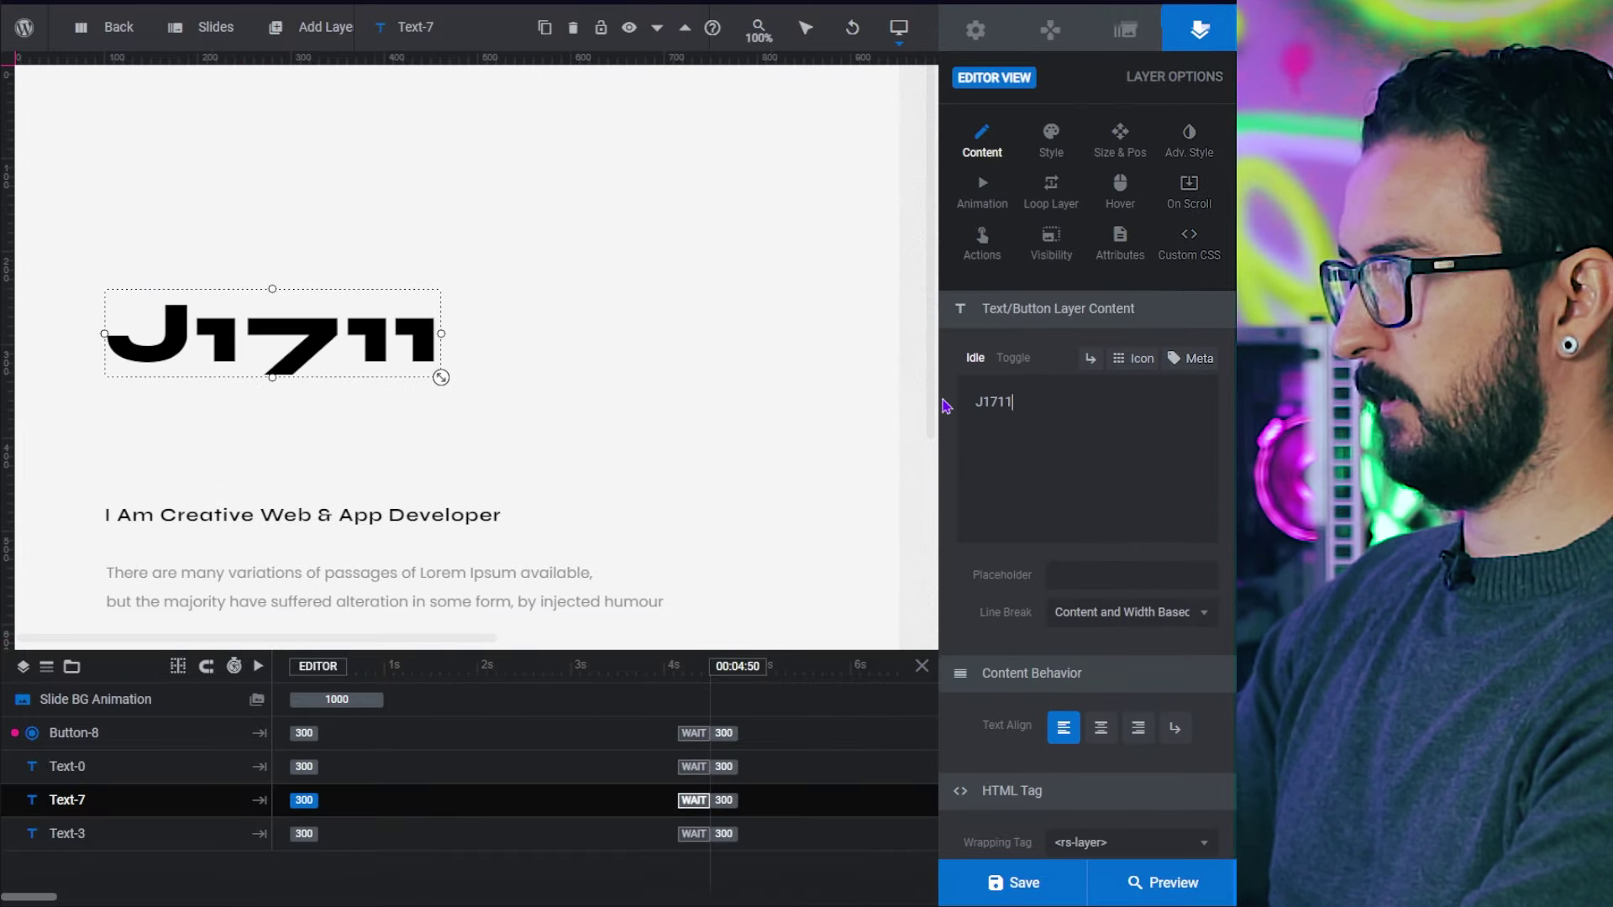
{"action": "type", "text": " do"}
{"action": "key", "text": "Return"}
{"action": "type", "text": "q28a"}
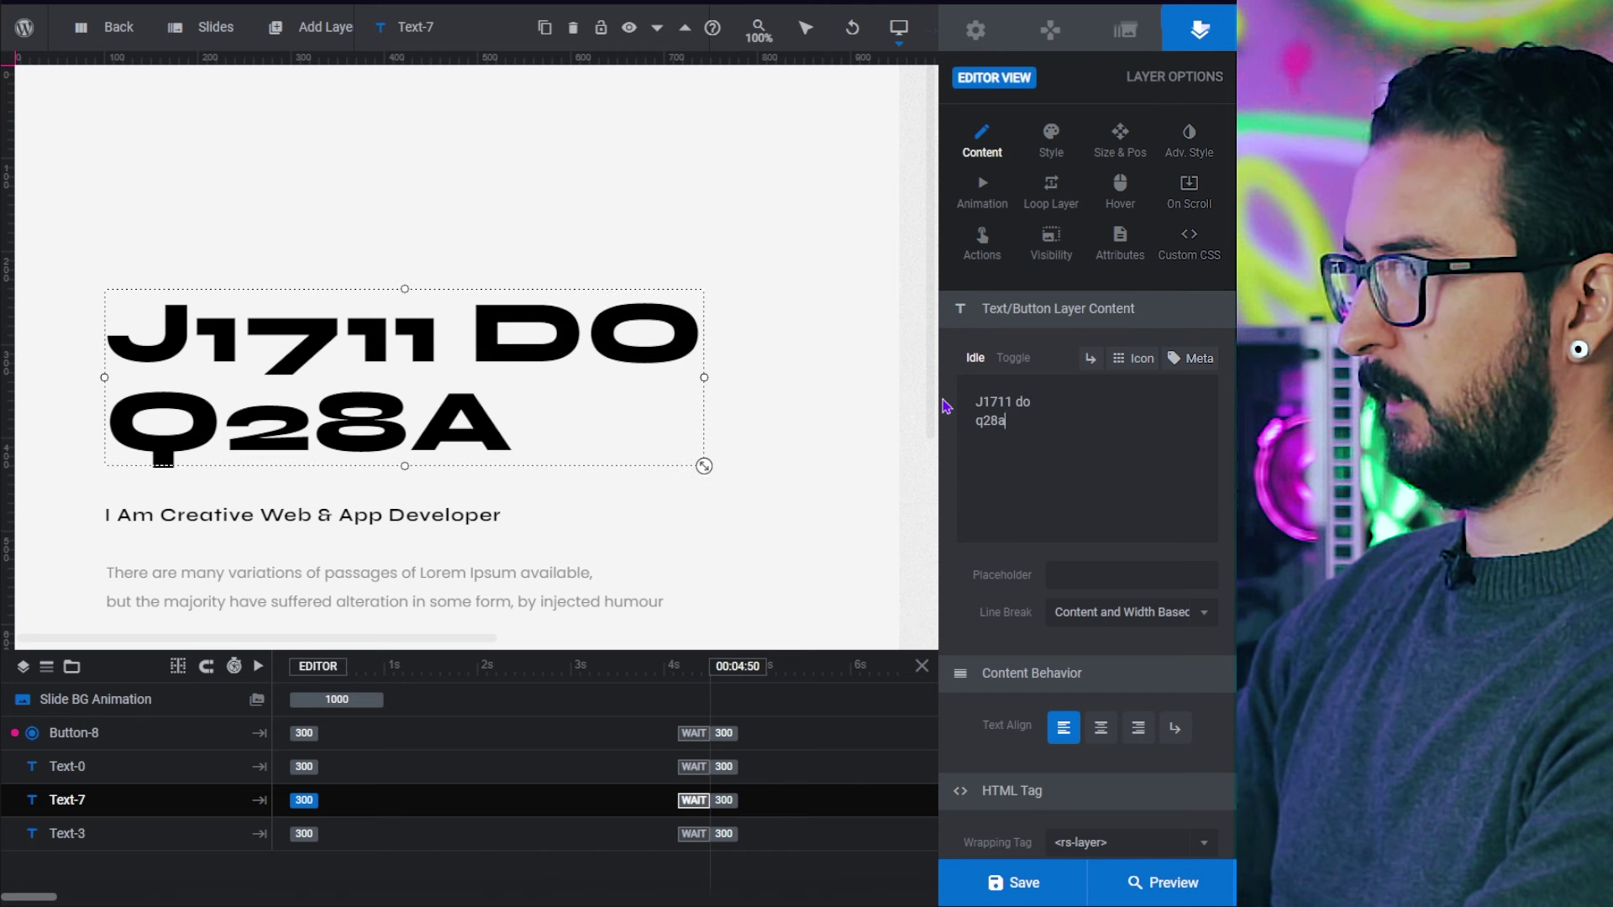
Change the slide's subtitle to "Designer Profissional há 16 anos" and save the slider.
{"action": "left_click", "coordinate": [302, 515]}
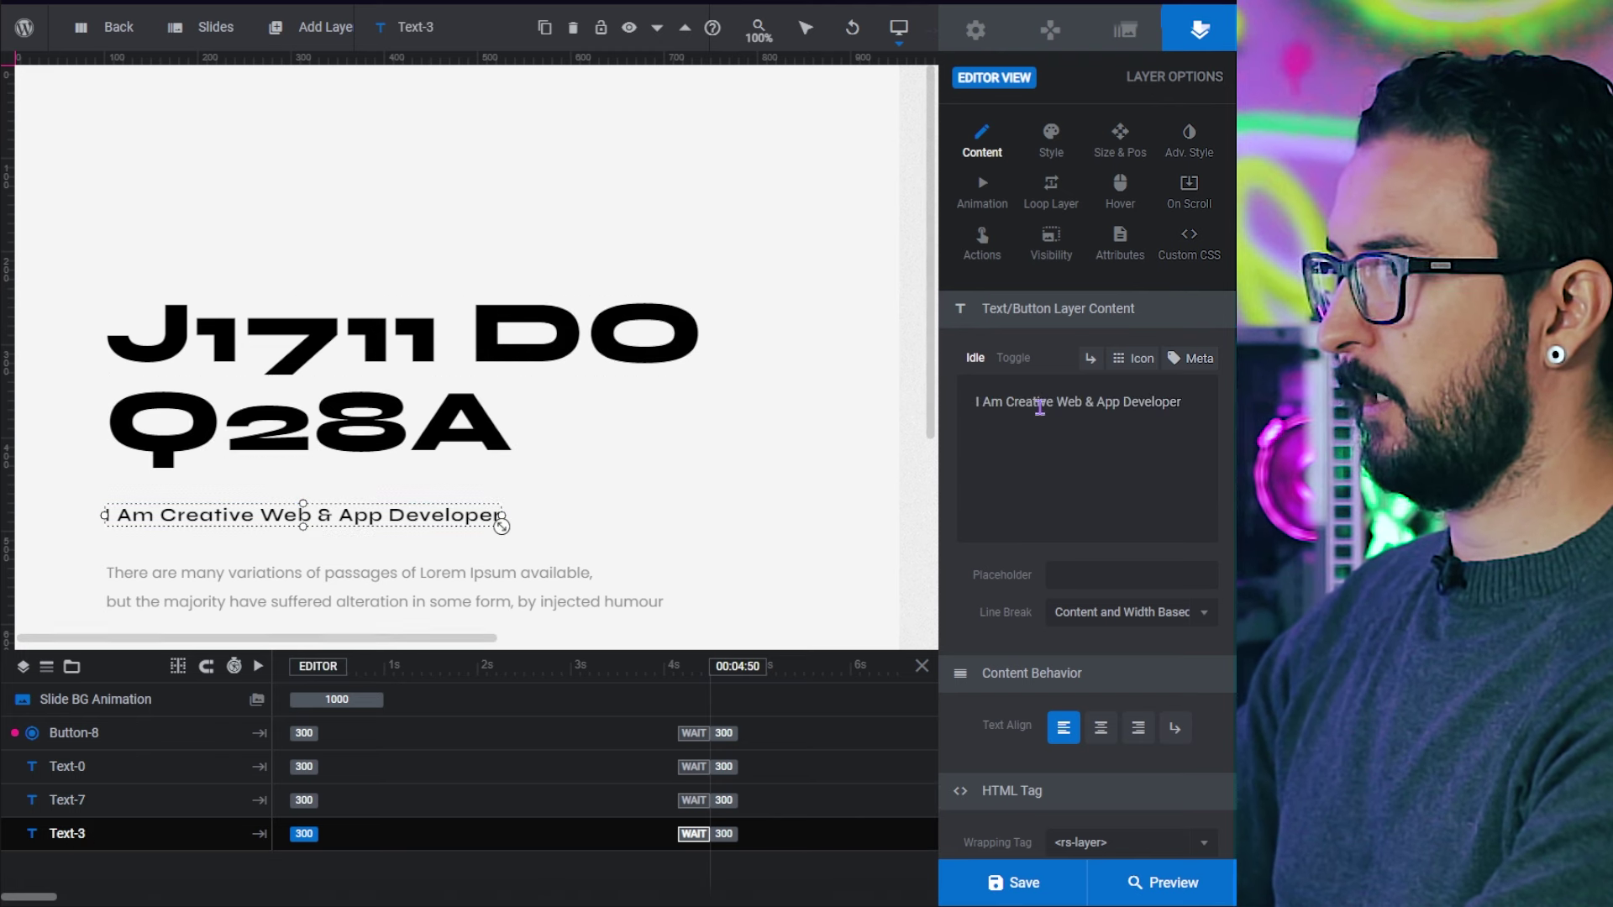
{"action": "type", "text": "Designer Profissional "}
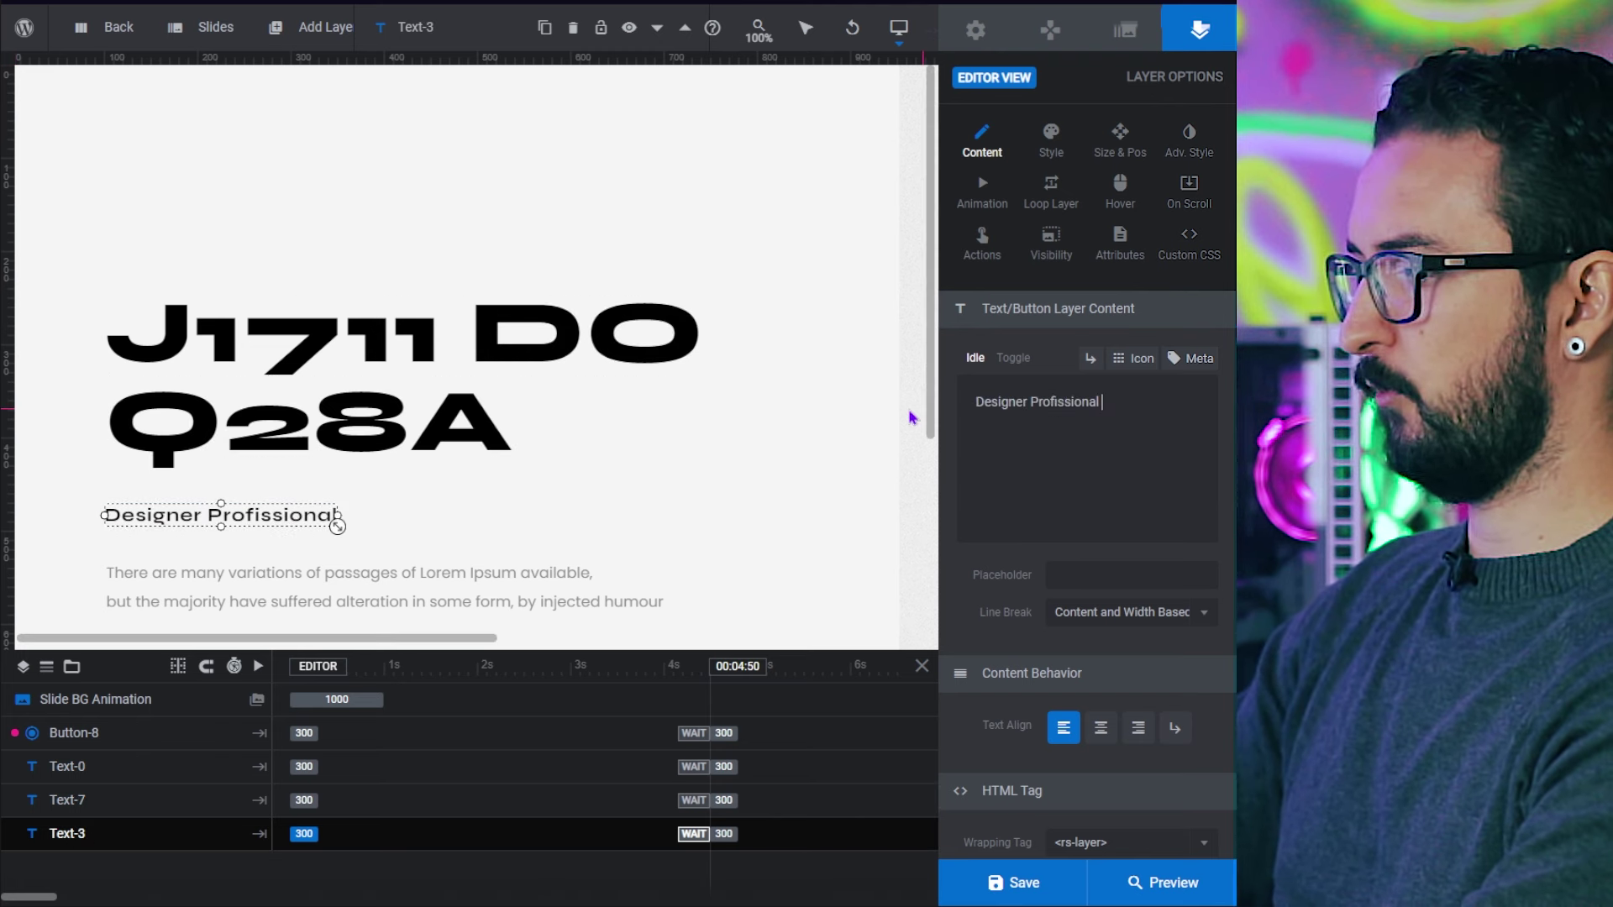
{"action": "type", "text": "há 16 anos"}
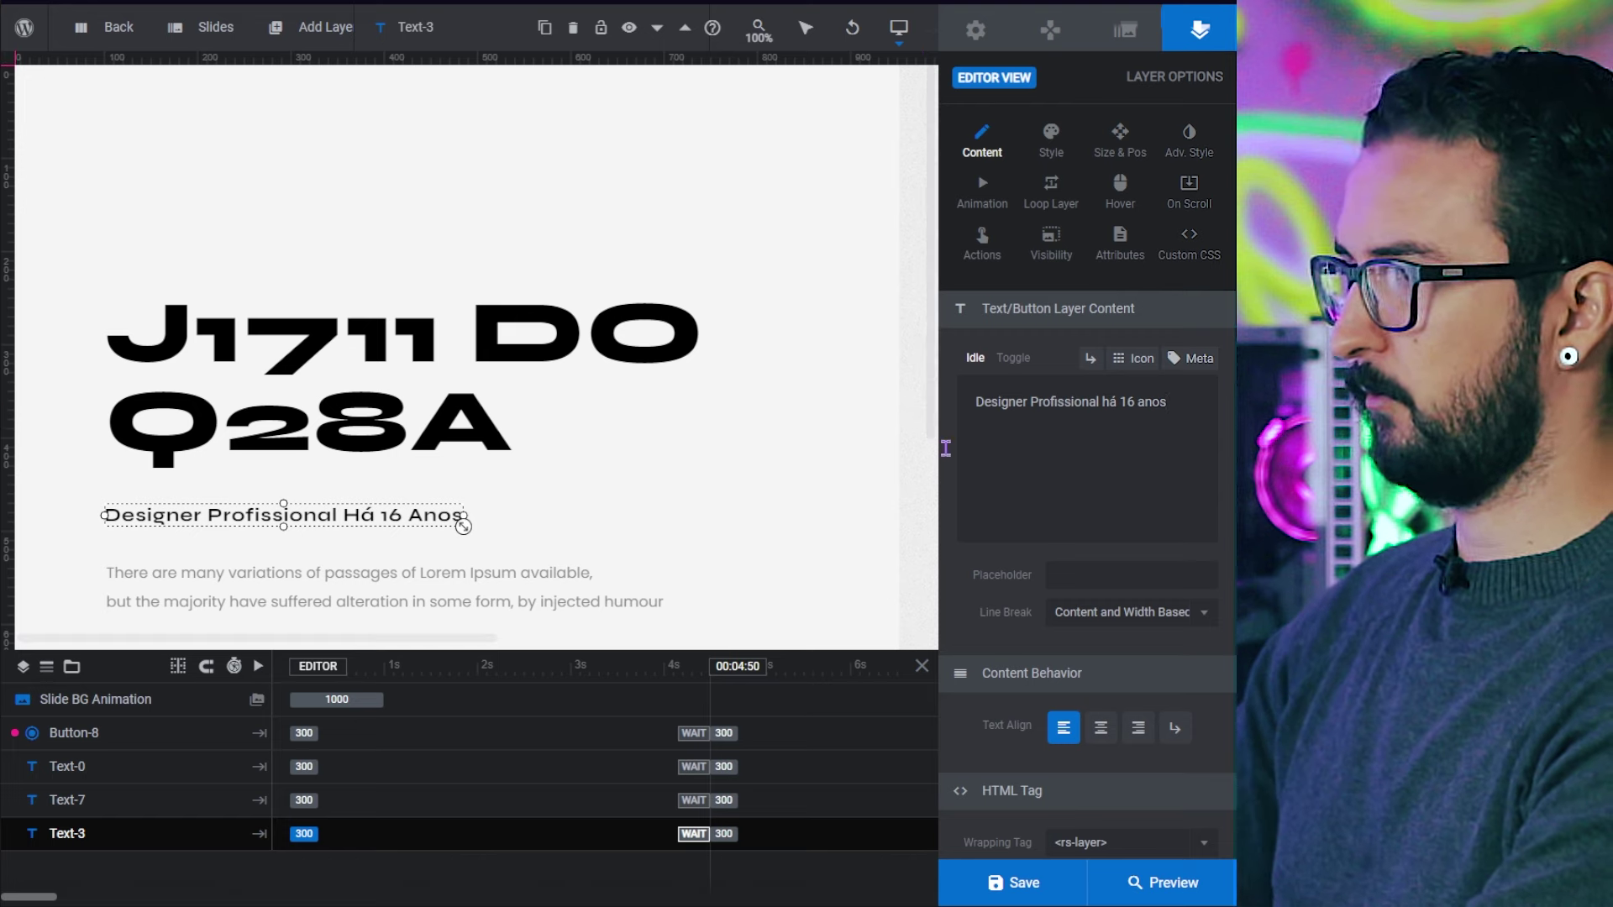
{"action": "left_click", "coordinate": [1025, 883]}
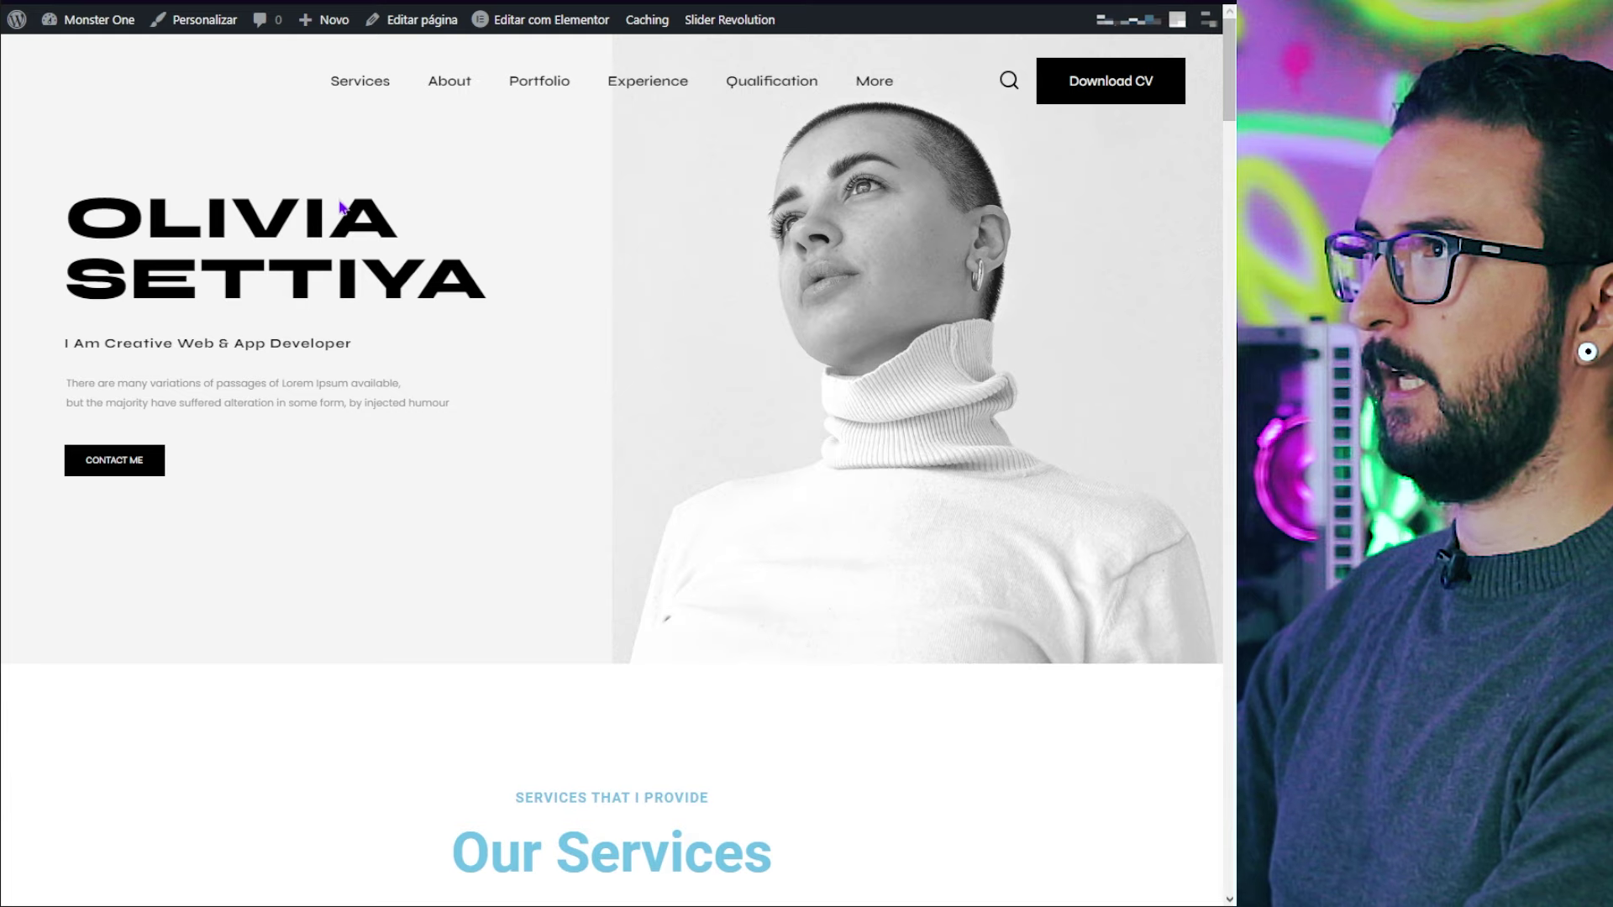
Reload the live home page, then inspect the About Me section's photo picker and title text in the Elementor editor.
{"action": "key", "text": "F5"}
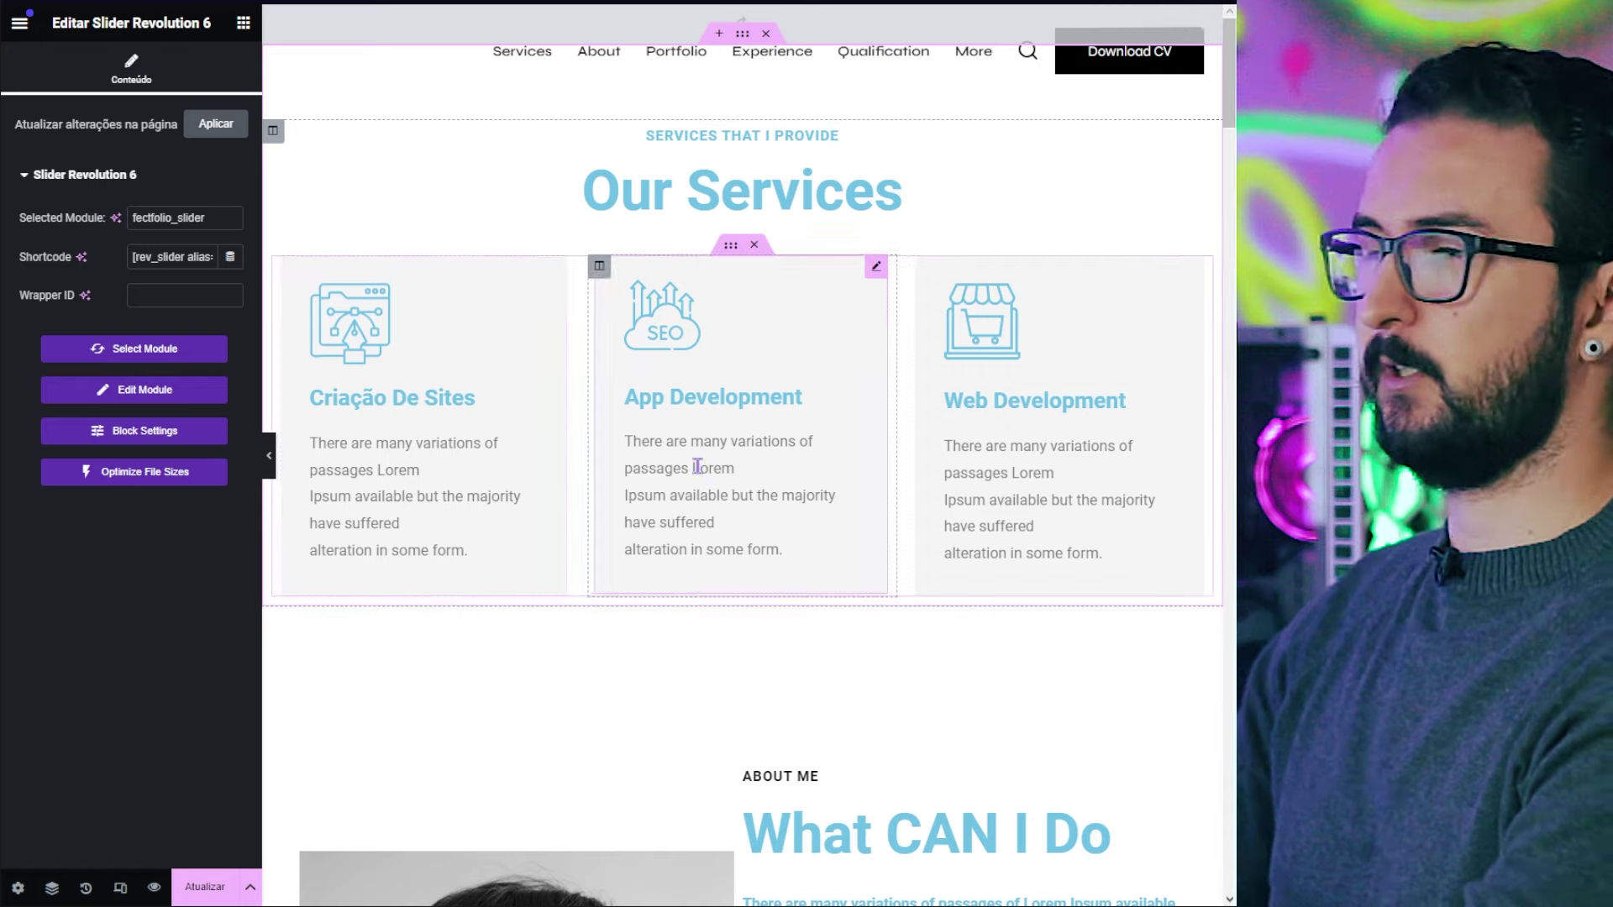
{"action": "scroll", "coordinate": [836, 346], "scroll_direction": "down", "scroll_amount": 5}
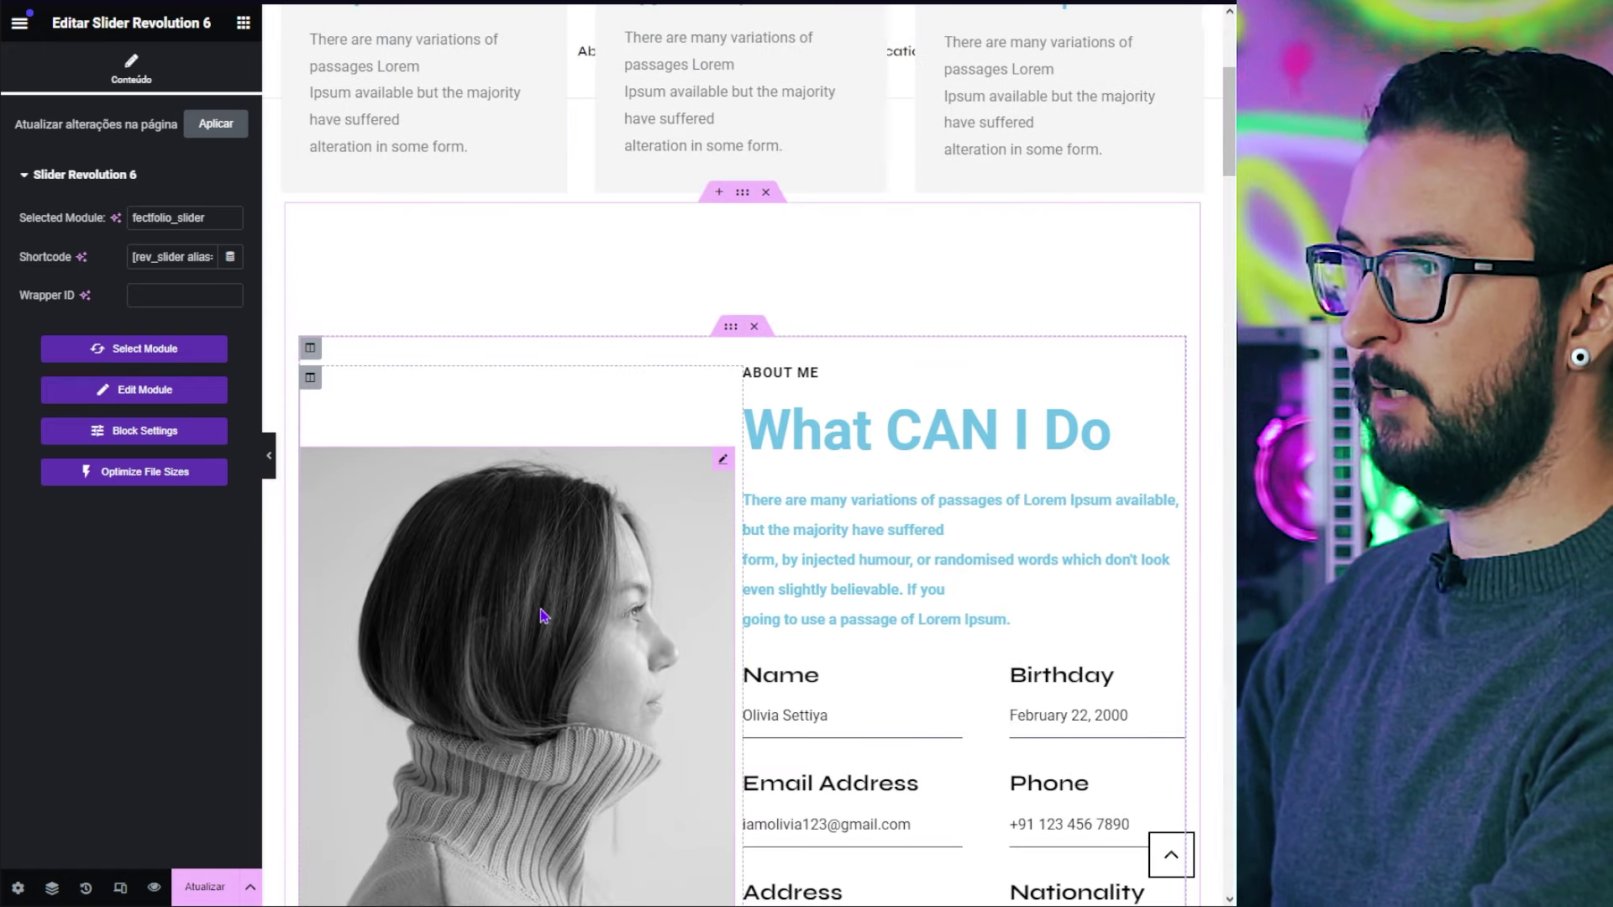
{"action": "left_click", "coordinate": [542, 616]}
{"action": "scroll", "coordinate": [555, 605], "scroll_direction": "down", "scroll_amount": 2}
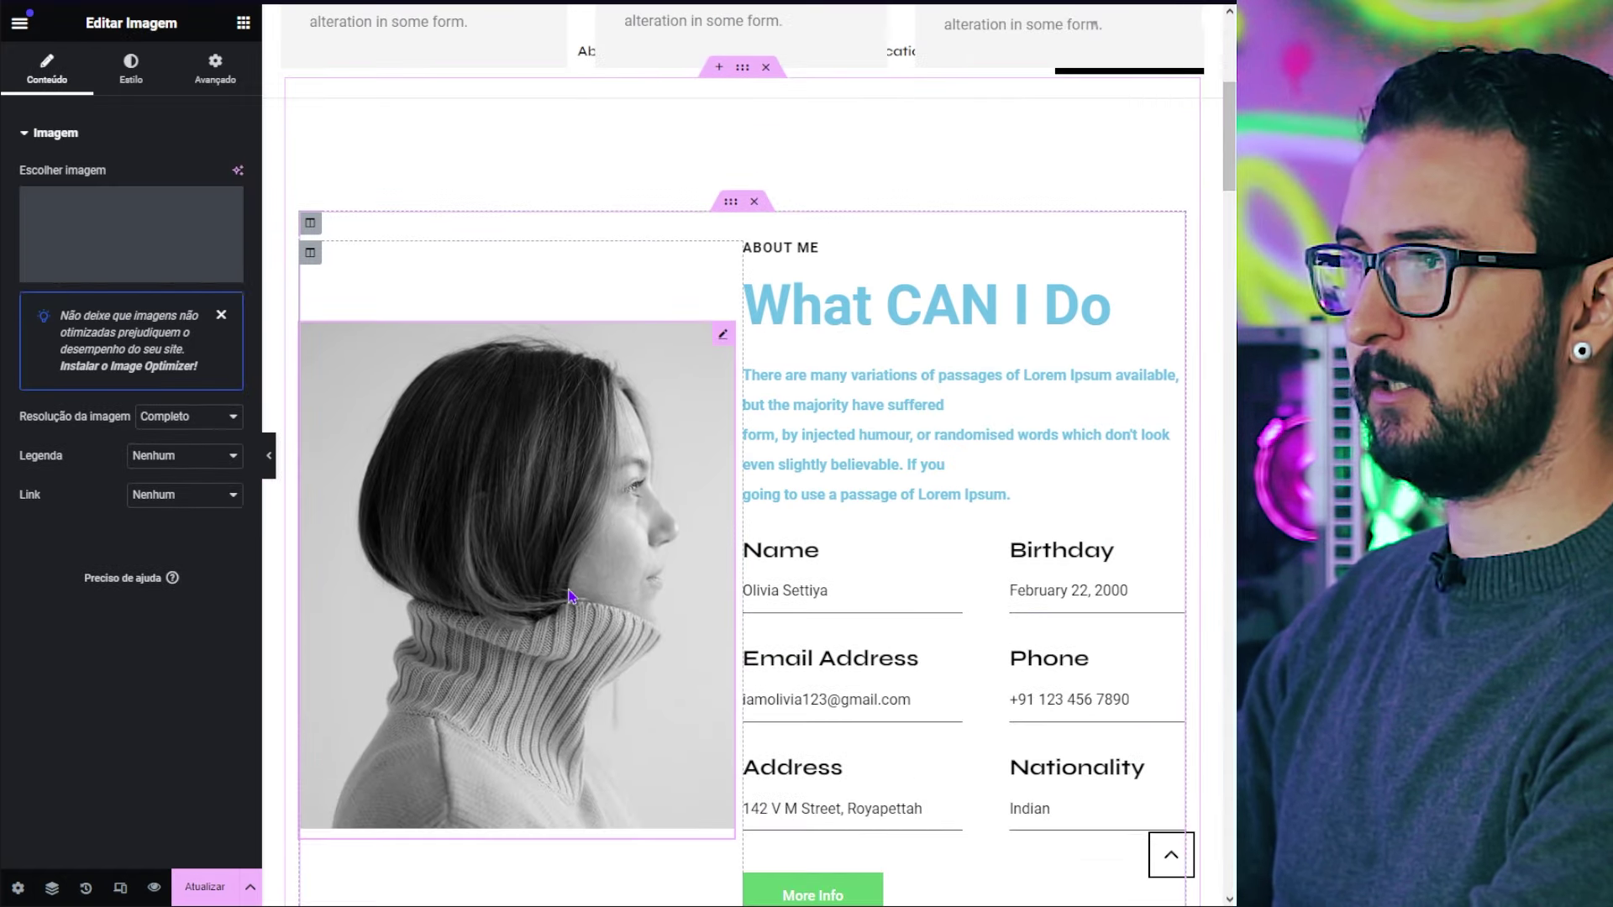
{"action": "scroll", "coordinate": [452, 479], "scroll_direction": "down", "scroll_amount": 2}
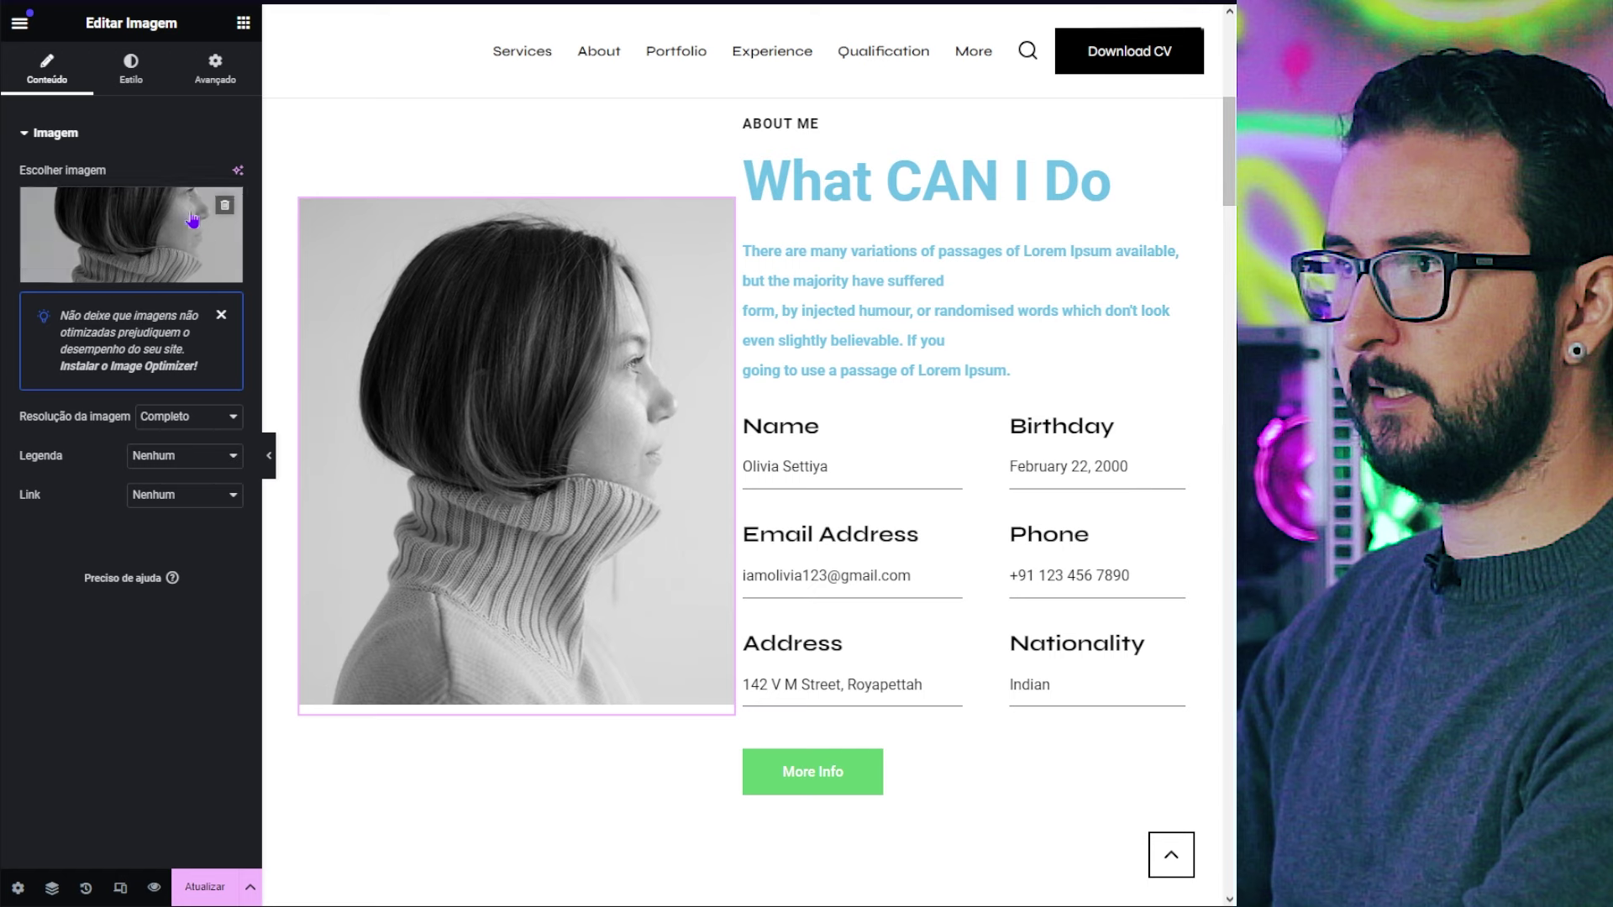
{"action": "left_click", "coordinate": [135, 267]}
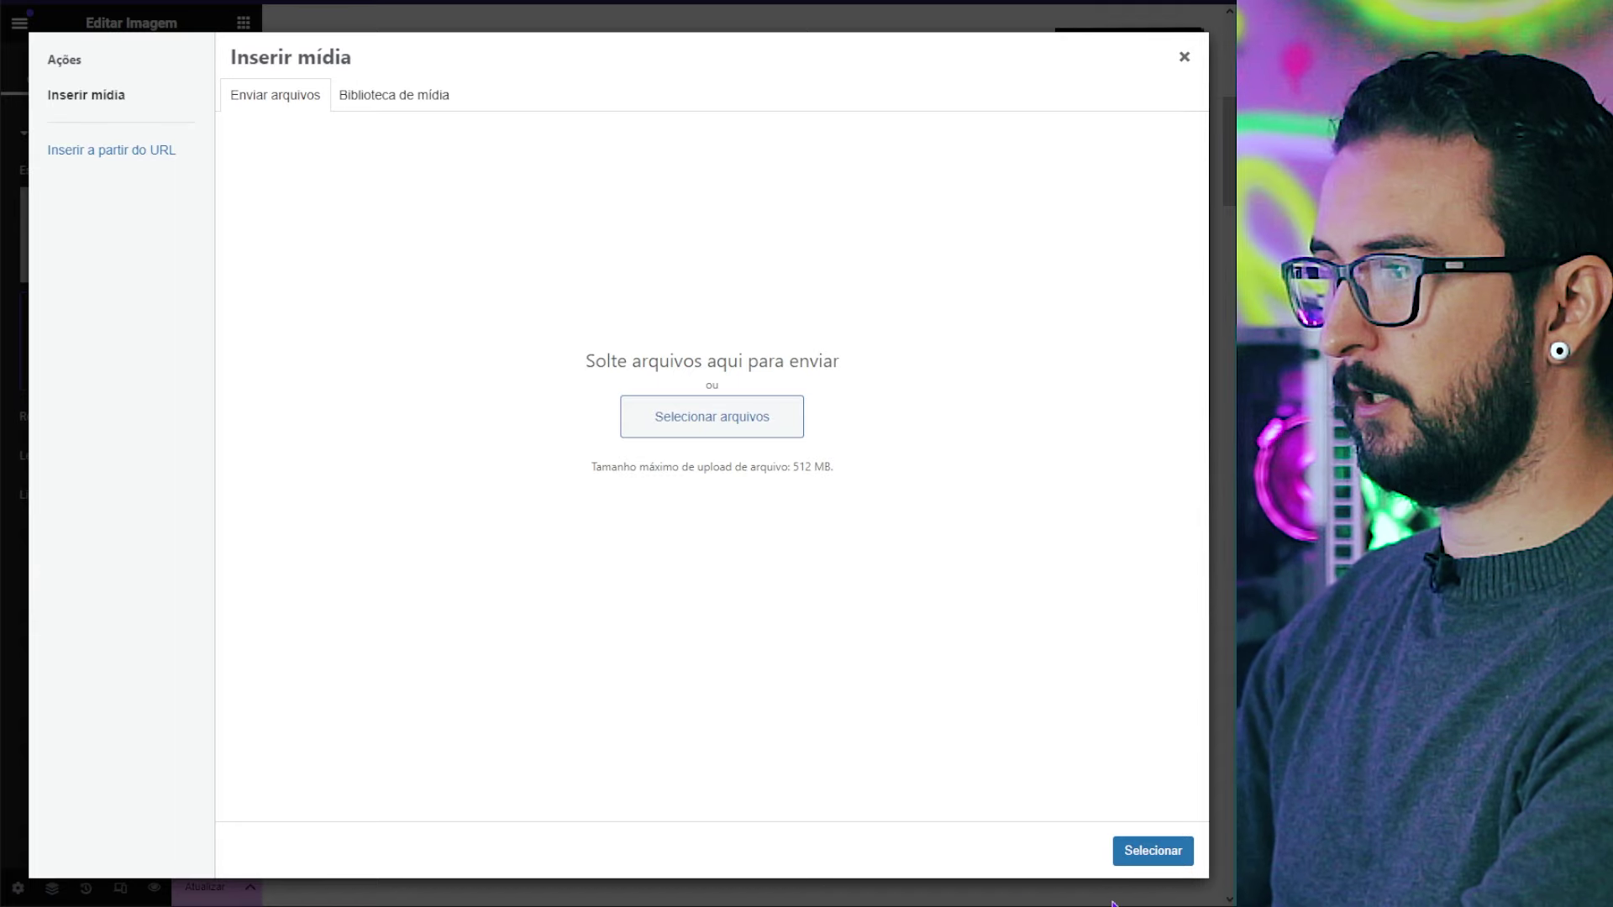
{"action": "left_click", "coordinate": [1184, 59]}
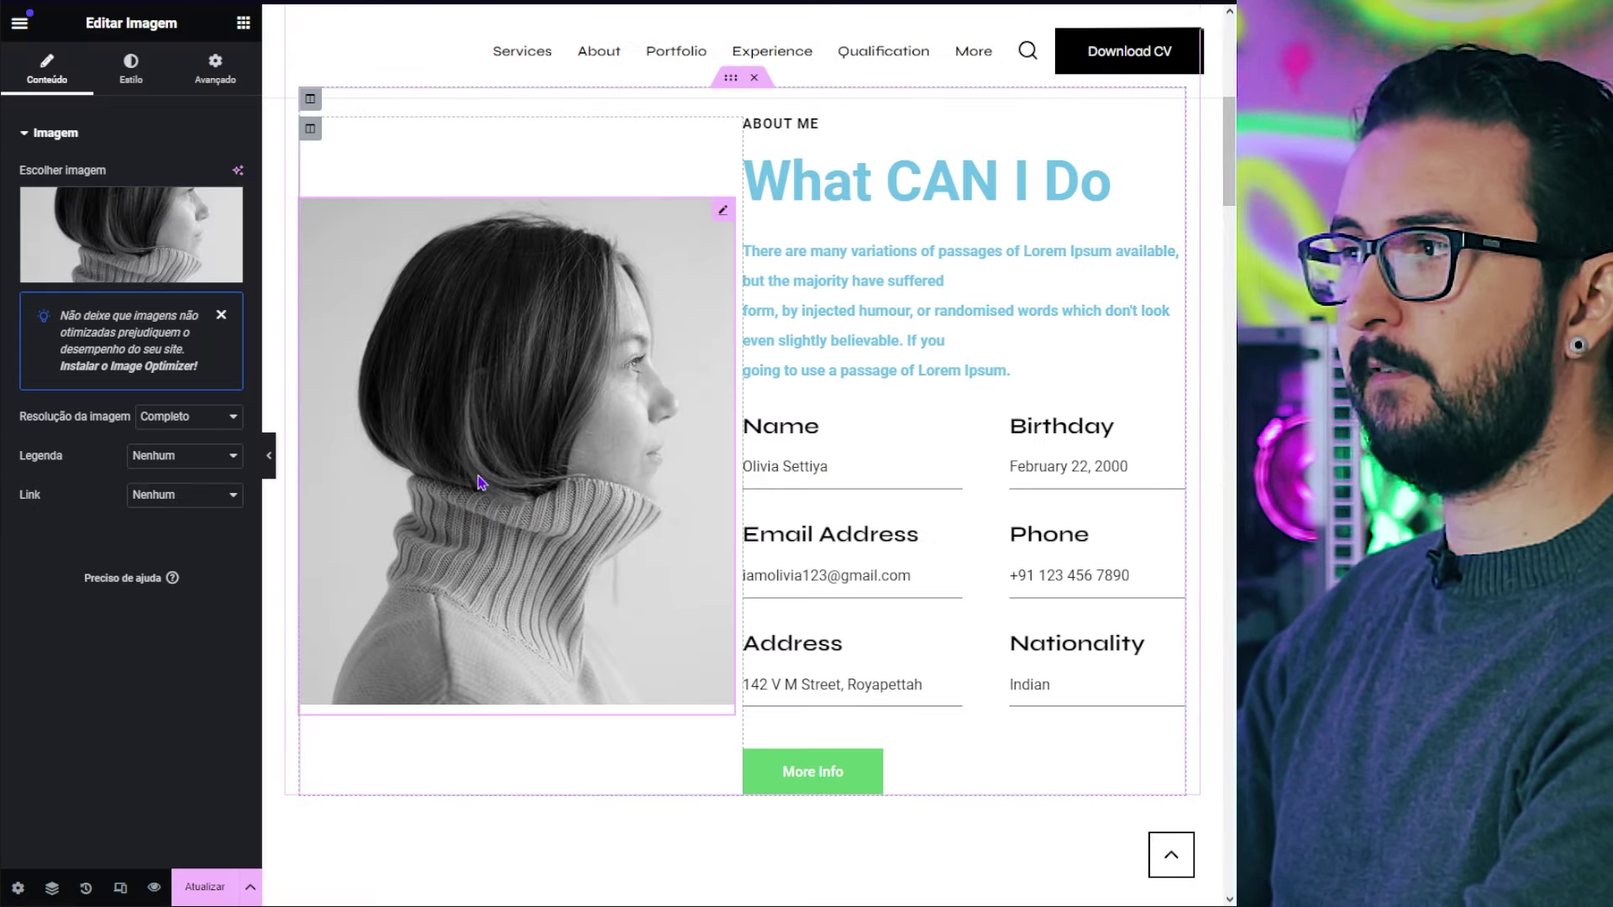
{"action": "left_click", "coordinate": [886, 195]}
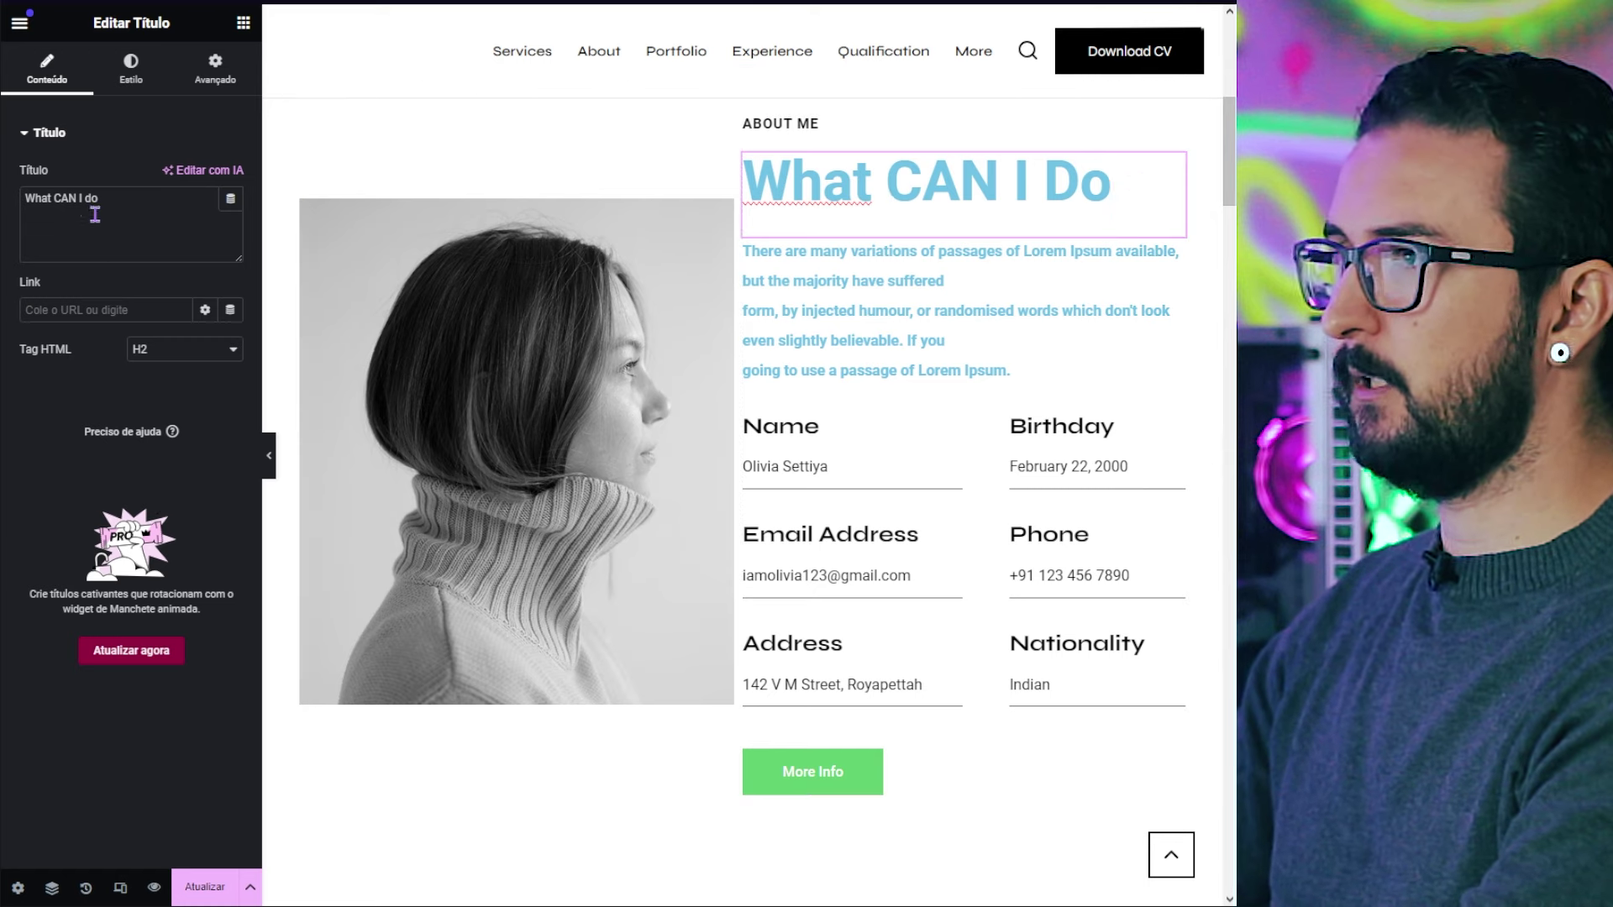
{"action": "left_click_drag", "start_coordinate": [98, 205], "coordinate": [5, 206]}
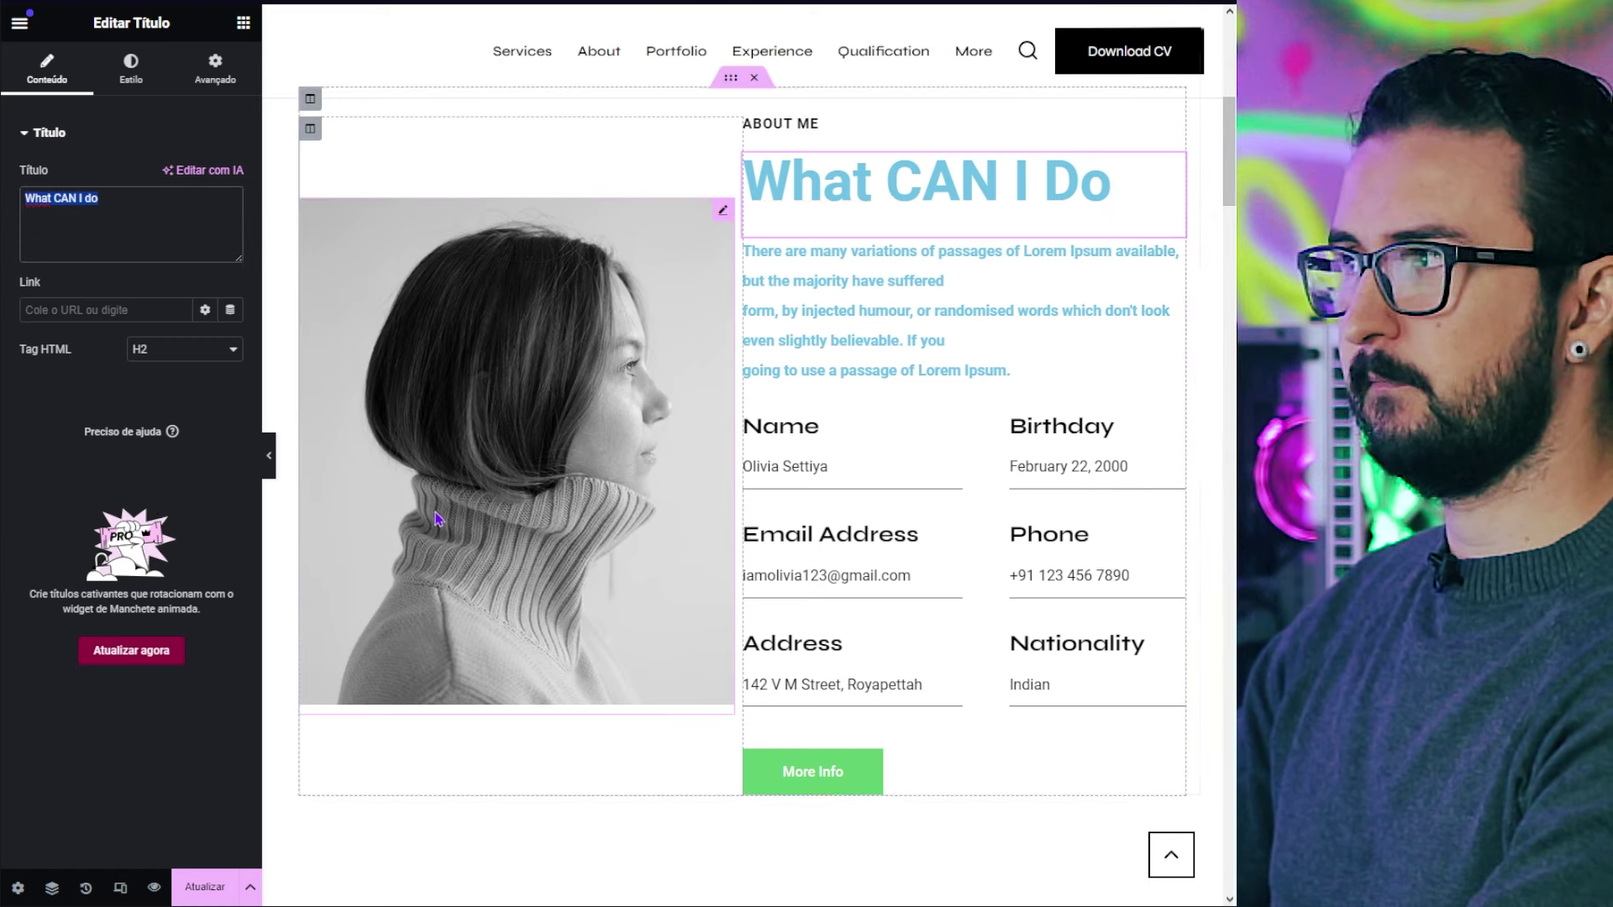
Open the site-wide settings and set the global primary colour to violet #5E00FE.
{"action": "scroll", "coordinate": [753, 332], "scroll_direction": "up", "scroll_amount": 5}
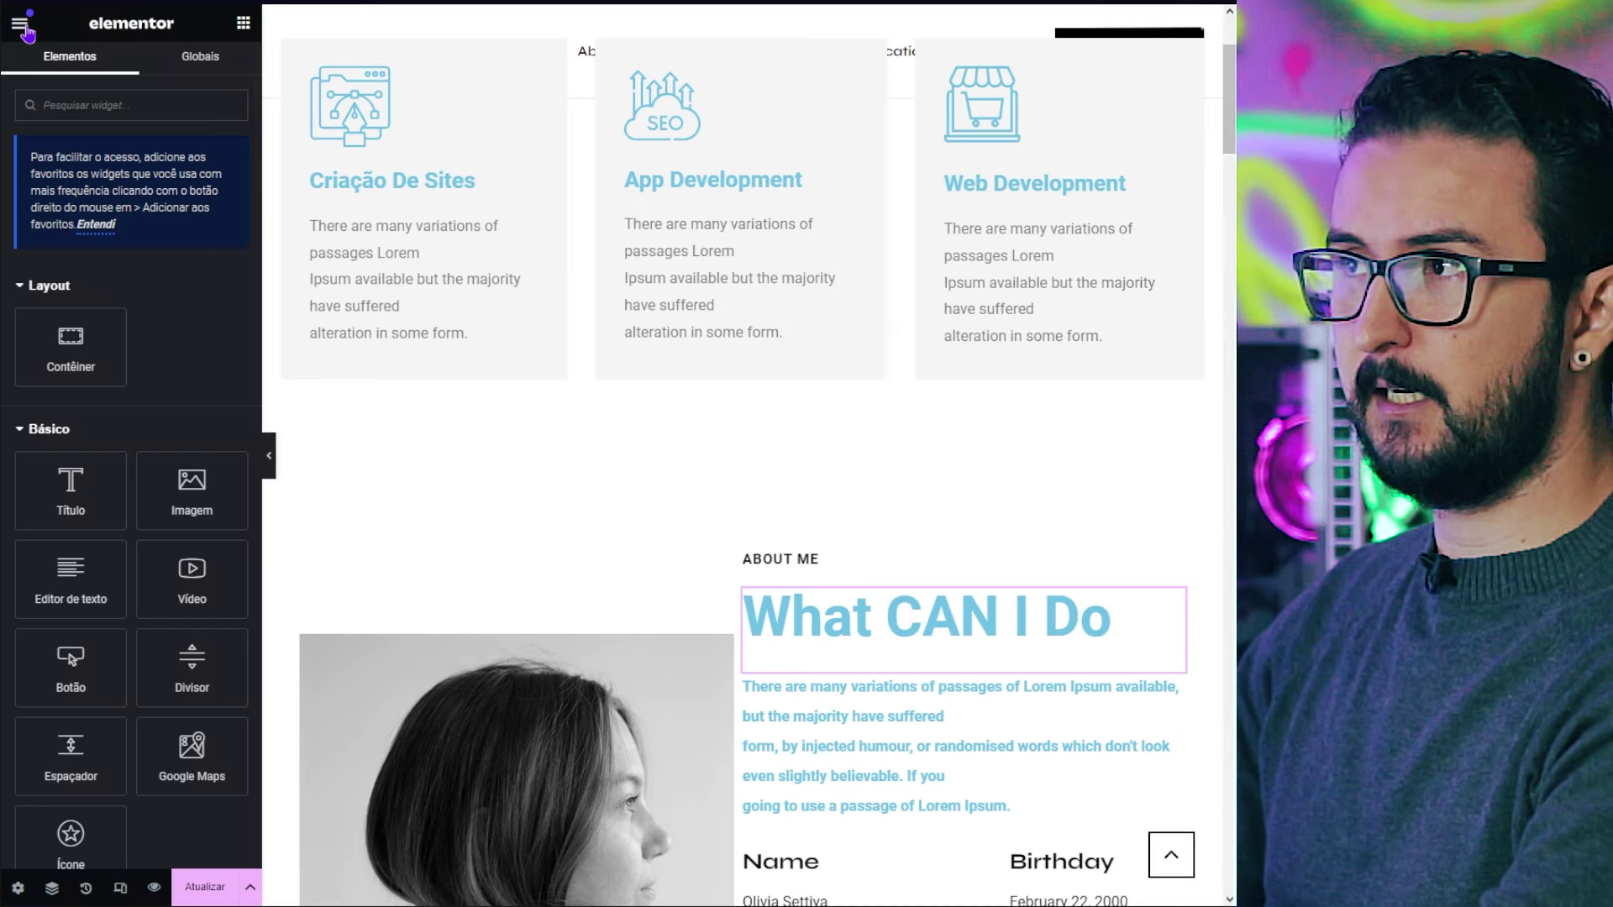
{"action": "left_click", "coordinate": [20, 25]}
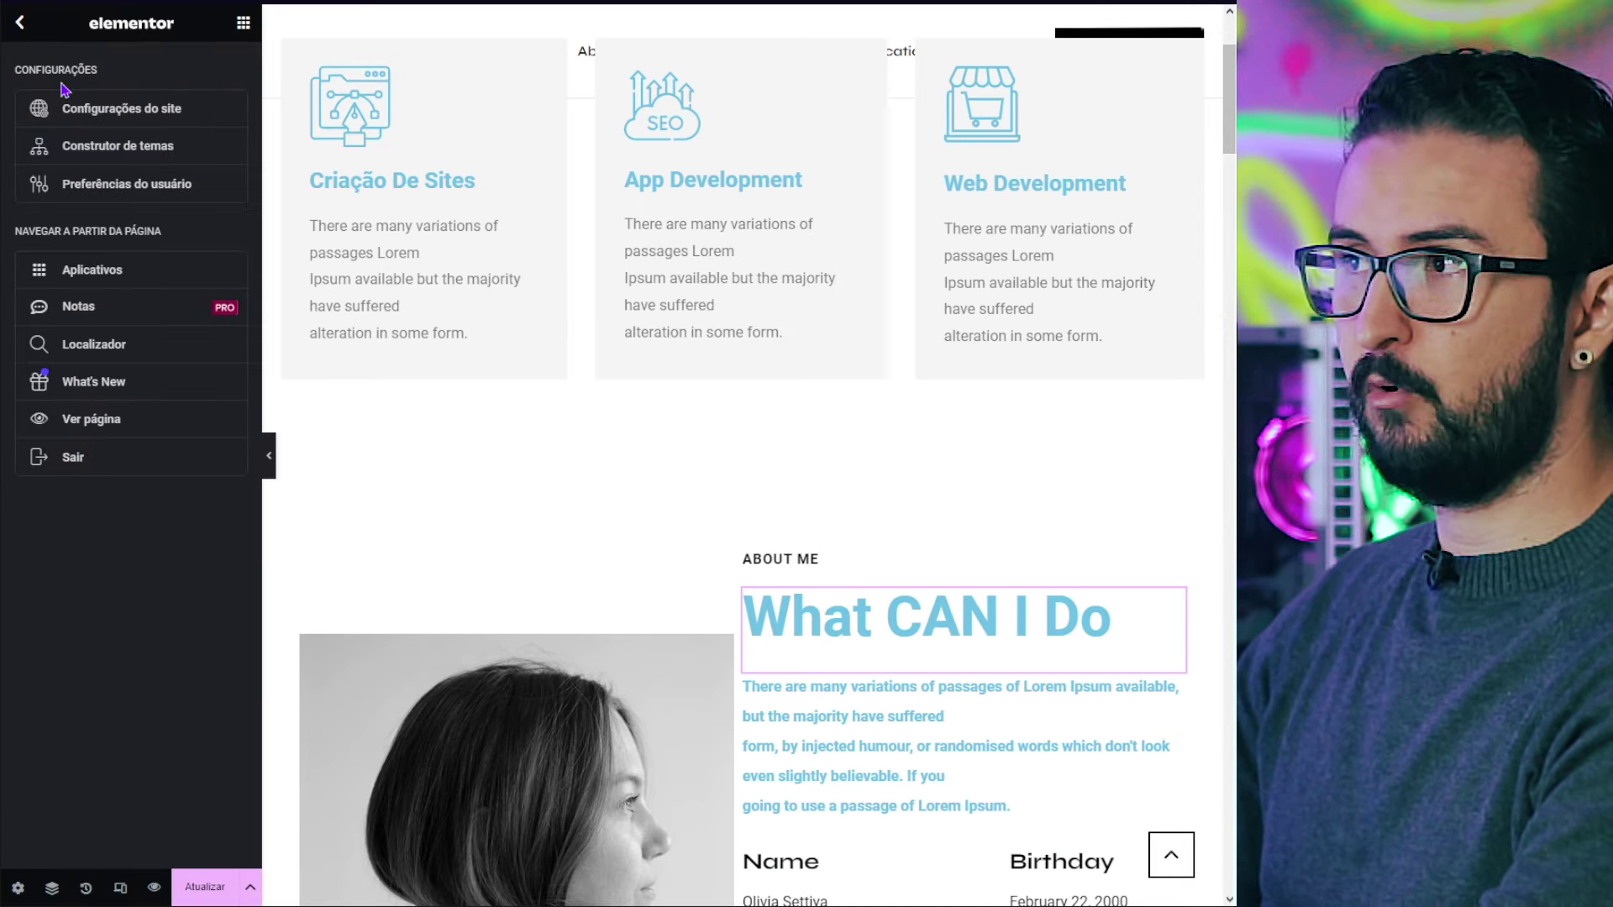
{"action": "left_click", "coordinate": [128, 123]}
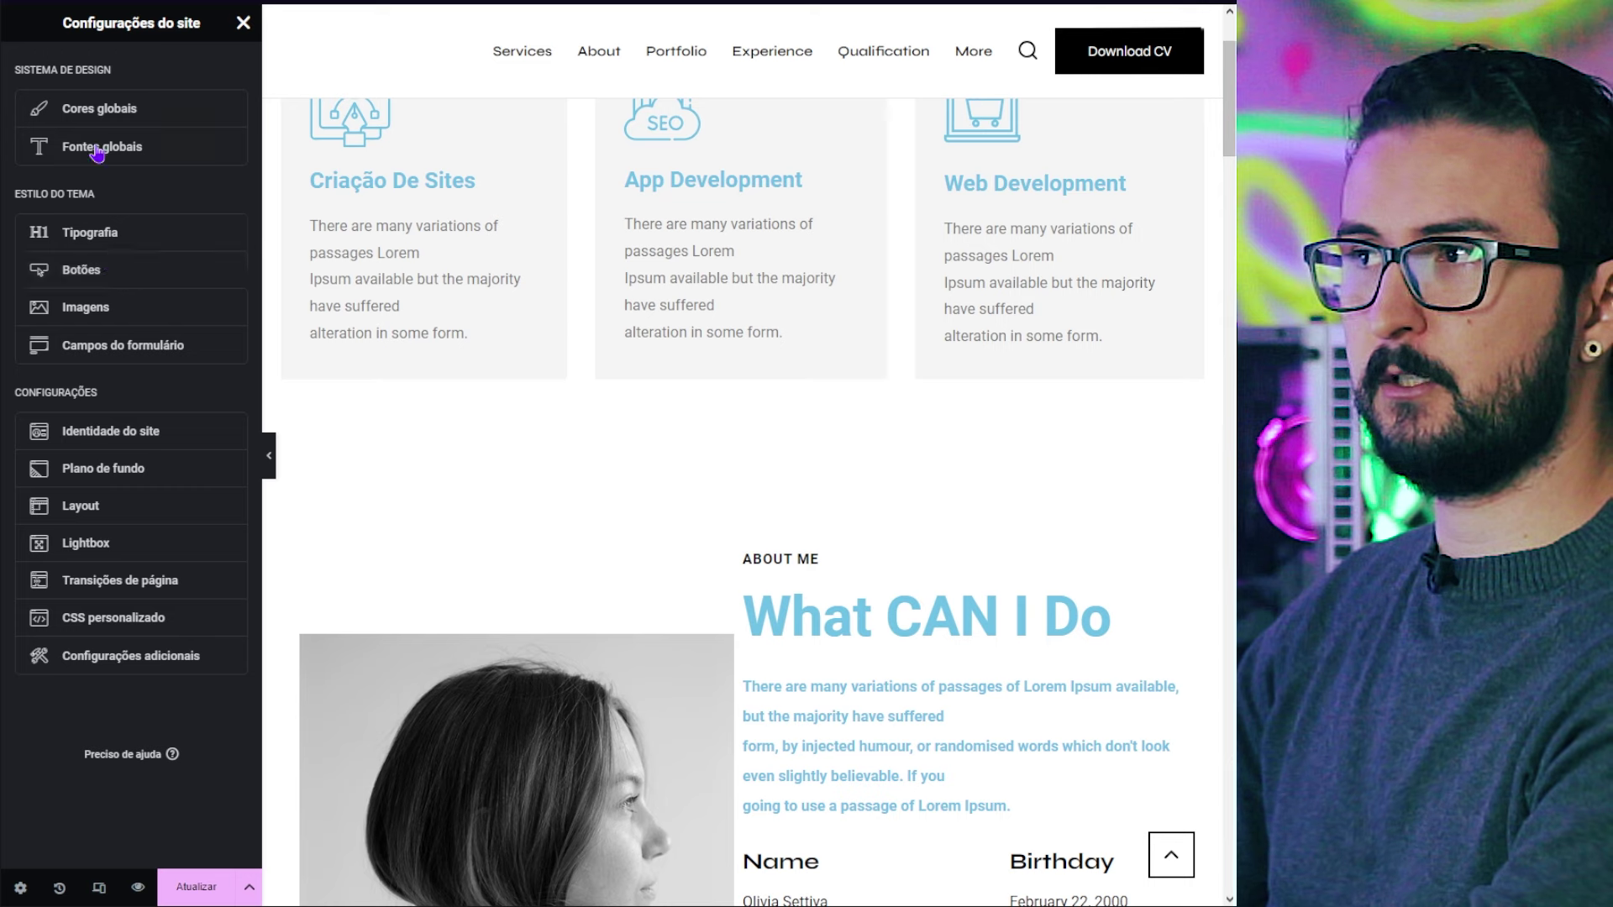
{"action": "left_click", "coordinate": [98, 108]}
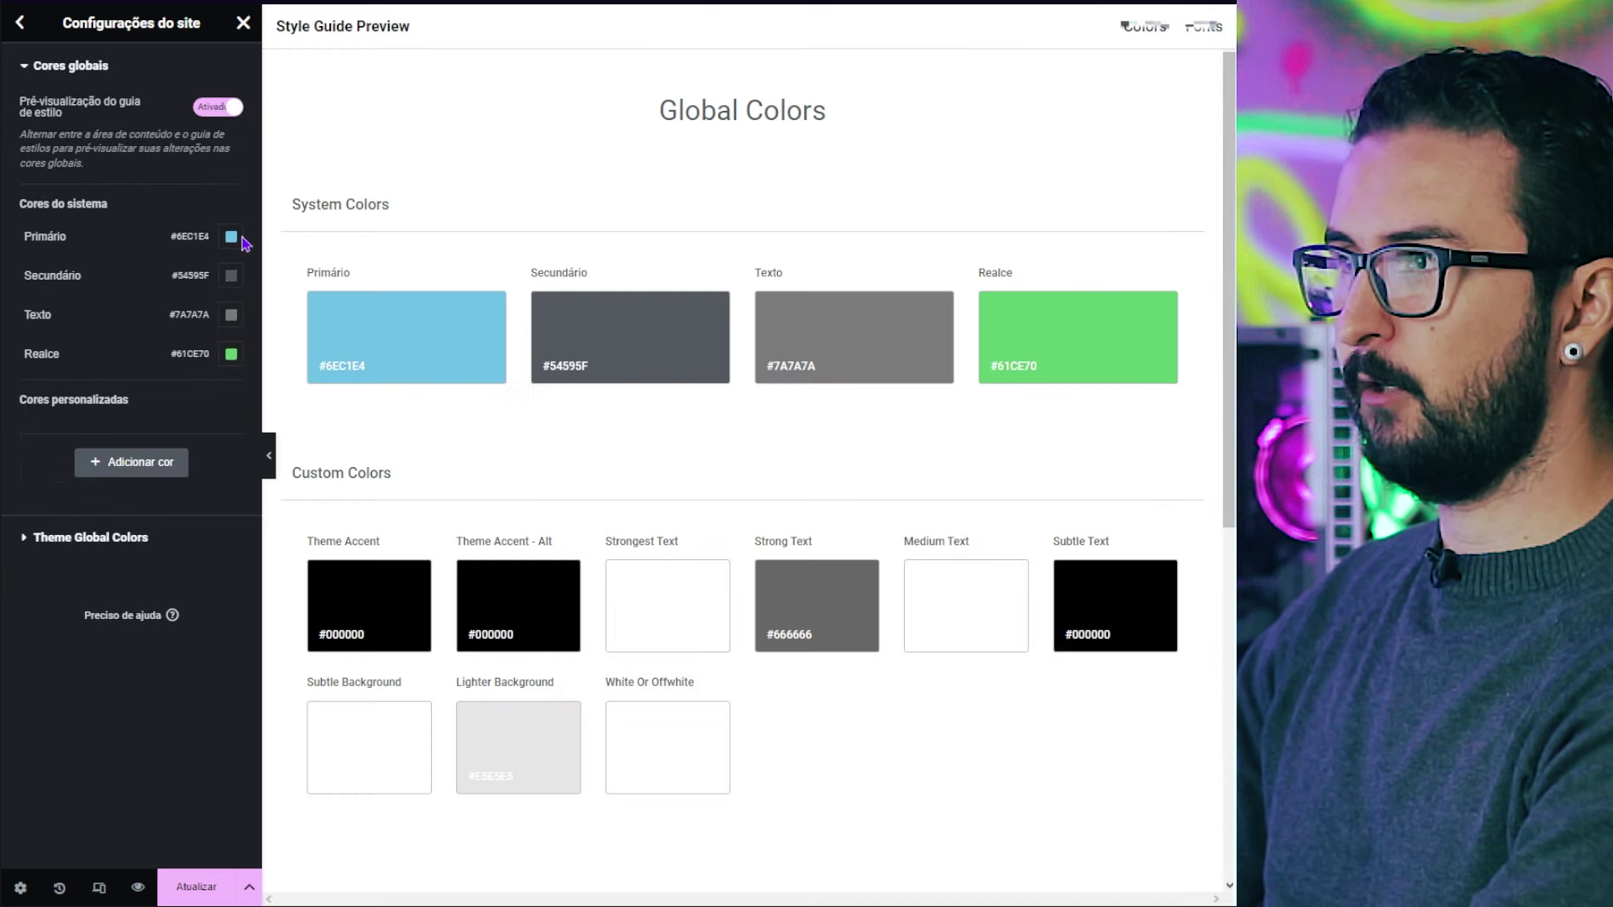
{"action": "left_click", "coordinate": [231, 237]}
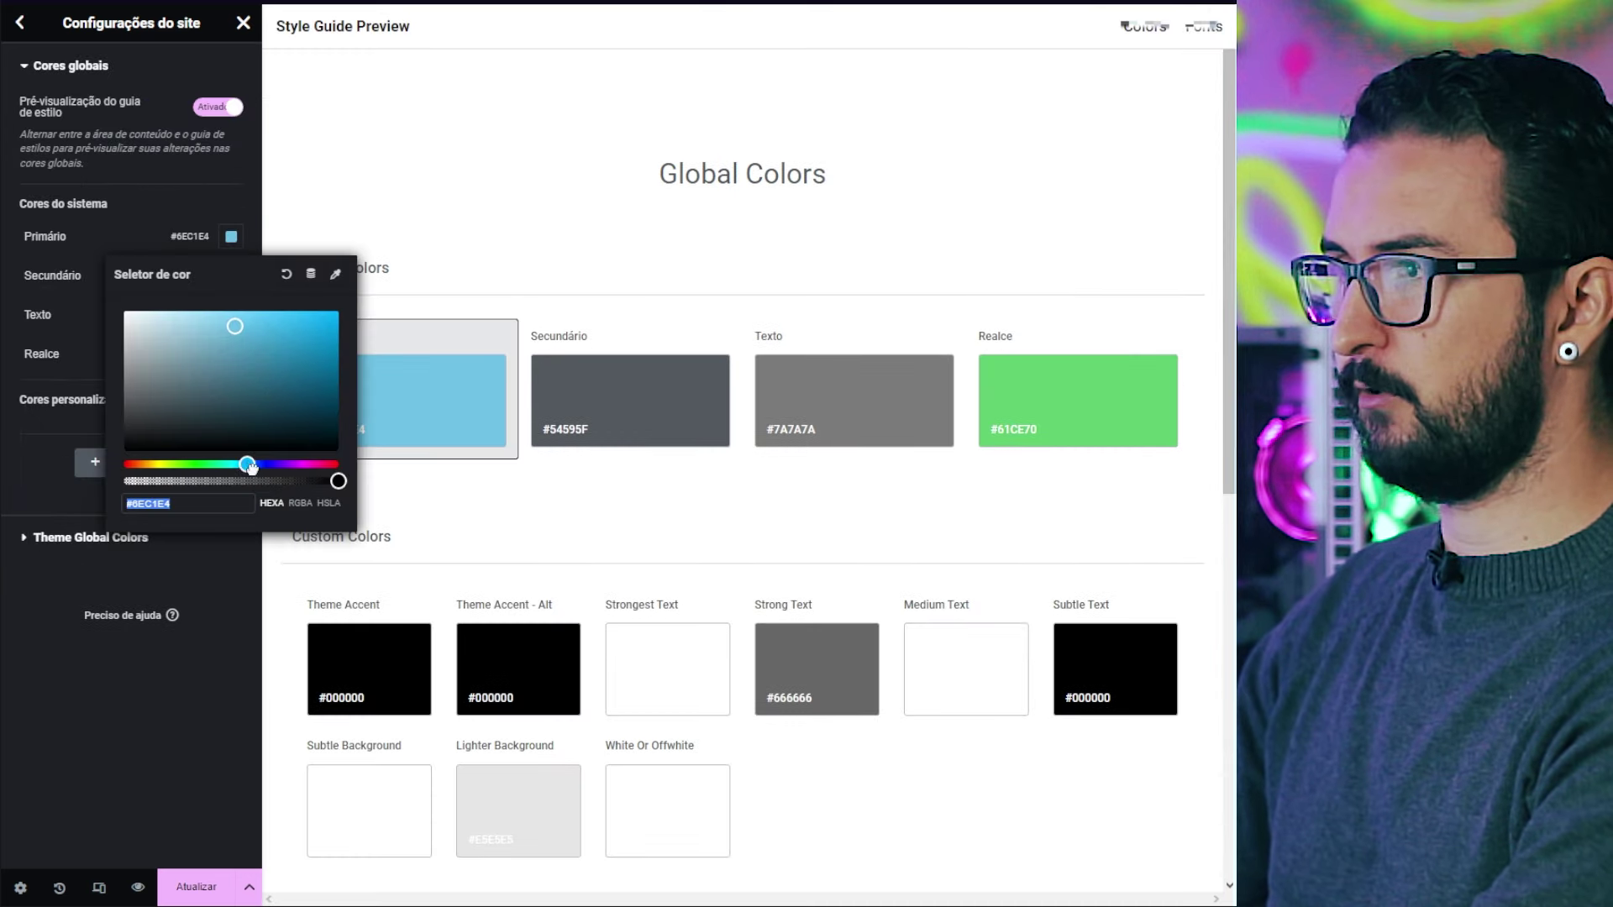
{"action": "left_click_drag", "start_coordinate": [247, 465], "coordinate": [288, 465]}
{"action": "left_click_drag", "start_coordinate": [267, 353], "coordinate": [339, 464]}
{"action": "left_click_drag", "start_coordinate": [317, 332], "coordinate": [338, 312]}
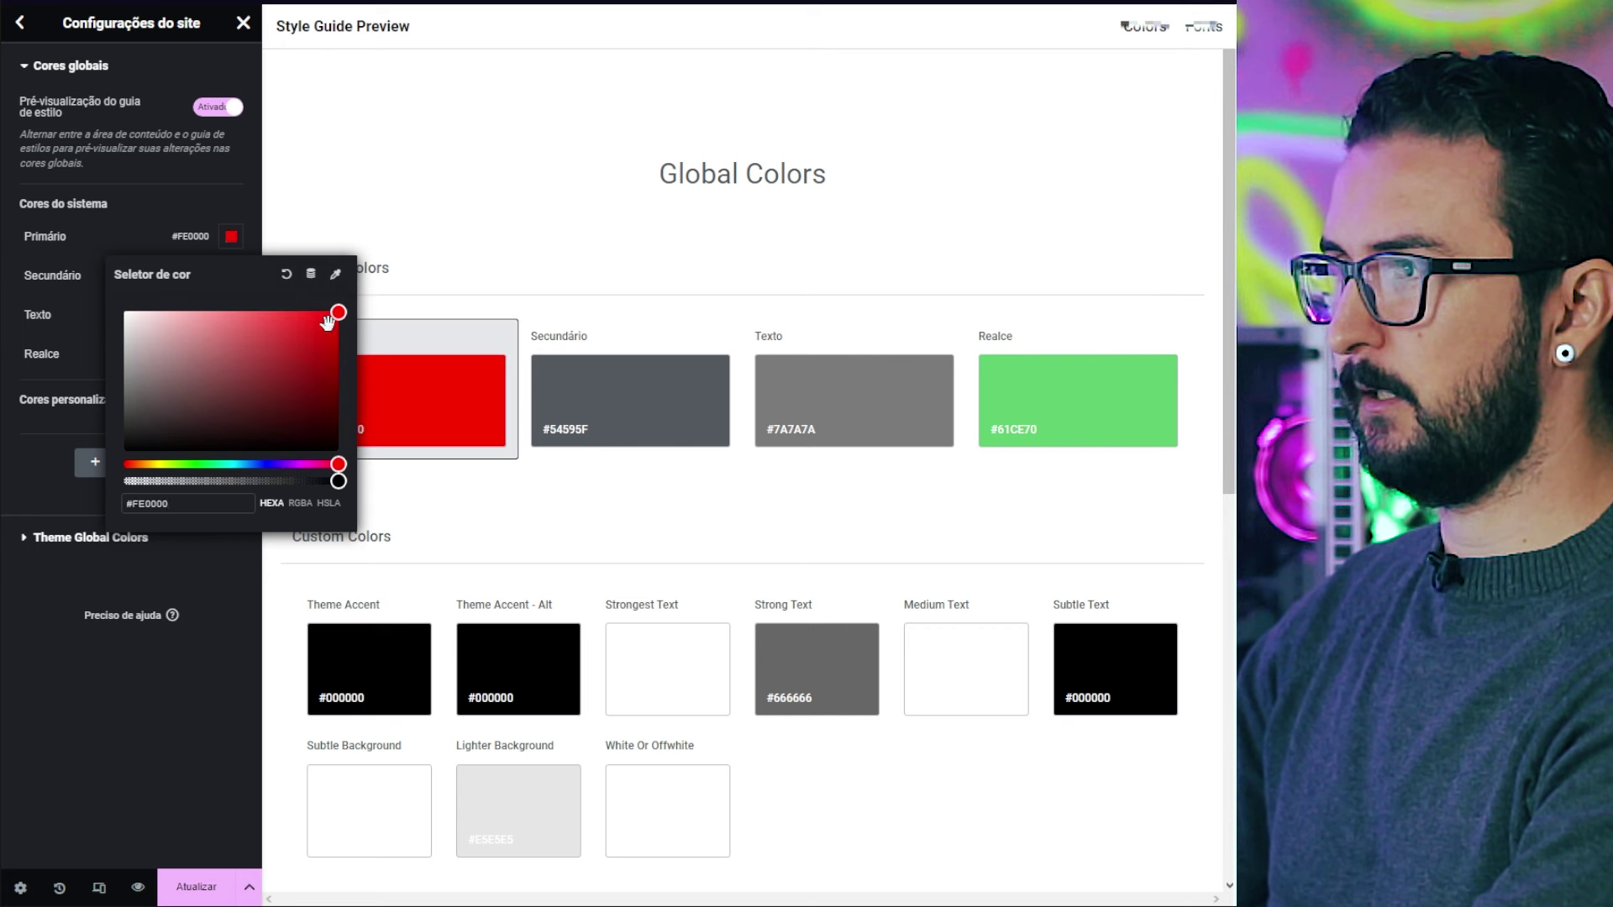
{"action": "left_click_drag", "start_coordinate": [298, 464], "coordinate": [281, 465]}
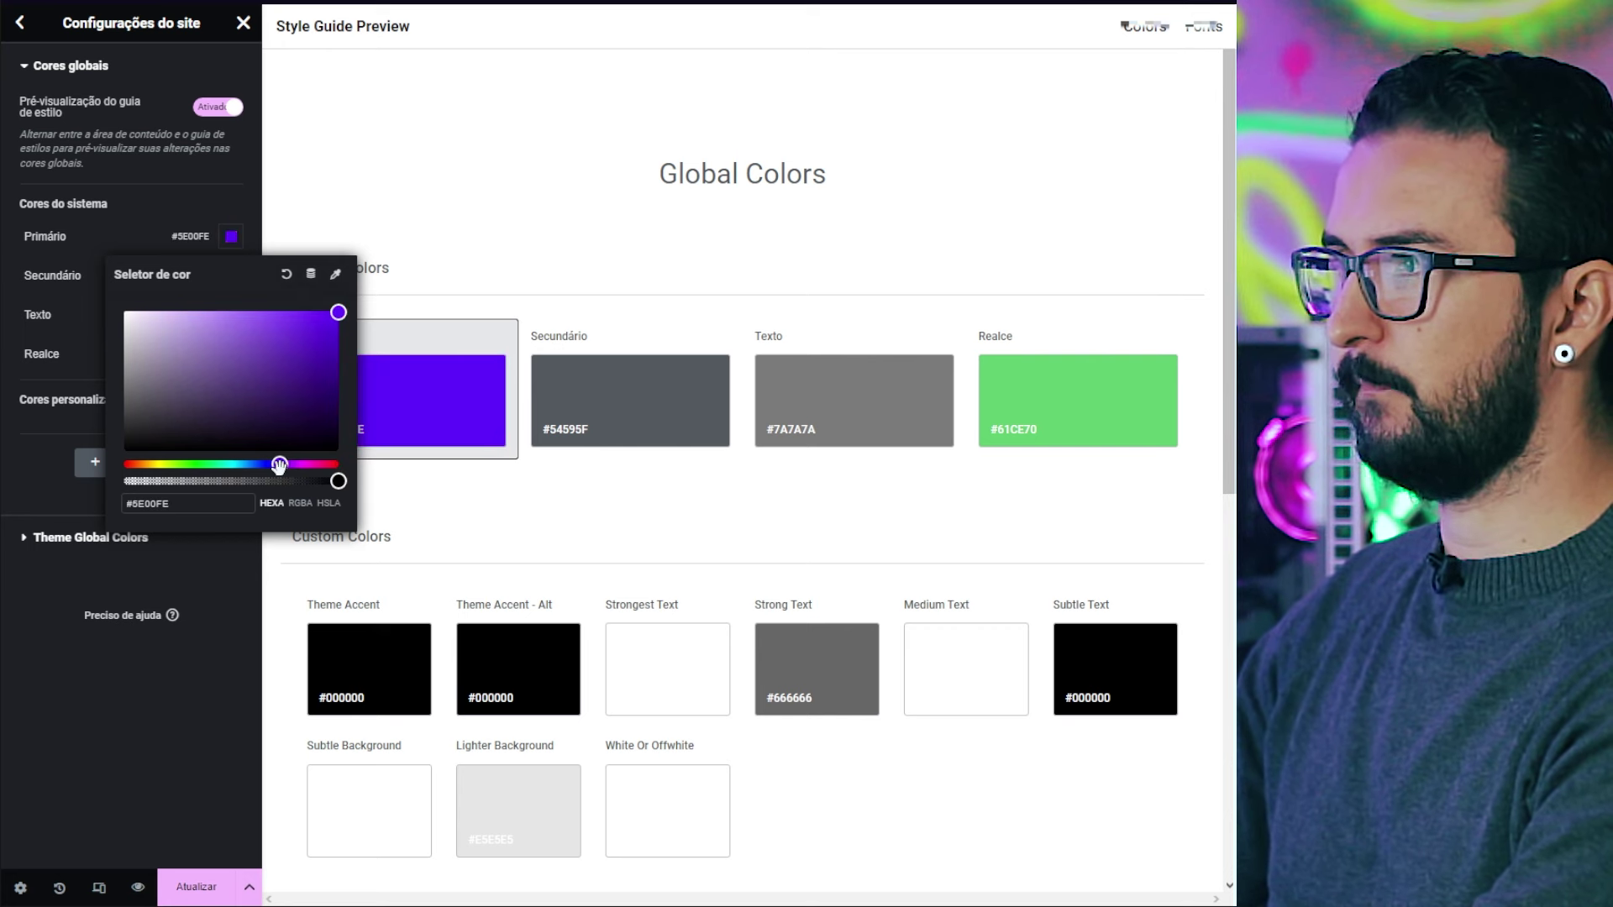
Set the global accent colour (Realce) to lime green #93FF00.
{"action": "left_click", "coordinate": [1080, 402]}
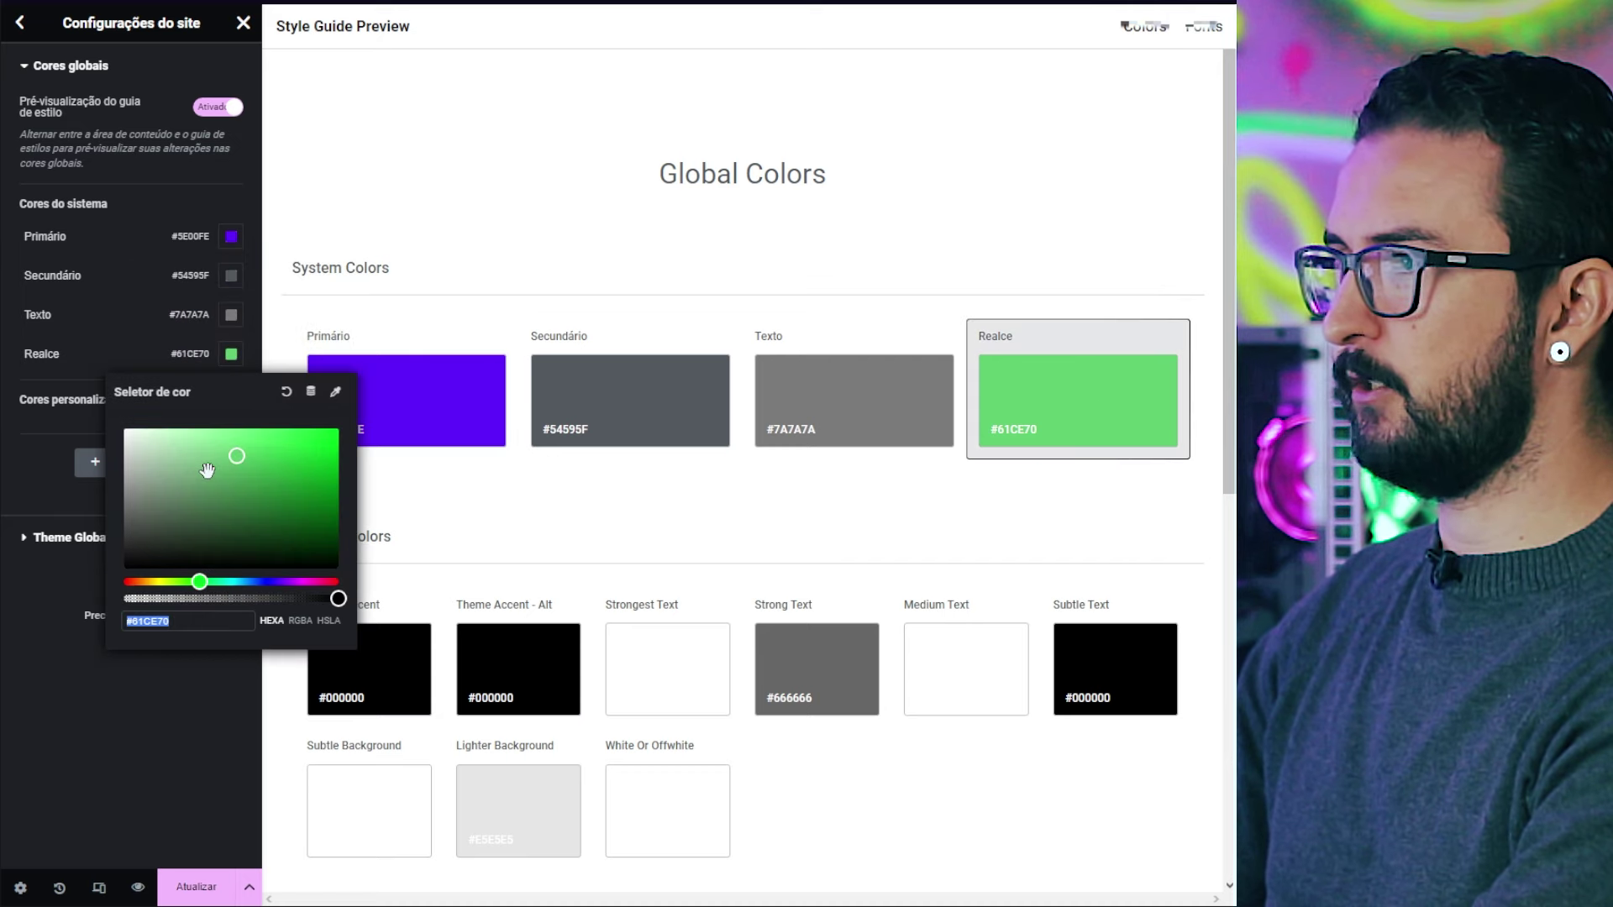
{"action": "left_click", "coordinate": [339, 432]}
{"action": "left_click_drag", "start_coordinate": [199, 581], "coordinate": [174, 584]}
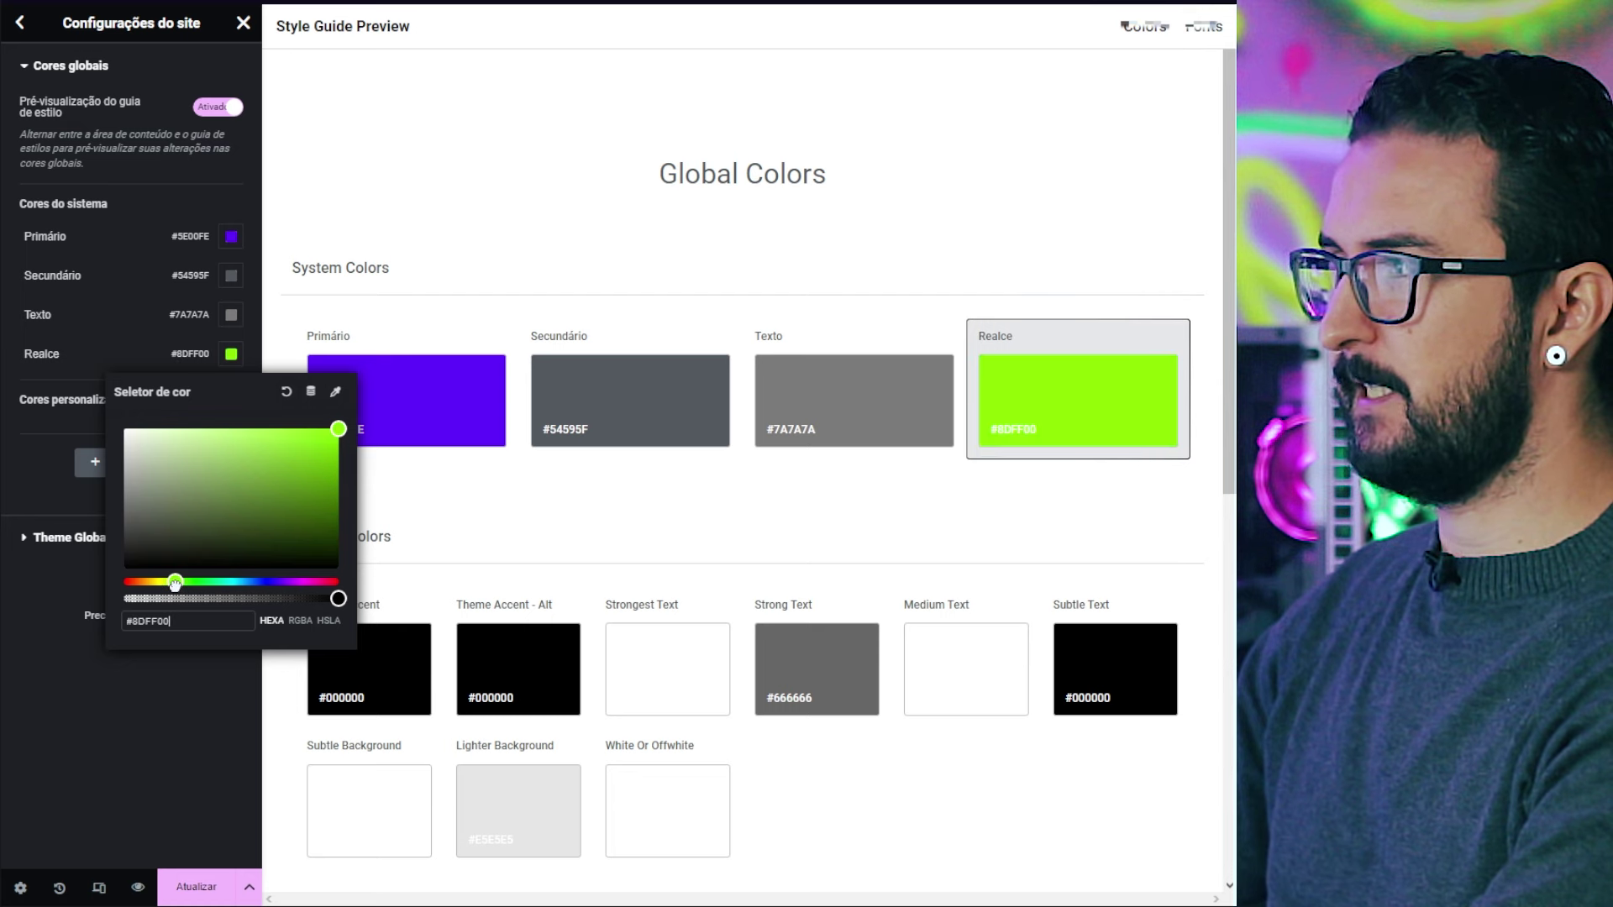
{"action": "key", "text": "Escape"}
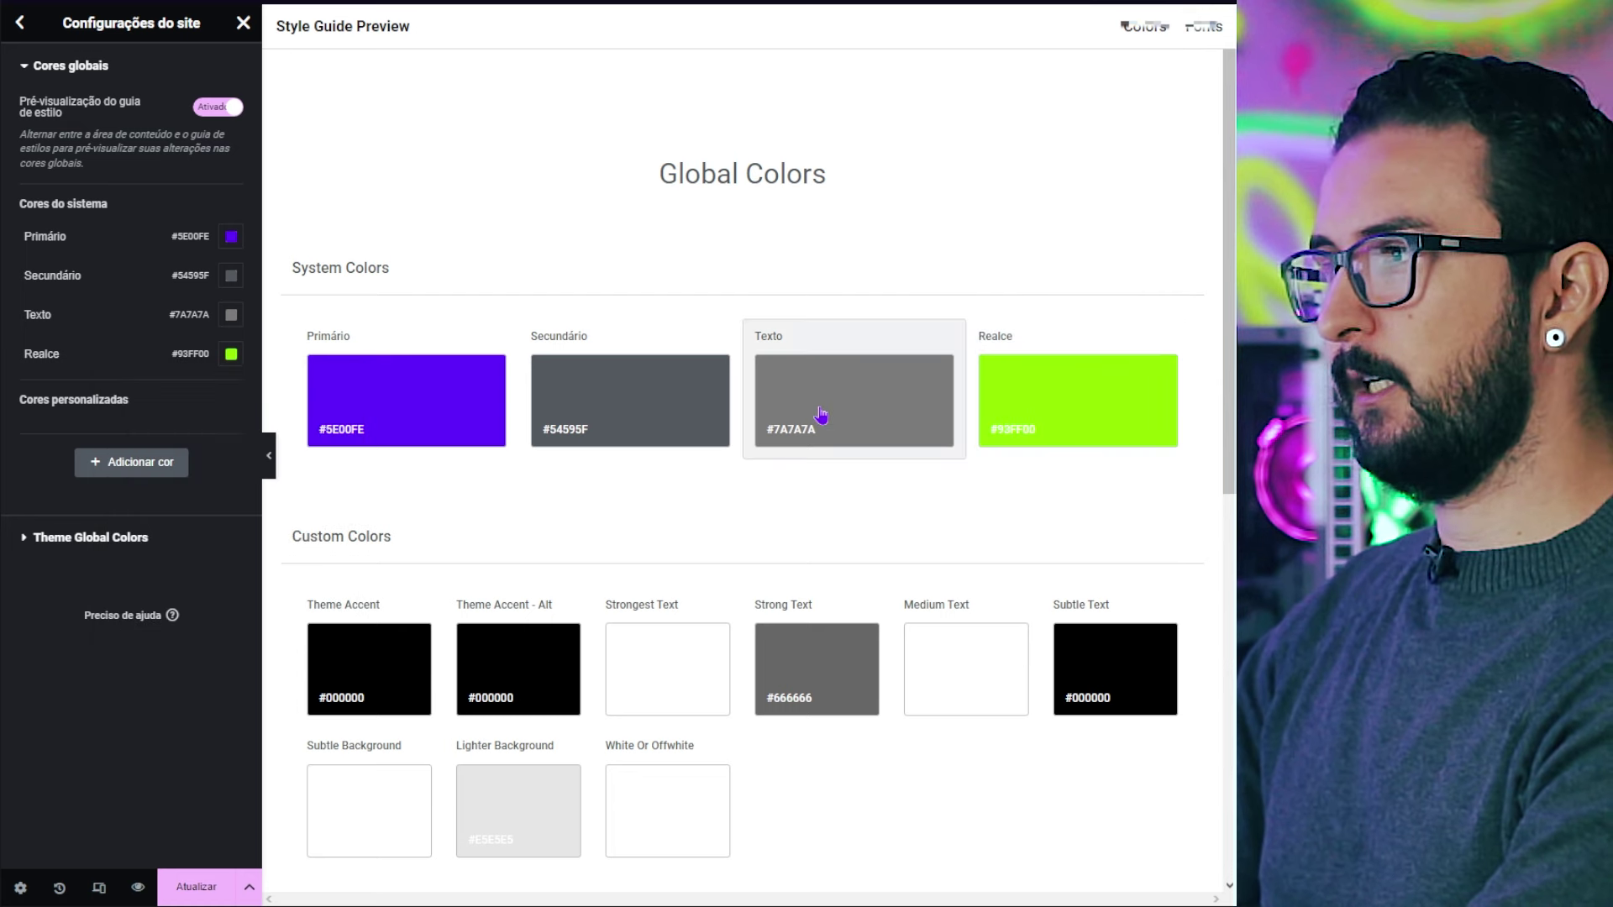
Set the global secondary colour to dark slate #363F49 and the global text colour to light grey #C0C0C0.
{"action": "left_click", "coordinate": [620, 414]}
{"action": "left_click_drag", "start_coordinate": [148, 436], "coordinate": [99, 432]}
{"action": "left_click", "coordinate": [907, 424]}
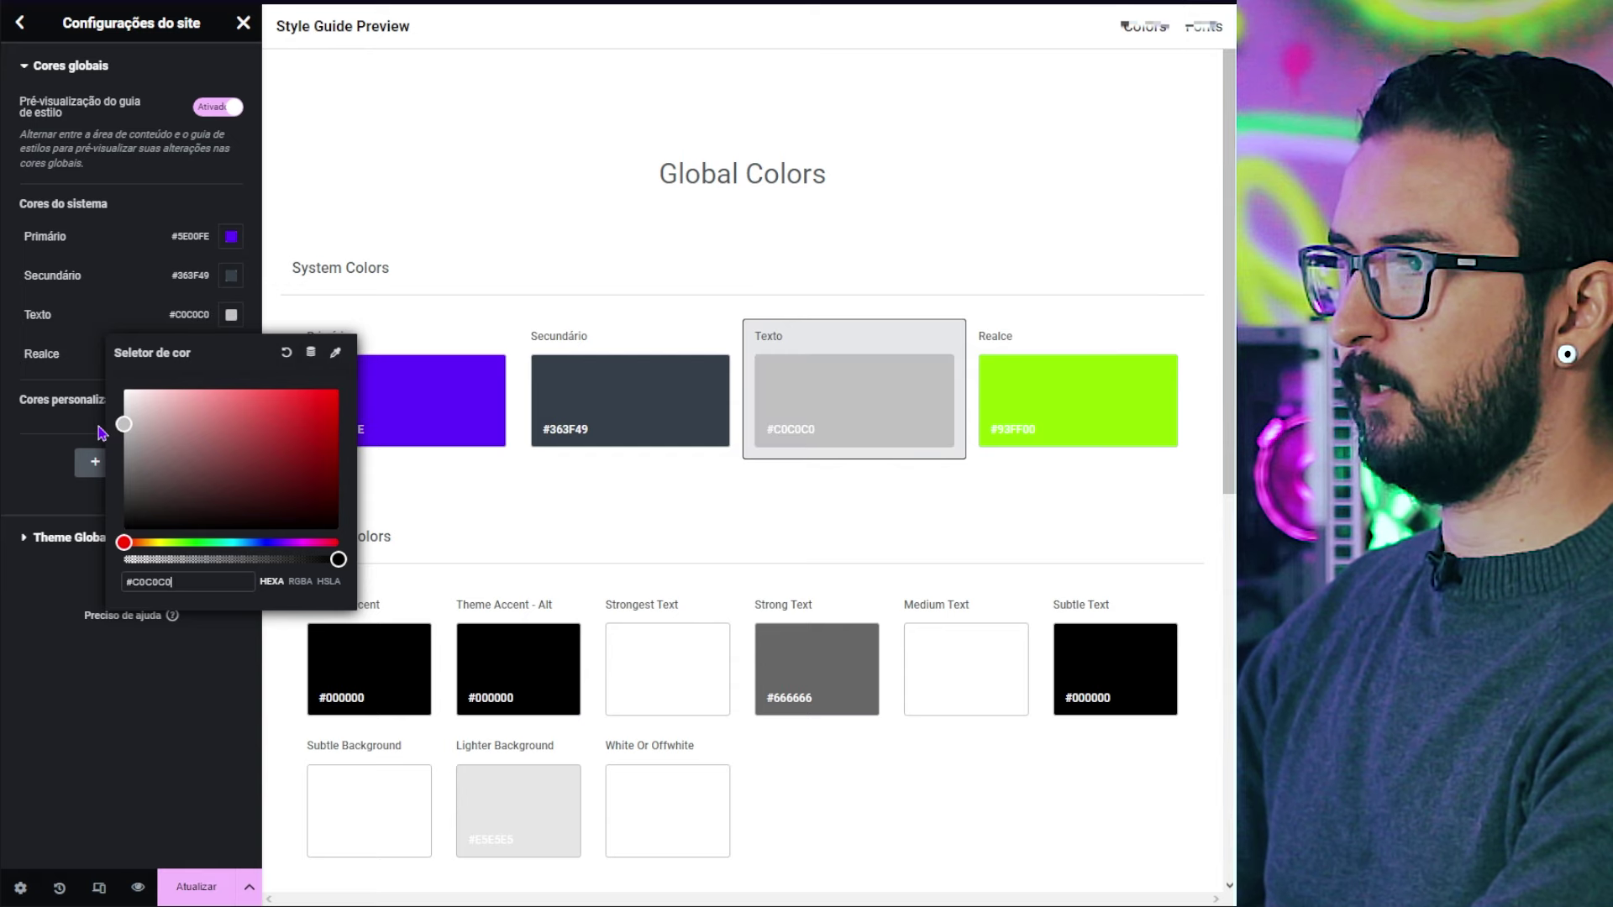
{"action": "left_click", "coordinate": [500, 522]}
Change the font family of the global primary font to Poppins.
{"action": "scroll", "coordinate": [537, 546], "scroll_direction": "down", "scroll_amount": 2}
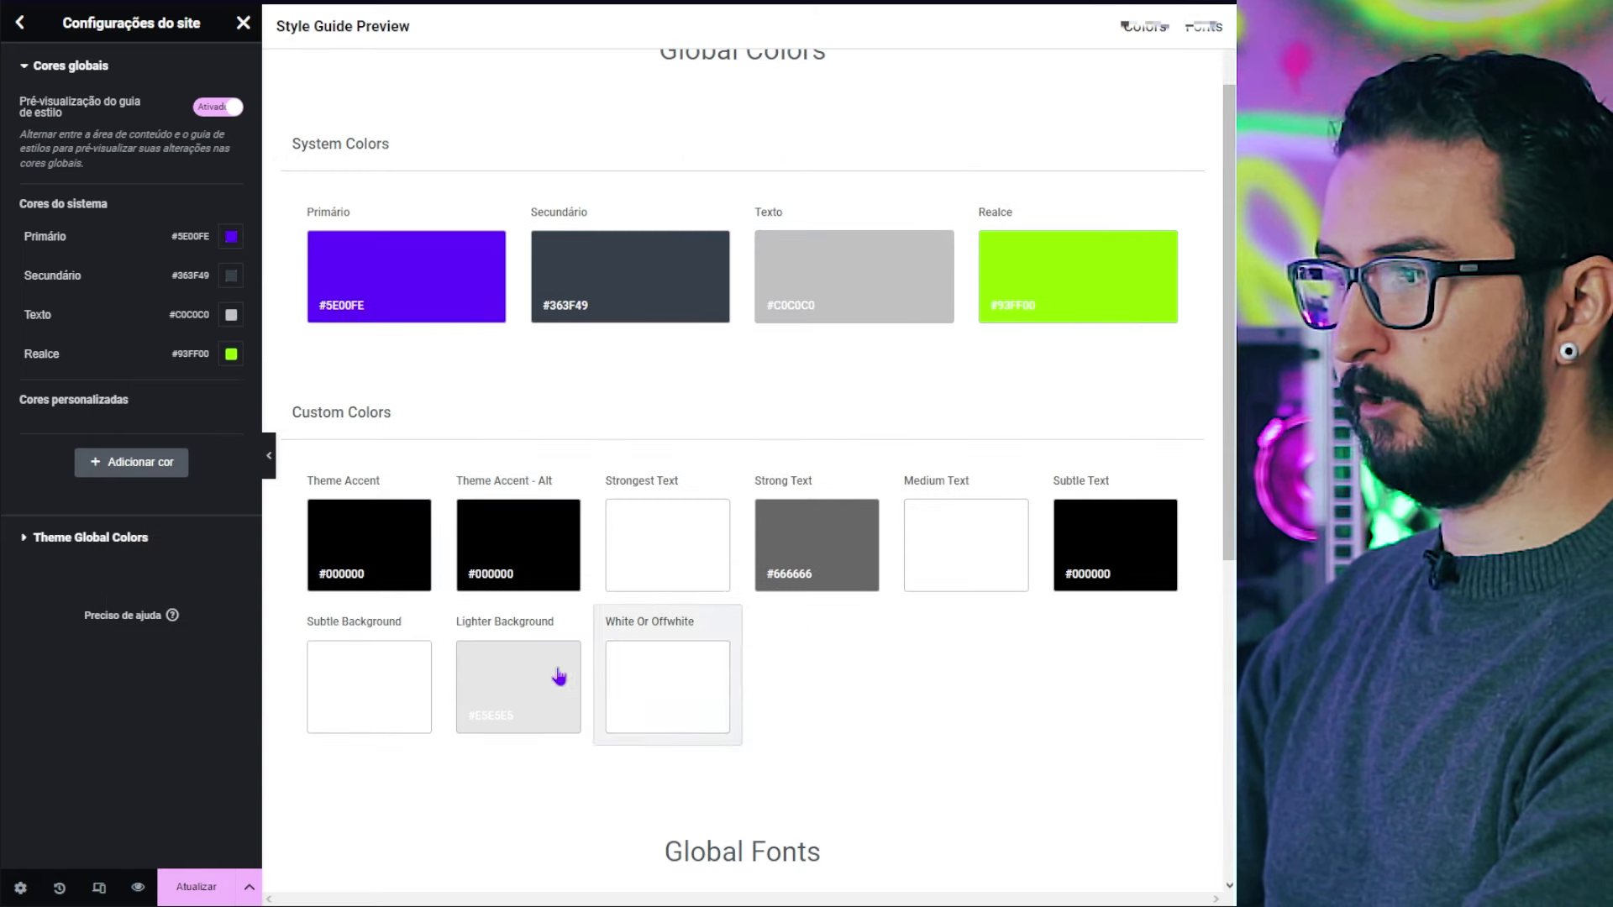
{"action": "scroll", "coordinate": [491, 538], "scroll_direction": "down", "scroll_amount": 3}
{"action": "scroll", "coordinate": [471, 521], "scroll_direction": "up", "scroll_amount": 5}
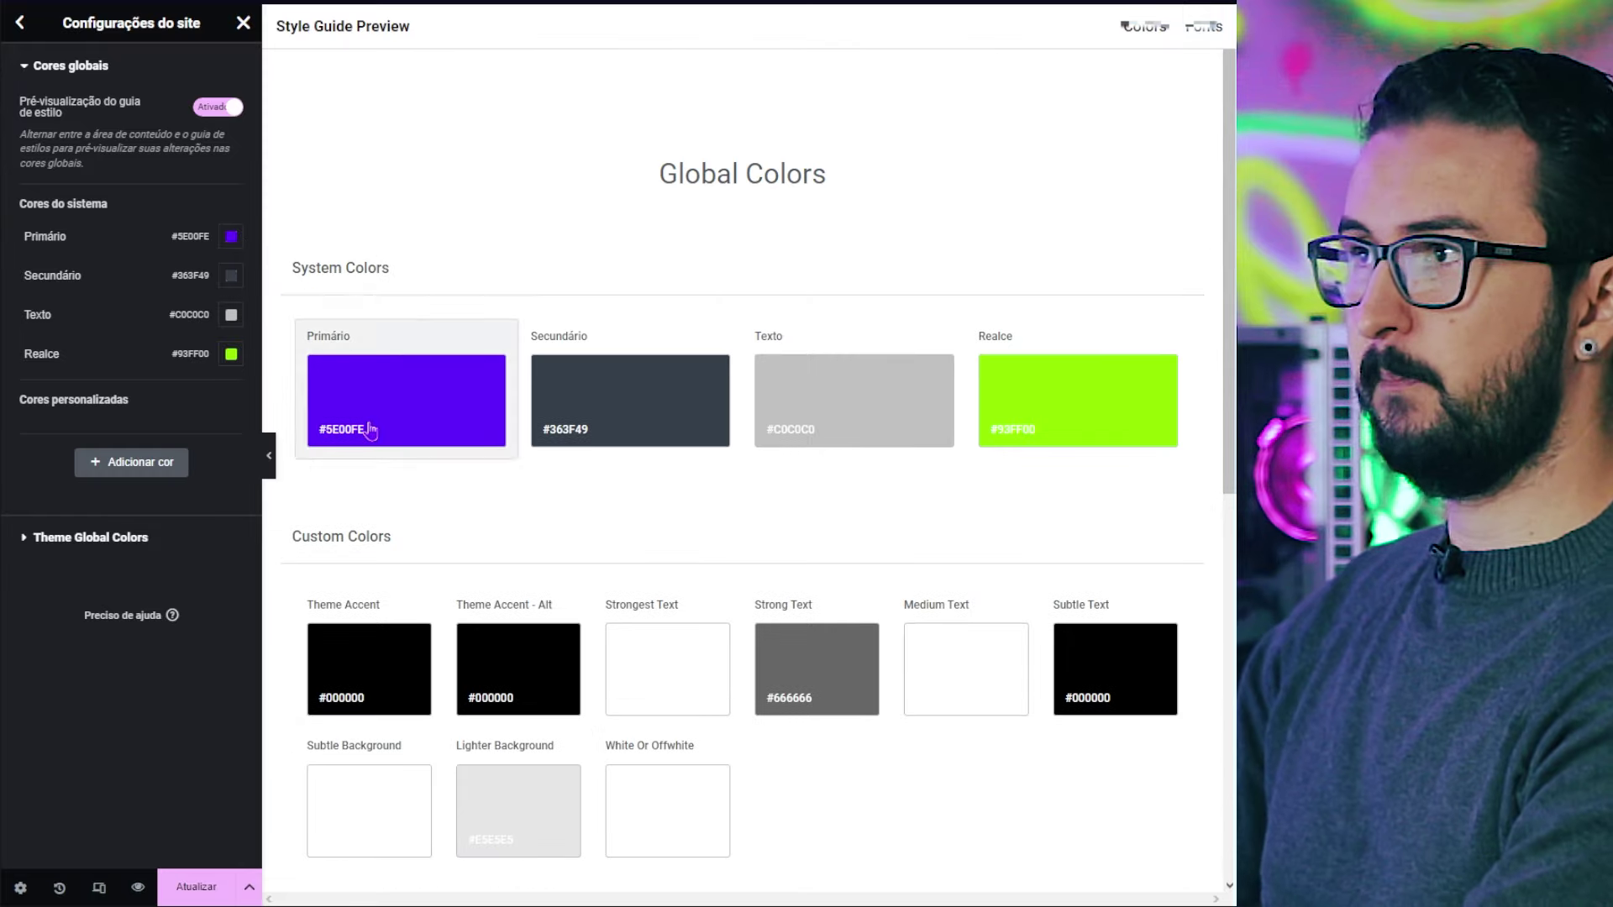
{"action": "scroll", "coordinate": [567, 408], "scroll_direction": "down", "scroll_amount": 6}
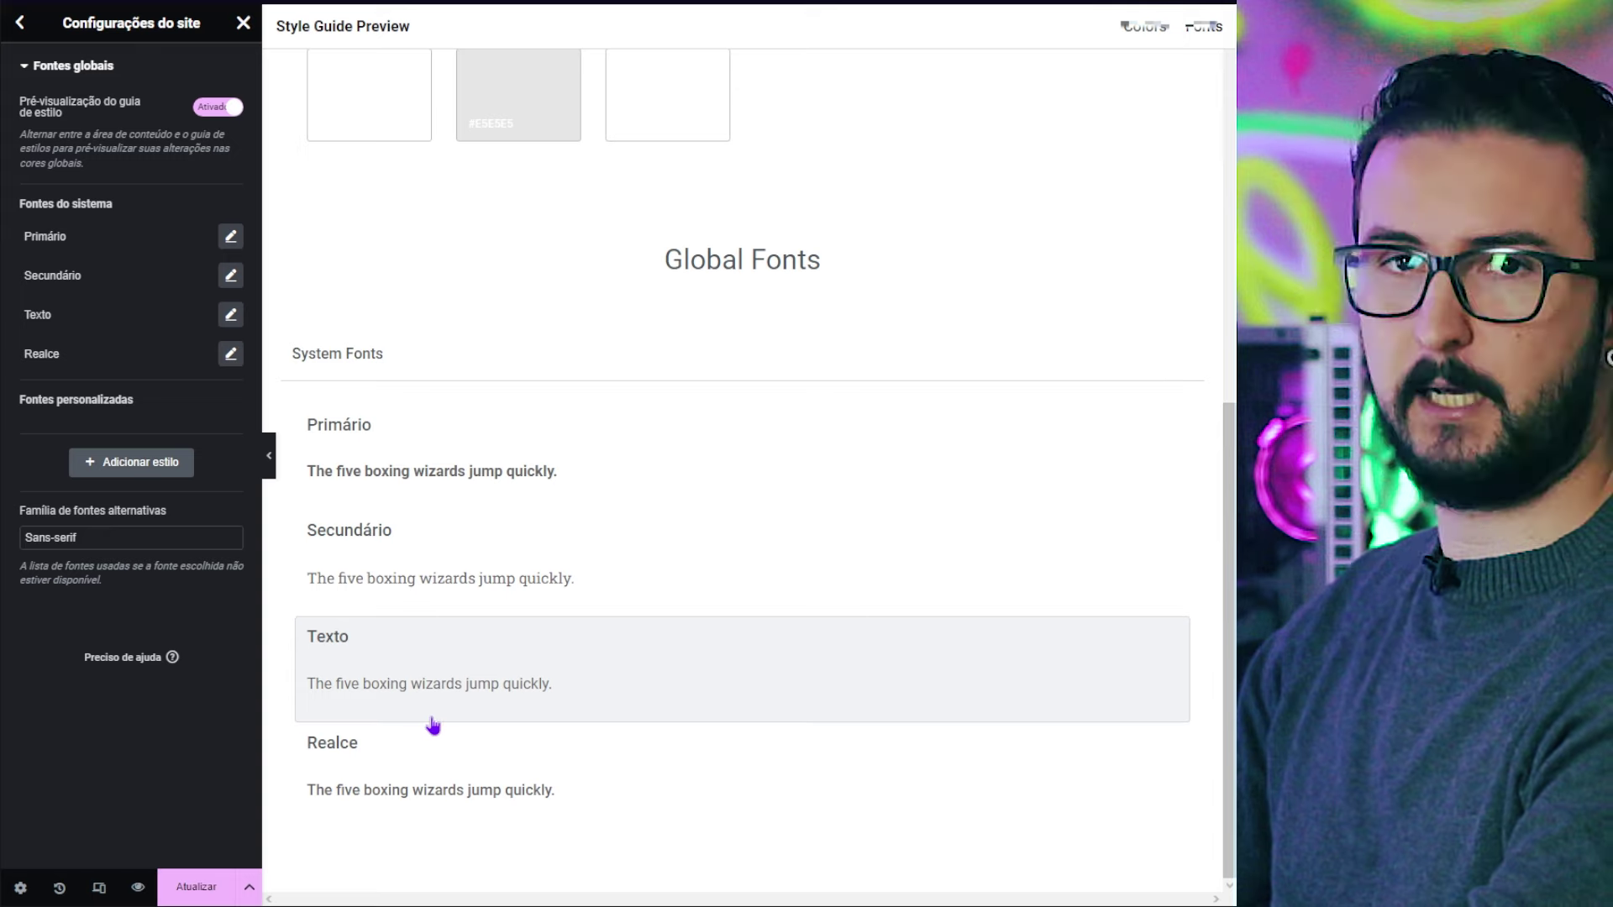
{"action": "left_click", "coordinate": [446, 489]}
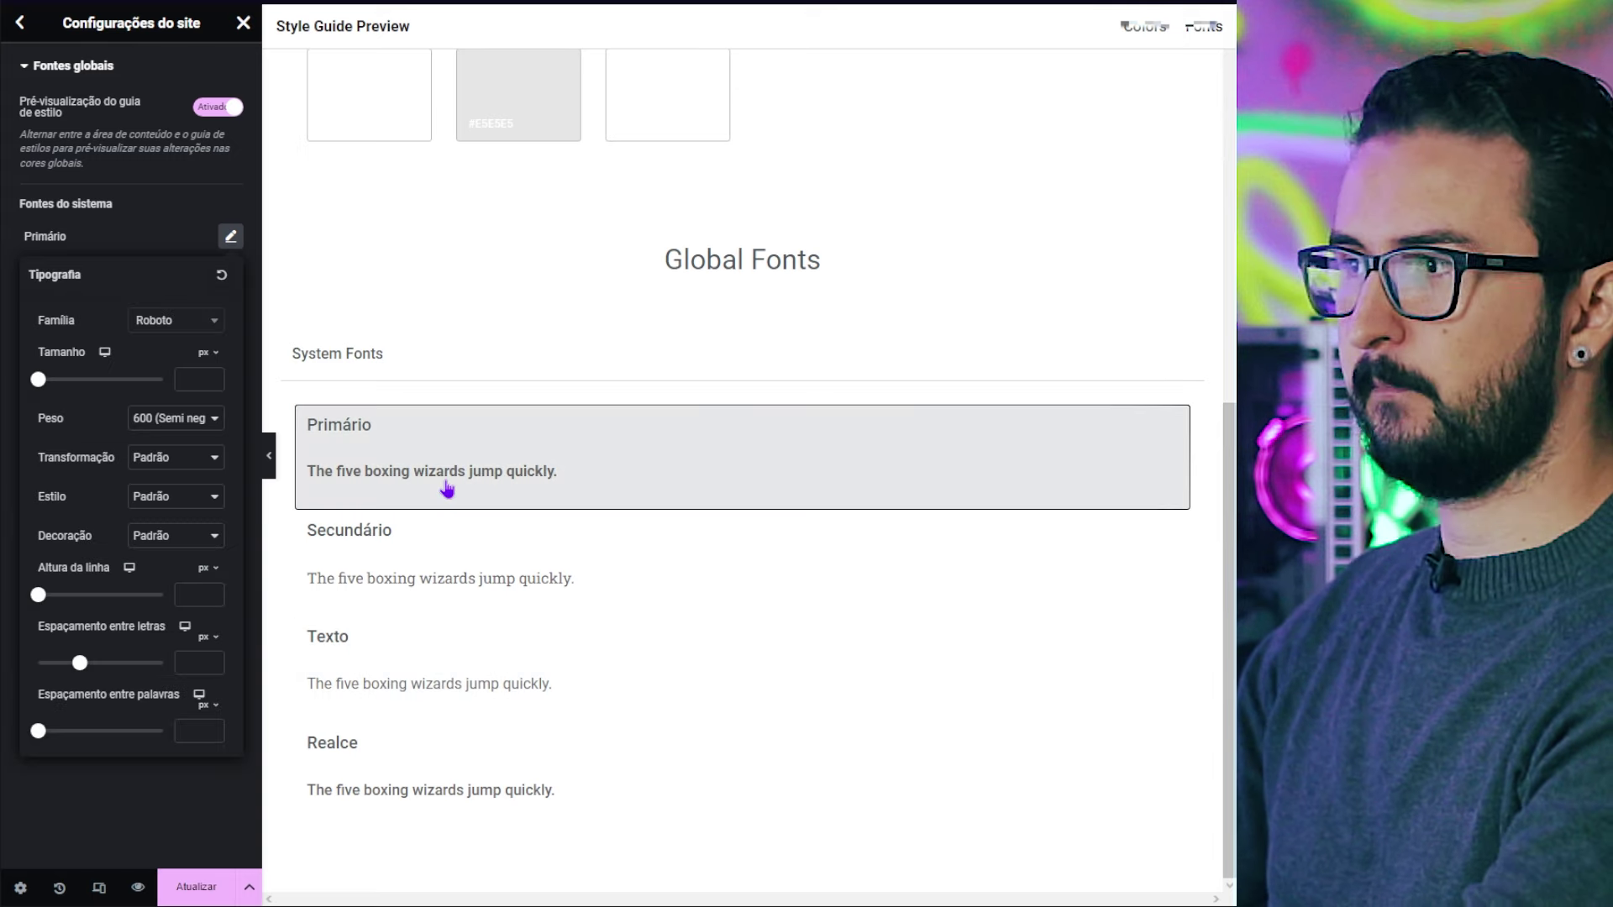
{"action": "left_click", "coordinate": [180, 323]}
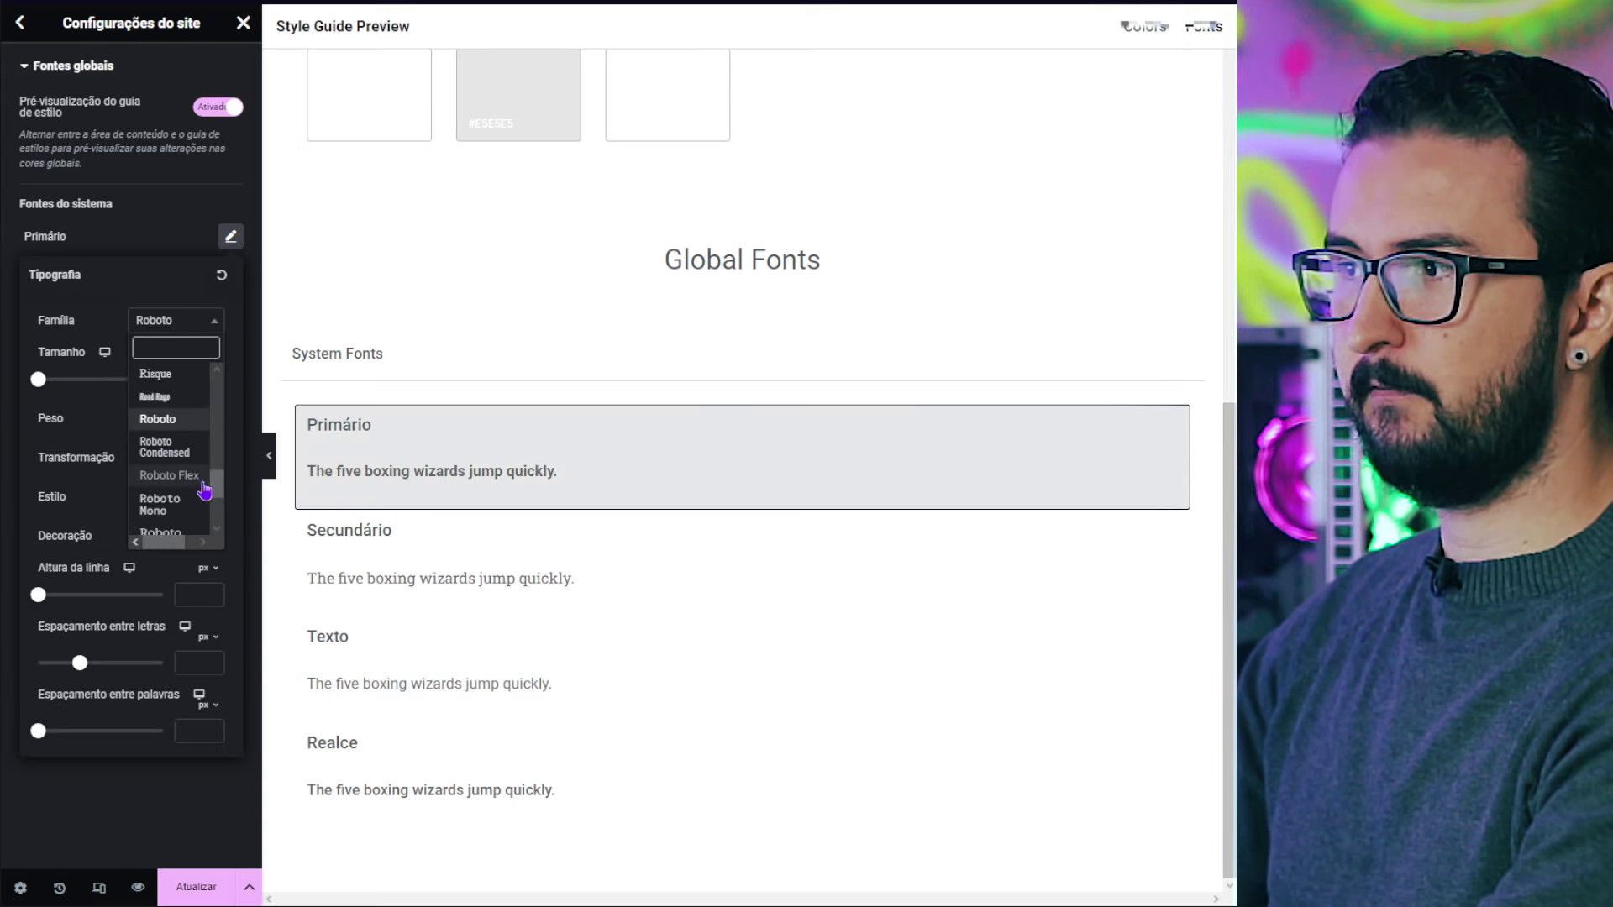
{"action": "scroll", "coordinate": [204, 489], "scroll_direction": "down", "scroll_amount": 5}
{"action": "left_click_drag", "start_coordinate": [225, 492], "coordinate": [222, 439]}
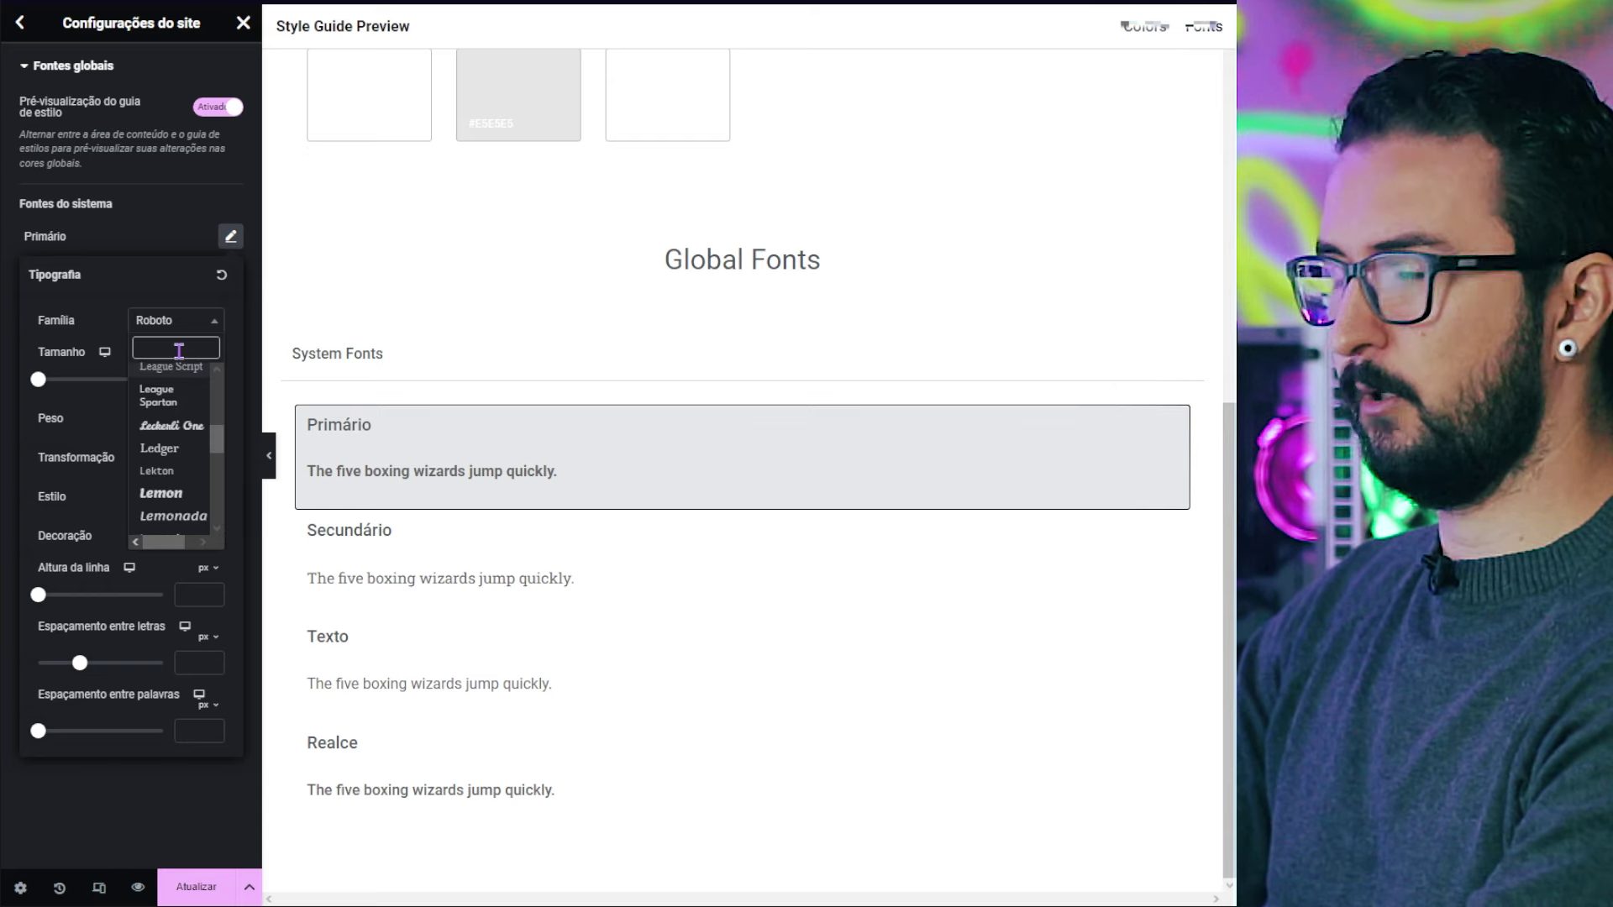
{"action": "type", "text": "popp"}
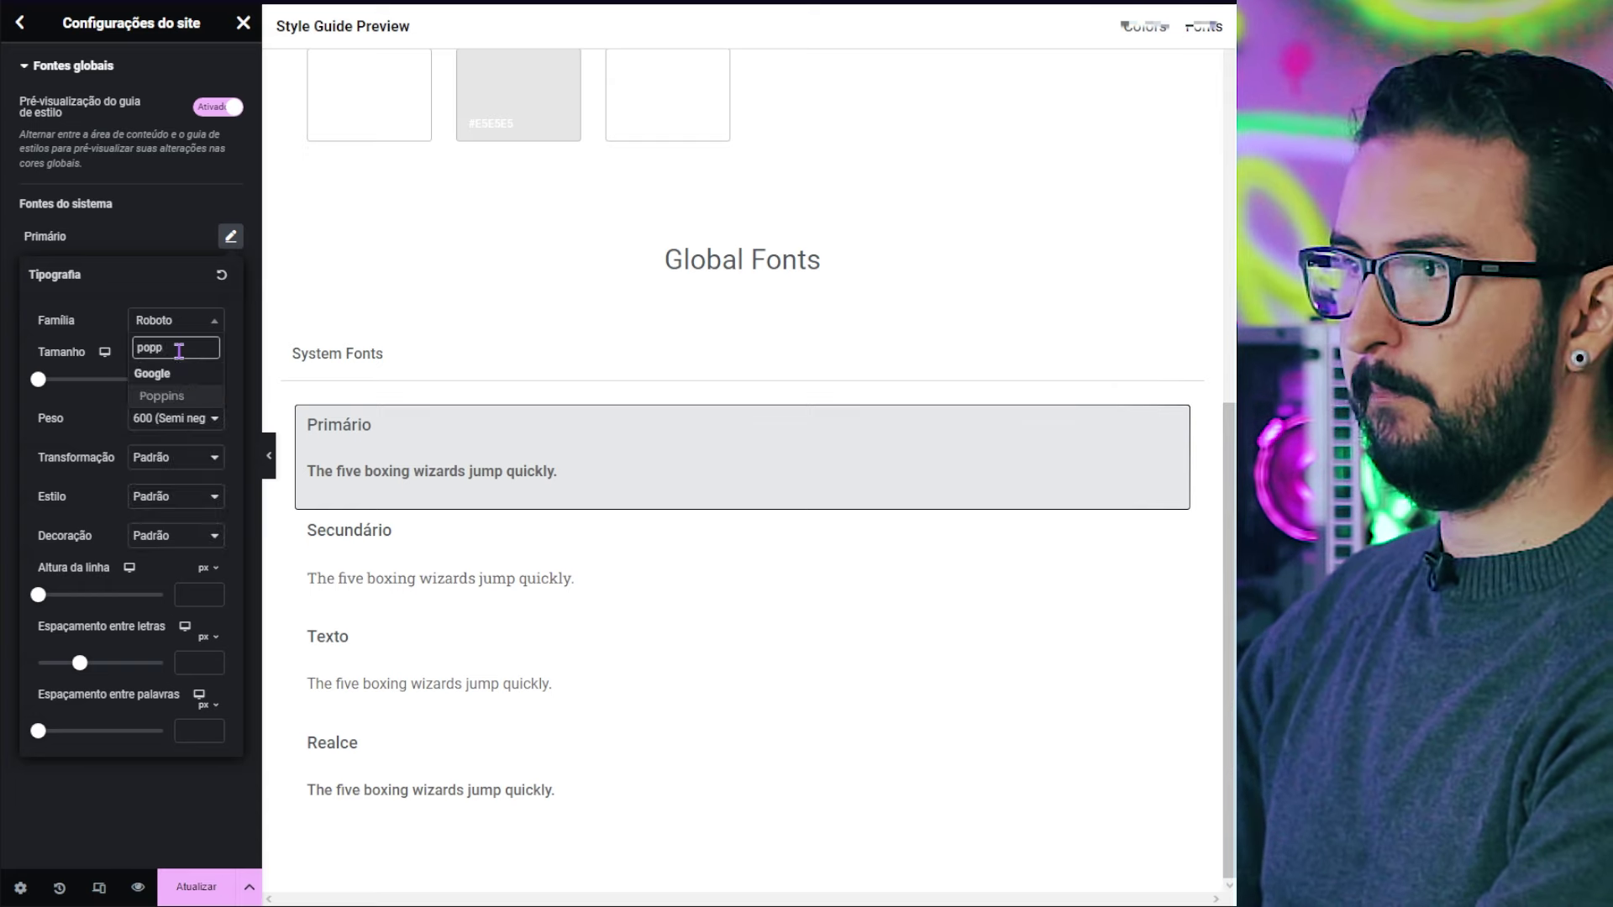
{"action": "left_click", "coordinate": [176, 397]}
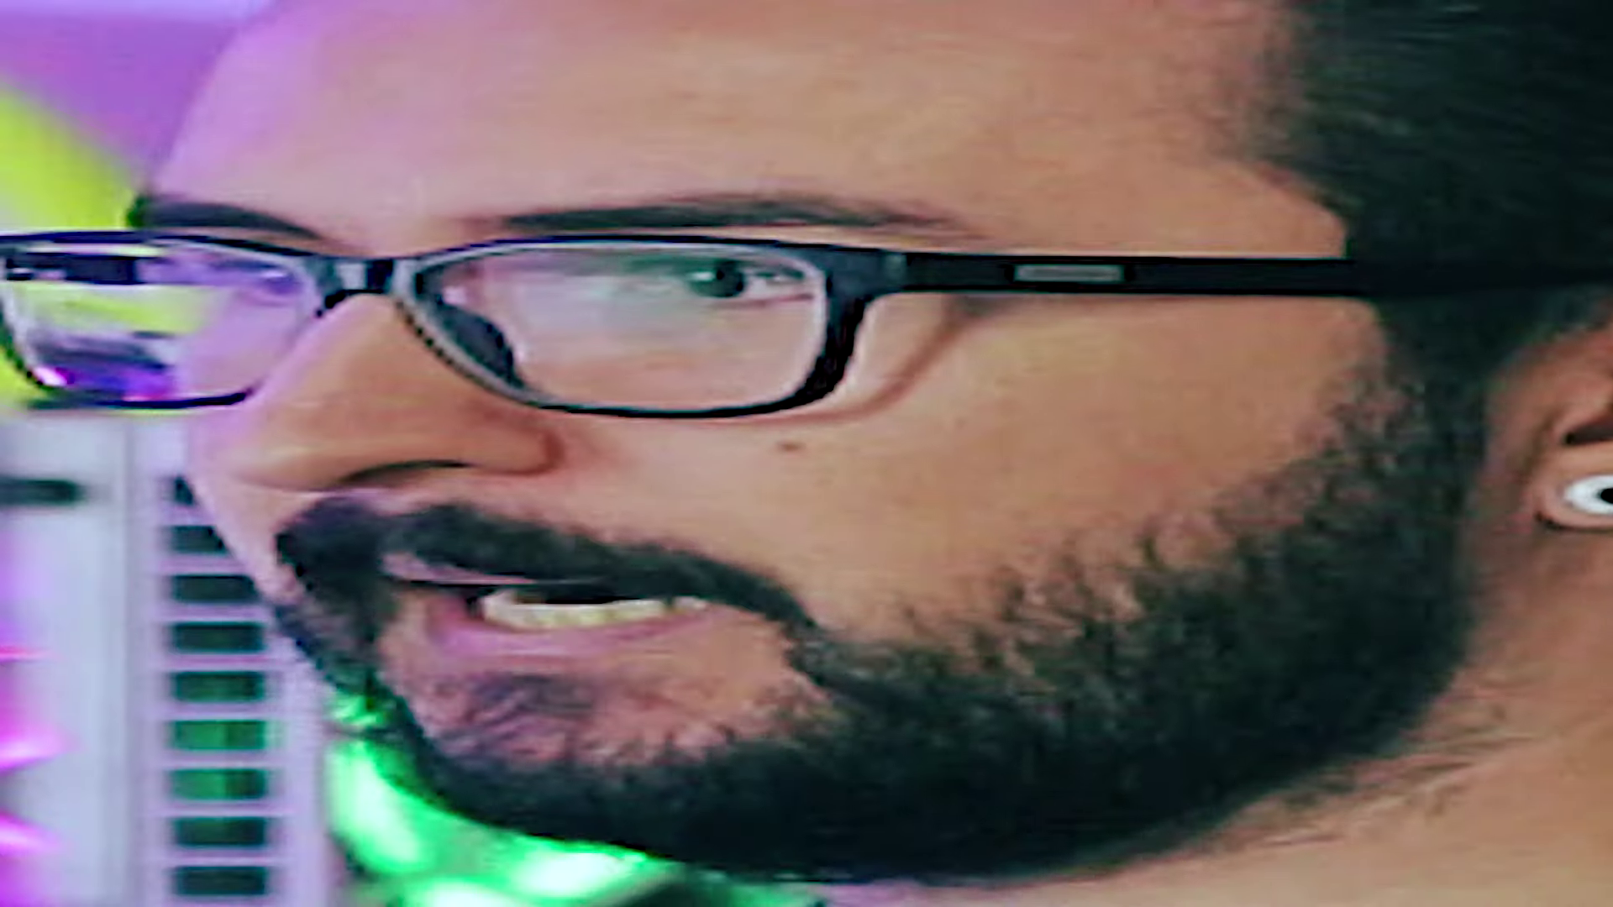
Set the size of the global primary font to 34 px.
{"action": "mouse_move", "coordinate": [38, 379]}
{"action": "left_mouse_down"}
{"action": "mouse_move", "coordinate": [63, 387]}
{"action": "mouse_move", "coordinate": [34, 393]}
{"action": "left_mouse_up"}
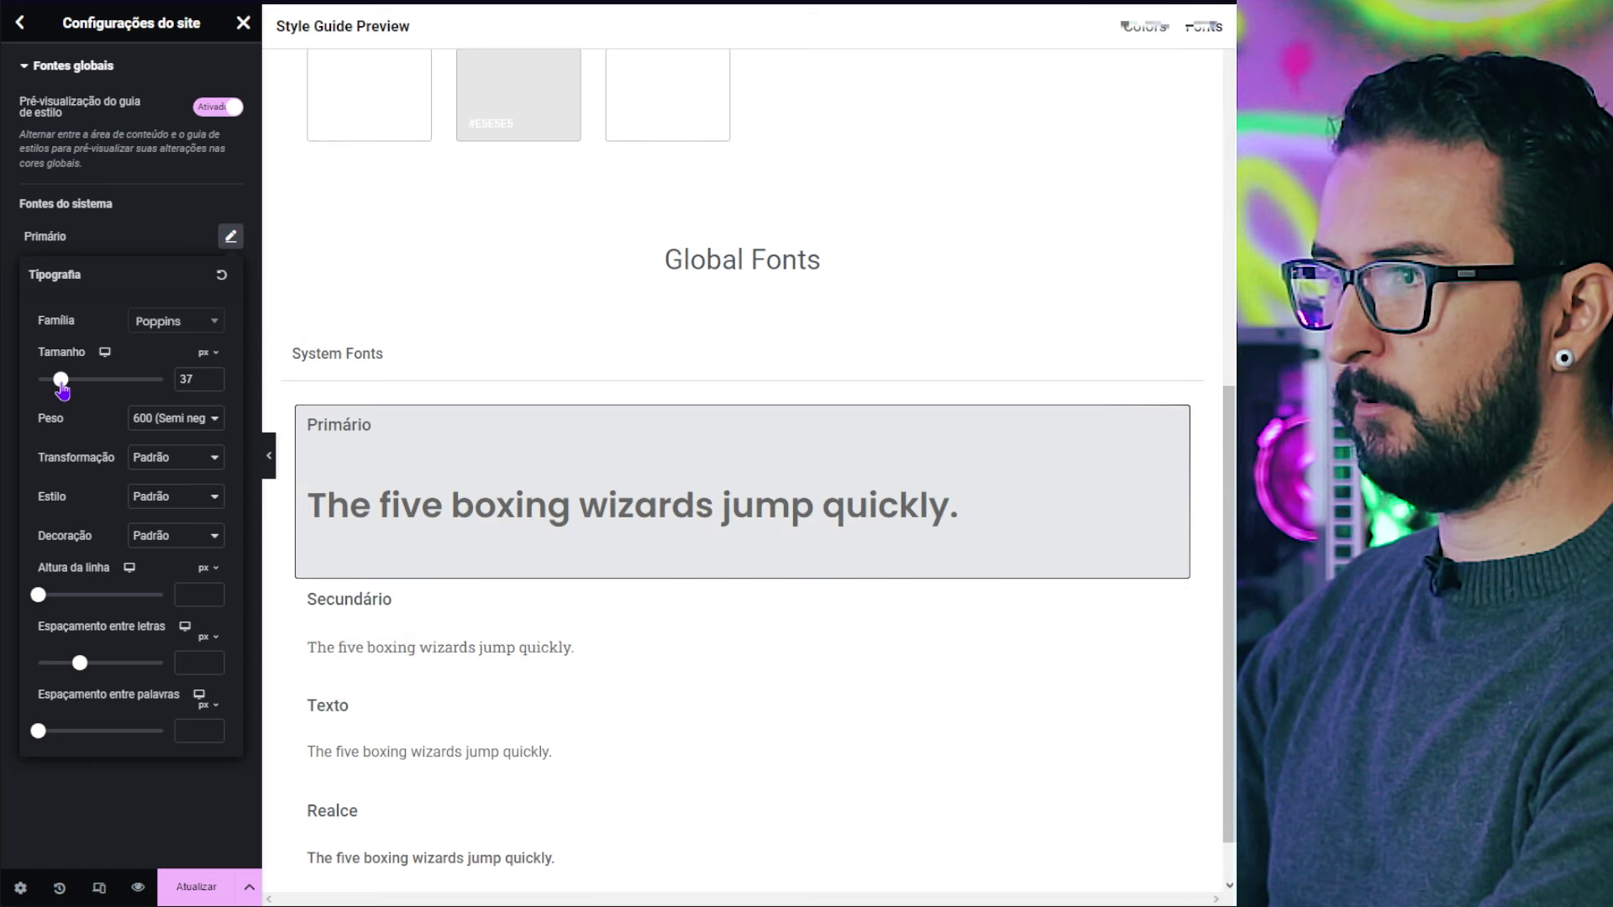
{"action": "left_click_drag", "start_coordinate": [61, 389], "coordinate": [64, 389]}
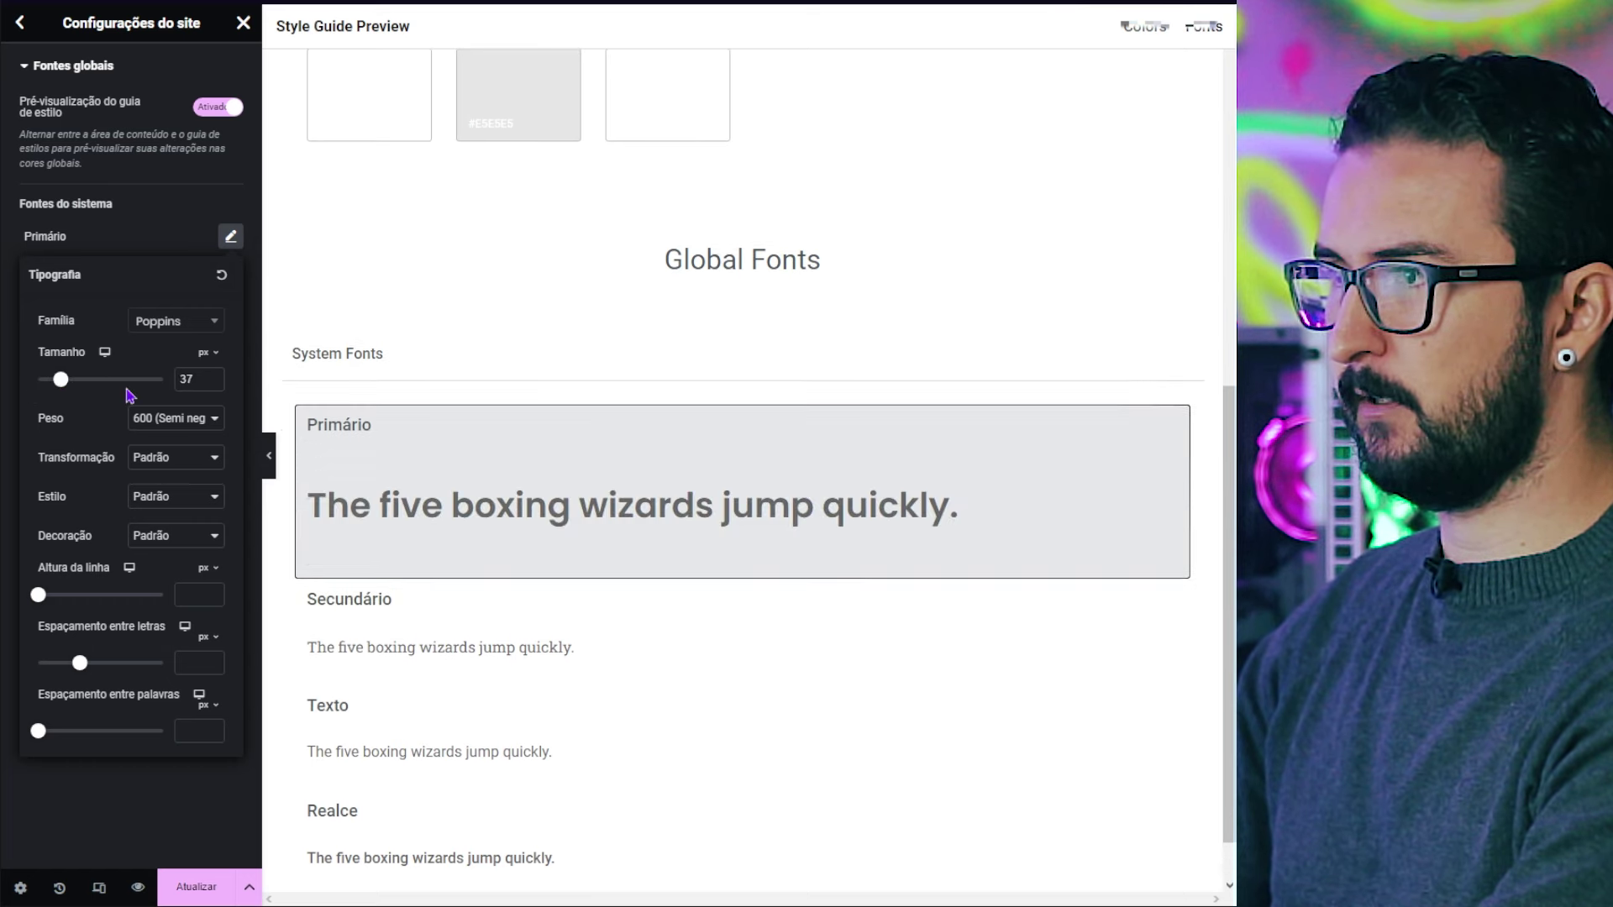
{"action": "type", "text": "34"}
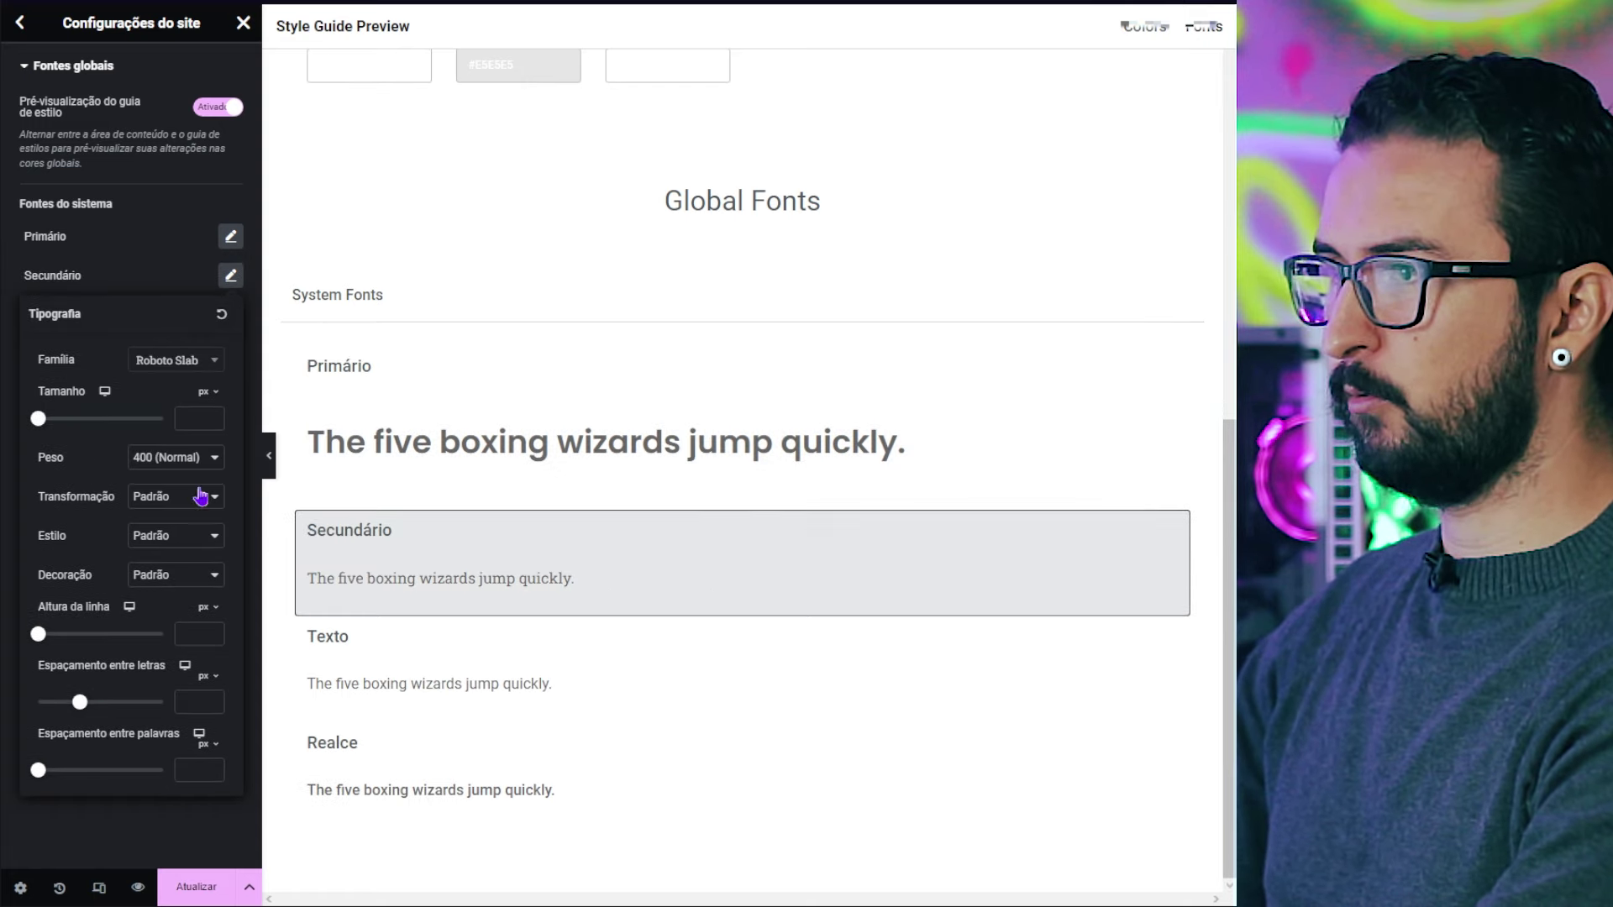
Set the global secondary font to Poppins at 24 px and save the site settings.
{"action": "left_click", "coordinate": [174, 366]}
{"action": "type", "text": "popp"}
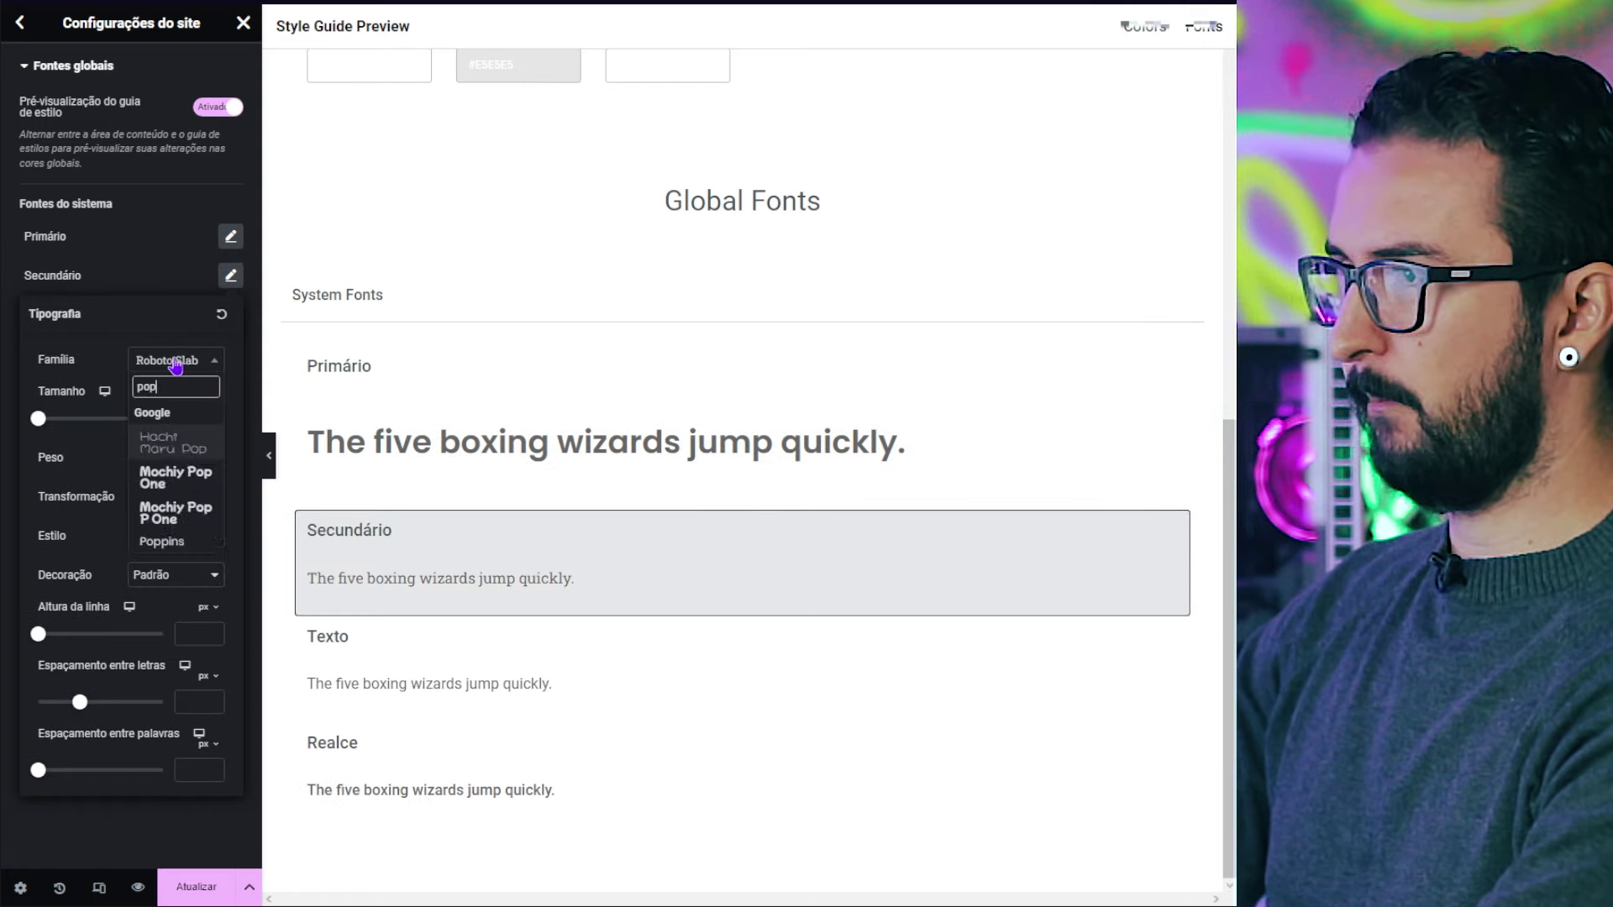
{"action": "left_click", "coordinate": [185, 435]}
{"action": "type", "text": "24"}
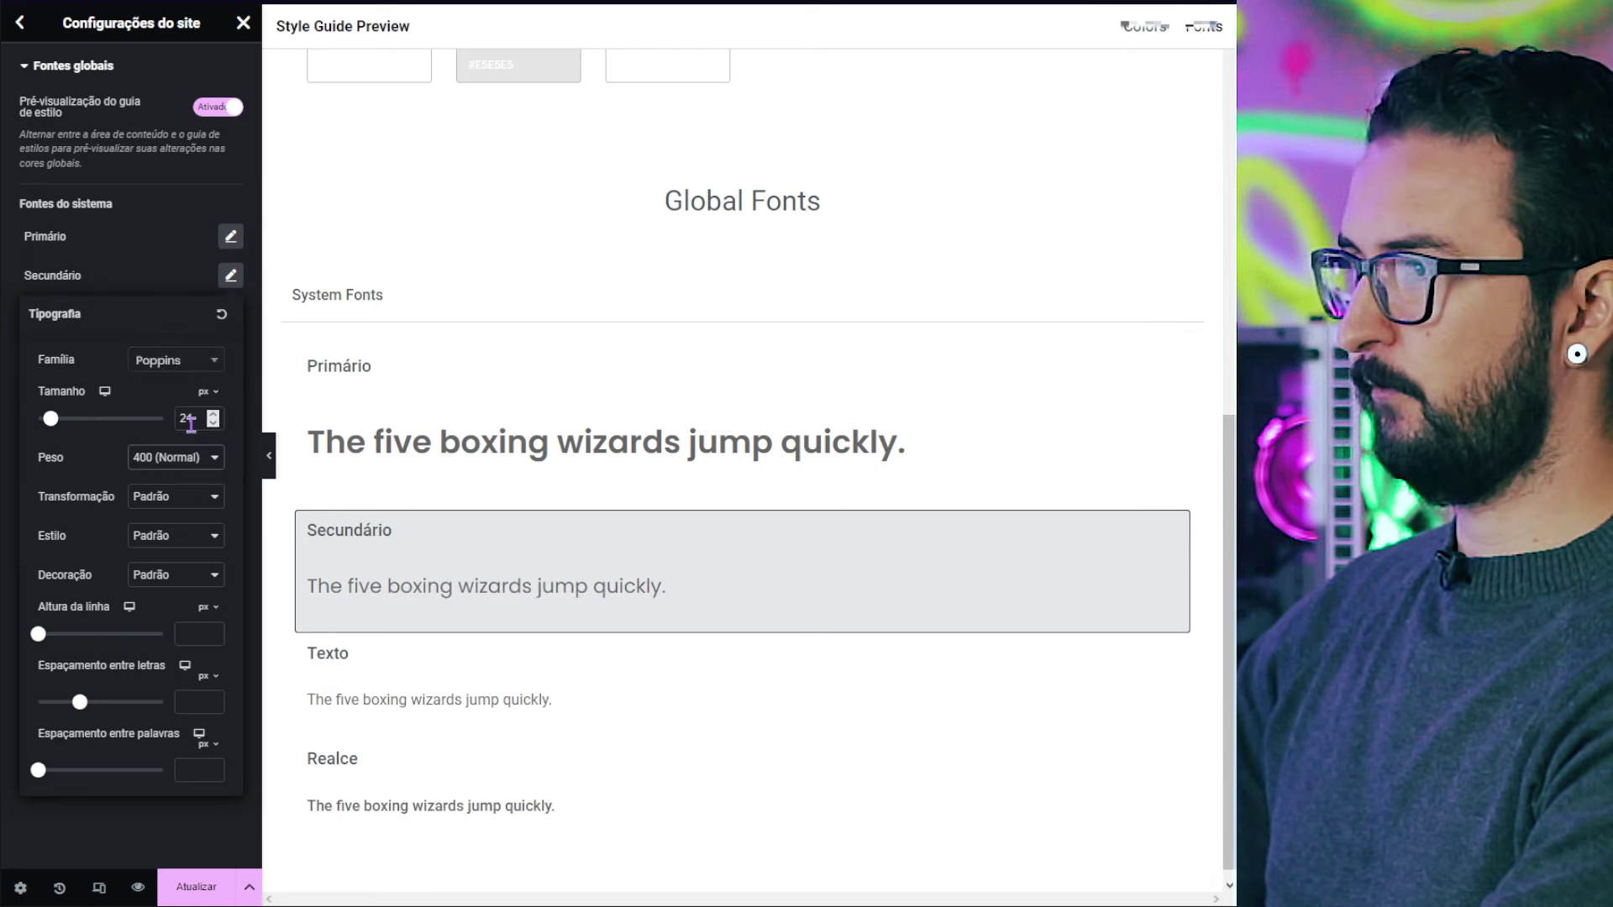
{"action": "left_click", "coordinate": [148, 838]}
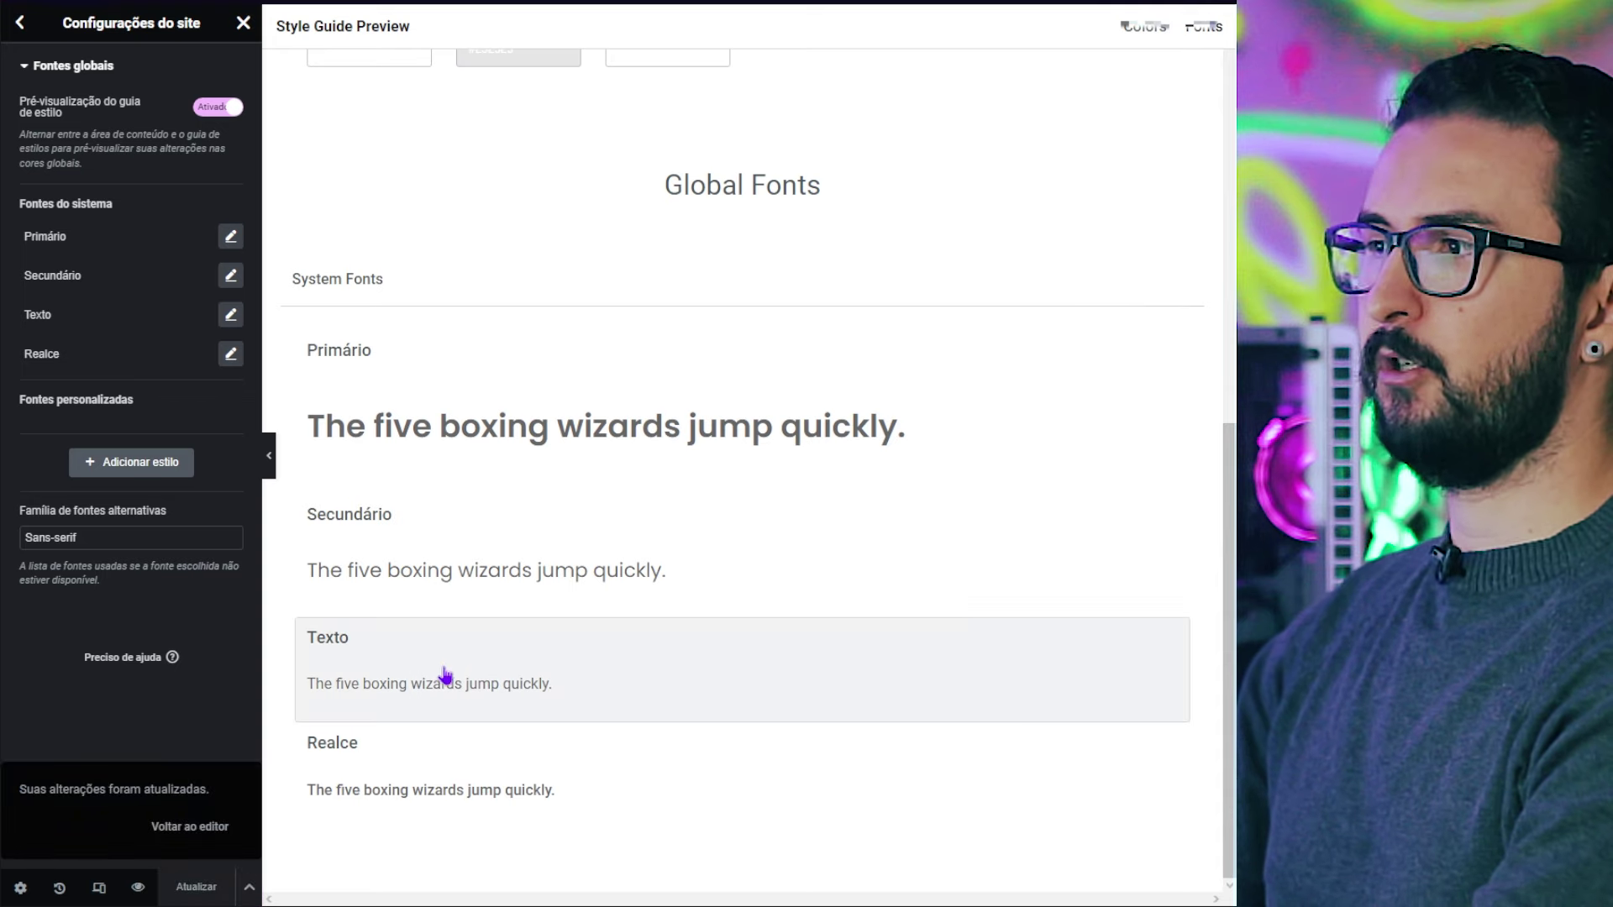
Reload the live home page and check the new global colours and fonts in the services section.
{"action": "scroll", "coordinate": [495, 571], "scroll_direction": "up", "scroll_amount": 3}
{"action": "scroll", "coordinate": [509, 595], "scroll_direction": "up", "scroll_amount": 6}
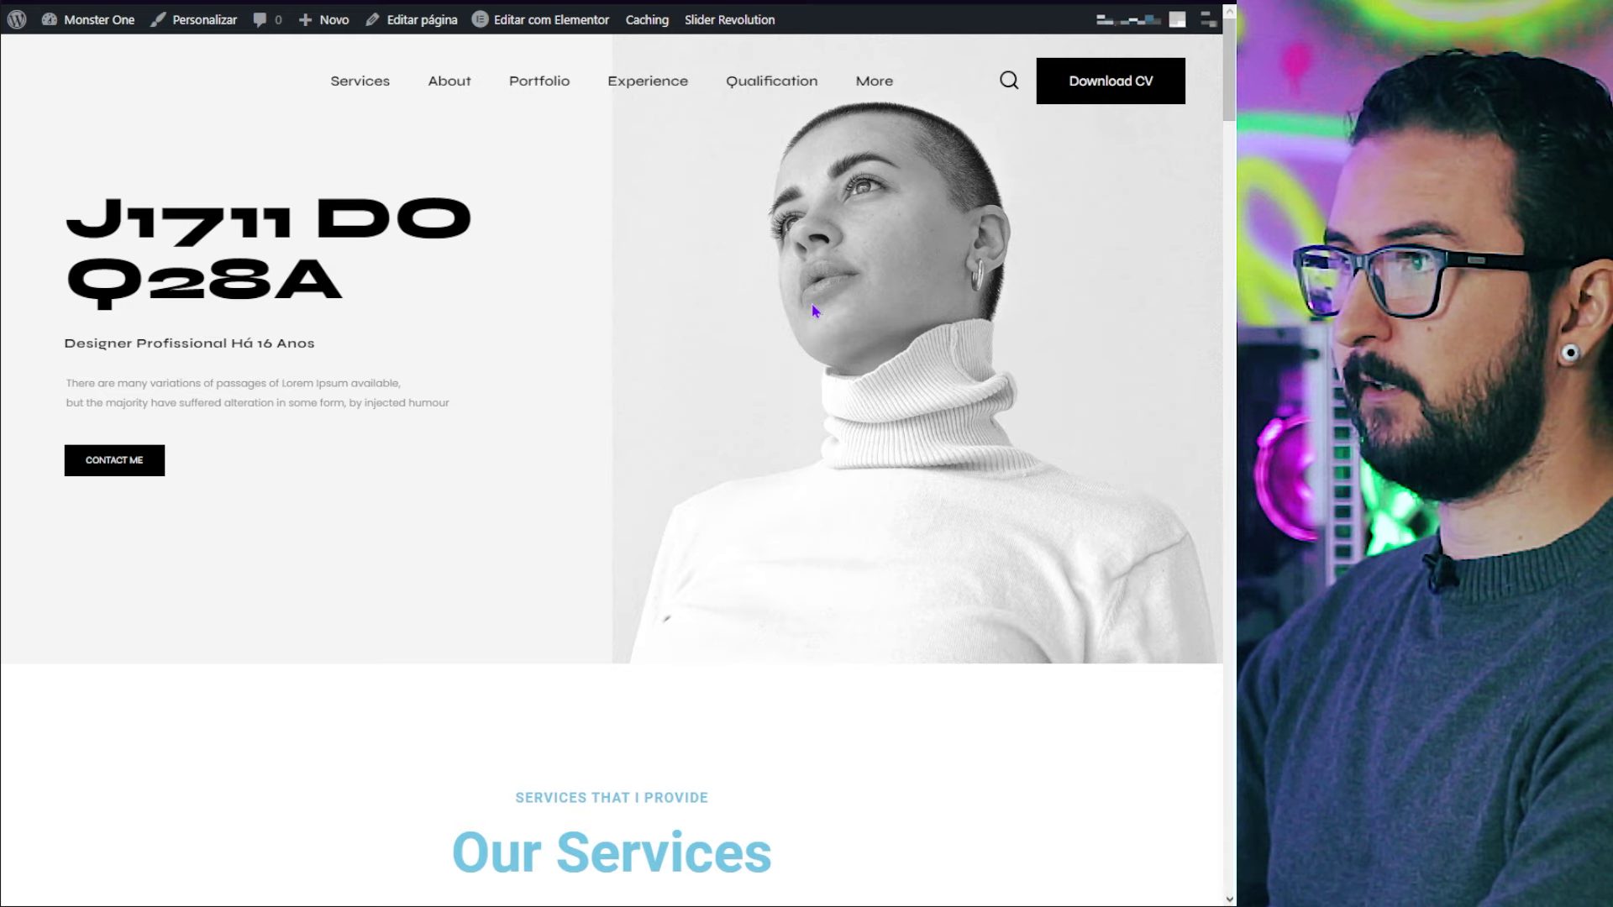
{"action": "key", "text": "F5"}
{"action": "scroll", "coordinate": [680, 533], "scroll_direction": "down", "scroll_amount": 3}
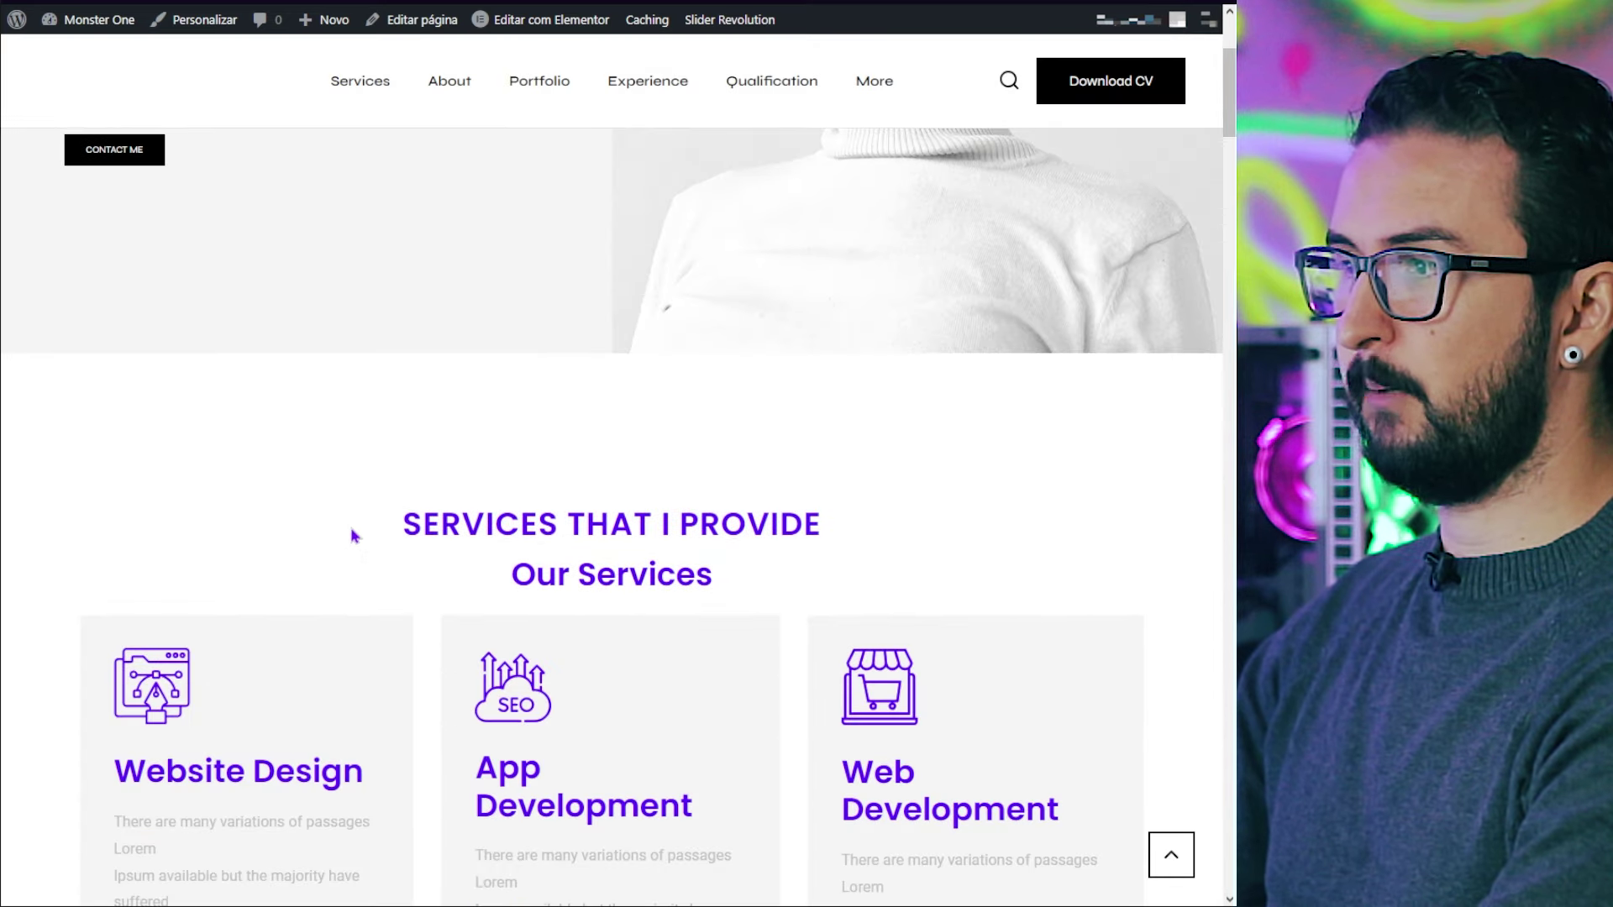
Examine the headings, icons and text of the services section on the live home page for the new global styles.
{"action": "scroll", "coordinate": [352, 535], "scroll_direction": "down", "scroll_amount": 2}
{"action": "left_click_drag", "start_coordinate": [403, 361], "coordinate": [780, 450]}
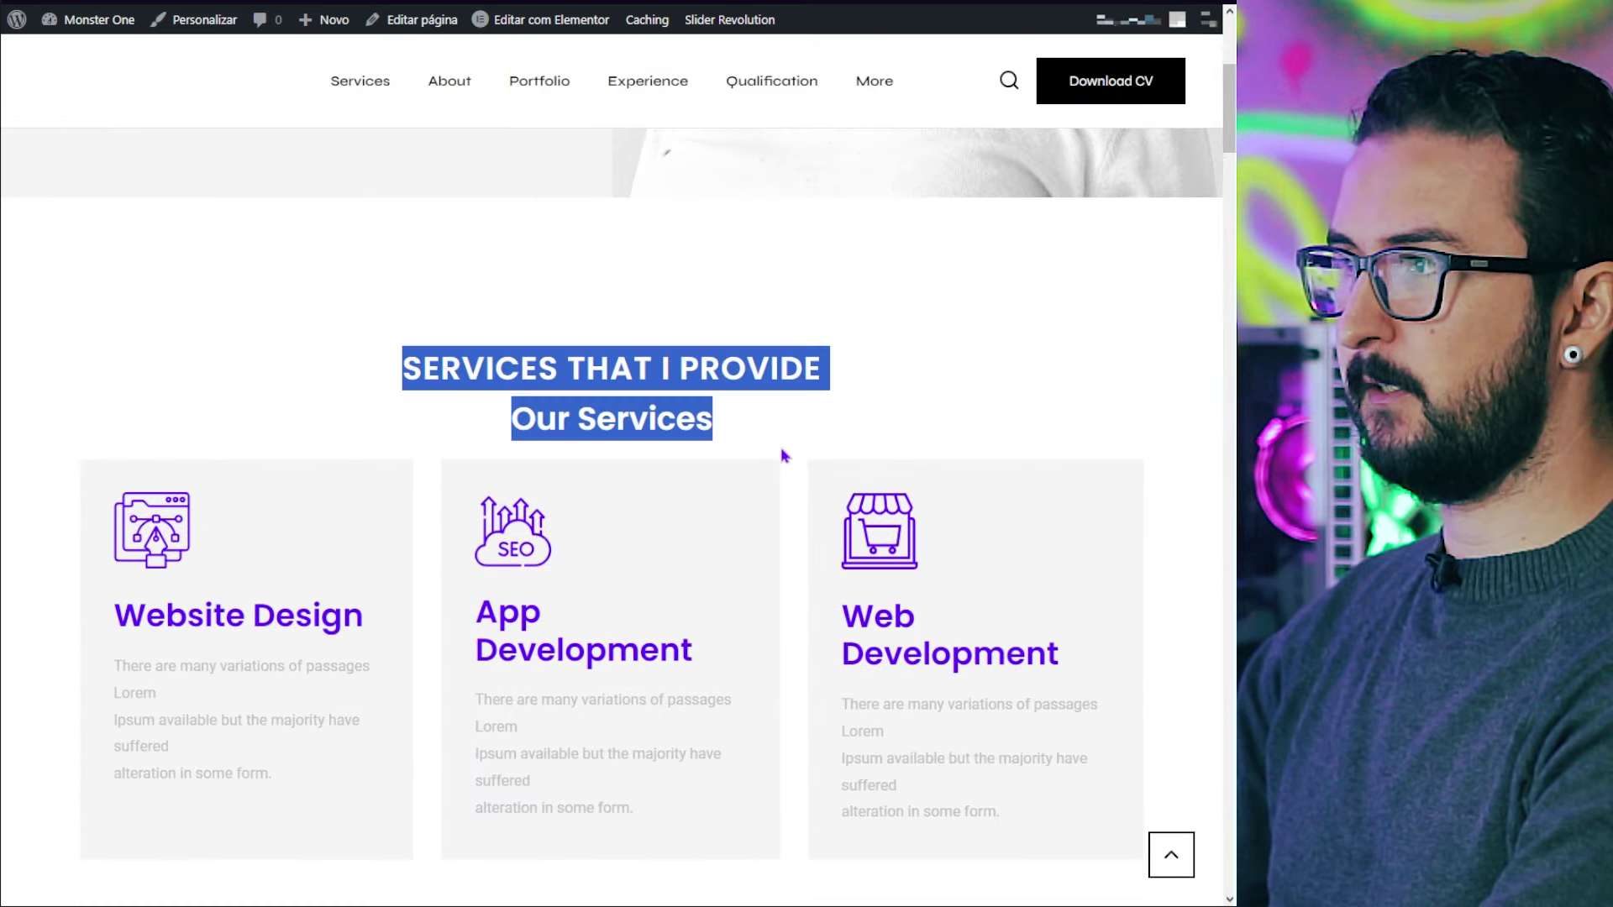
{"action": "left_click", "coordinate": [736, 446]}
{"action": "scroll", "coordinate": [620, 364], "scroll_direction": "down", "scroll_amount": 1}
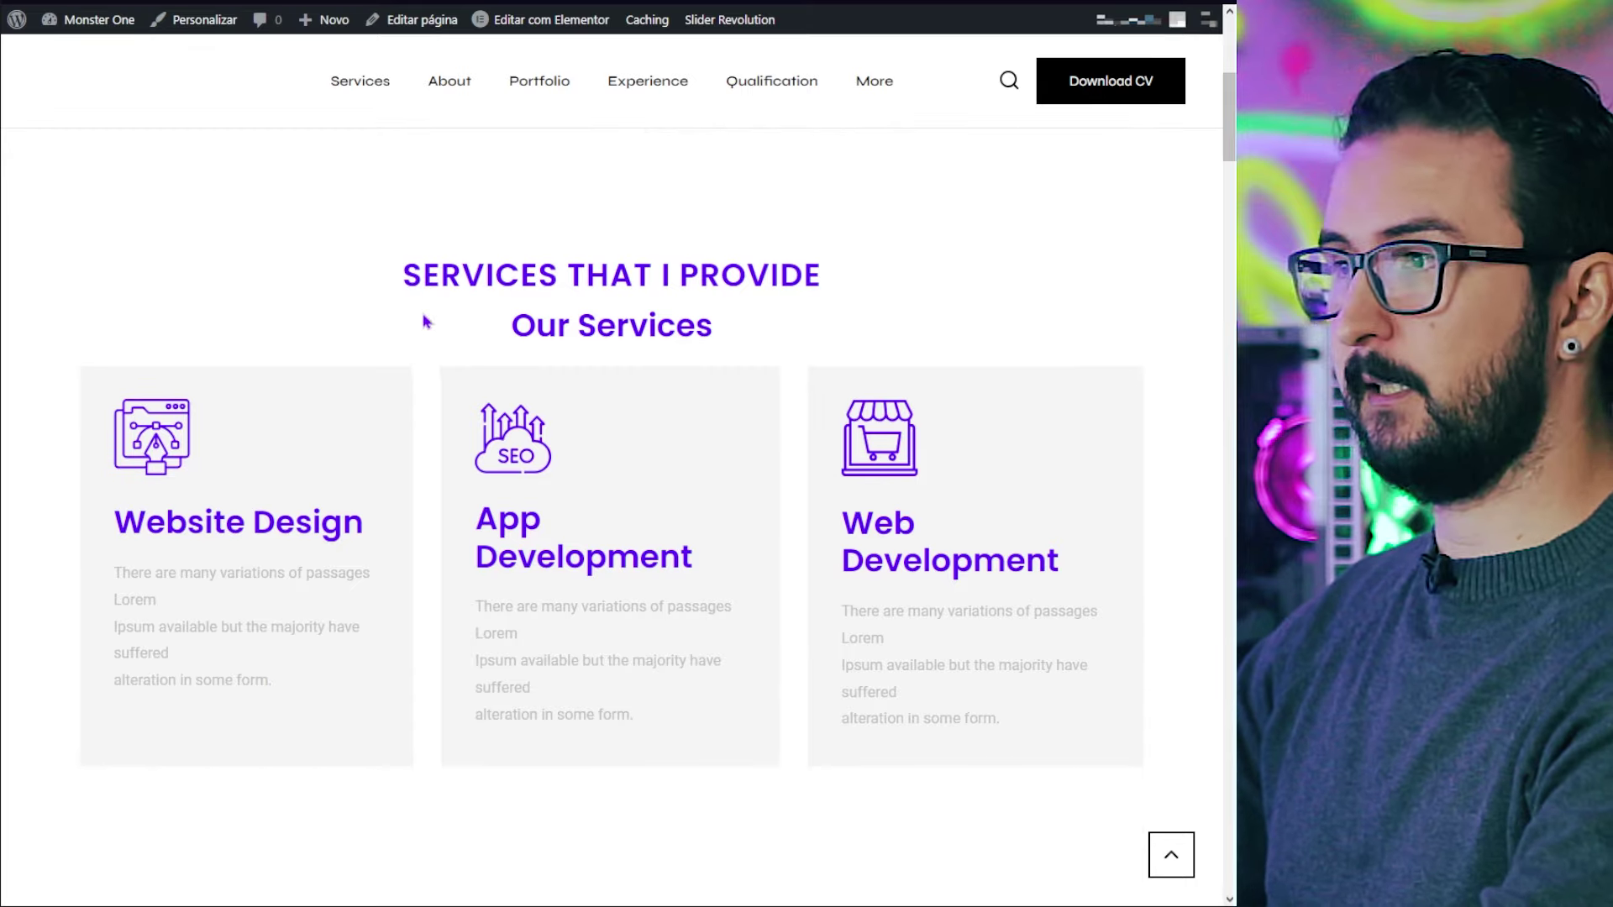
{"action": "scroll", "coordinate": [425, 342], "scroll_direction": "down", "scroll_amount": 5}
{"action": "left_click_drag", "start_coordinate": [115, 175], "coordinate": [199, 256]}
{"action": "left_click", "coordinate": [335, 403]}
{"action": "scroll", "coordinate": [335, 404], "scroll_direction": "down", "scroll_amount": 1}
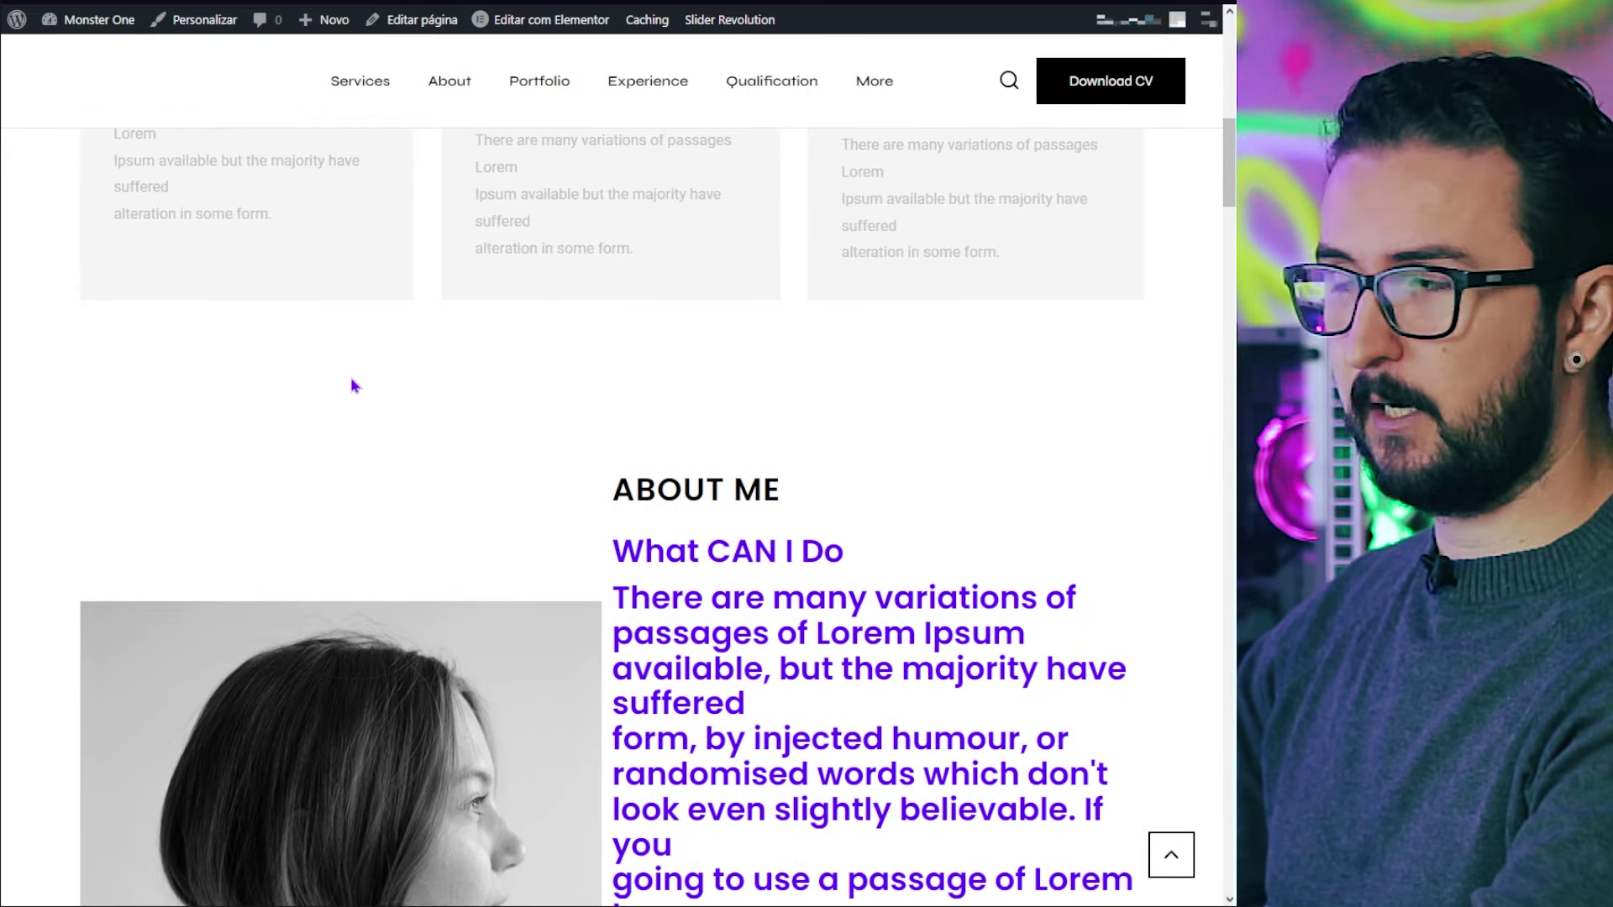
Examine the About Me and Portfolio sections of the live page, including the More Info button, for the new global styles.
{"action": "scroll", "coordinate": [416, 404], "scroll_direction": "down", "scroll_amount": 3}
{"action": "left_click_drag", "start_coordinate": [611, 326], "coordinate": [871, 342]}
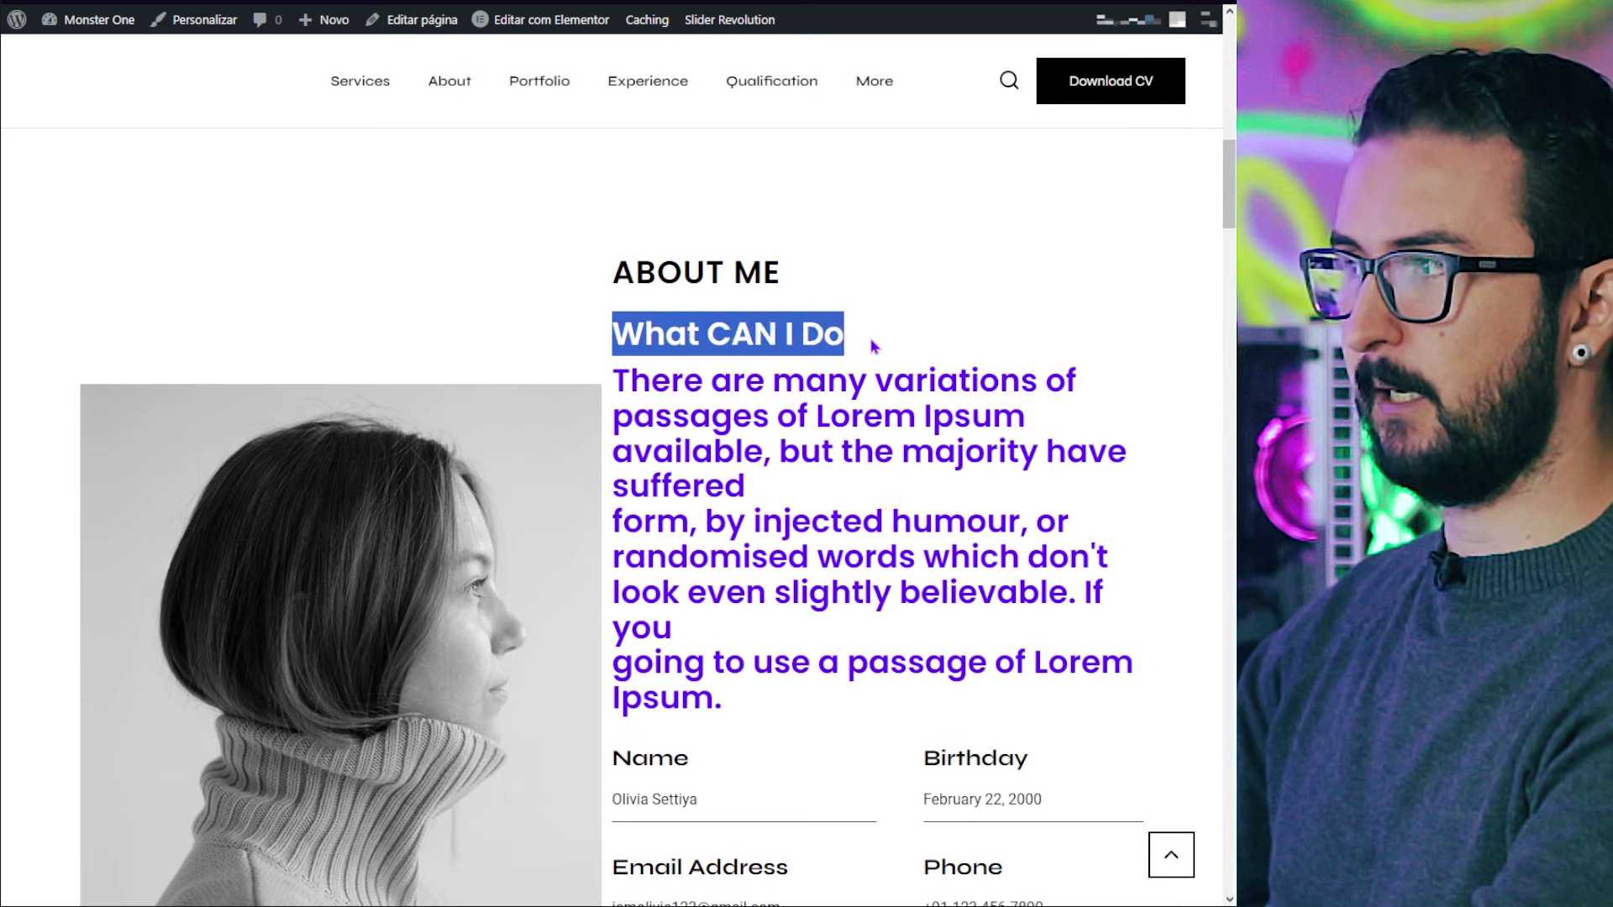
{"action": "left_click", "coordinate": [705, 405]}
{"action": "scroll", "coordinate": [705, 405], "scroll_direction": "down", "scroll_amount": 4}
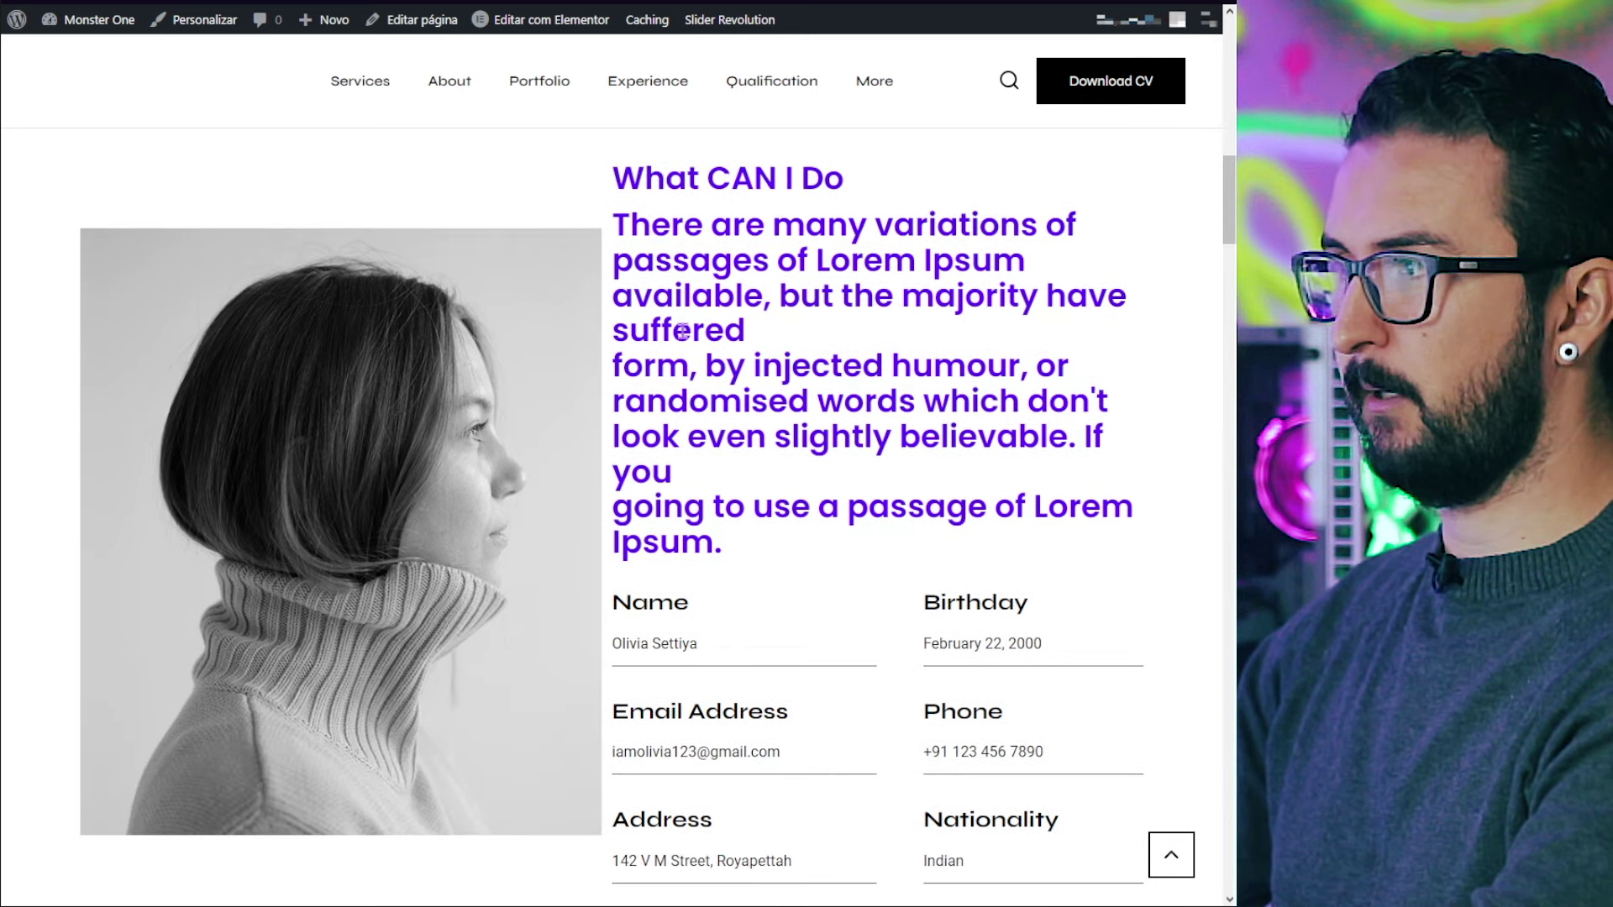
{"action": "scroll", "coordinate": [730, 490], "scroll_direction": "down", "scroll_amount": 8}
{"action": "scroll", "coordinate": [725, 479], "scroll_direction": "up", "scroll_amount": 2}
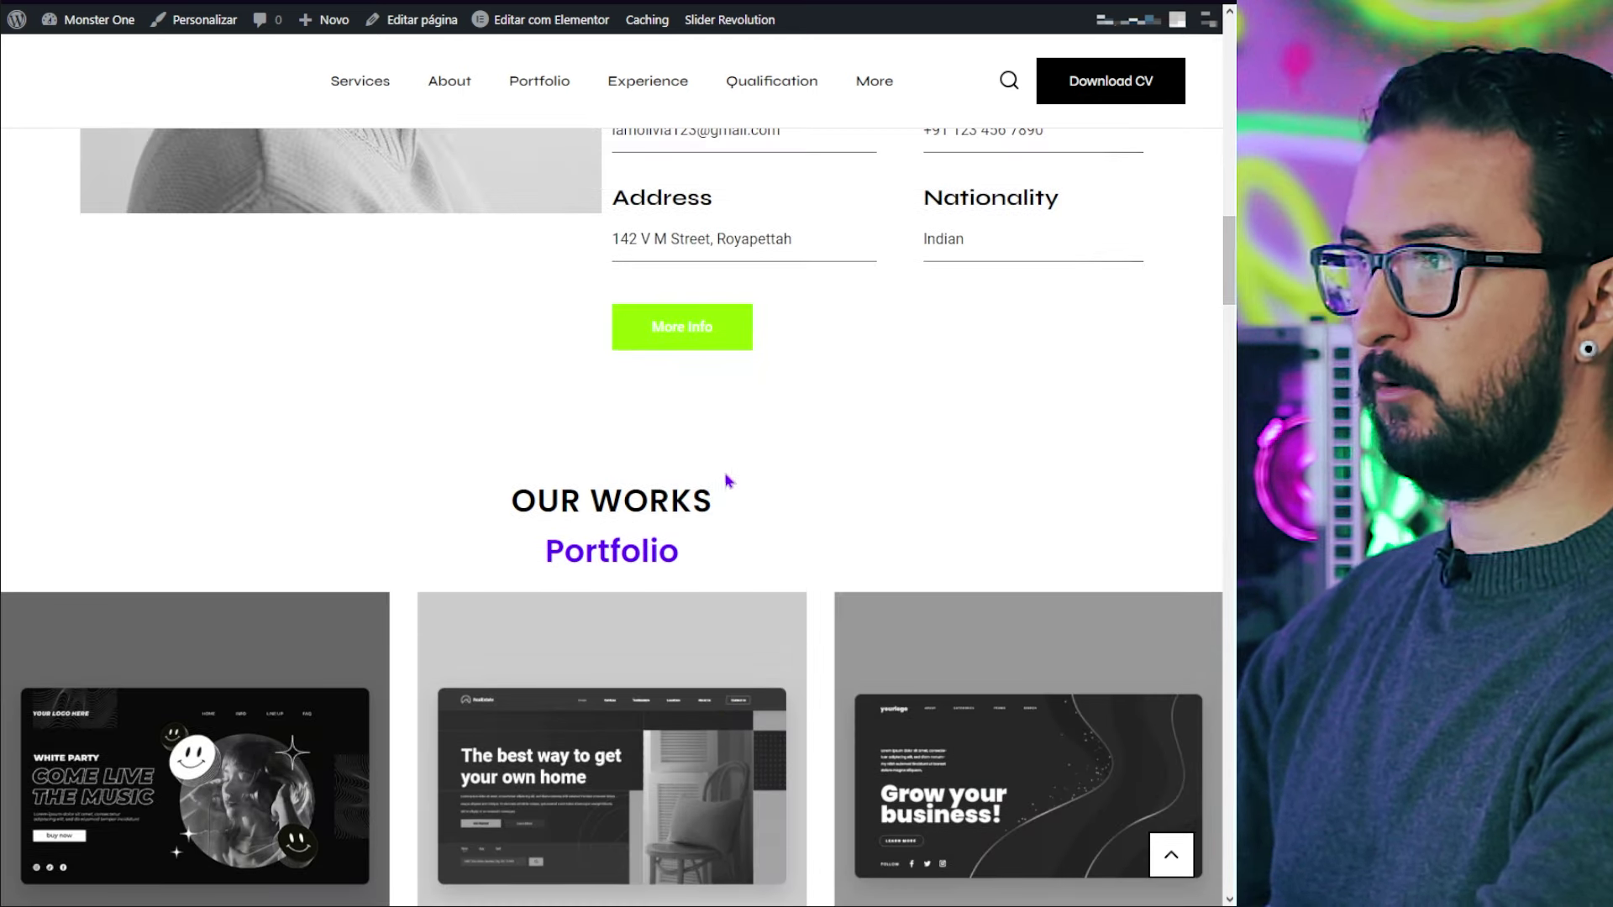
{"action": "scroll", "coordinate": [724, 479], "scroll_direction": "down", "scroll_amount": 1}
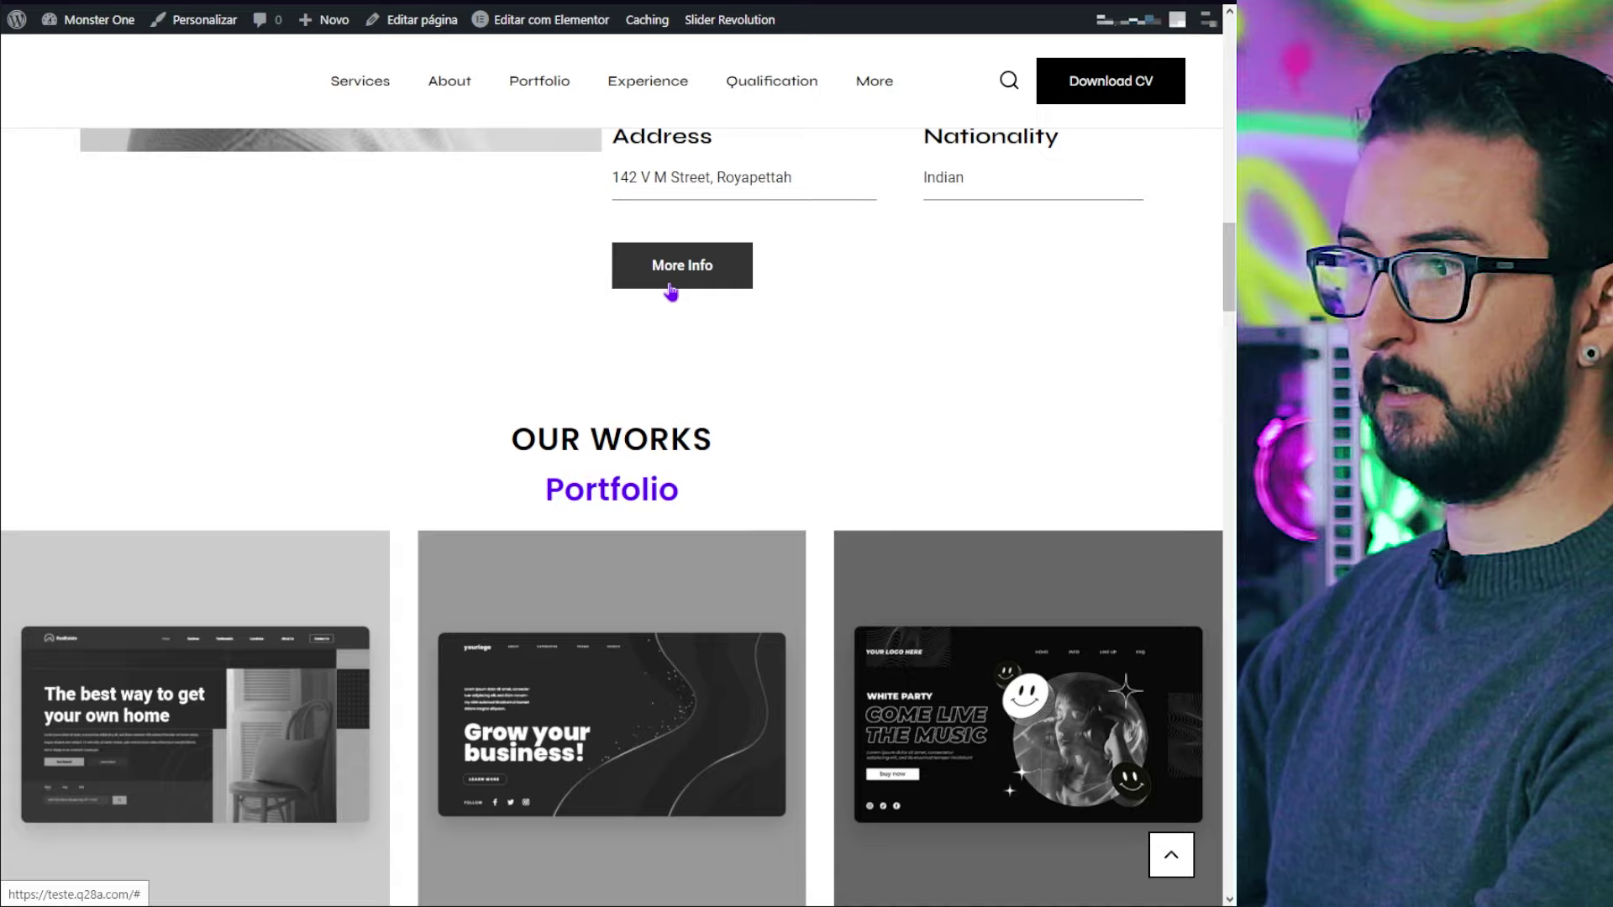
{"action": "scroll", "coordinate": [681, 311], "scroll_direction": "down", "scroll_amount": 3}
{"action": "scroll", "coordinate": [655, 442], "scroll_direction": "down", "scroll_amount": 15}
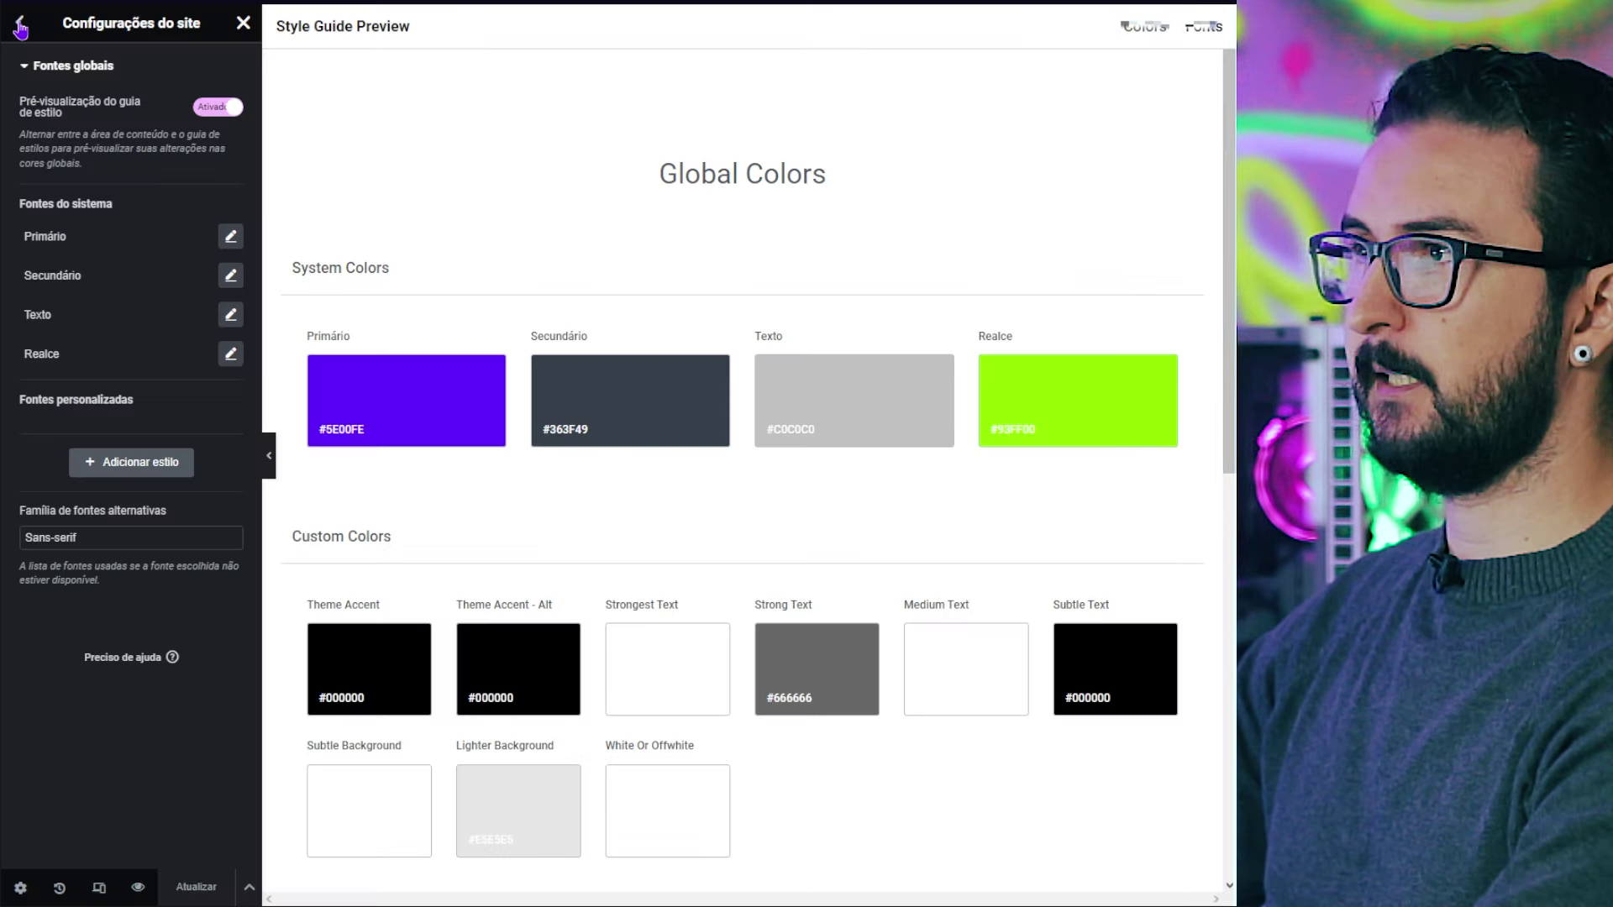
Open the focus-state options of the form field style in the site settings and focus the contact form's name field in the preview.
{"action": "left_click", "coordinate": [21, 30]}
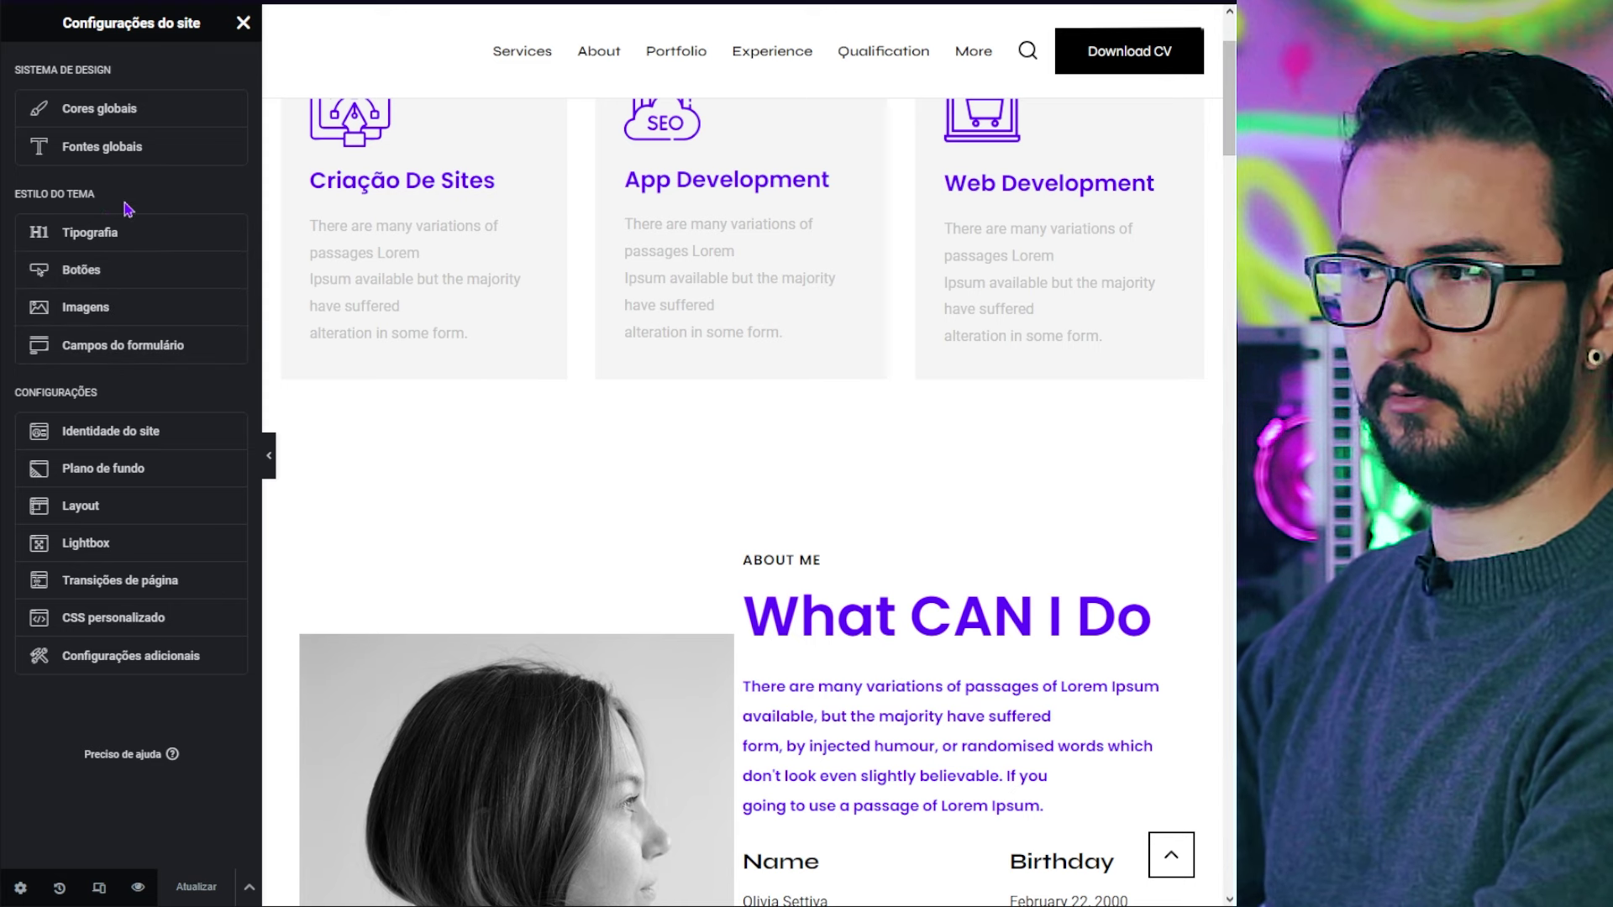
{"action": "left_click", "coordinate": [91, 353]}
{"action": "scroll", "coordinate": [126, 368], "scroll_direction": "down", "scroll_amount": 2}
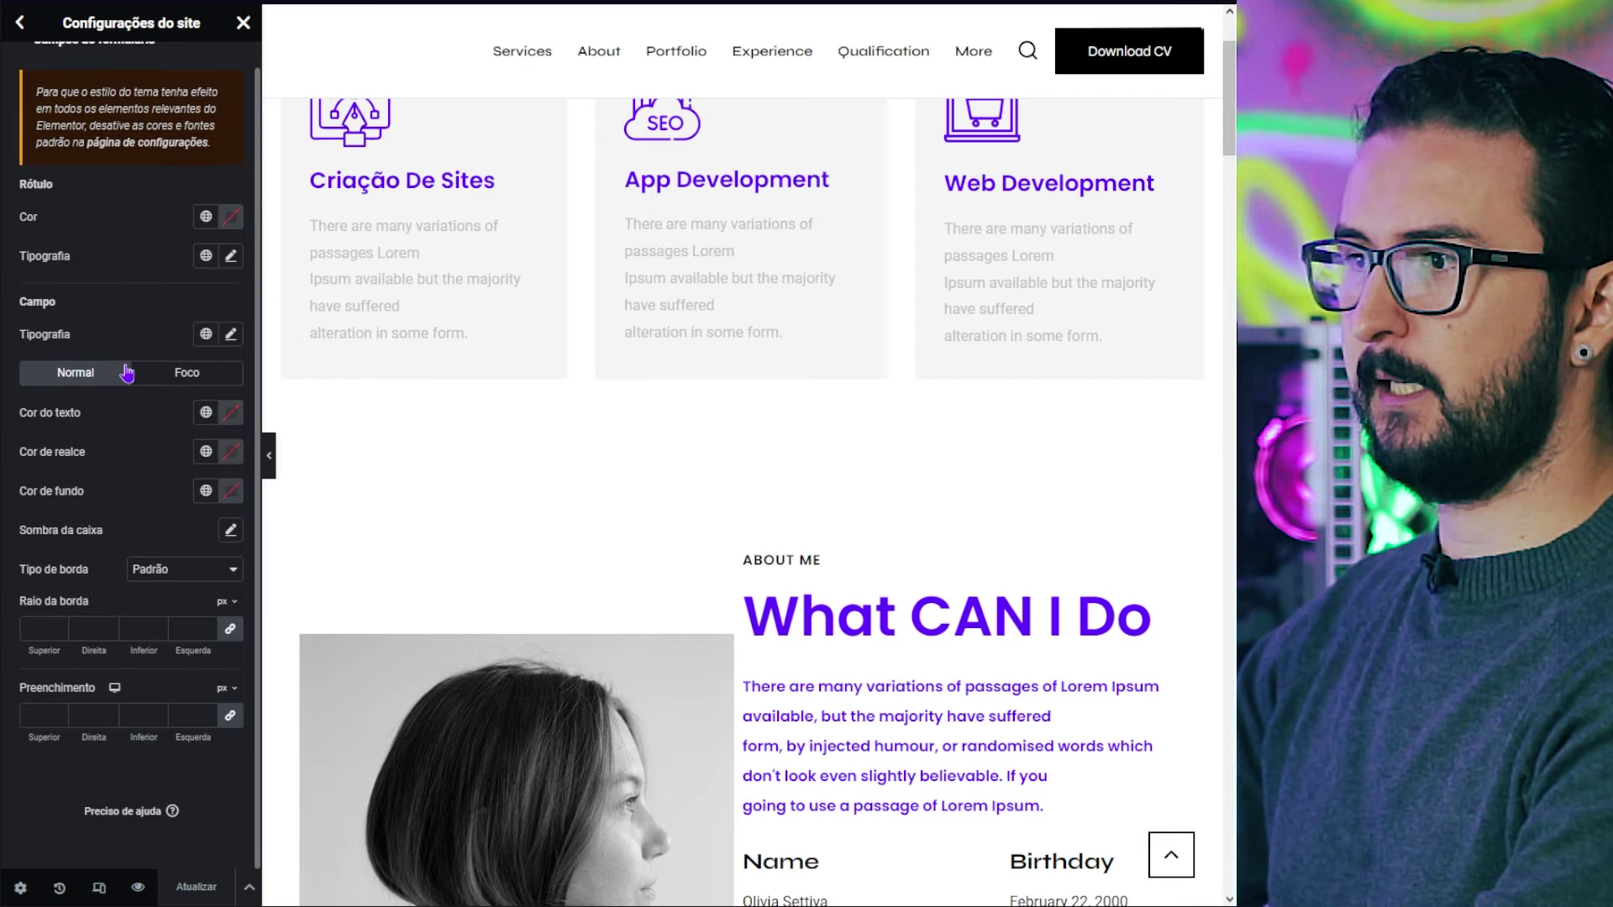
{"action": "scroll", "coordinate": [616, 425], "scroll_direction": "down", "scroll_amount": 5}
{"action": "left_click", "coordinate": [1228, 507]}
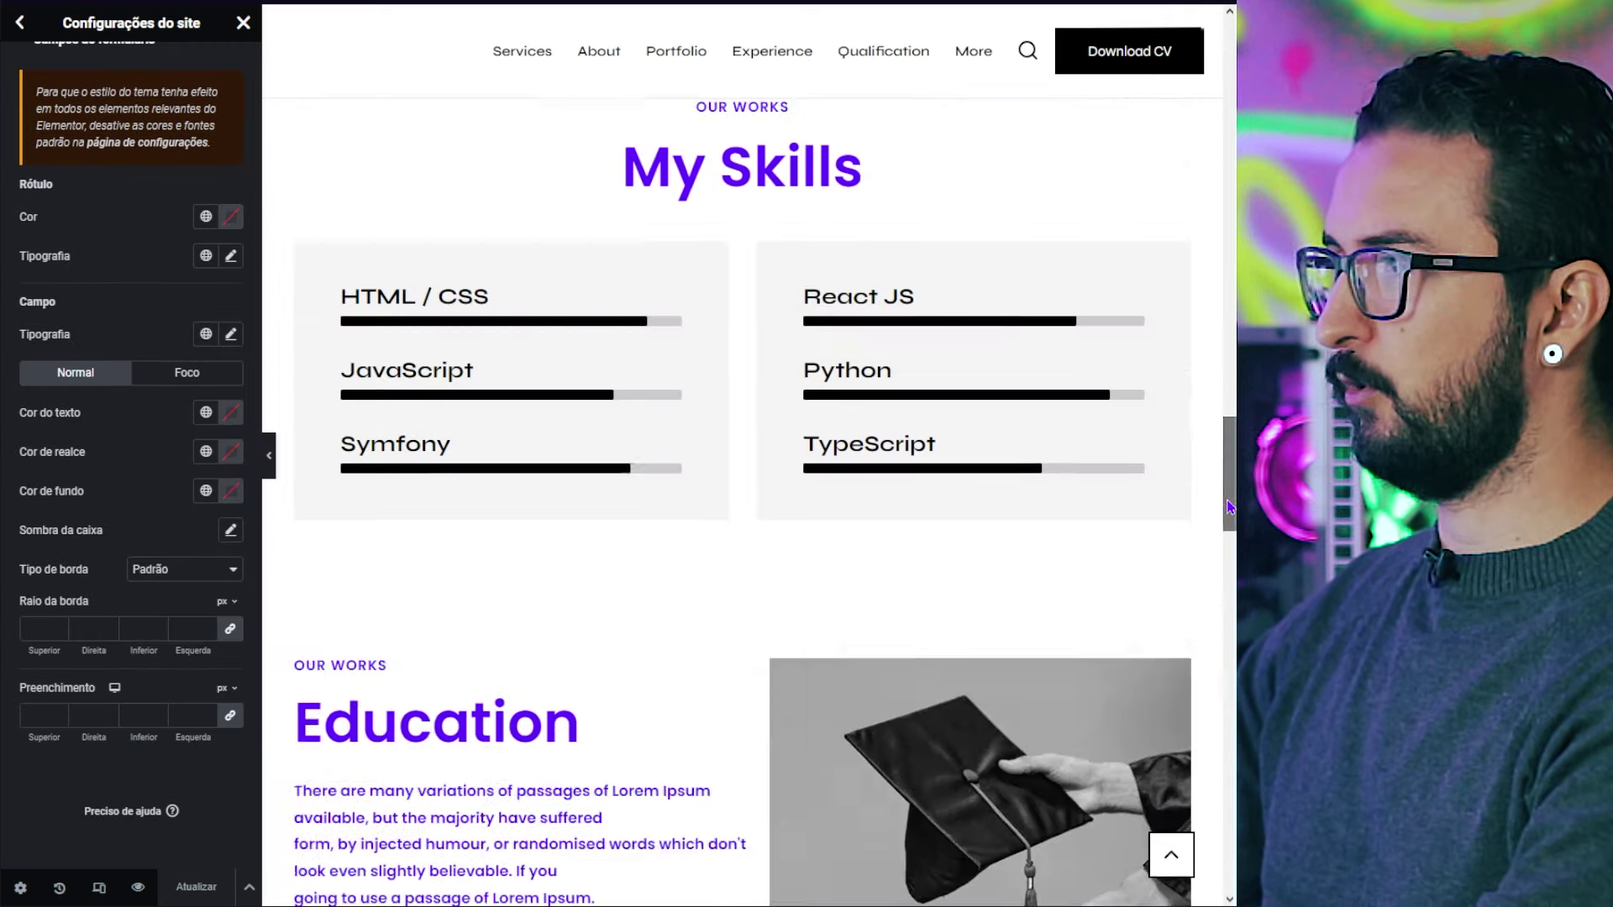
{"action": "scroll", "coordinate": [692, 295], "scroll_direction": "down", "scroll_amount": 10}
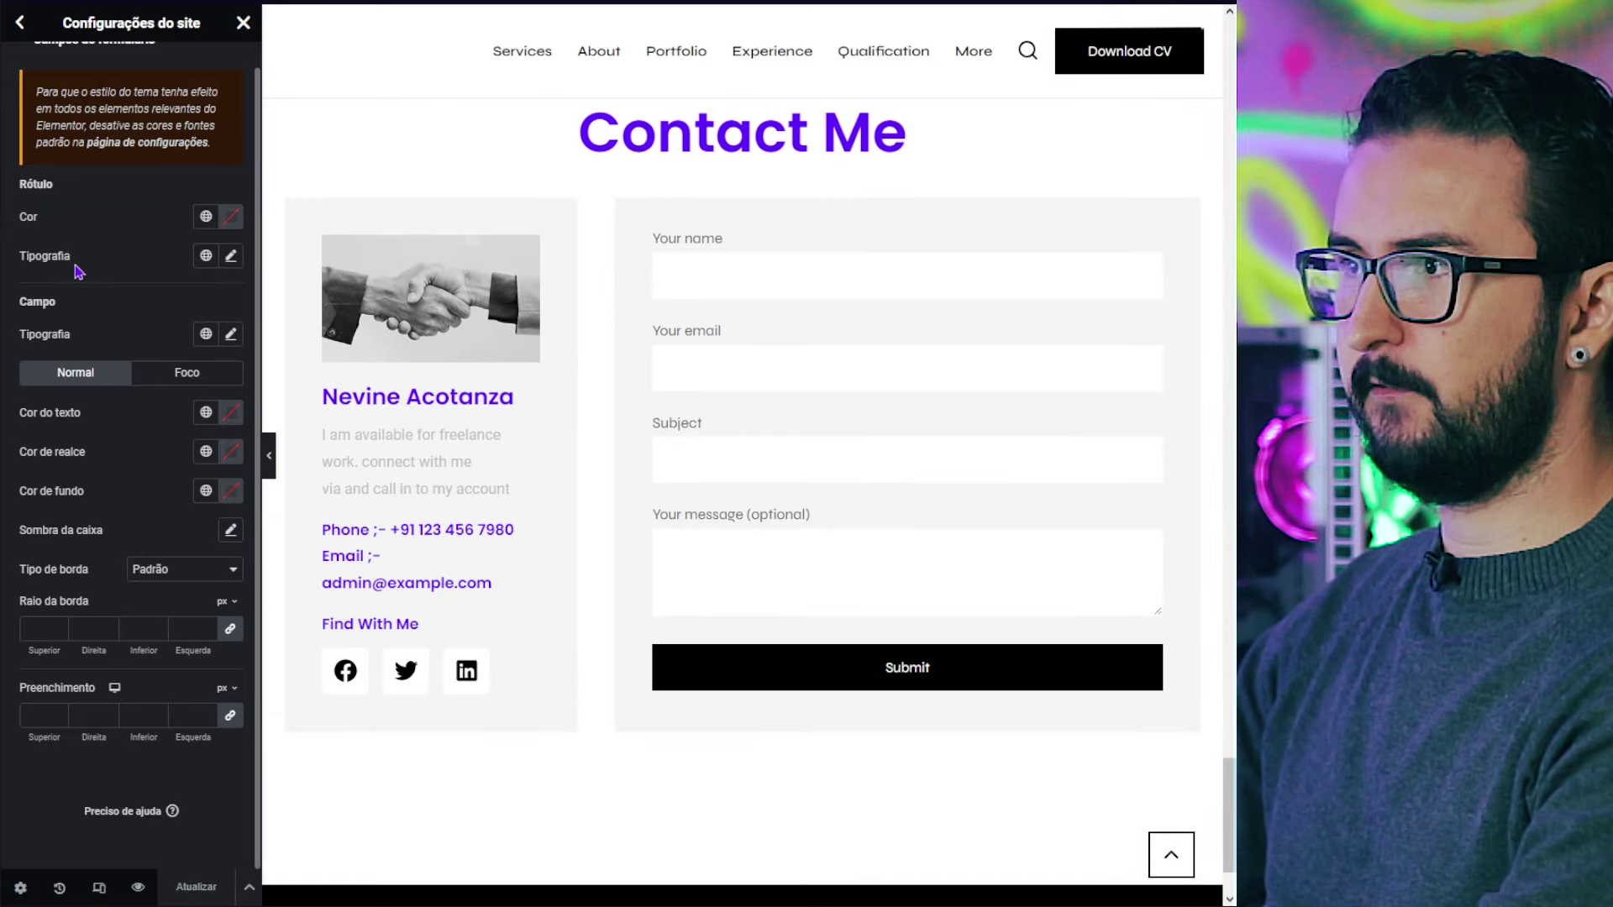
{"action": "left_click", "coordinate": [178, 373]}
{"action": "left_click", "coordinate": [752, 265]}
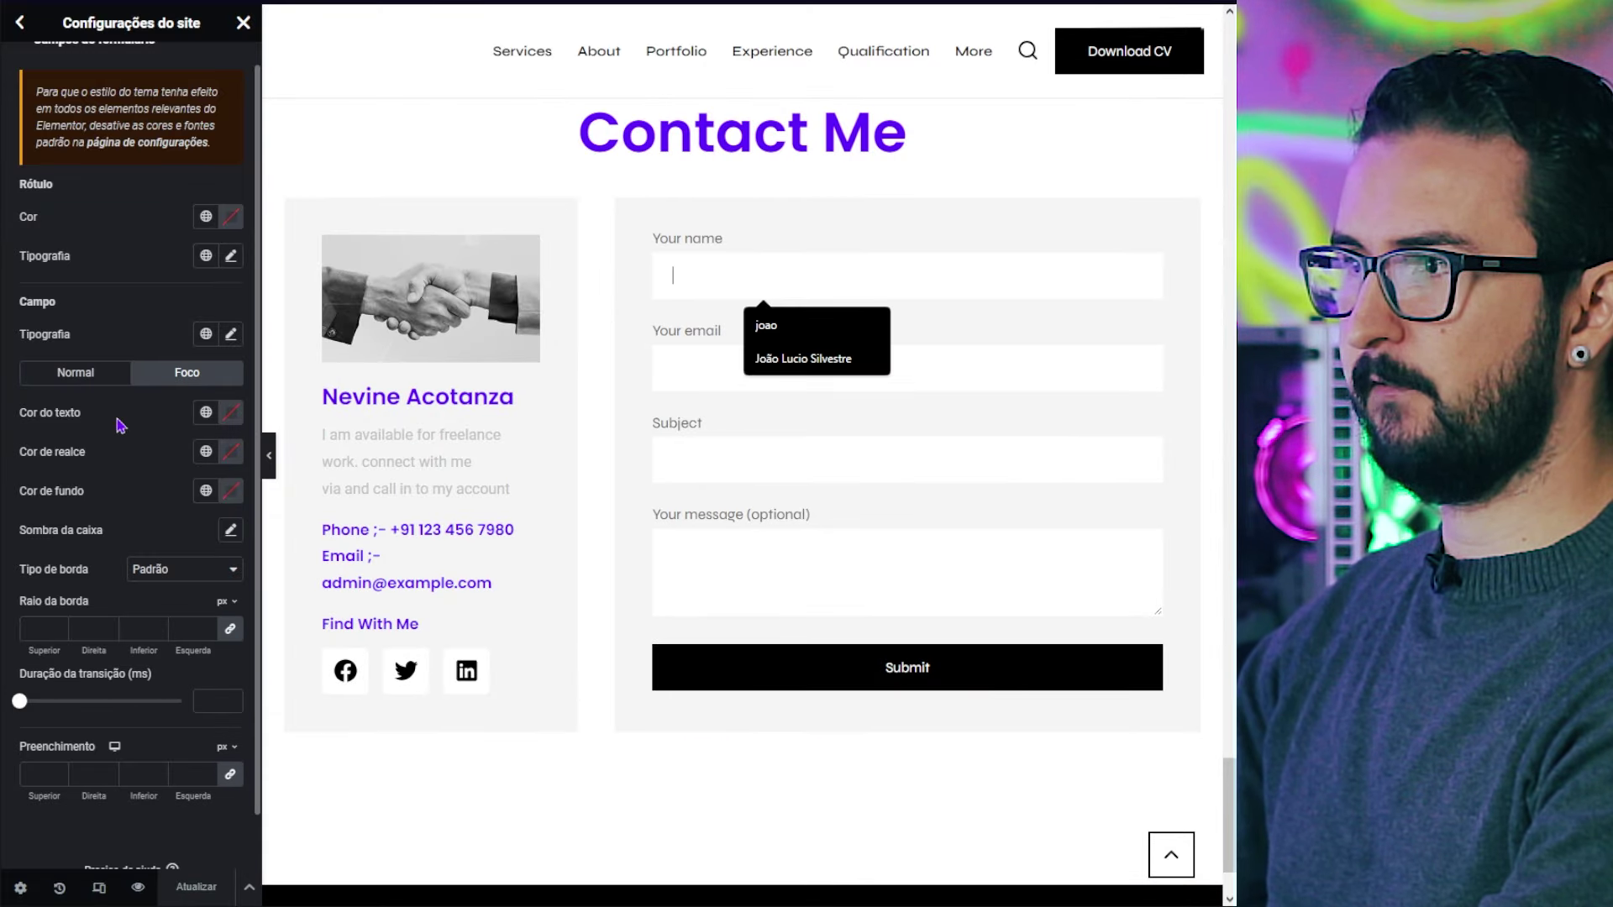
Set the focus-state background colour of the form fields to #FFFFFF.
{"action": "left_click", "coordinate": [231, 490]}
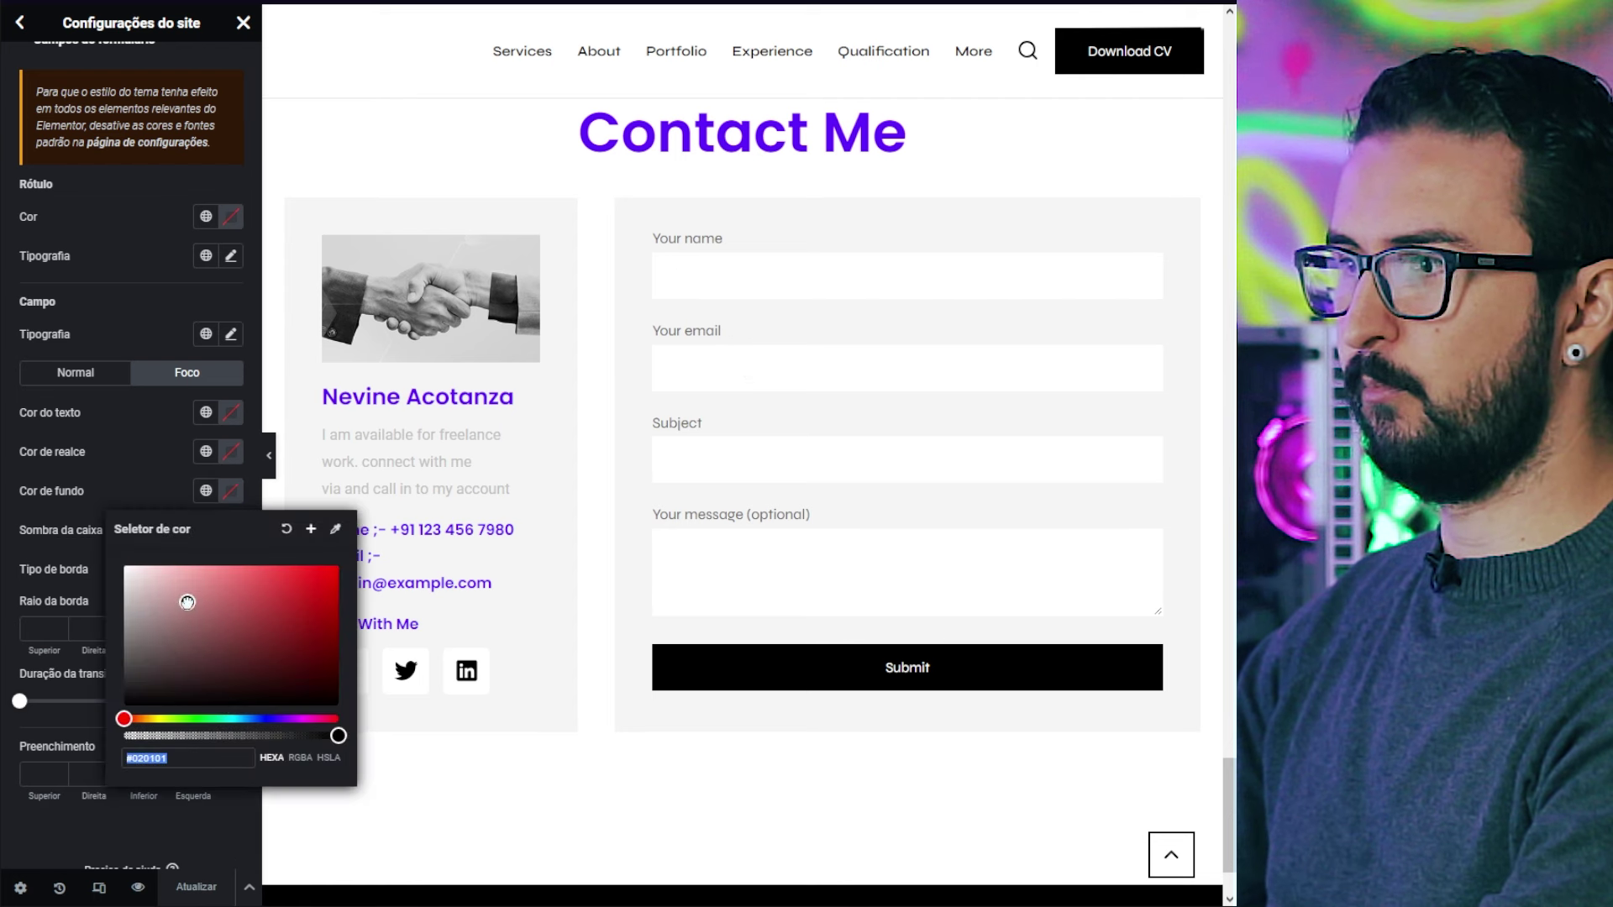
{"action": "key", "text": "BackSpace"}
{"action": "key", "text": "BackSpace"}
{"action": "key", "text": "BackSpace"}
{"action": "key", "text": "BackSpace"}
{"action": "key", "text": "BackSpace"}
{"action": "key", "text": "BackSpace"}
{"action": "type", "text": "FFFFFF"}
{"action": "key", "text": "Return"}
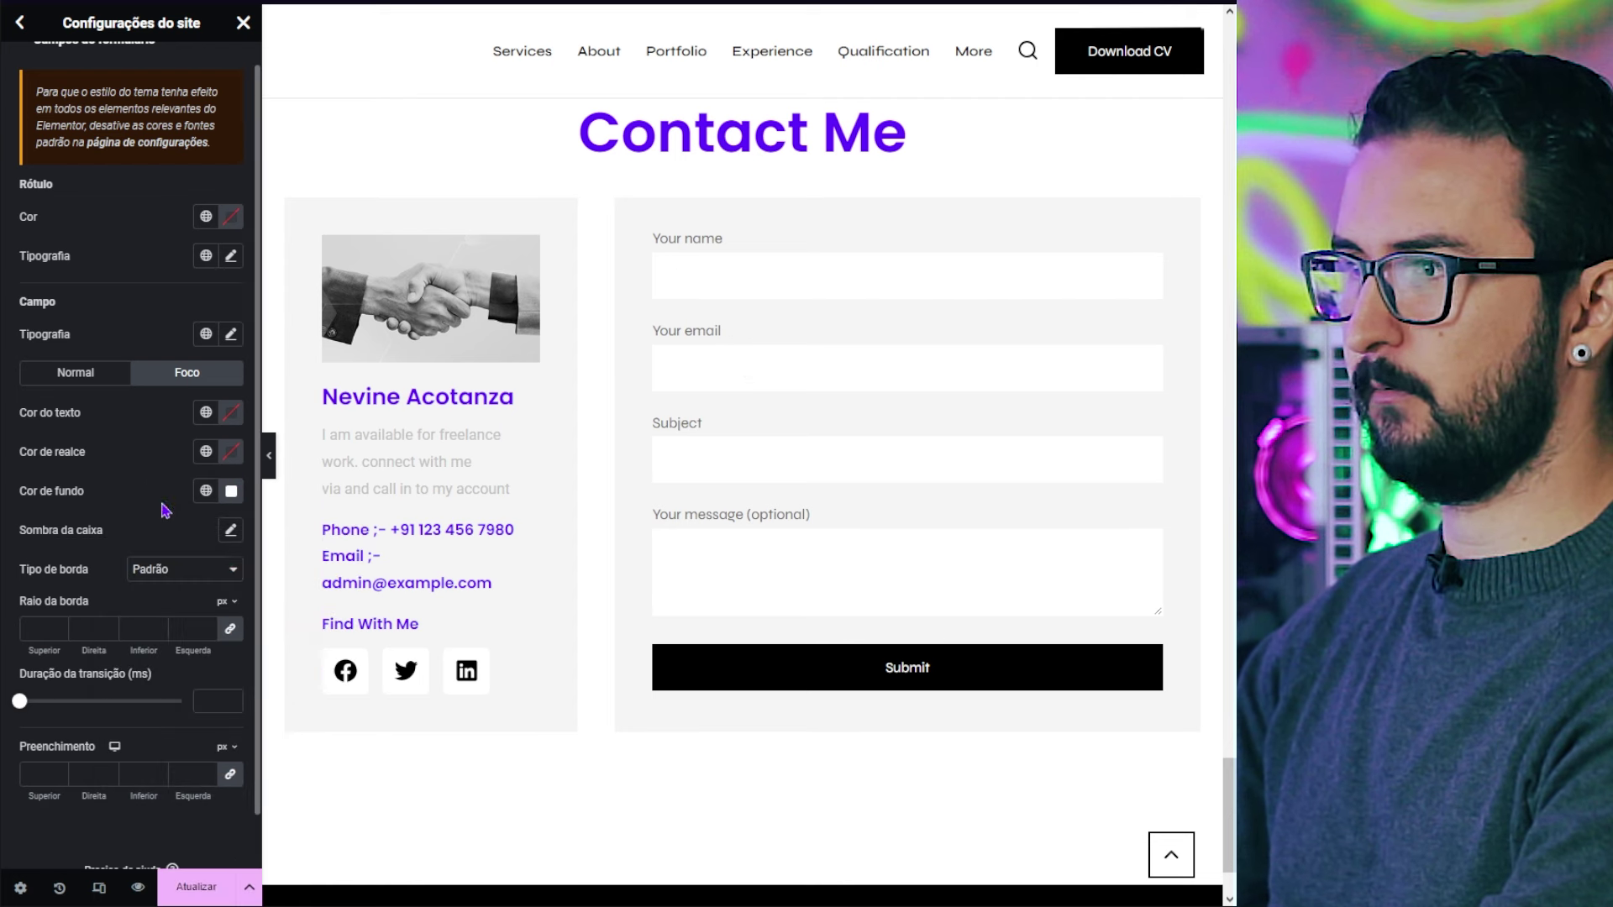
Set the form fields' focus background to #FA0202 and test it on the contact form's name and email fields.
{"action": "left_click", "coordinate": [226, 494]}
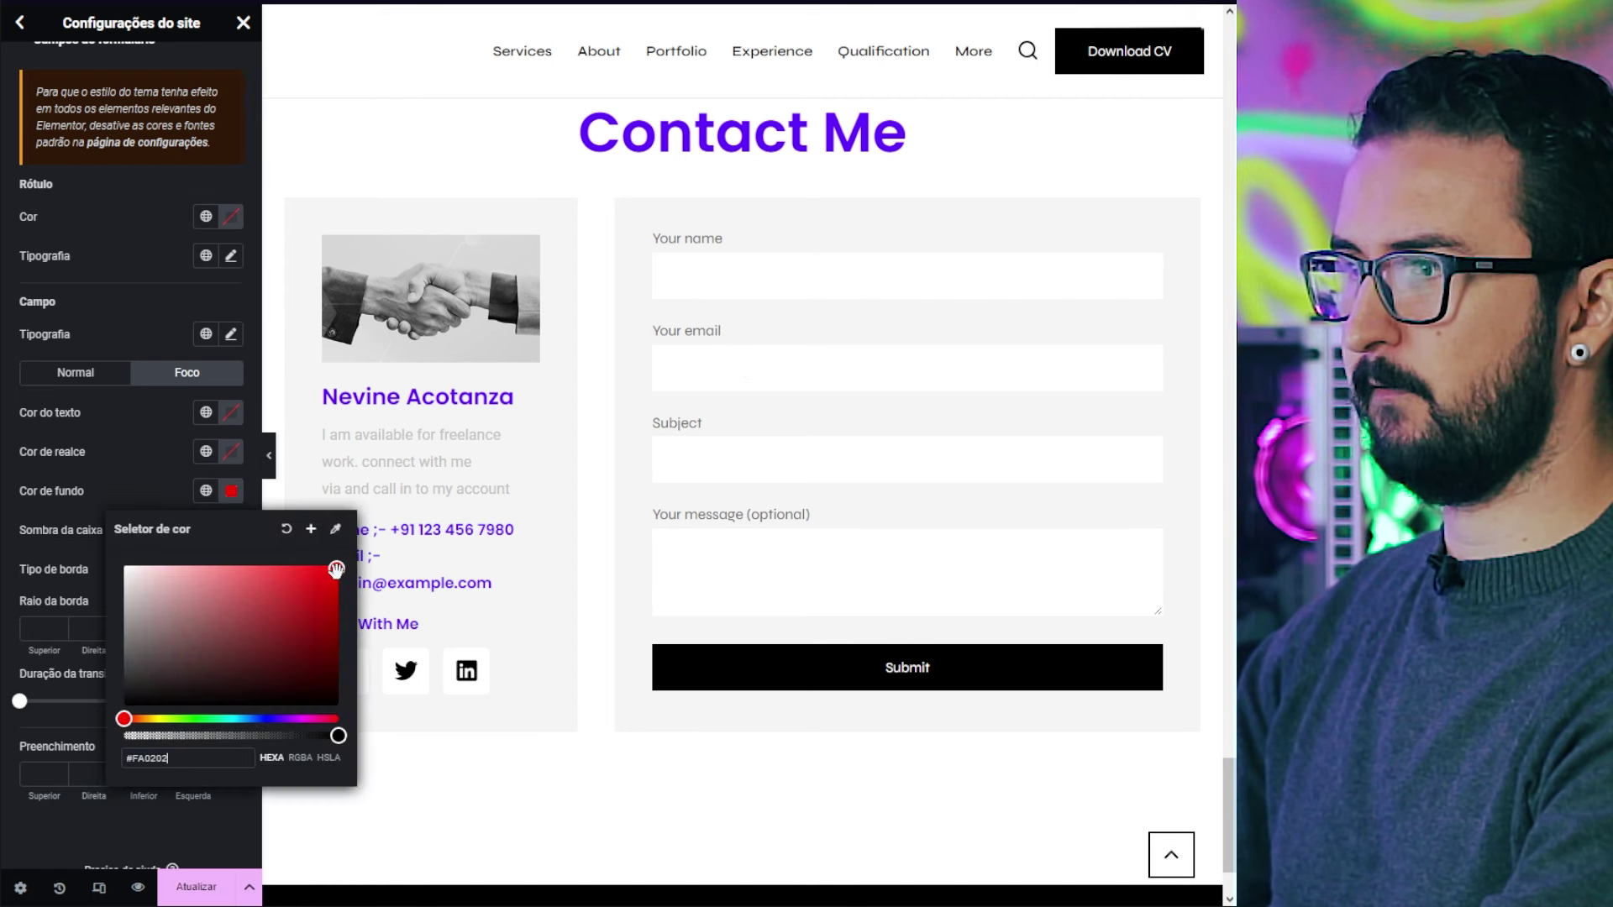
{"action": "left_click", "coordinate": [582, 499]}
{"action": "left_click", "coordinate": [721, 367]}
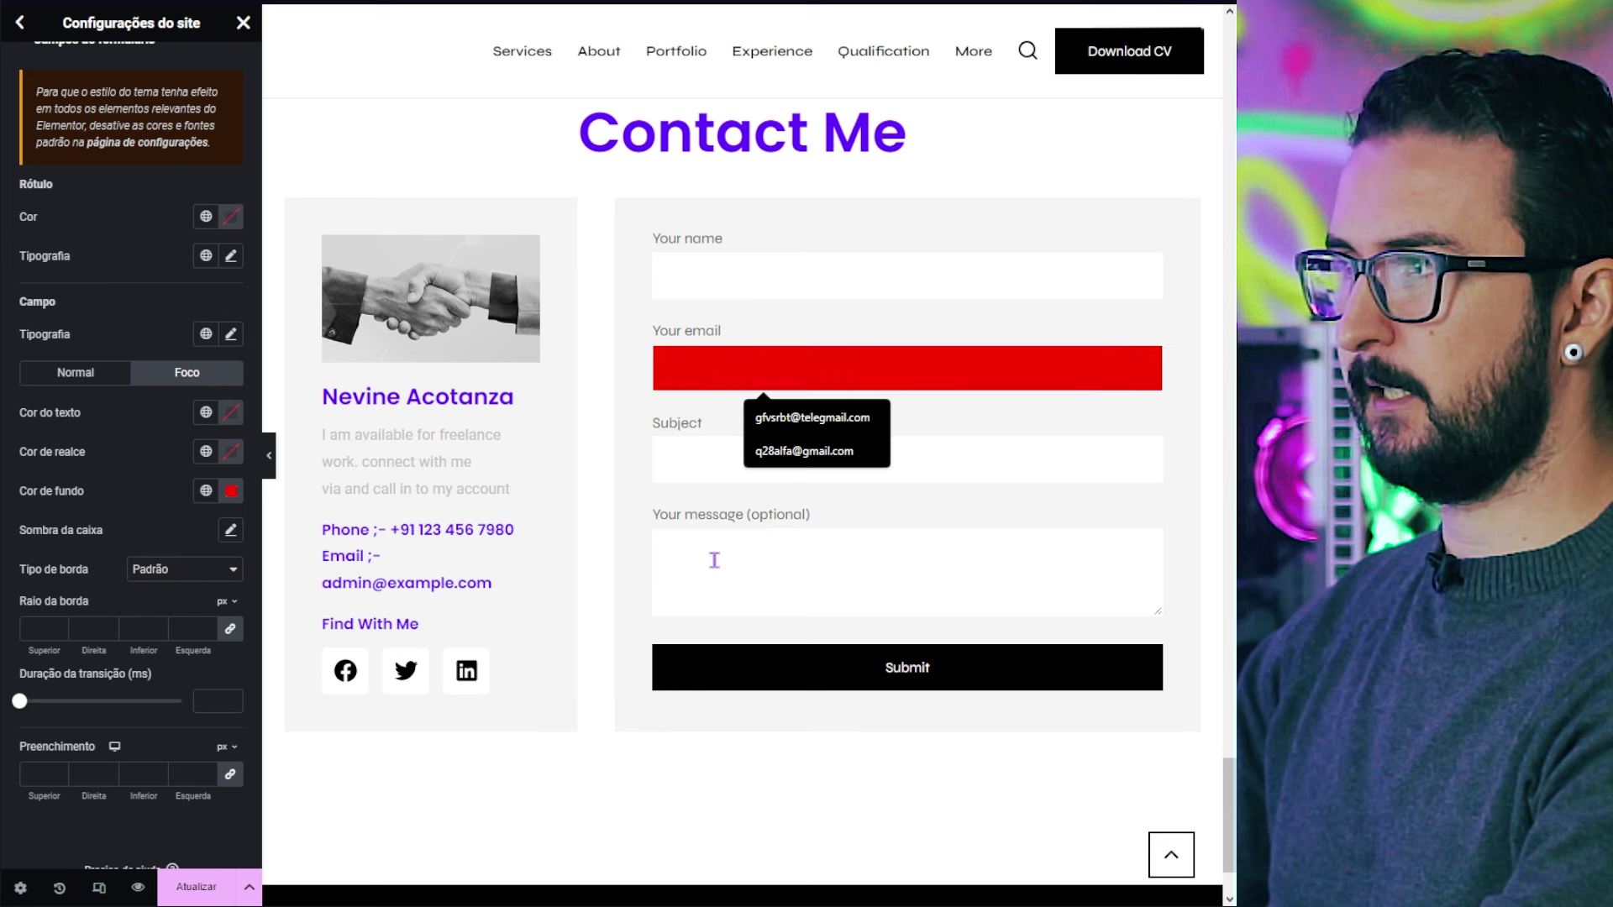
{"action": "left_click", "coordinate": [724, 278]}
{"action": "left_click", "coordinate": [691, 388]}
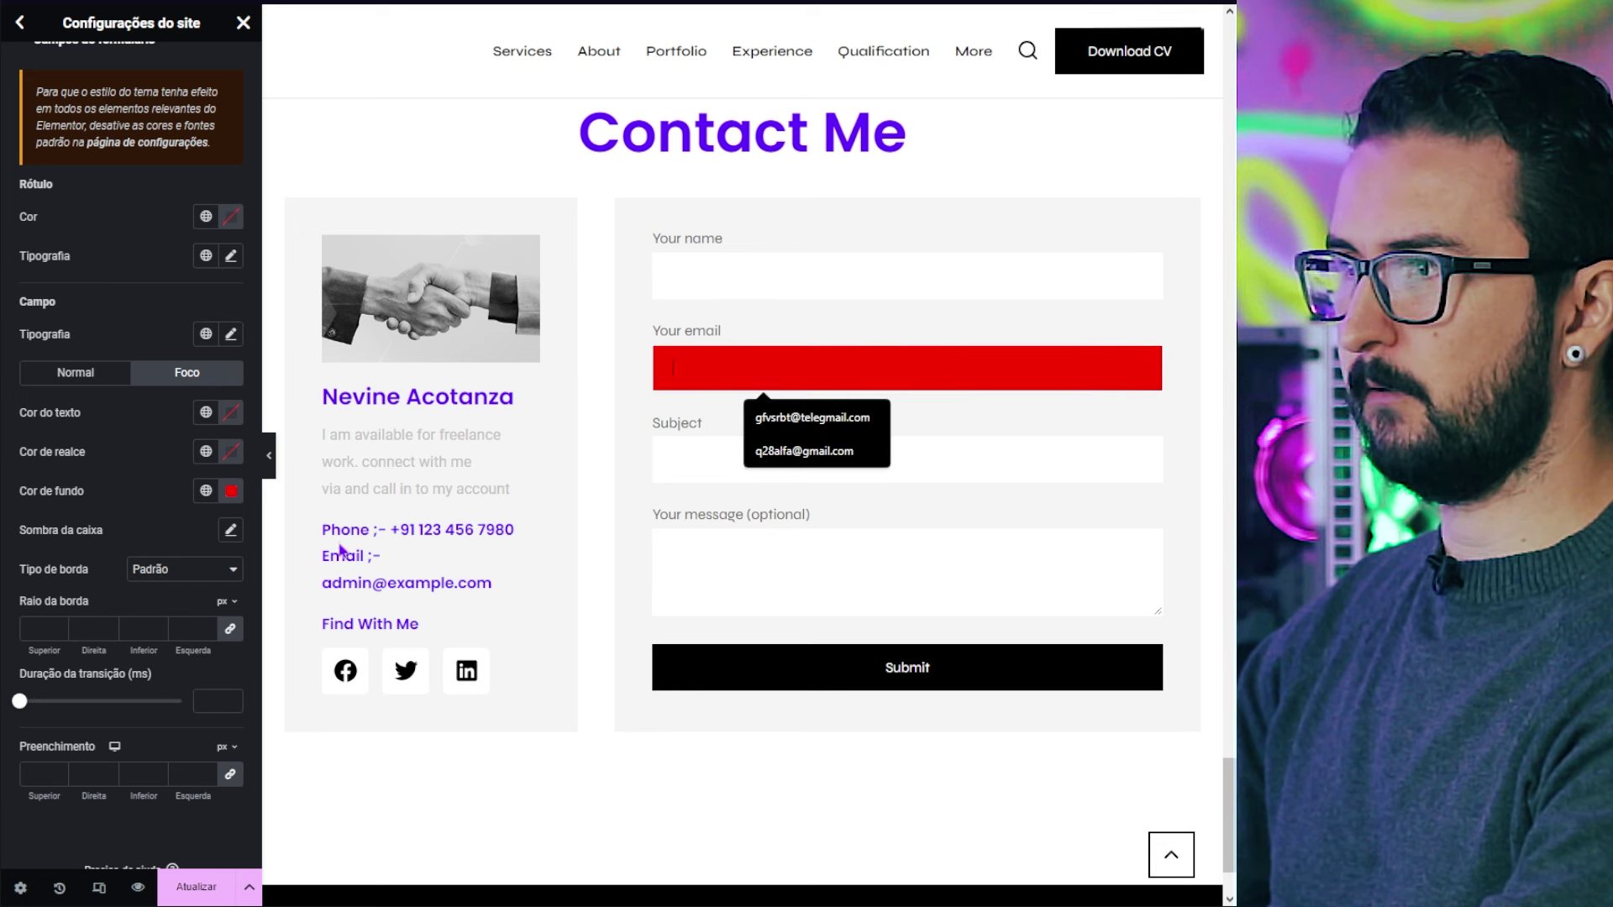
Set the form fields' focus background to black, test it on the contact form and compare the normal and focus options.
{"action": "left_click", "coordinate": [231, 490]}
{"action": "left_click", "coordinate": [123, 705]}
{"action": "left_click", "coordinate": [562, 551]}
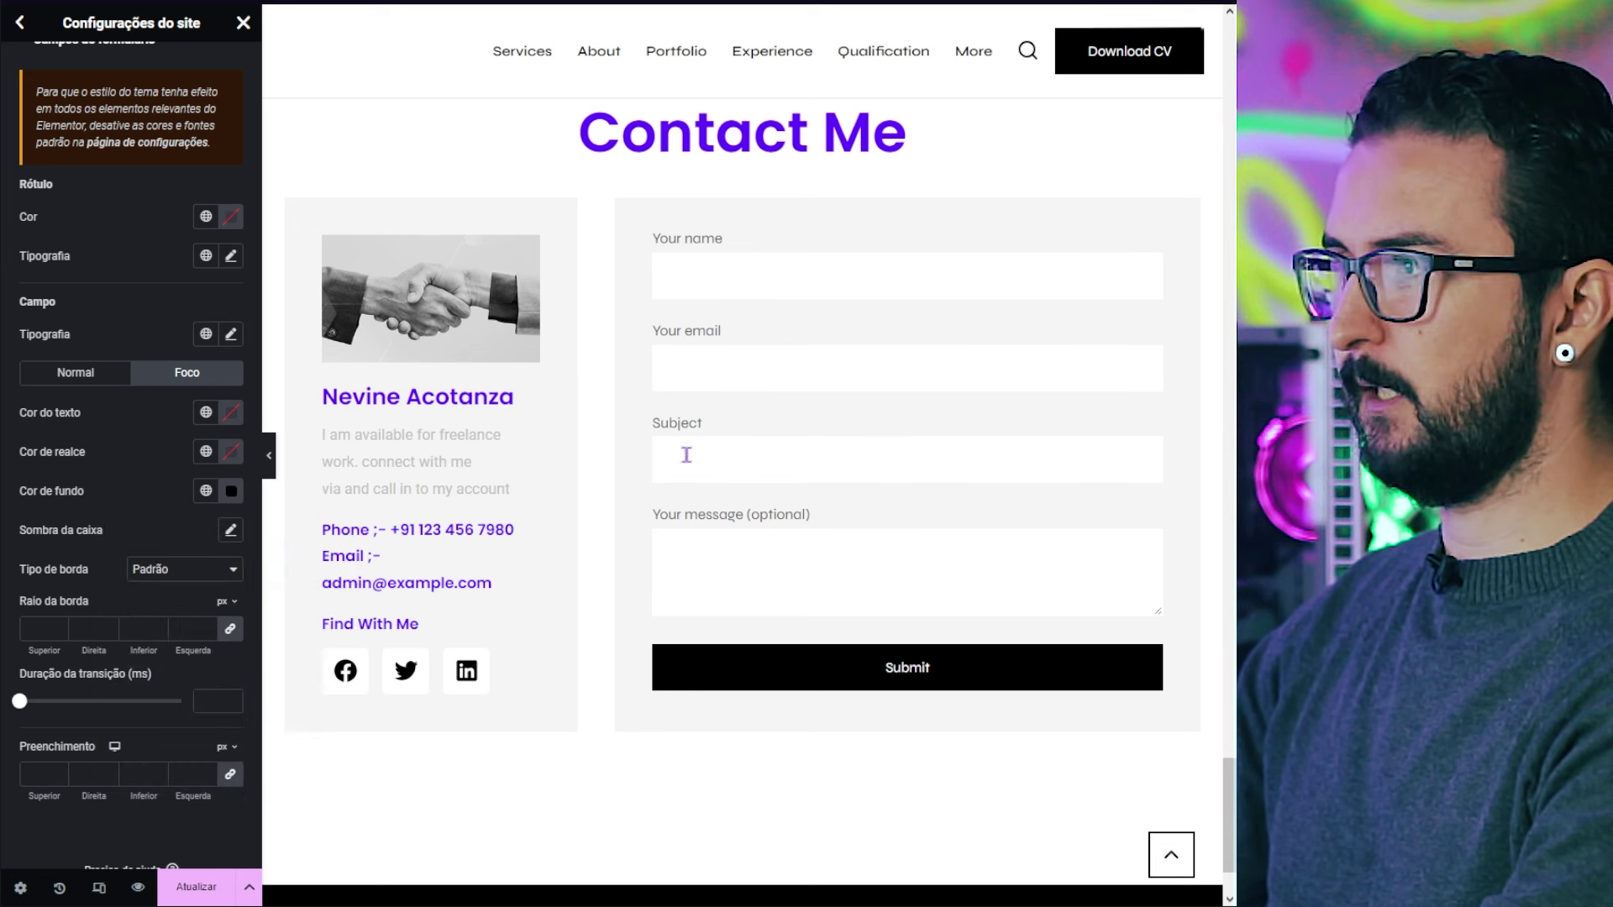
{"action": "left_click", "coordinate": [691, 466]}
{"action": "left_click", "coordinate": [730, 377]}
{"action": "left_click", "coordinate": [46, 376]}
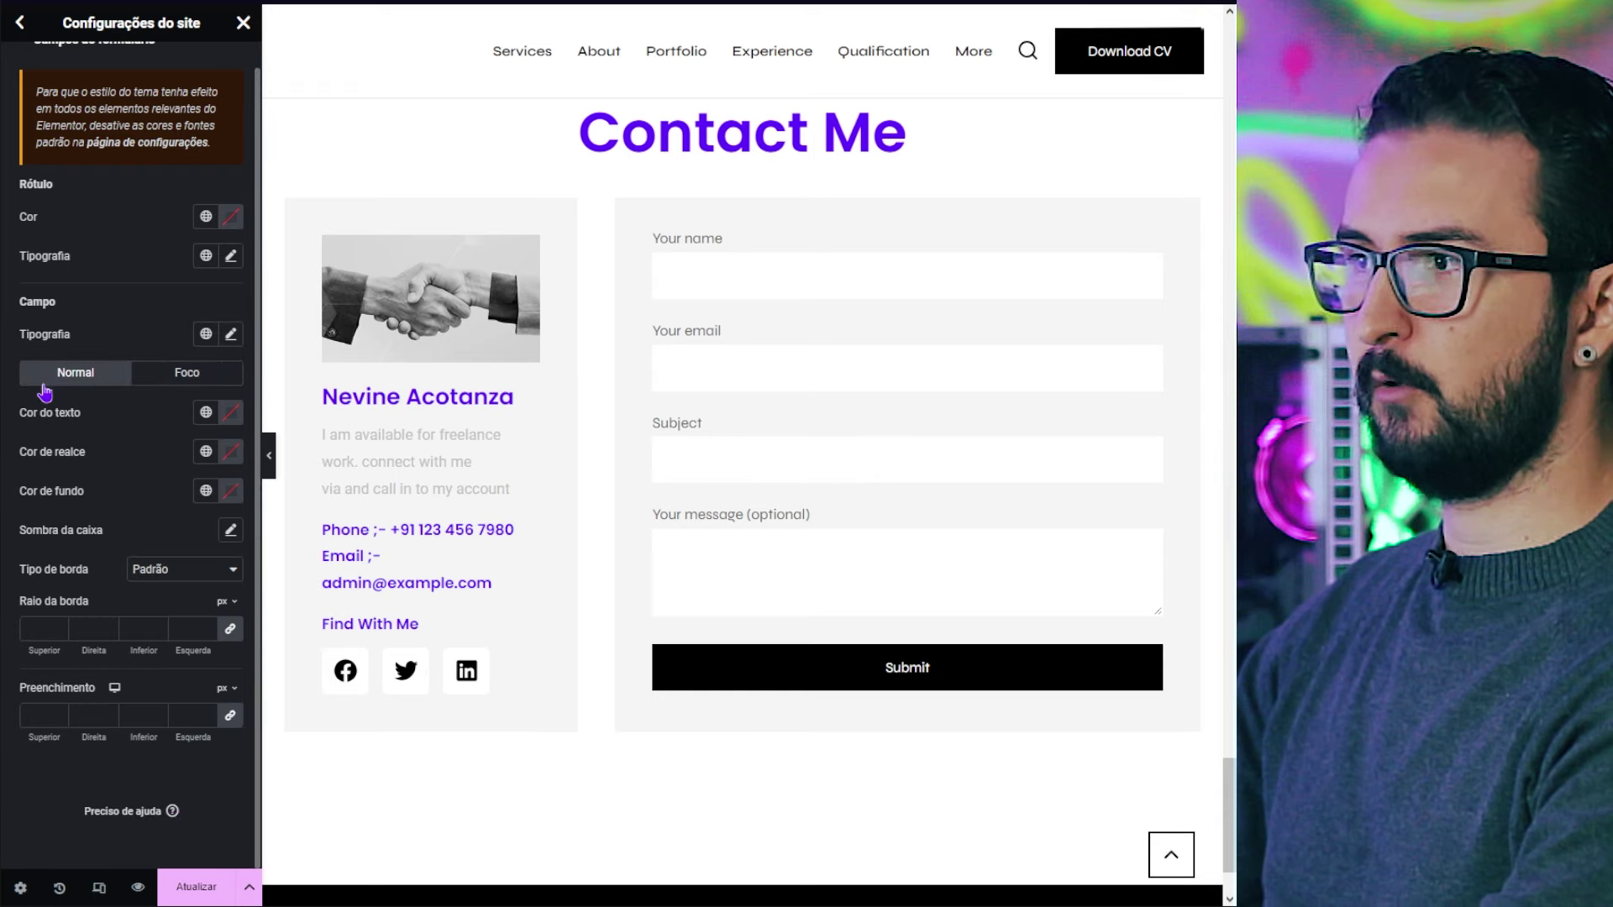
{"action": "left_click", "coordinate": [143, 374]}
{"action": "left_click", "coordinate": [101, 382]}
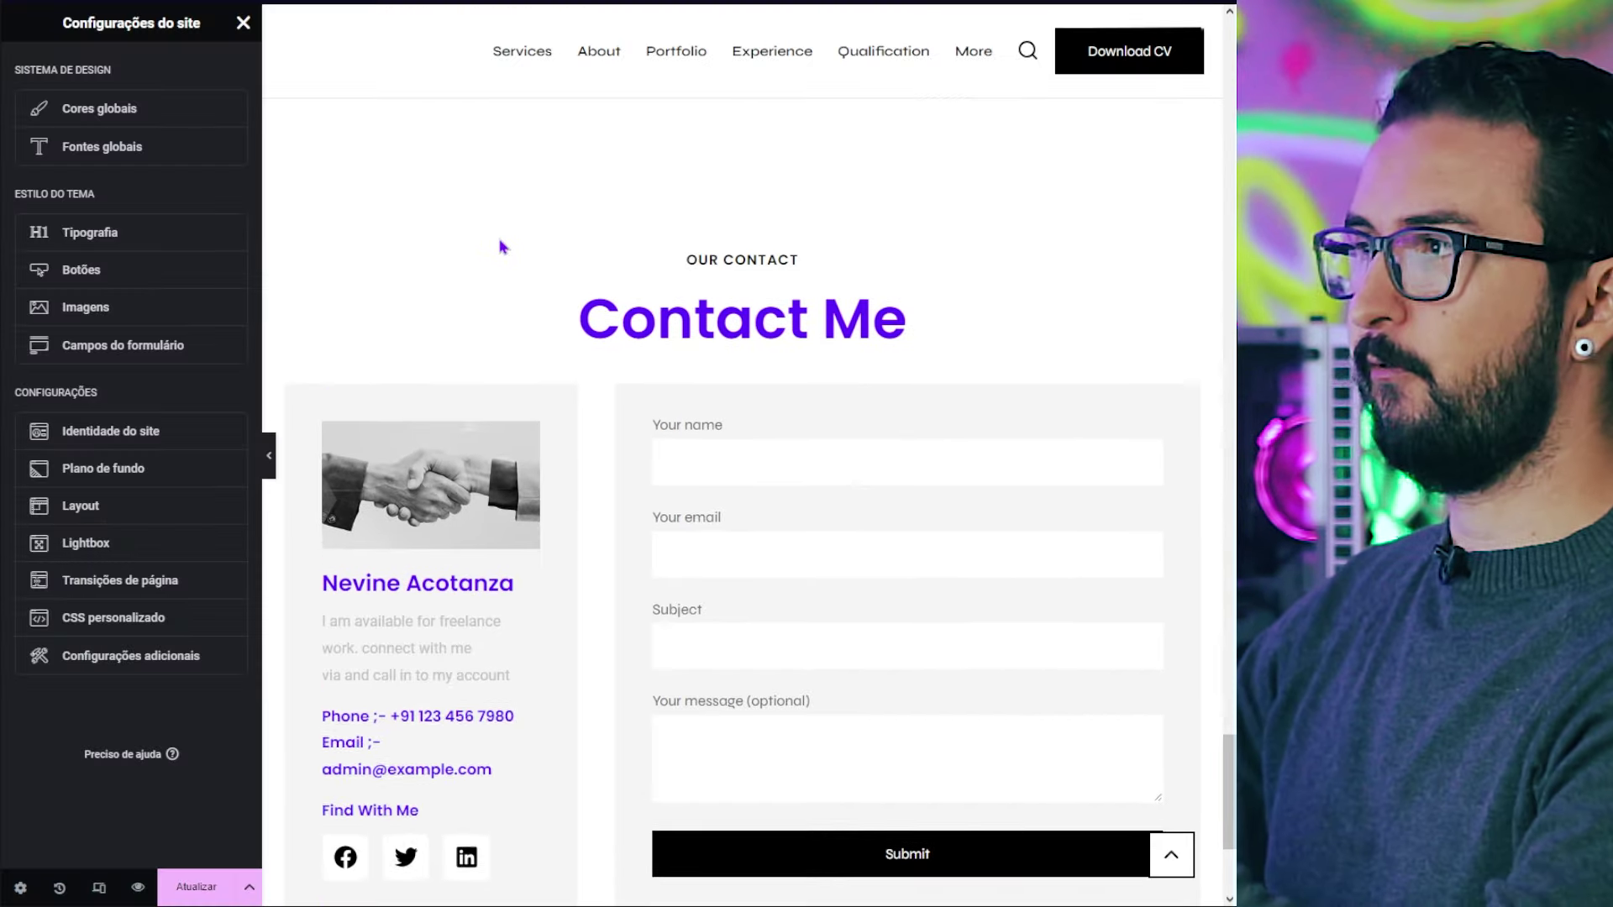
Open the Portfolio section's image carousel for editing, view its gallery and reinsert the existing images.
{"action": "scroll", "coordinate": [270, 25], "scroll_direction": "up", "scroll_amount": 3}
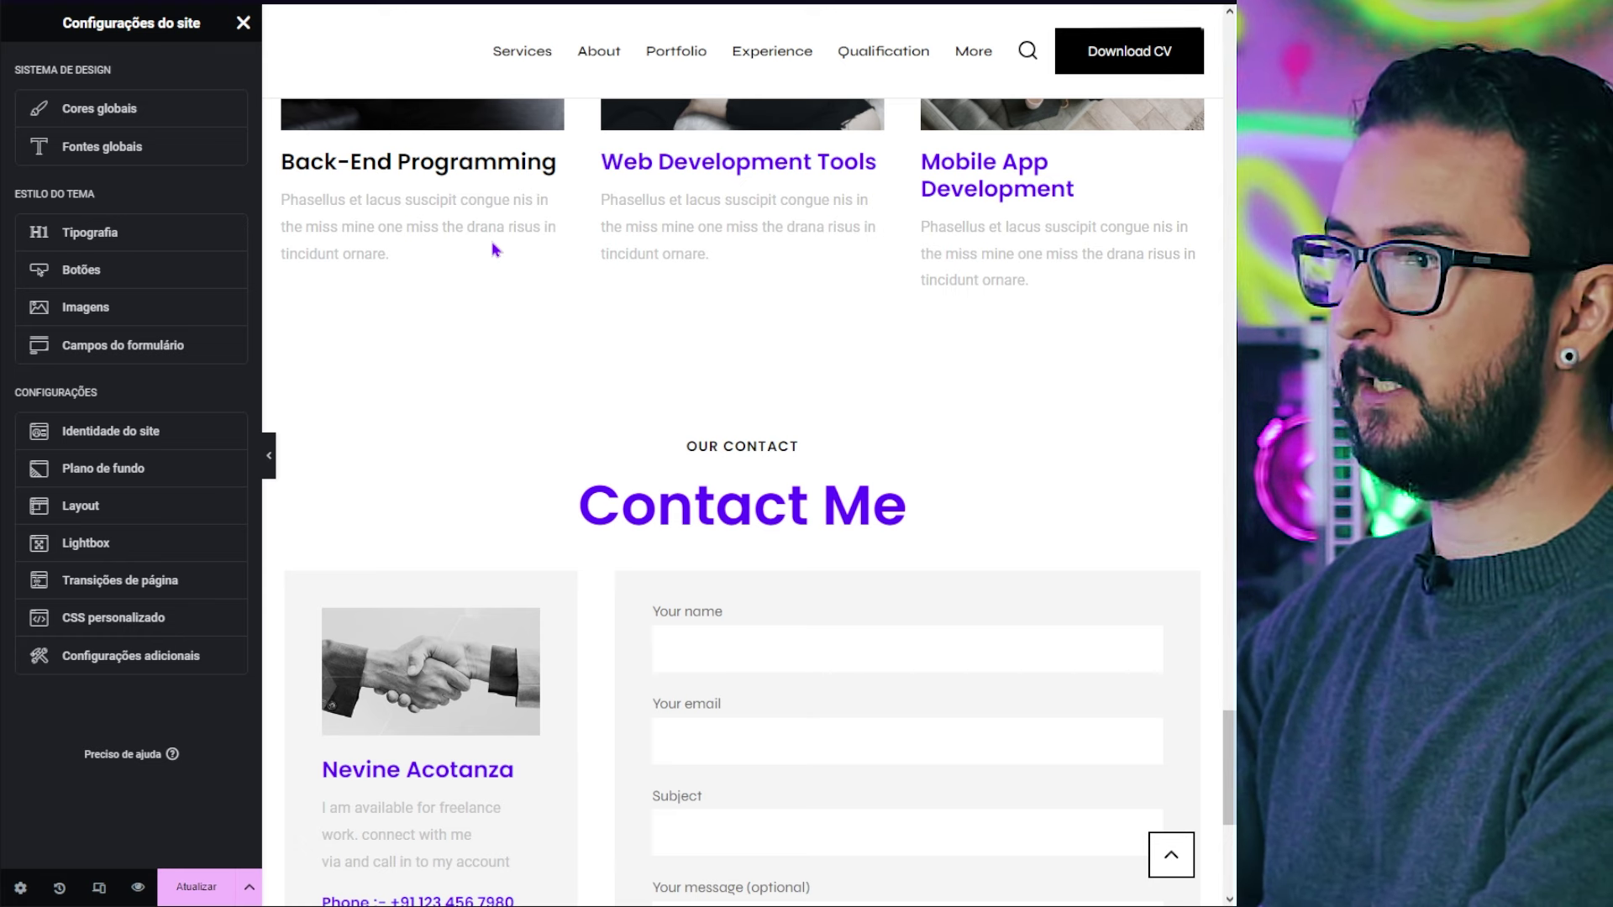
{"action": "scroll", "coordinate": [623, 538], "scroll_direction": "up", "scroll_amount": 10}
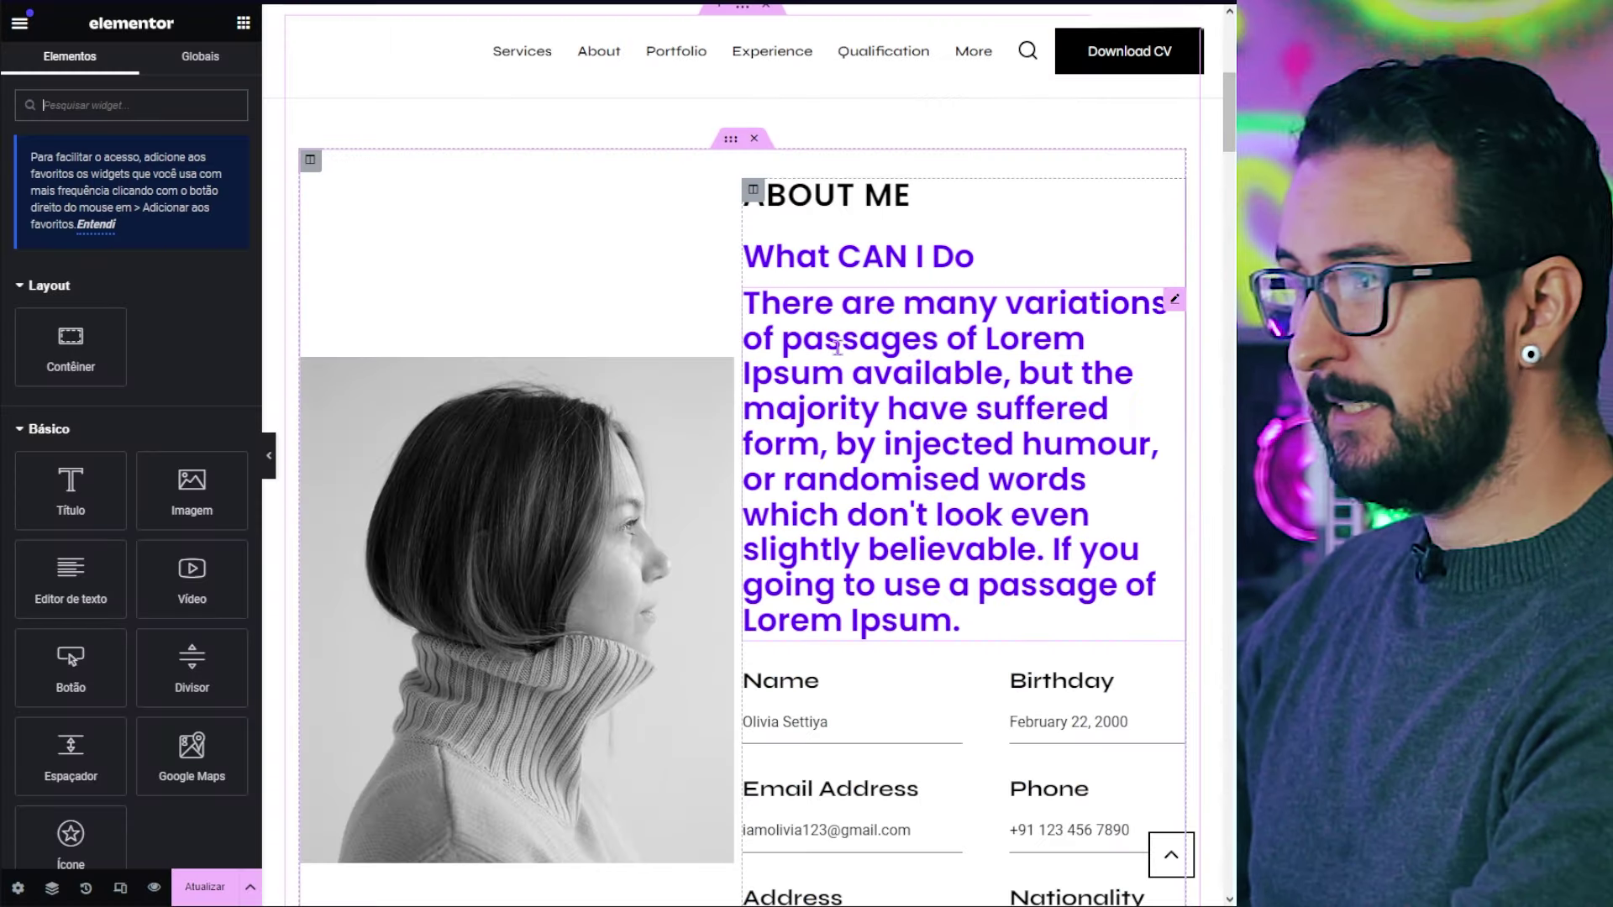
{"action": "scroll", "coordinate": [838, 347], "scroll_direction": "down", "scroll_amount": 8}
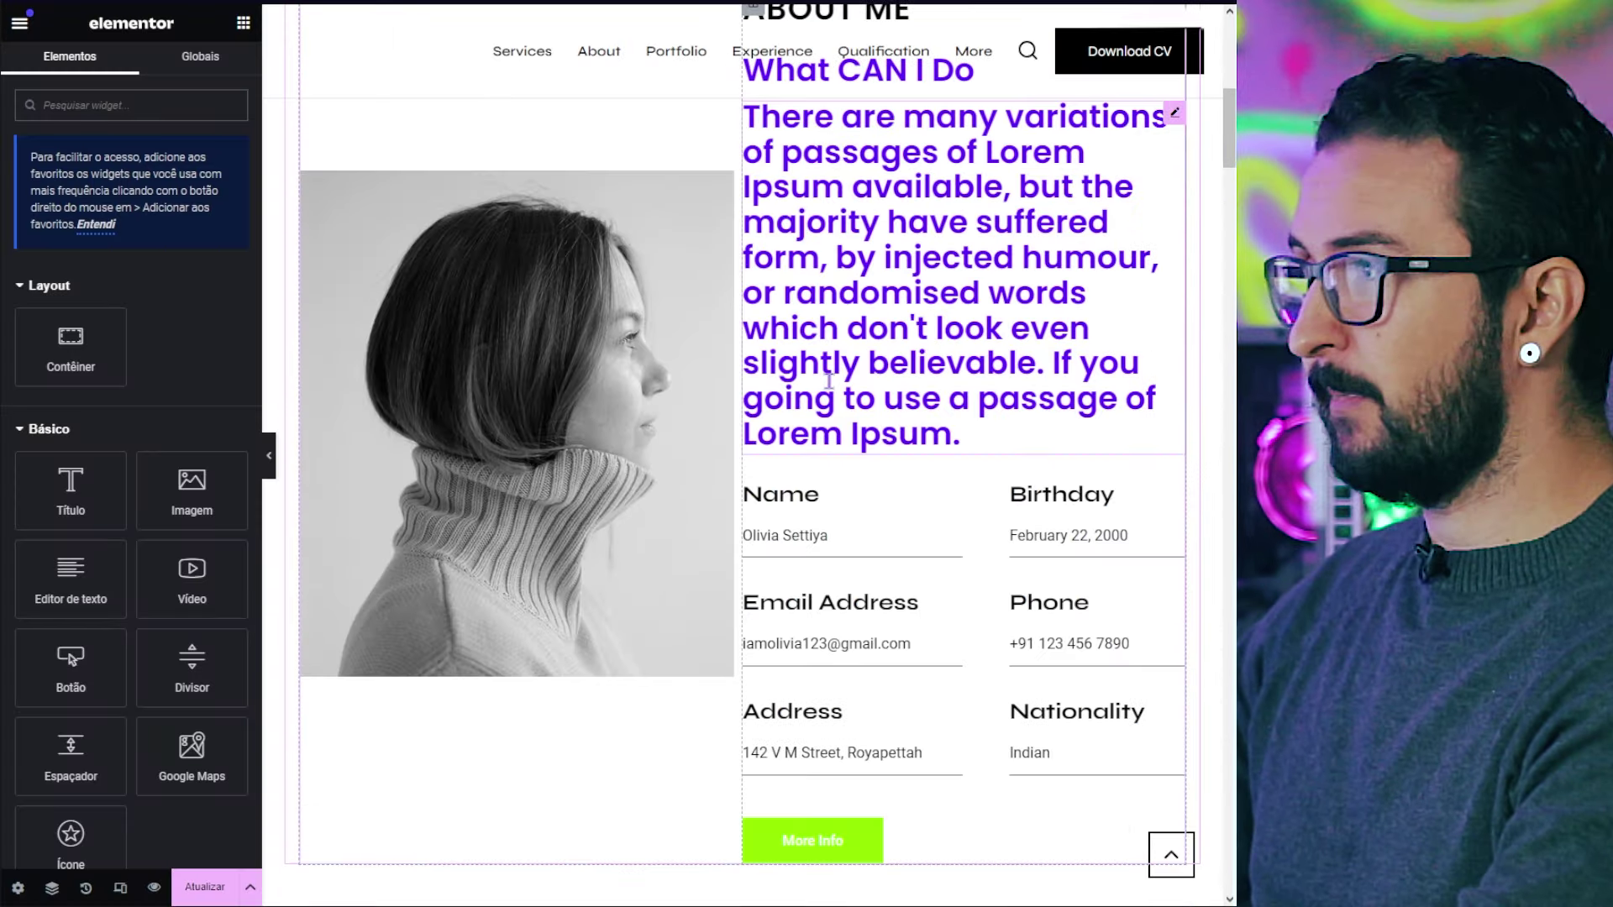
{"action": "scroll", "coordinate": [829, 432], "scroll_direction": "down", "scroll_amount": 3}
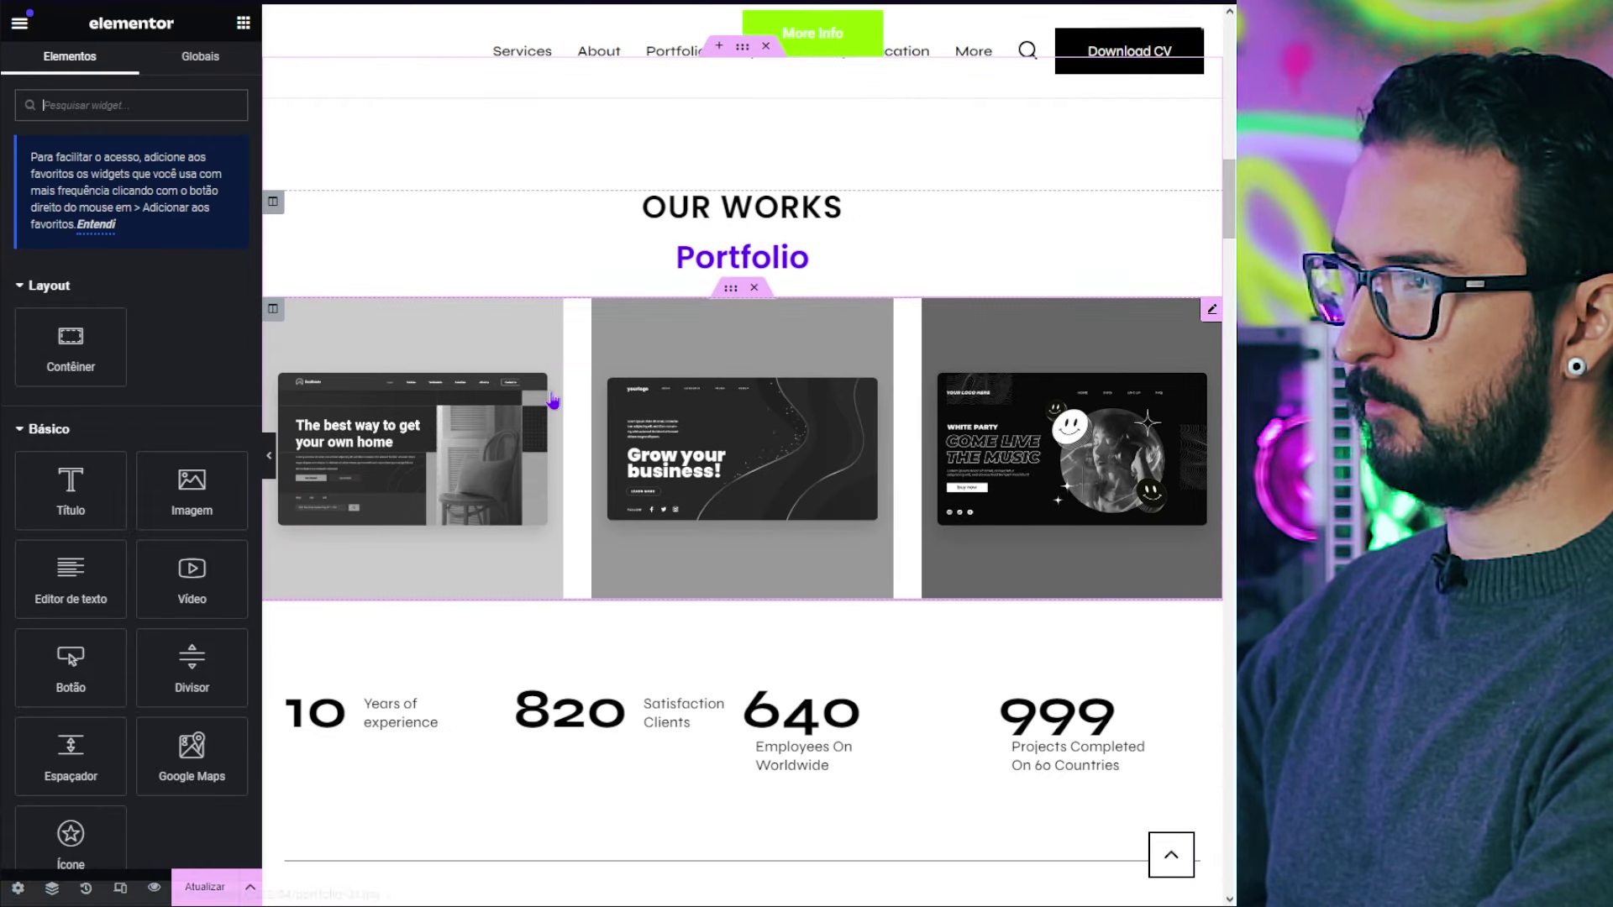
{"action": "left_click", "coordinate": [571, 337]}
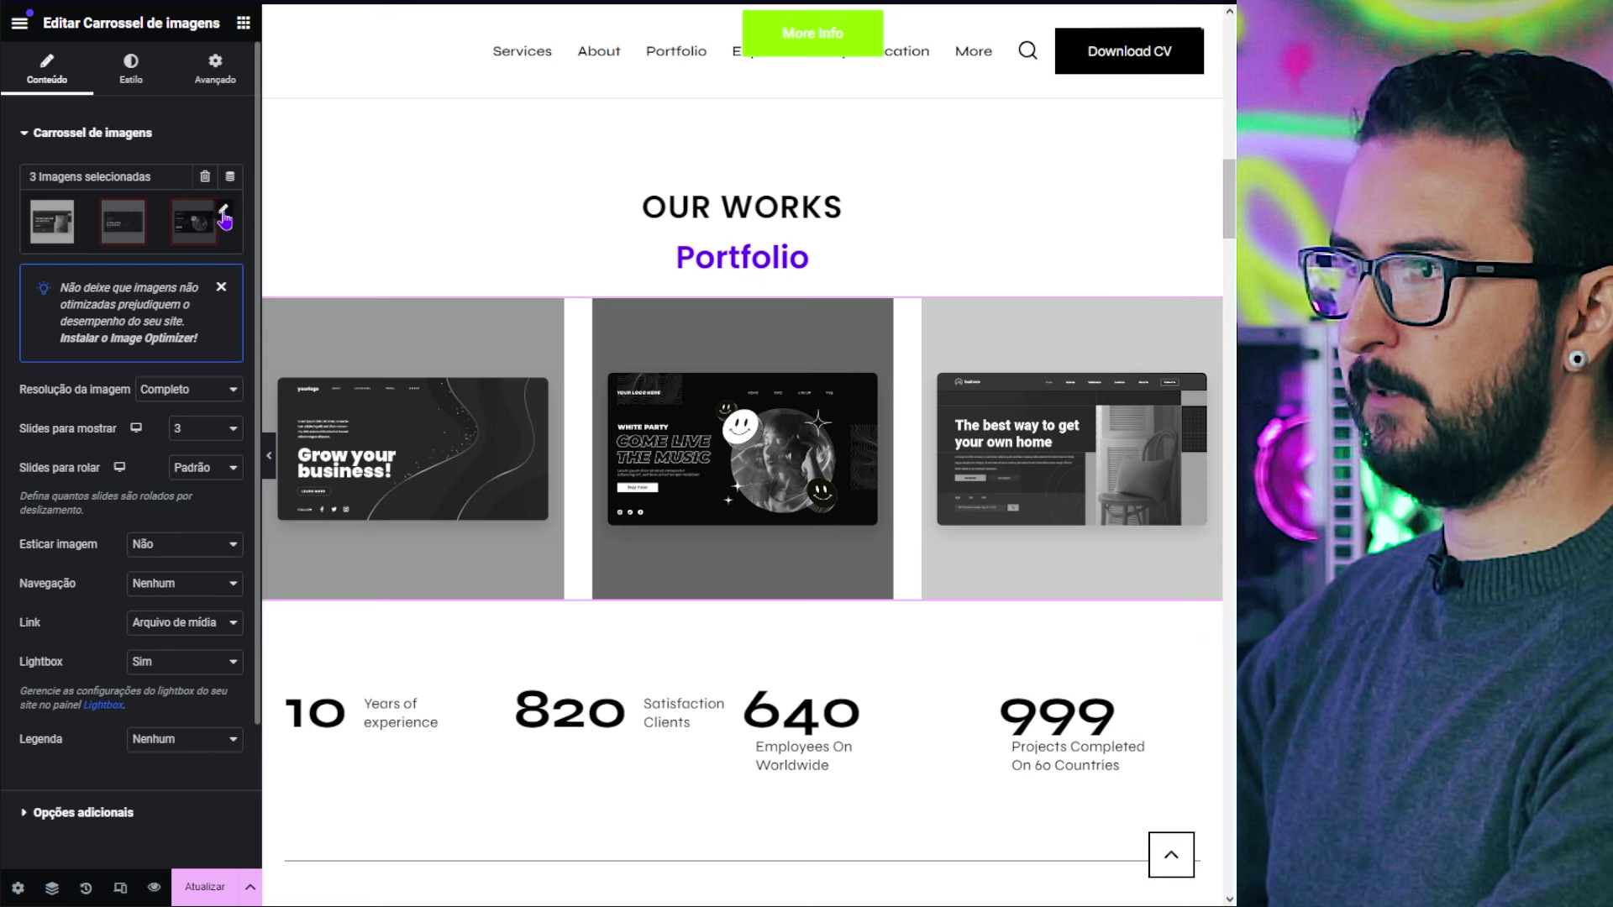
{"action": "left_click", "coordinate": [224, 212]}
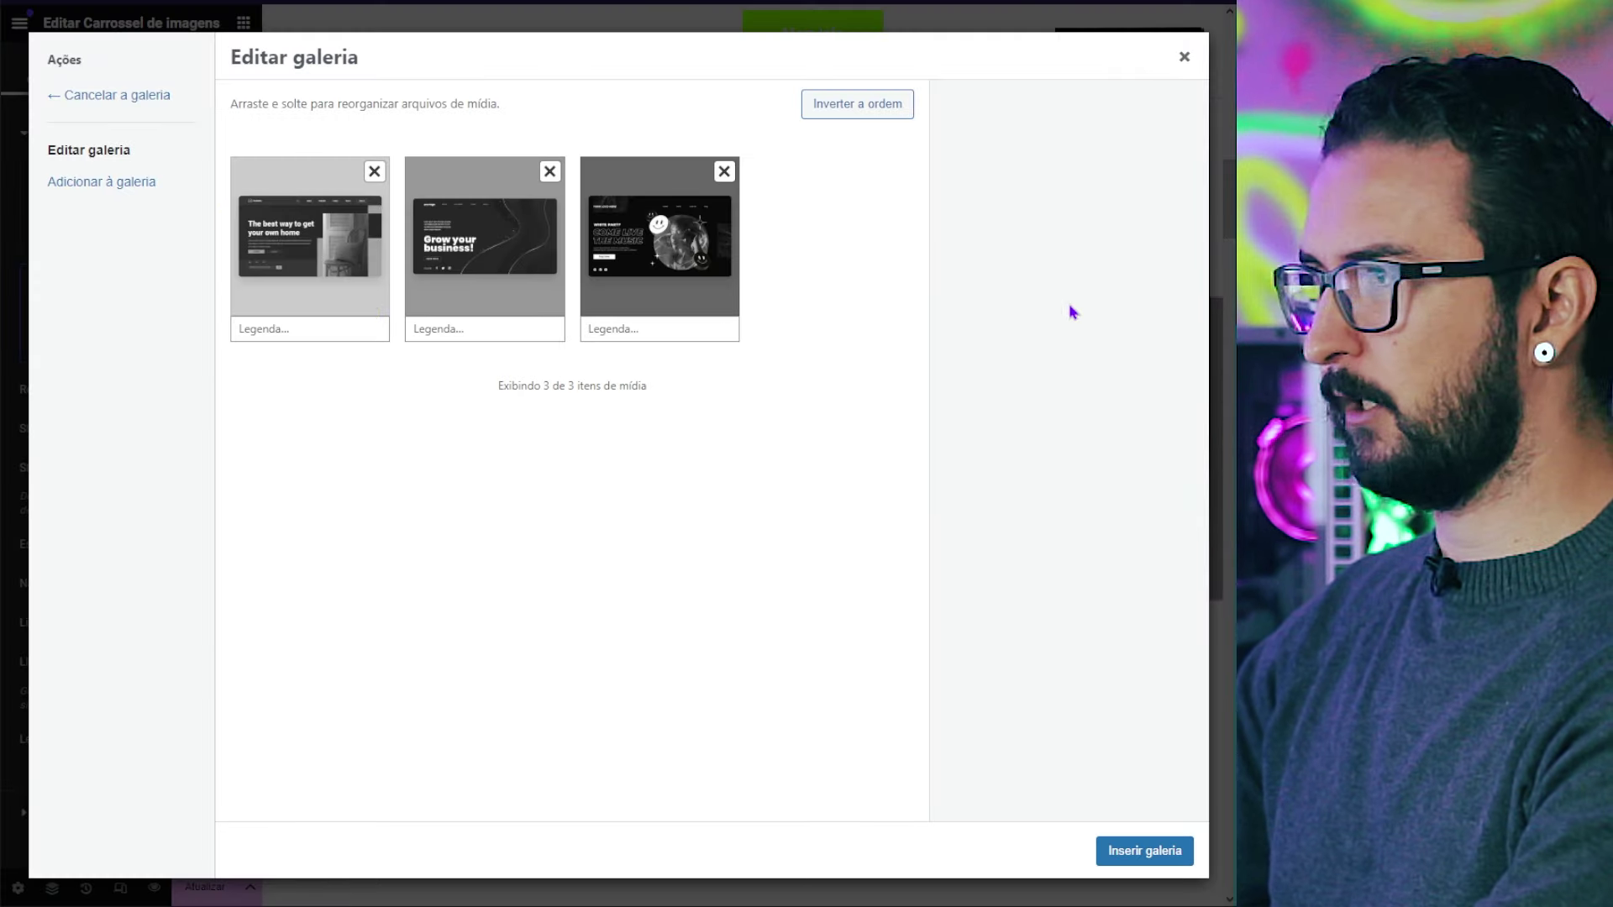
{"action": "left_click", "coordinate": [1145, 852]}
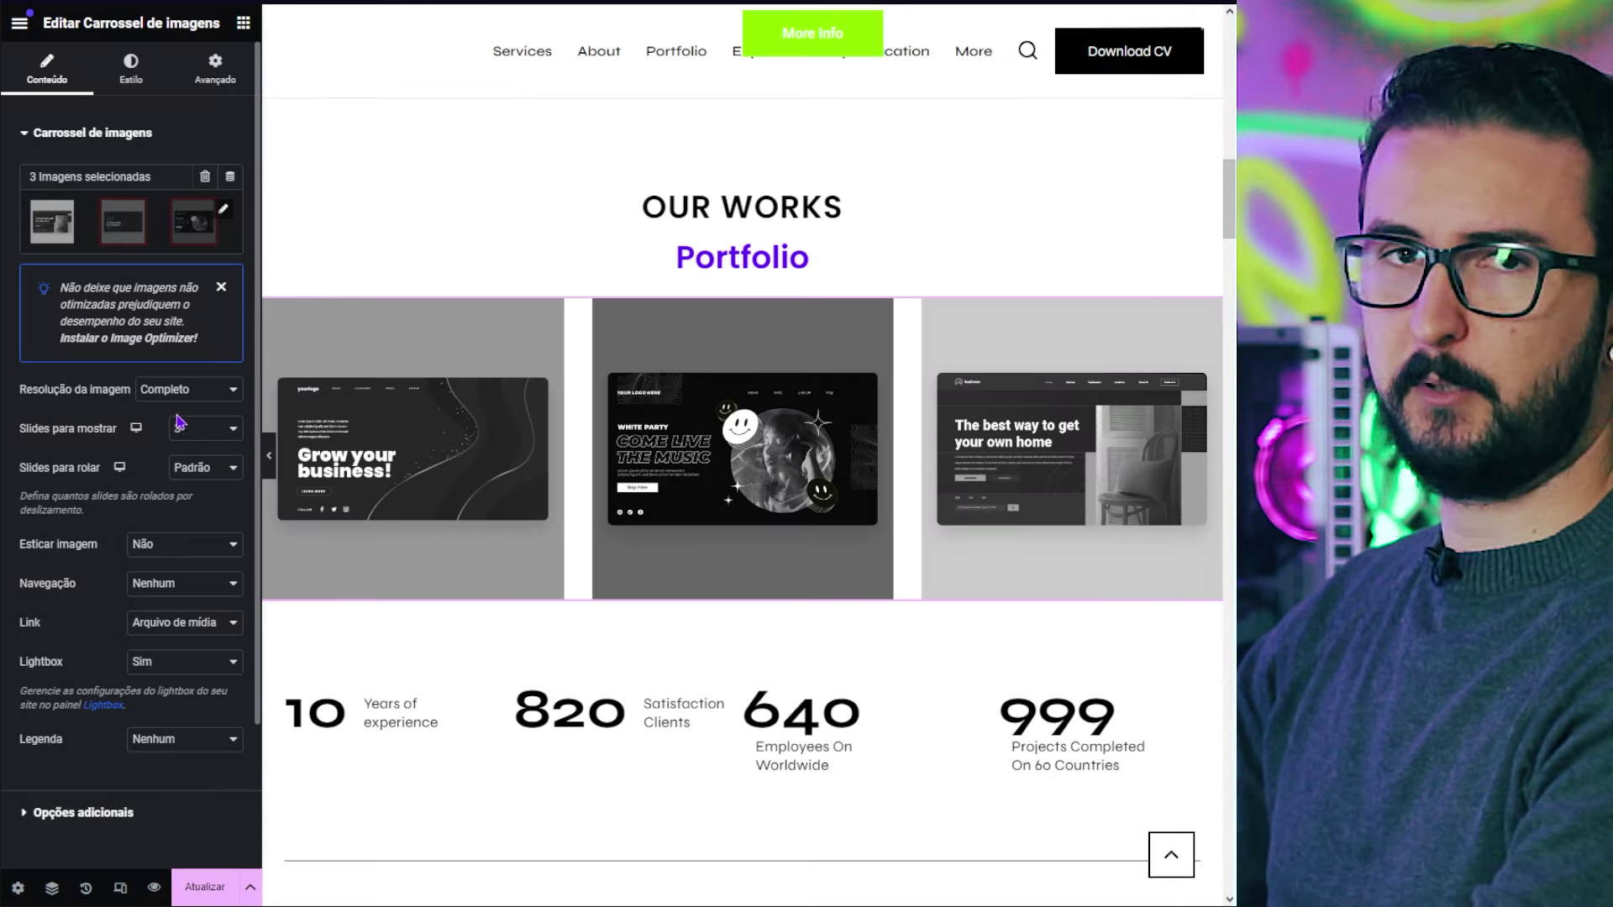
Review the image resolution options and set the portfolio carousel to show 2 slides.
{"action": "left_click", "coordinate": [179, 395]}
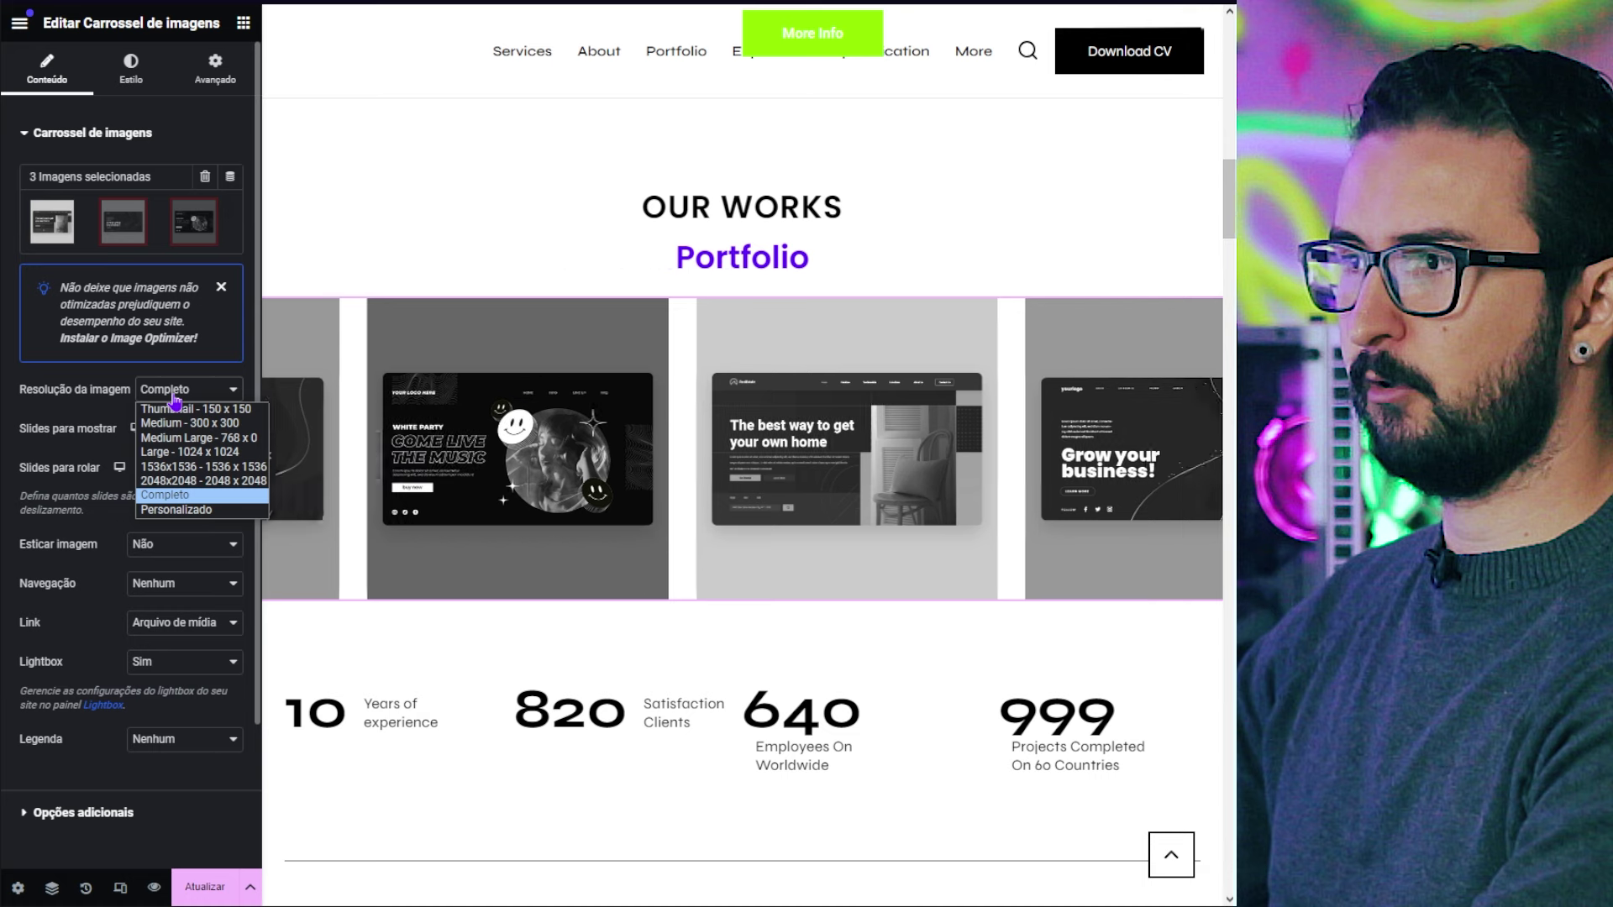
{"action": "left_click", "coordinate": [177, 402]}
{"action": "left_click", "coordinate": [193, 430]}
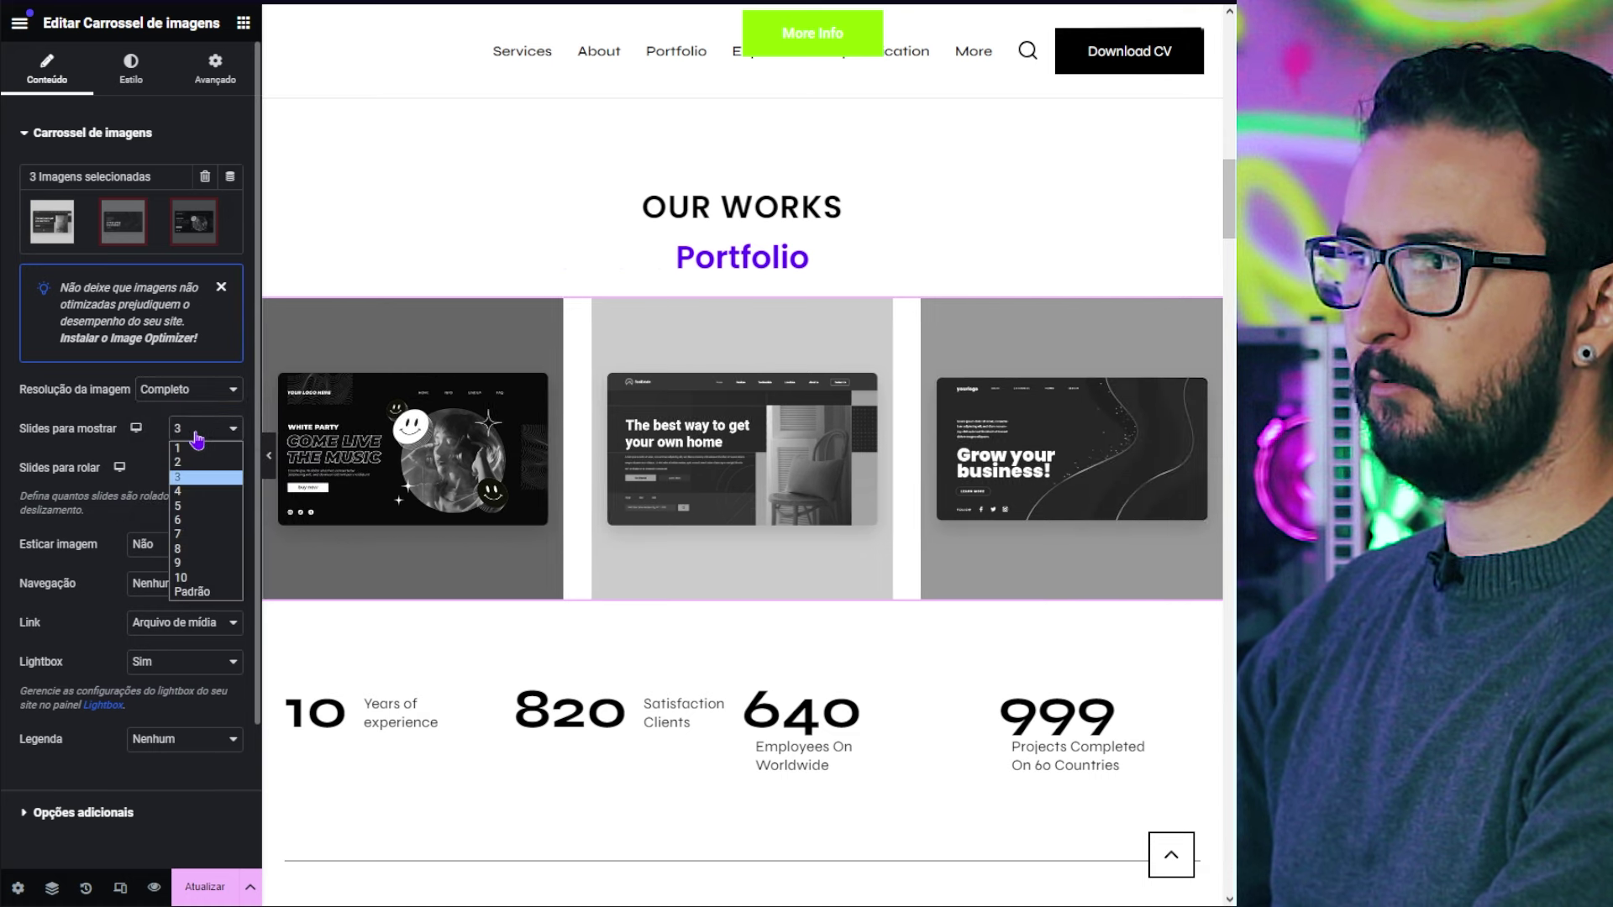
{"action": "left_click", "coordinate": [200, 507]}
{"action": "left_click", "coordinate": [227, 431]}
{"action": "left_click", "coordinate": [210, 462]}
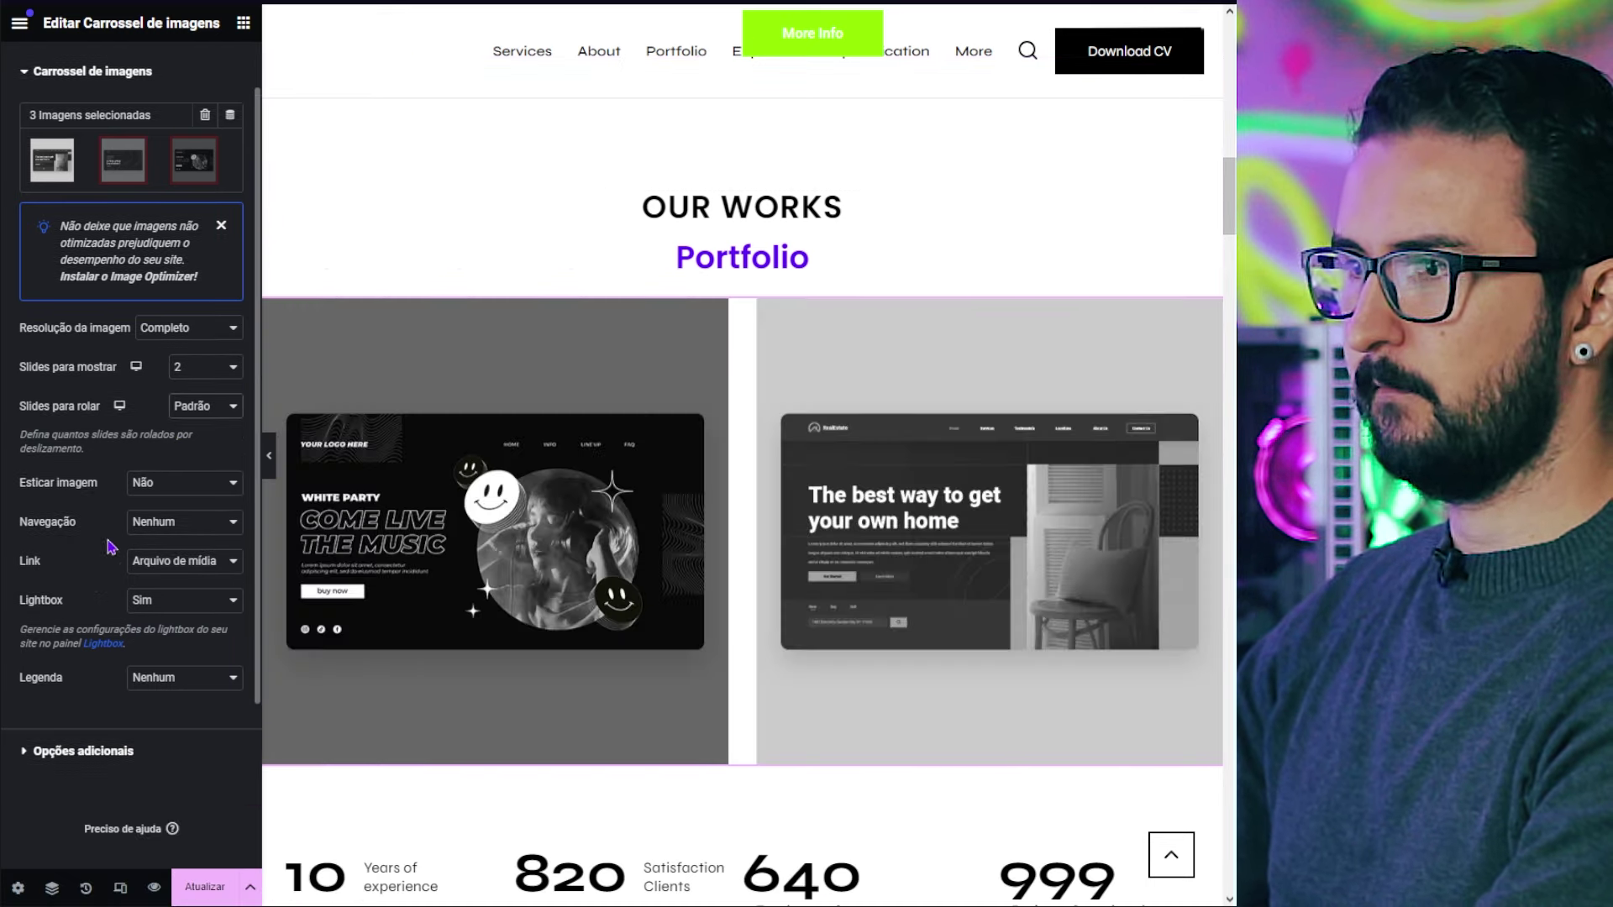
Try arrows, dots, and arrows with dots as the carousel navigation, and return the navigation to none.
{"action": "scroll", "coordinate": [168, 538], "scroll_direction": "down", "scroll_amount": 1}
{"action": "left_click", "coordinate": [168, 553]}
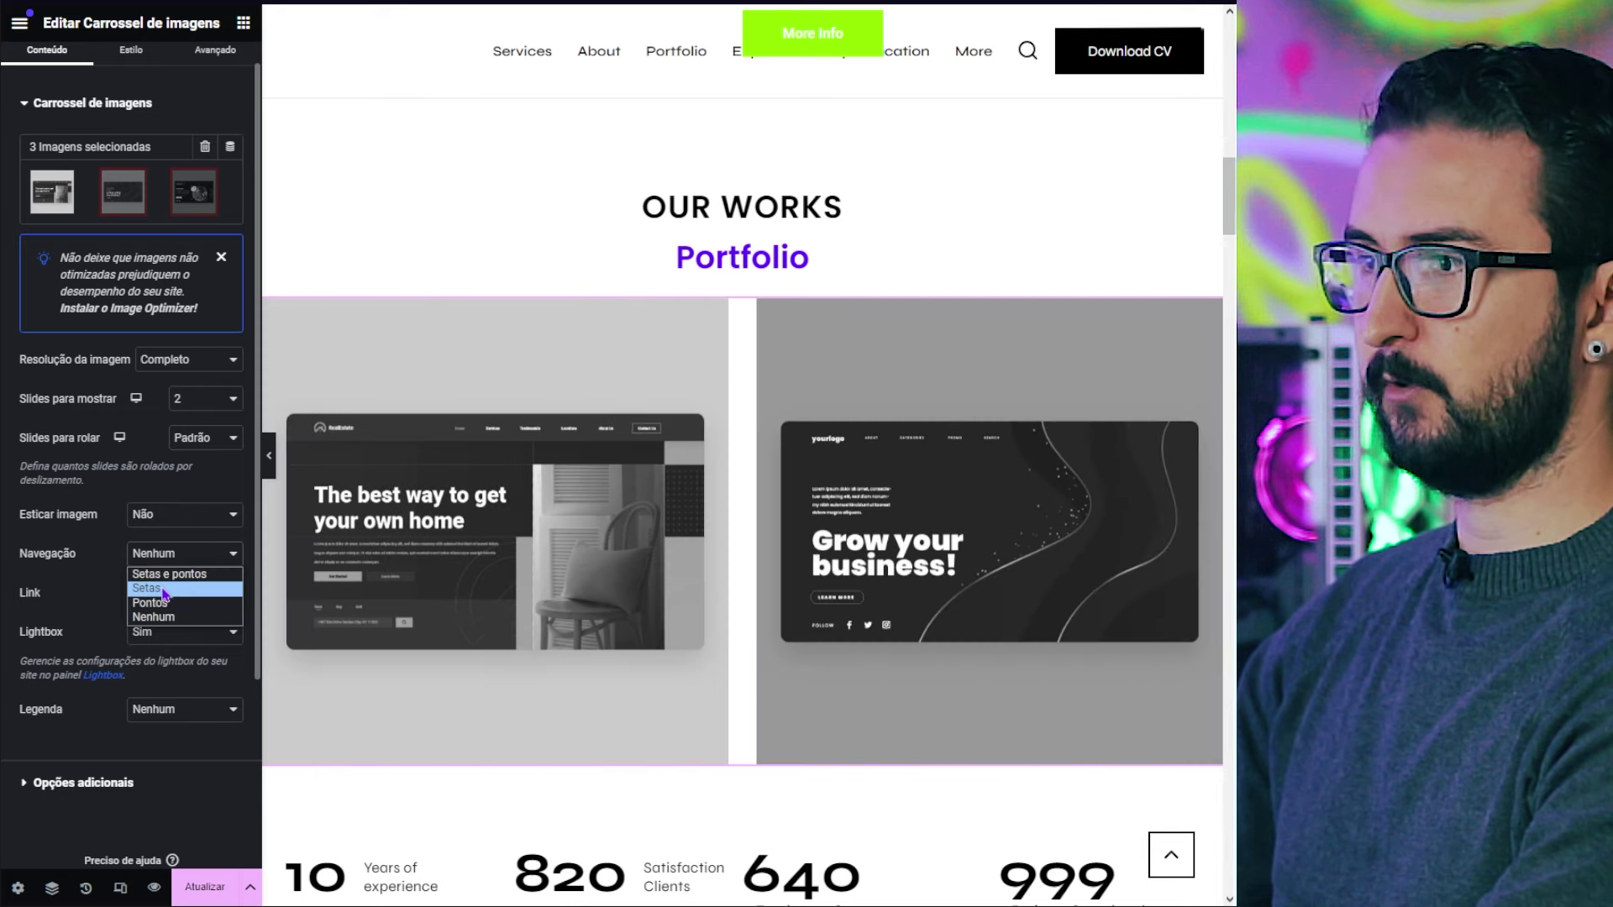
{"action": "left_click", "coordinate": [168, 587]}
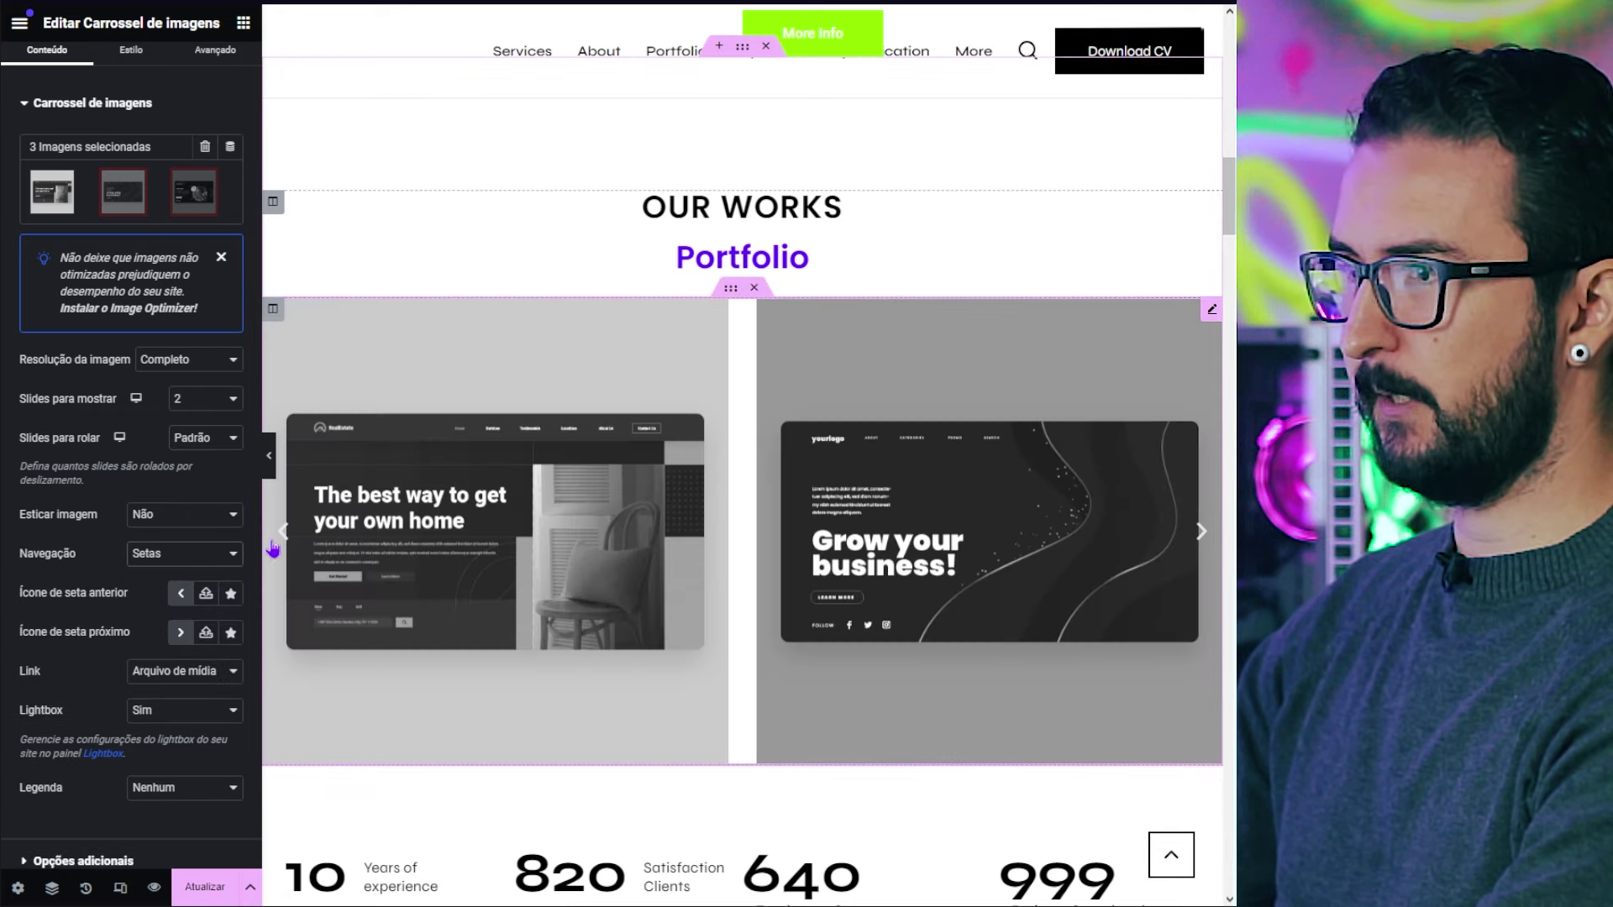
{"action": "left_click", "coordinate": [185, 553]}
{"action": "left_click", "coordinate": [160, 602]}
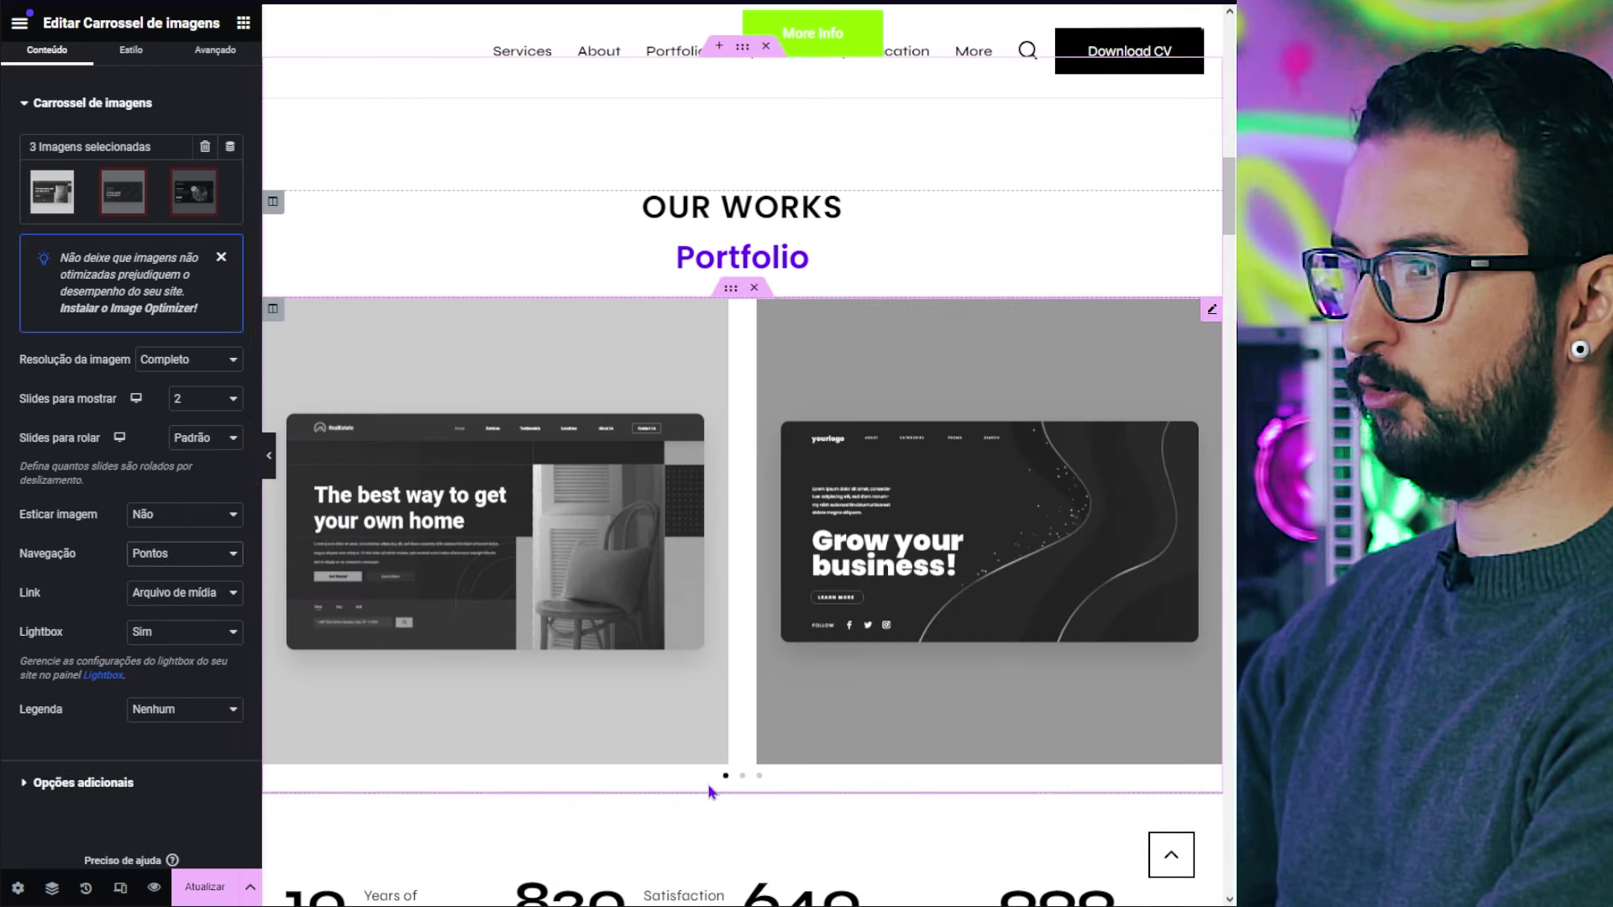
{"action": "left_click", "coordinate": [163, 555]}
{"action": "left_click", "coordinate": [177, 575]}
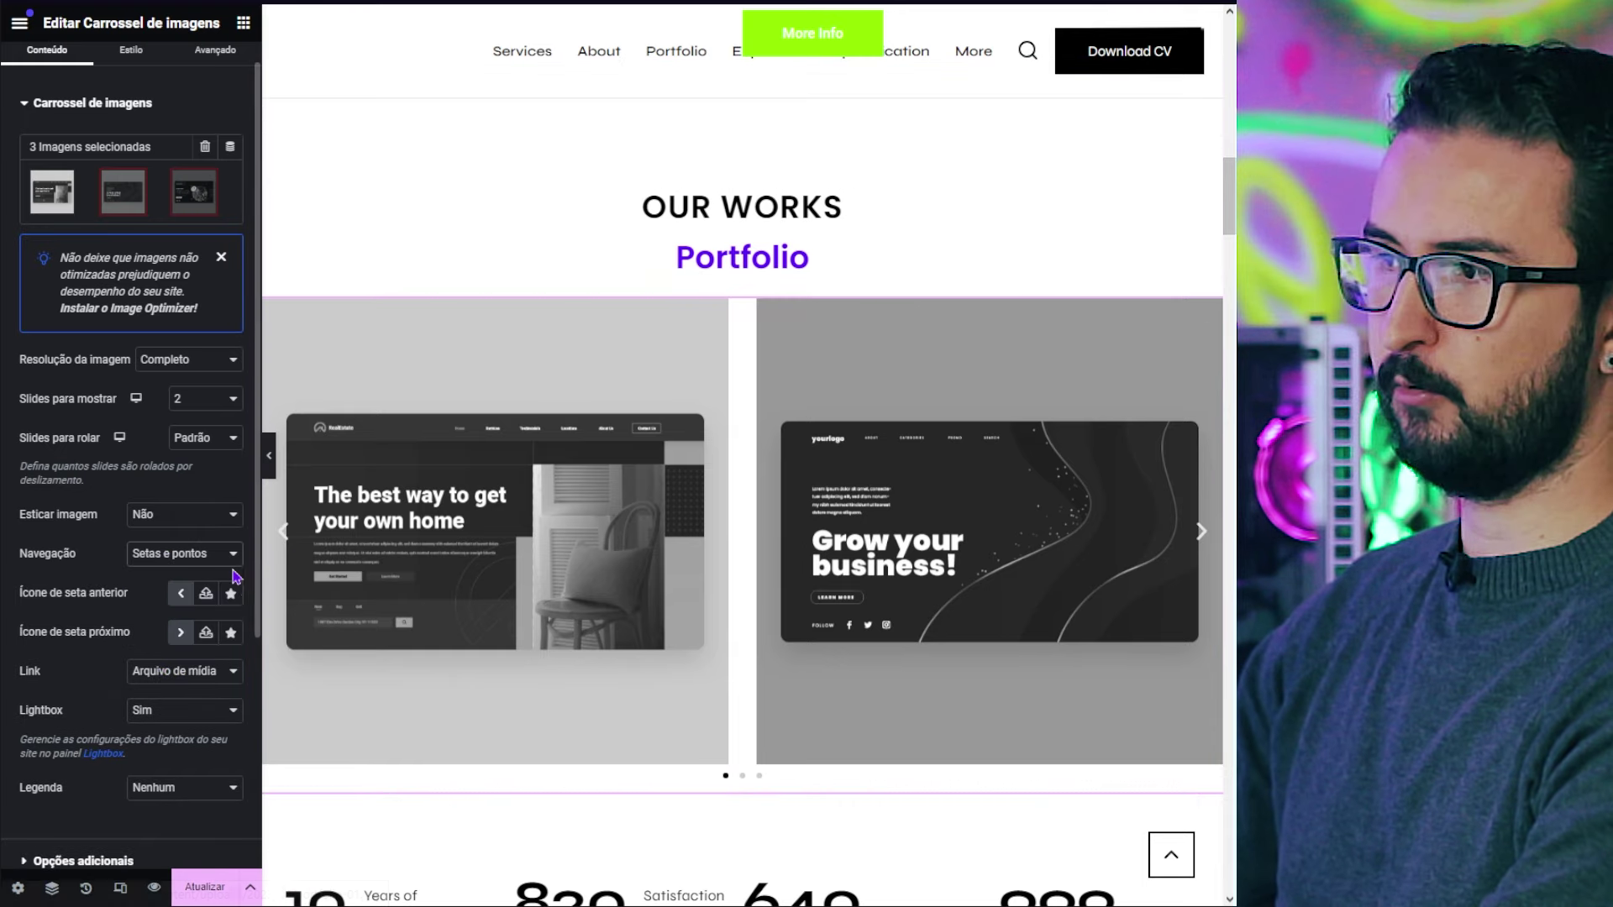
{"action": "left_click", "coordinate": [185, 553]}
{"action": "left_click", "coordinate": [166, 620]}
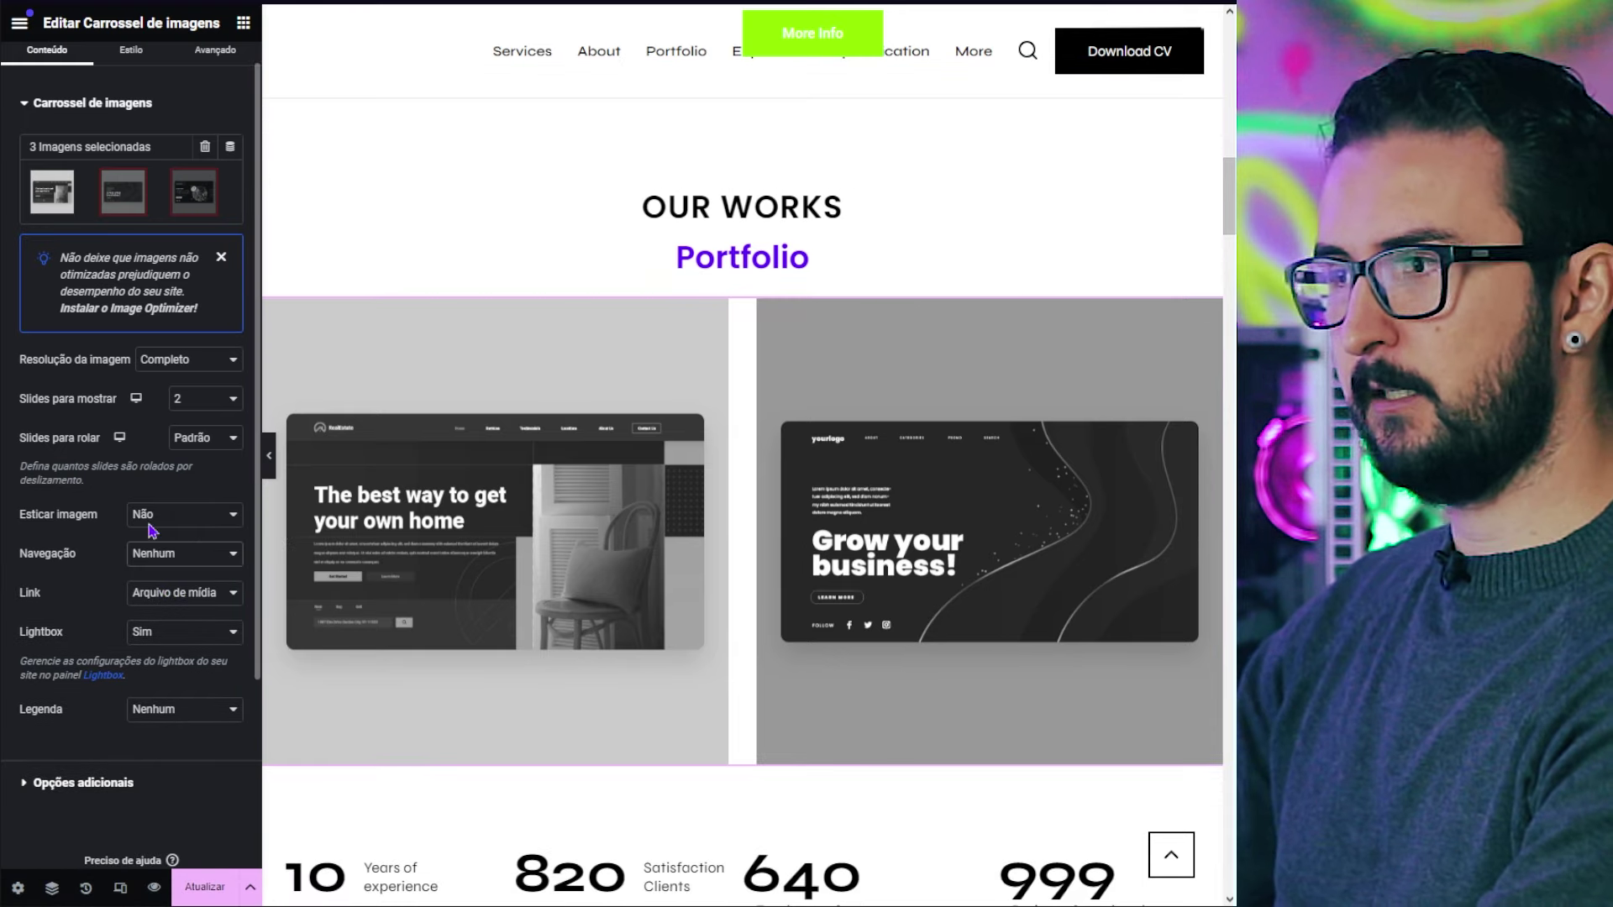
Set the link type of the portfolio carousel images to custom URL.
{"action": "left_click", "coordinate": [168, 592]}
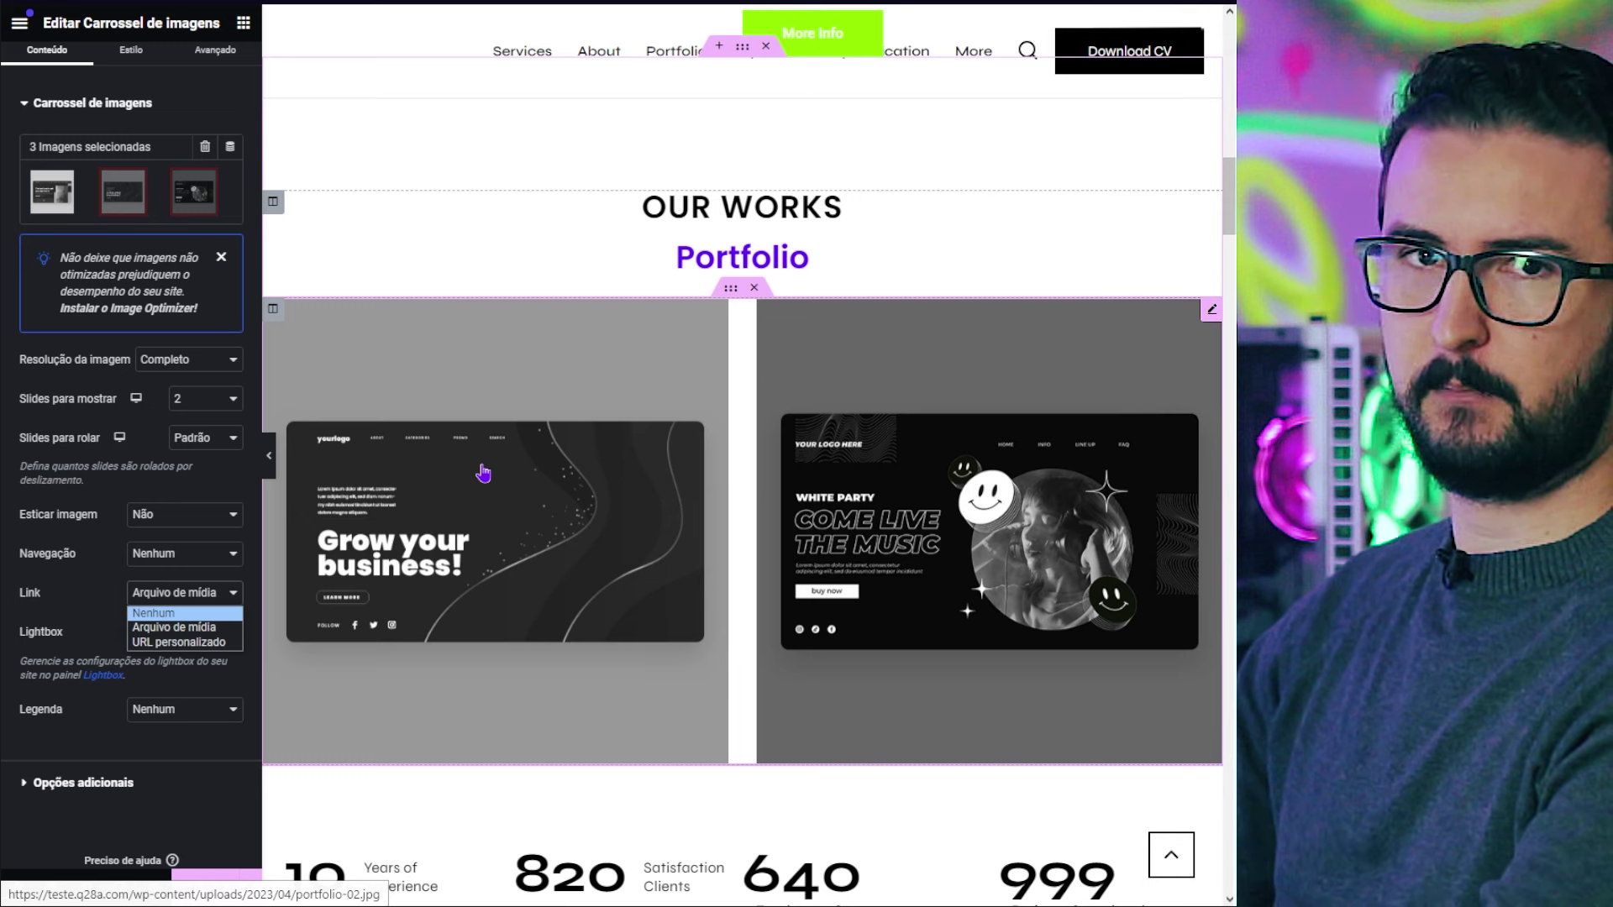
{"action": "left_click", "coordinate": [176, 642]}
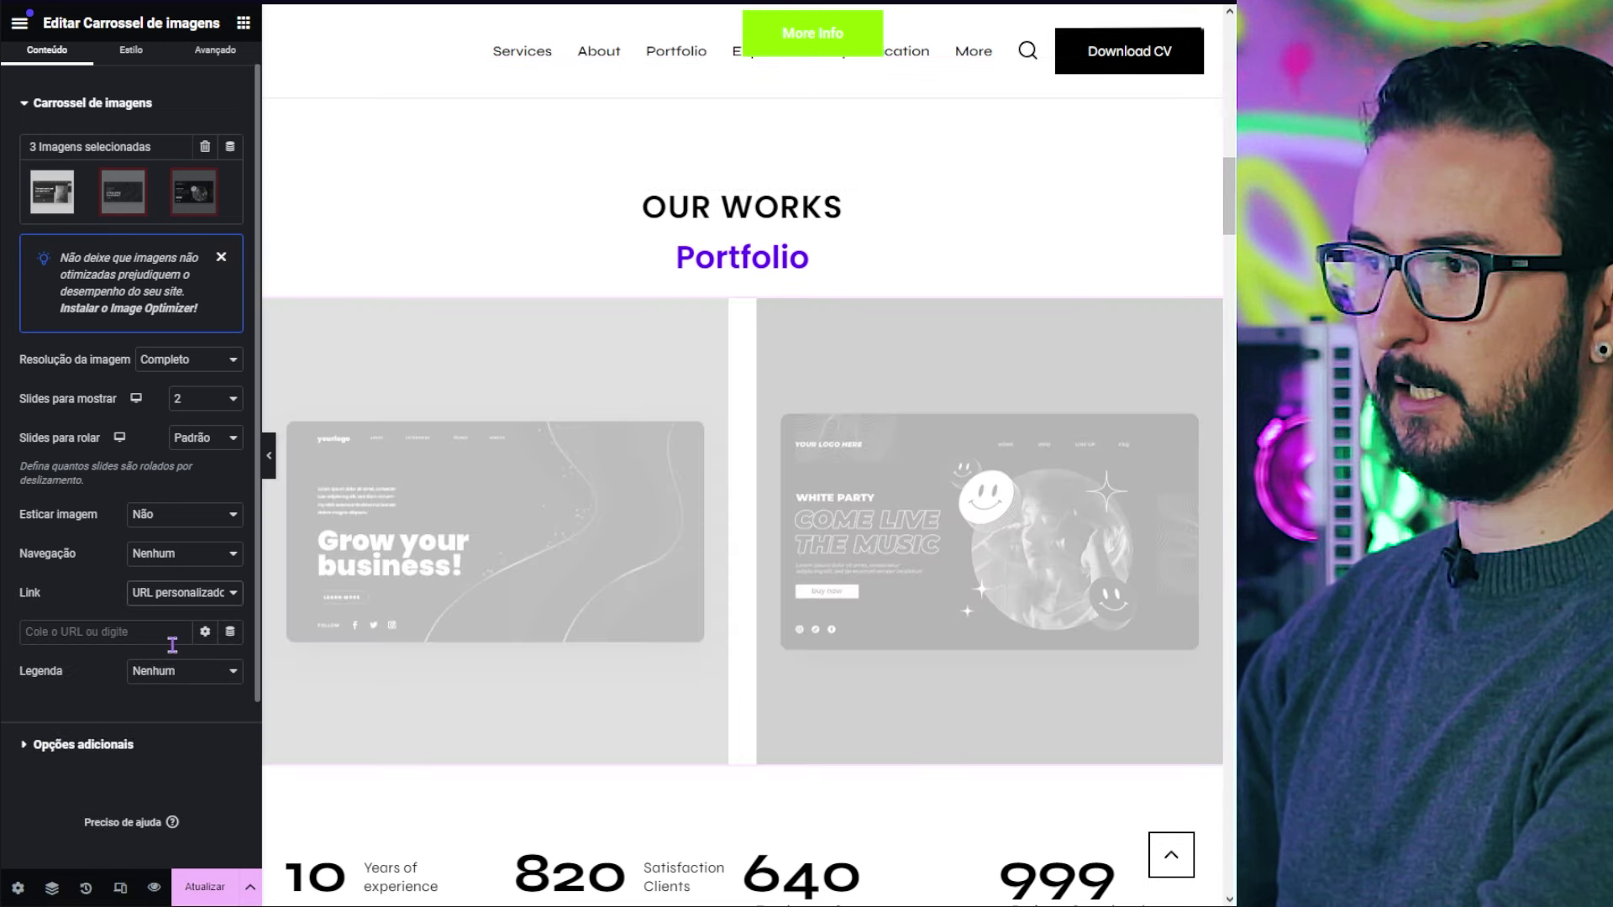